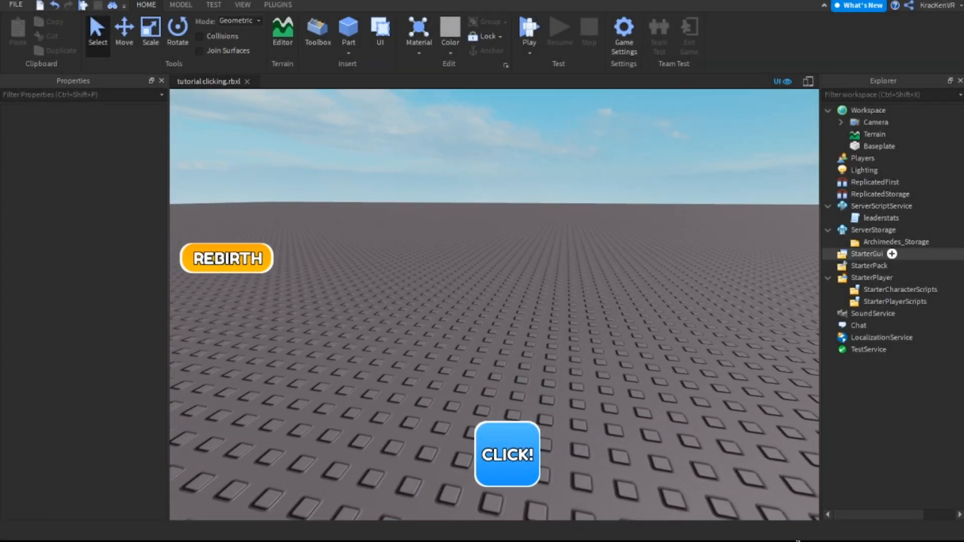
# Examine the MainGUI hierarchy in StarterGui and the child objects of its Clicker button
pyautogui.click(829, 254)
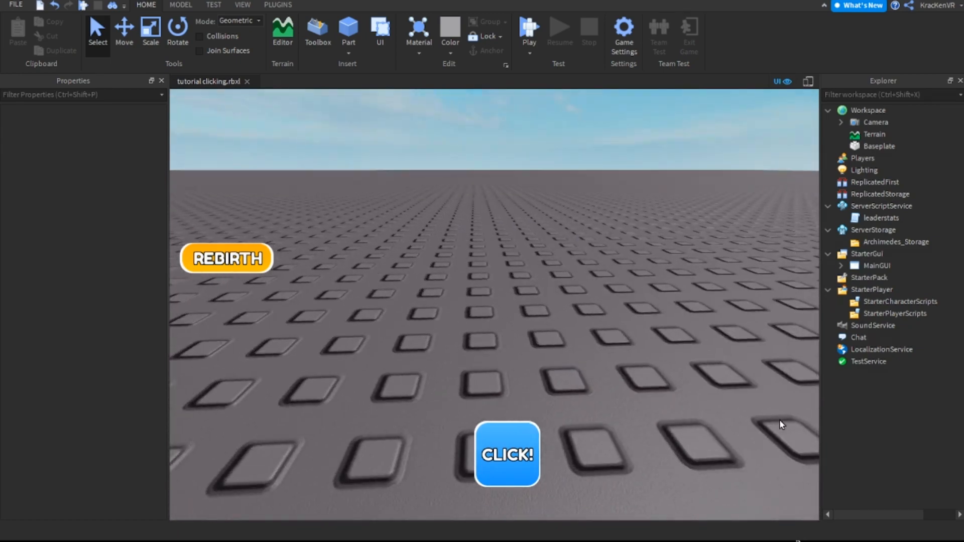
pyautogui.moveTo(779, 420); pyautogui.dragTo(779, 419, button='right')
pyautogui.press('w')
pyautogui.press('s')
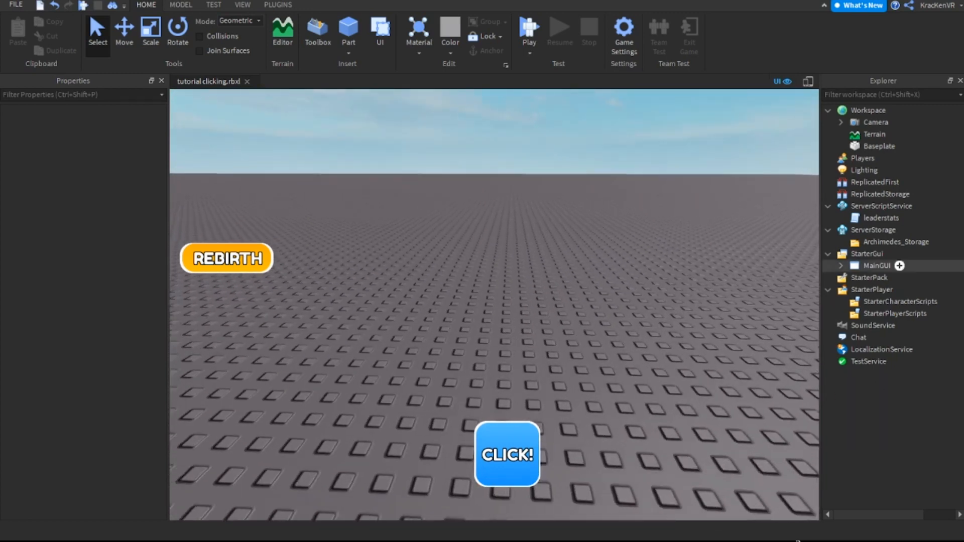
pyautogui.click(841, 265)
pyautogui.click(886, 289)
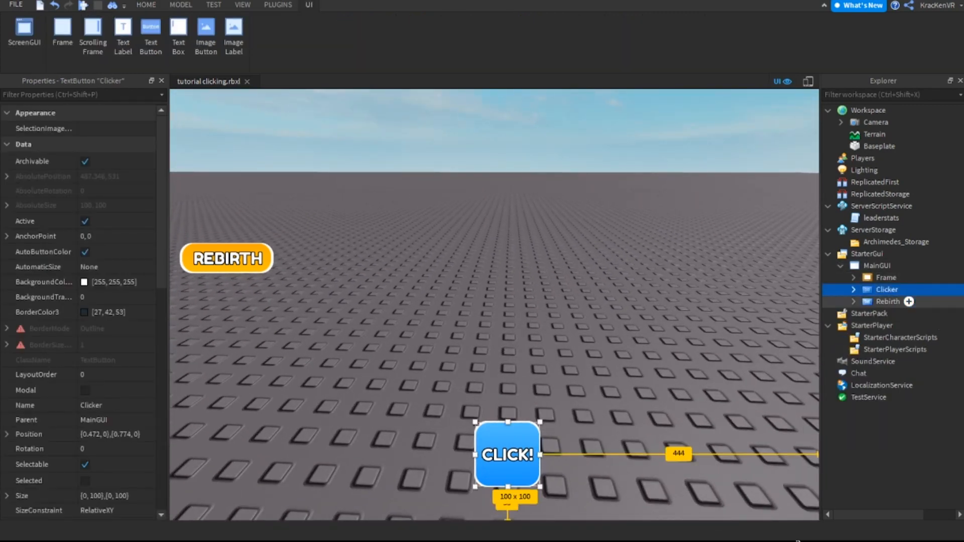
pyautogui.click(853, 290)
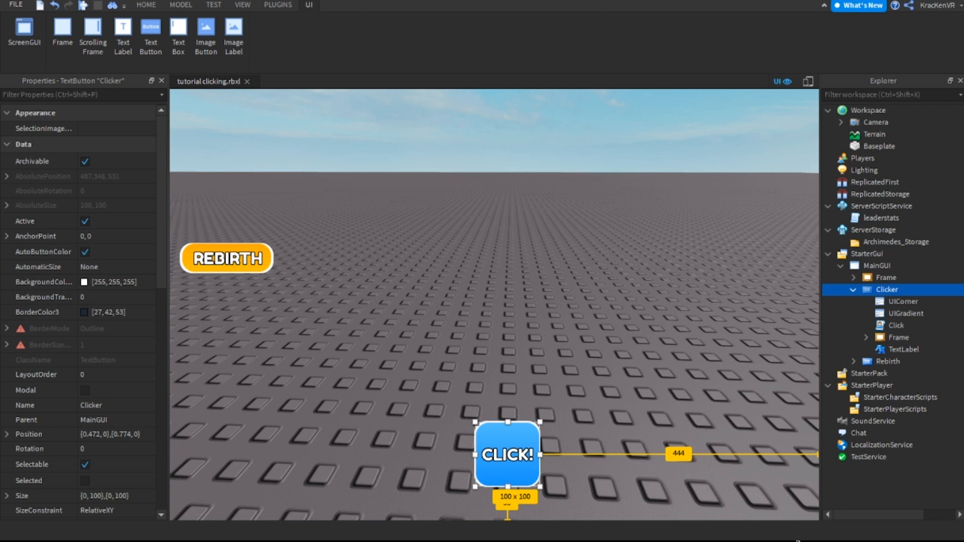
pyautogui.press('Escape')
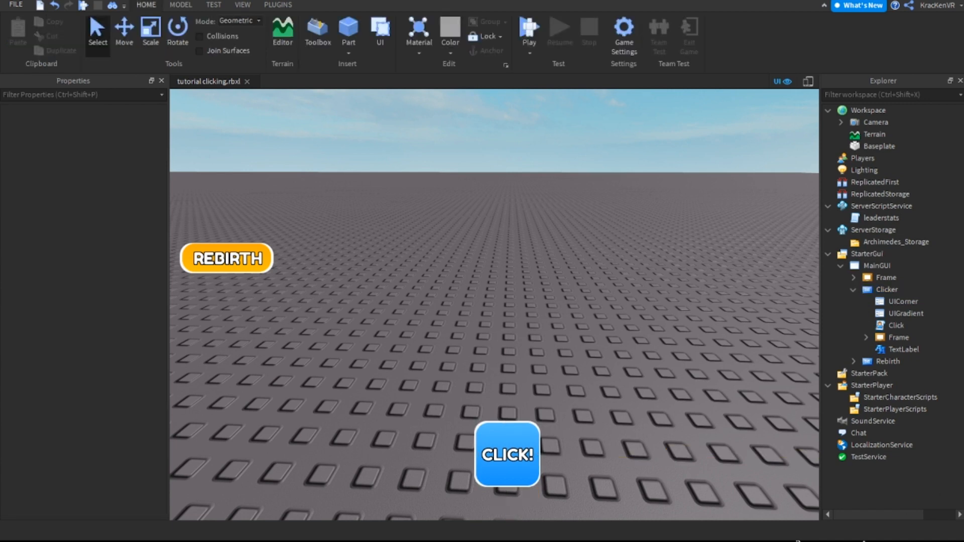
pyautogui.moveTo(551, 448); pyautogui.dragTo(586, 481)
pyautogui.moveTo(586, 481)
pyautogui.mouseDown()
pyautogui.moveTo(563, 462)
pyautogui.moveTo(585, 481)
pyautogui.mouseUp()
pyautogui.doubleClick(887, 290)
pyautogui.click(873, 432)
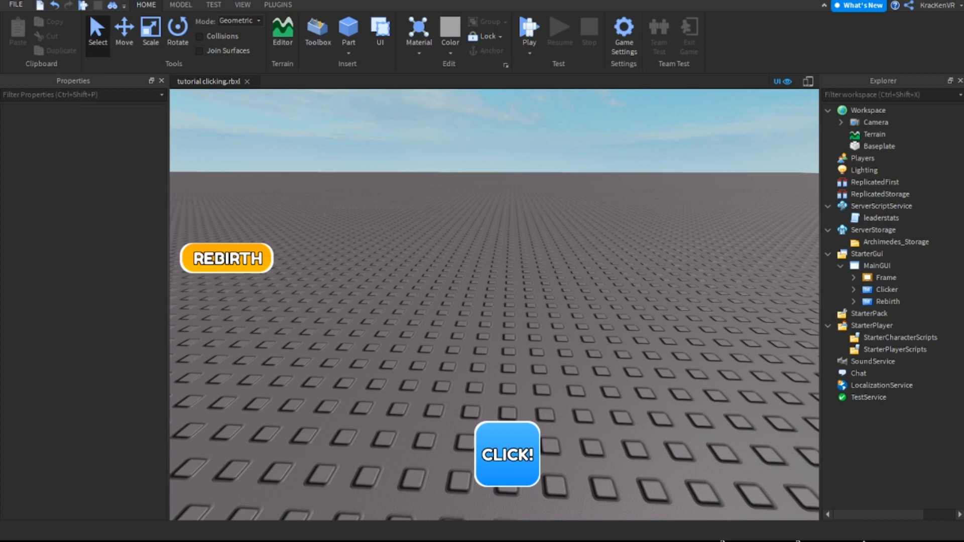
pyautogui.doubleClick(909, 290)
pyautogui.click(911, 411)
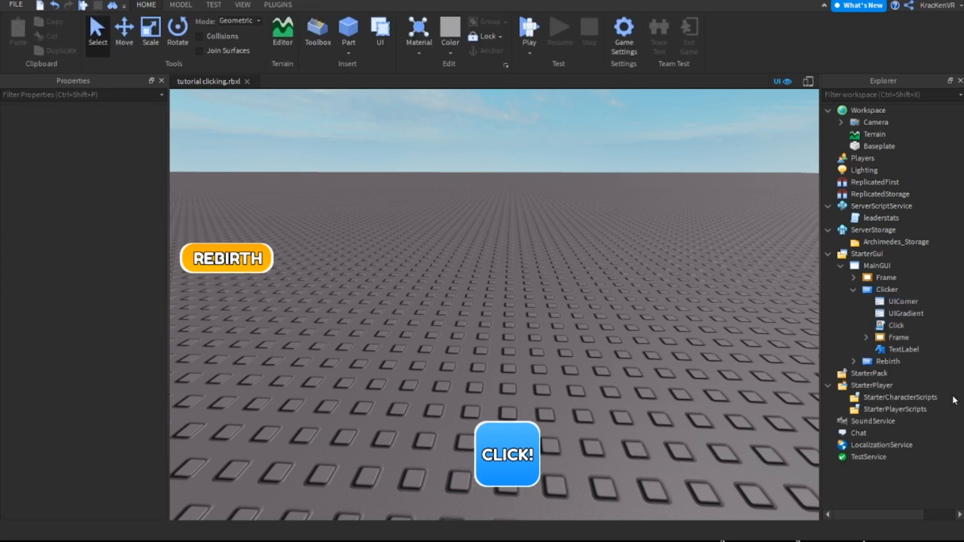
pyautogui.click(853, 290)
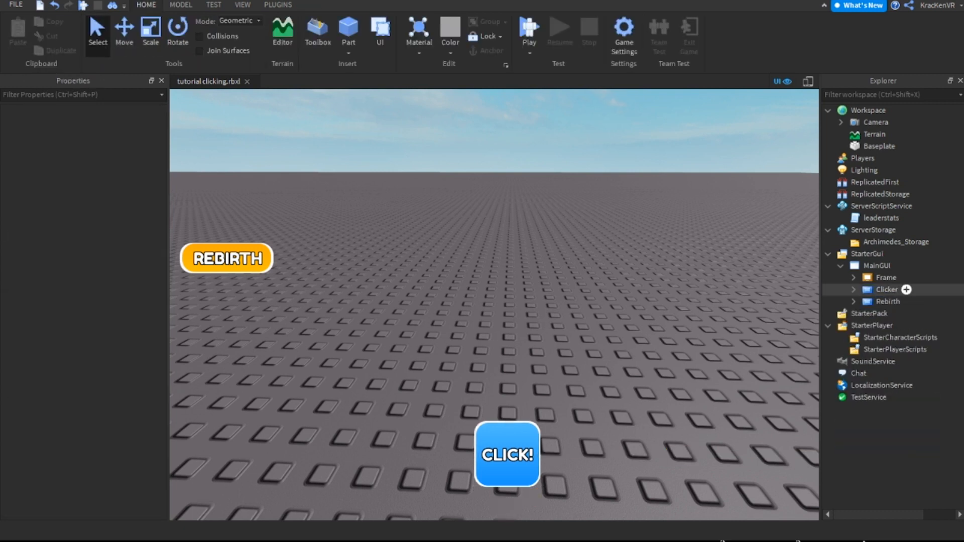
pyautogui.click(886, 290)
pyautogui.click(934, 447)
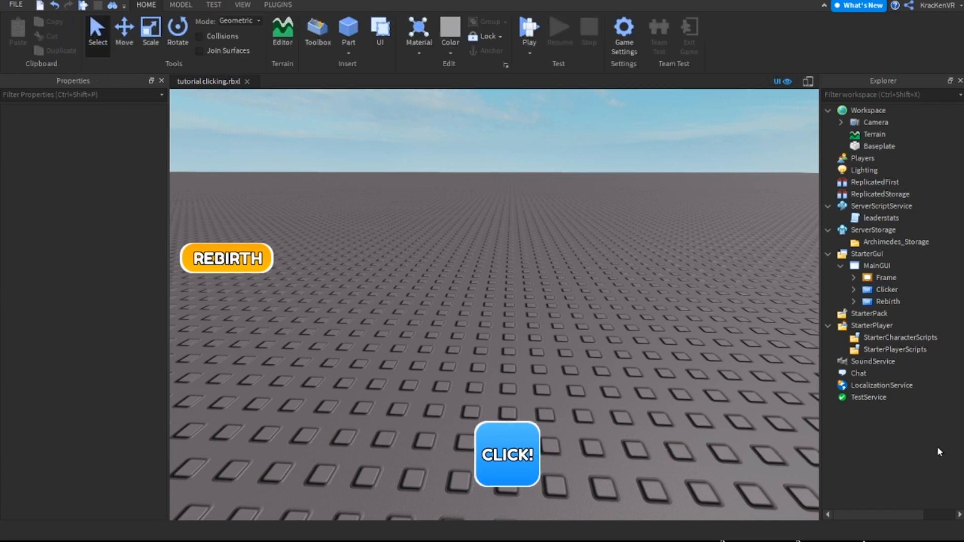
pyautogui.click(905, 289)
pyautogui.doubleClick(905, 290)
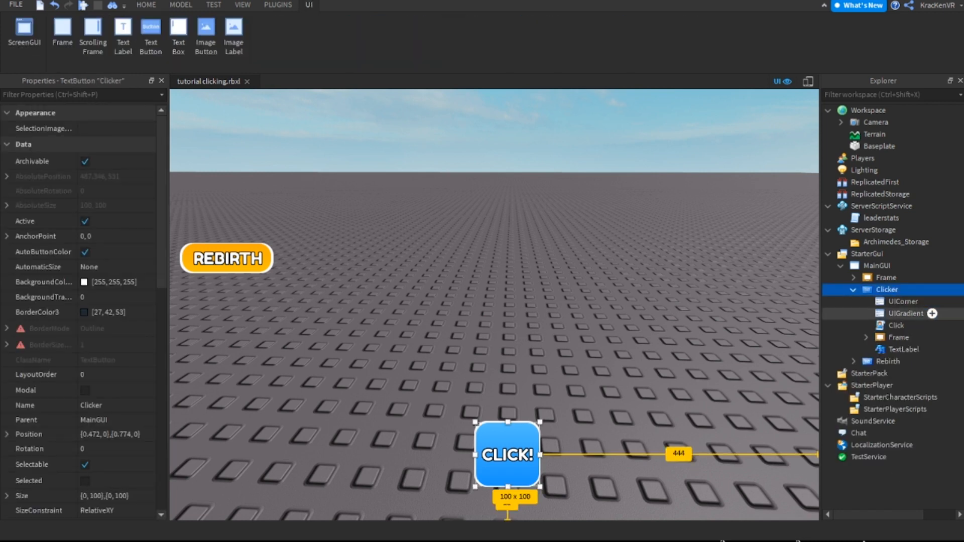
pyautogui.press('F2')
pyautogui.click(903, 301)
pyautogui.doubleClick(893, 289)
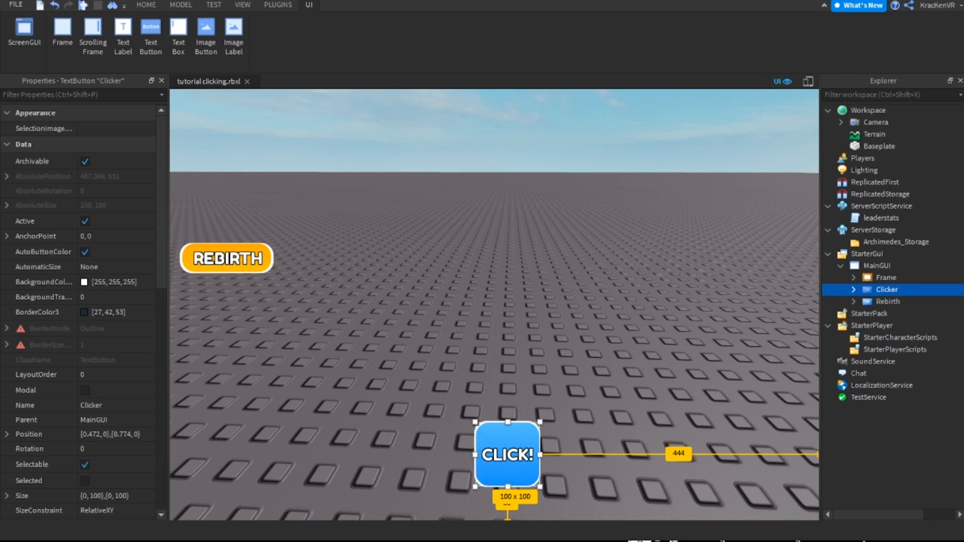
# Duplicate the Clicker button with its contents, place the copy just right of the original and shrink it to about 57 x 57
pyautogui.doubleClick(894, 290)
pyautogui.keyDown('ctrl'); pyautogui.click(903, 349); pyautogui.keyUp('ctrl')
pyautogui.keyDown('ctrl'); pyautogui.click(901, 337); pyautogui.keyUp('ctrl')
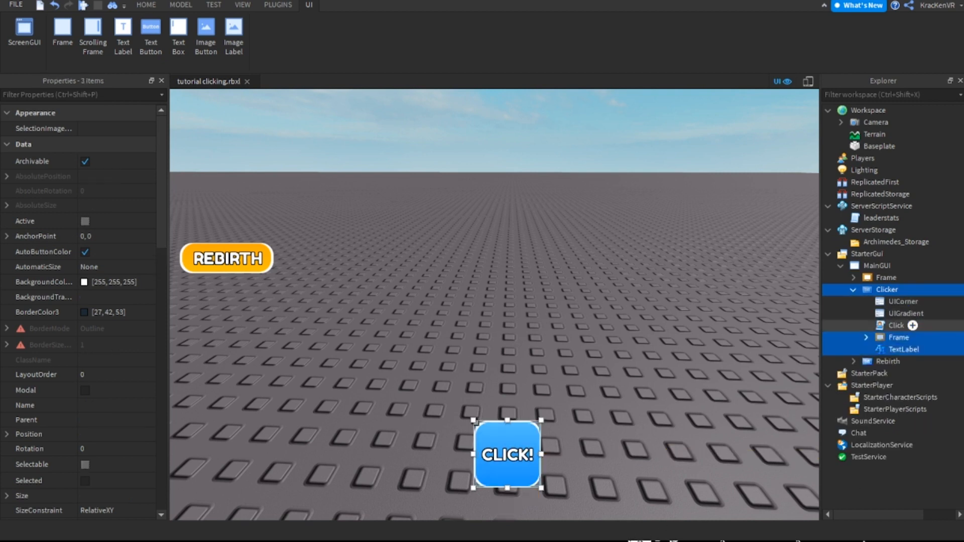
pyautogui.hotkey('ctrl', 'd')
pyautogui.moveTo(481, 482); pyautogui.dragTo(553, 482)
pyautogui.moveTo(611, 420); pyautogui.dragTo(584, 448)
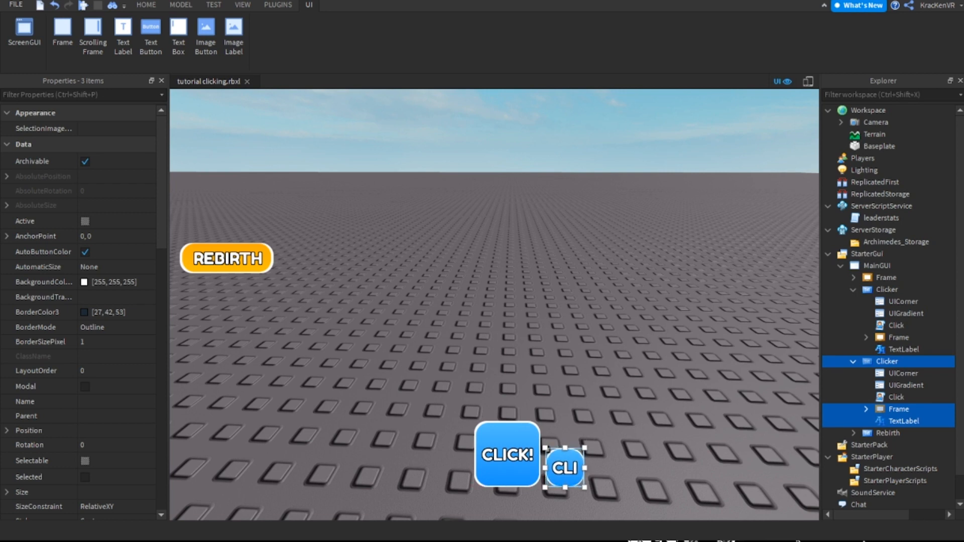
# Rename the duplicated Clicker button in MainGUI as SuperClick
pyautogui.click(634, 469)
pyautogui.click(887, 361)
pyautogui.click(887, 289)
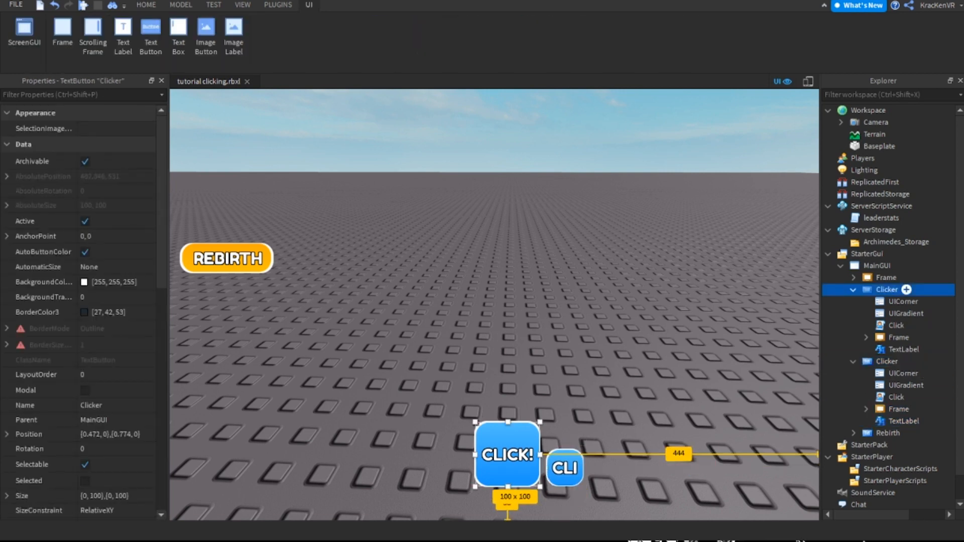
pyautogui.click(853, 289)
pyautogui.click(886, 301)
pyautogui.press('F2')
pyautogui.write('Su')
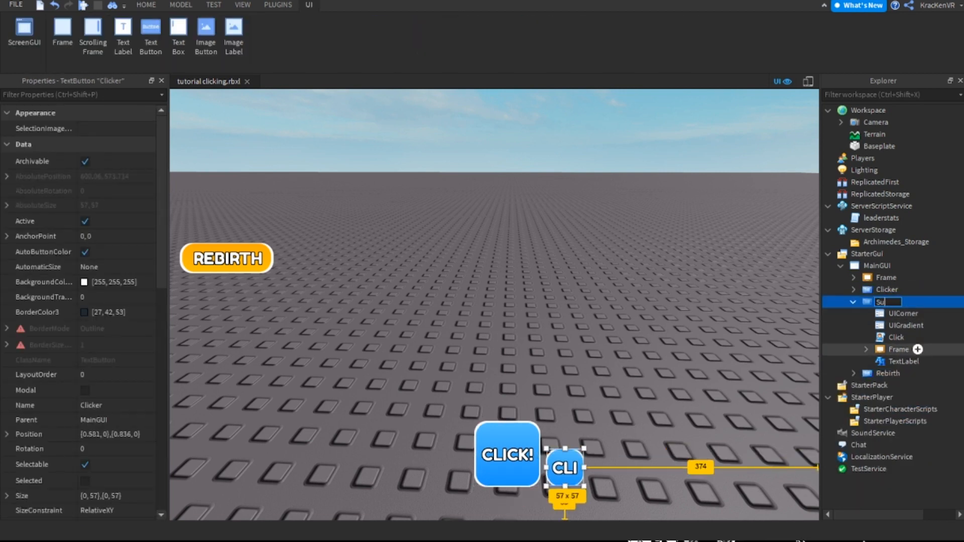
pyautogui.write('perClick')
pyautogui.press('Return')
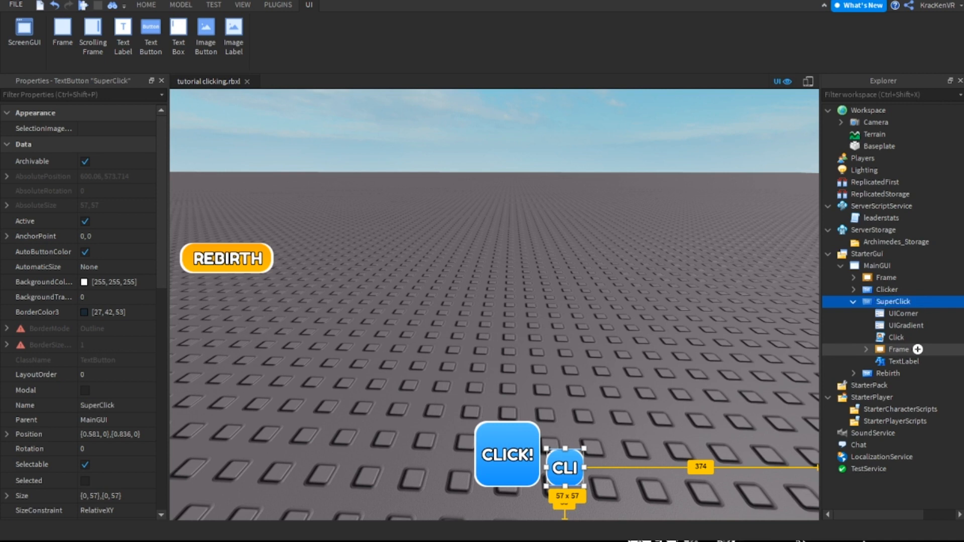
# Replace all the code in the SuperClick button's Click script with a single "-" and close the script
pyautogui.click(906, 325)
pyautogui.click(903, 314)
pyautogui.click(897, 337)
pyautogui.click(898, 349)
pyautogui.click(896, 337)
pyautogui.click(899, 349)
pyautogui.click(897, 338)
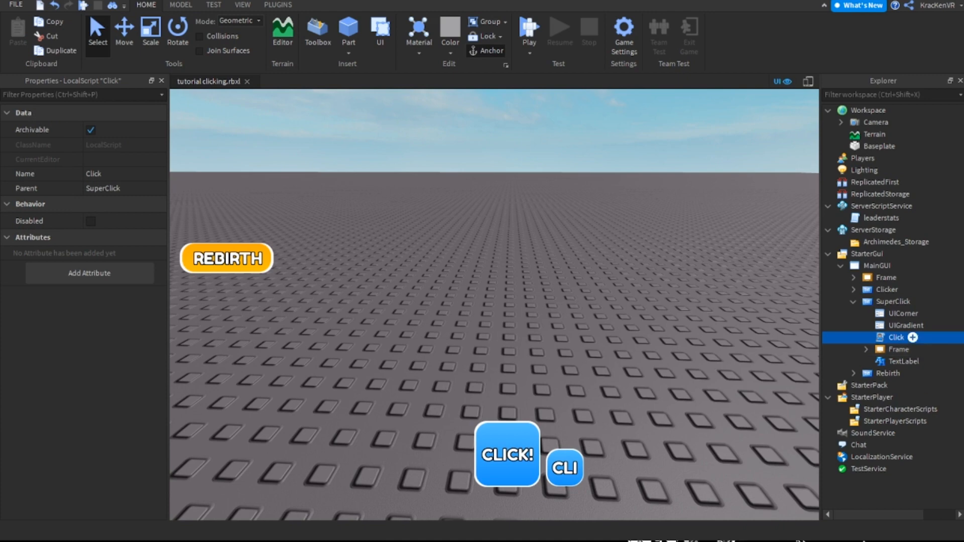
pyautogui.doubleClick(897, 337)
pyautogui.click(477, 297)
pyautogui.click(459, 329)
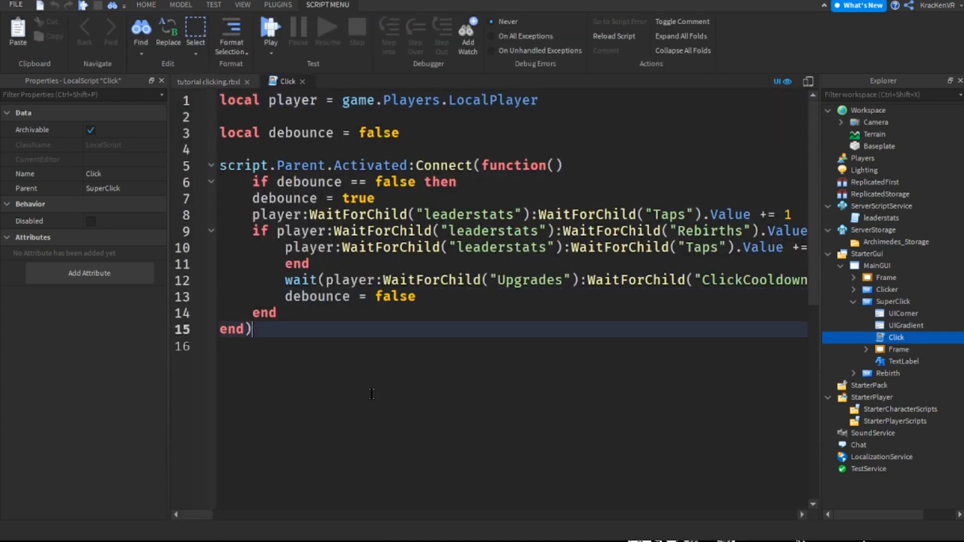
pyautogui.moveTo(350, 416); pyautogui.dragTo(194, 114)
pyautogui.write('-')
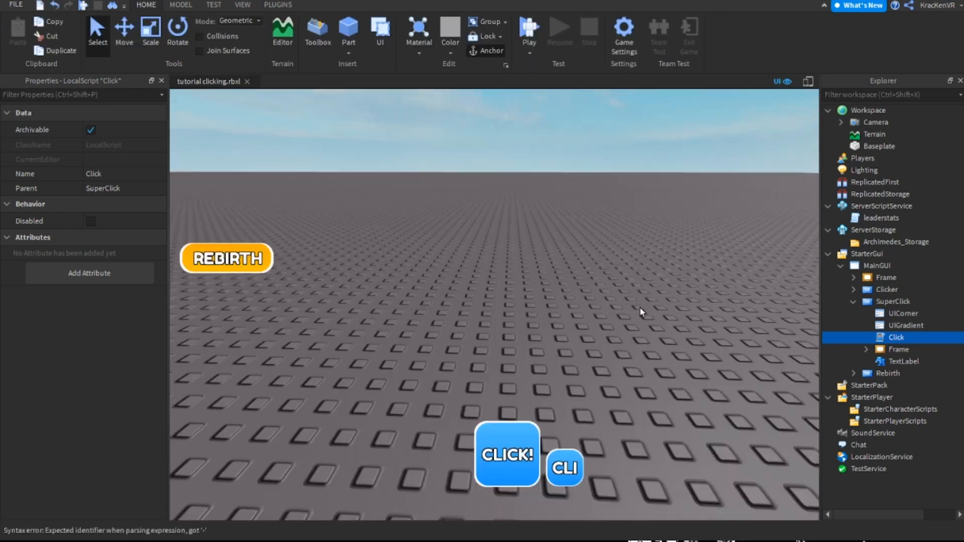
pyautogui.click(641, 312)
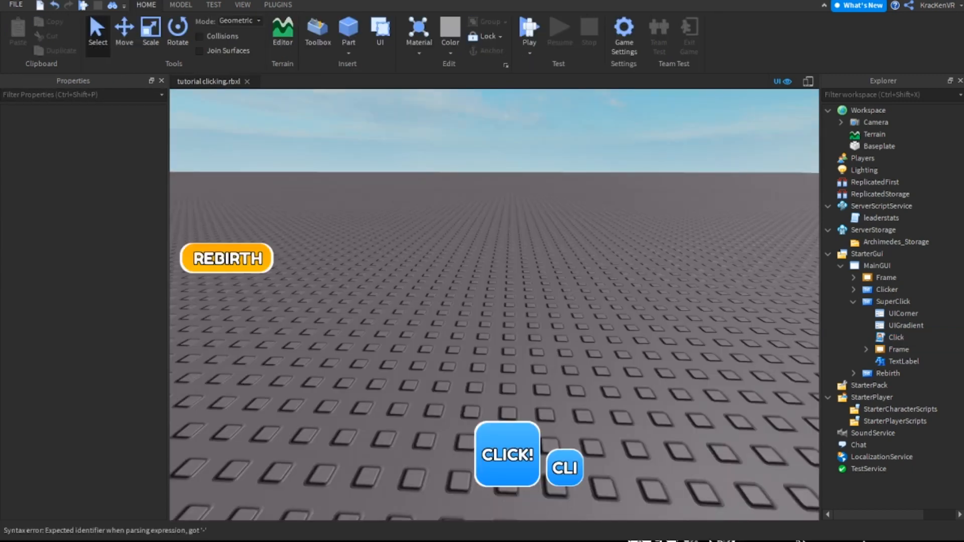
# Recolour both ends of the SuperClick button's UIGradient to red
pyautogui.click(903, 361)
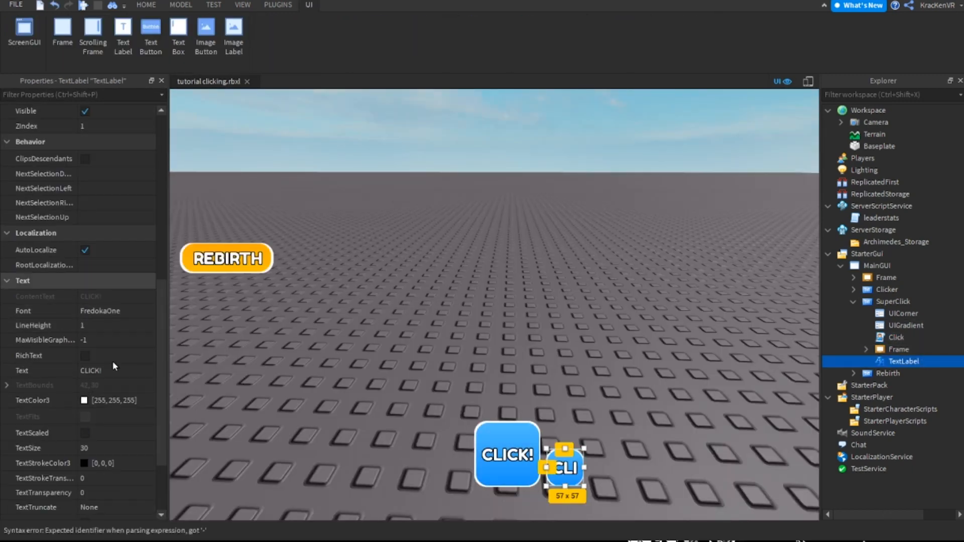
pyautogui.click(903, 313)
pyautogui.click(906, 325)
pyautogui.click(30, 129)
pyautogui.moveTo(695, 253); pyautogui.dragTo(760, 171)
pyautogui.moveTo(770, 249)
pyautogui.mouseDown()
pyautogui.moveTo(784, 259)
pyautogui.moveTo(789, 240)
pyautogui.moveTo(786, 249)
pyautogui.mouseUp()
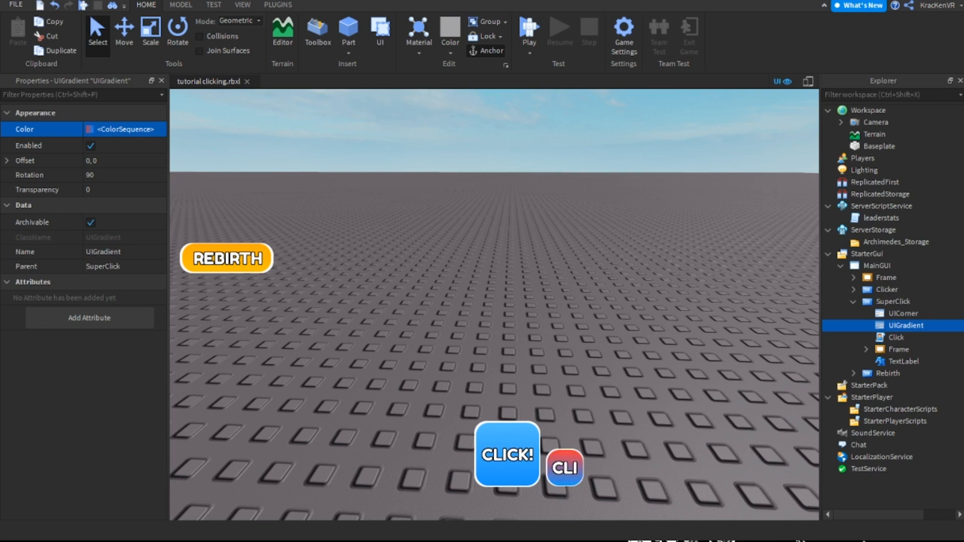
pyautogui.moveTo(757, 267); pyautogui.dragTo(761, 221)
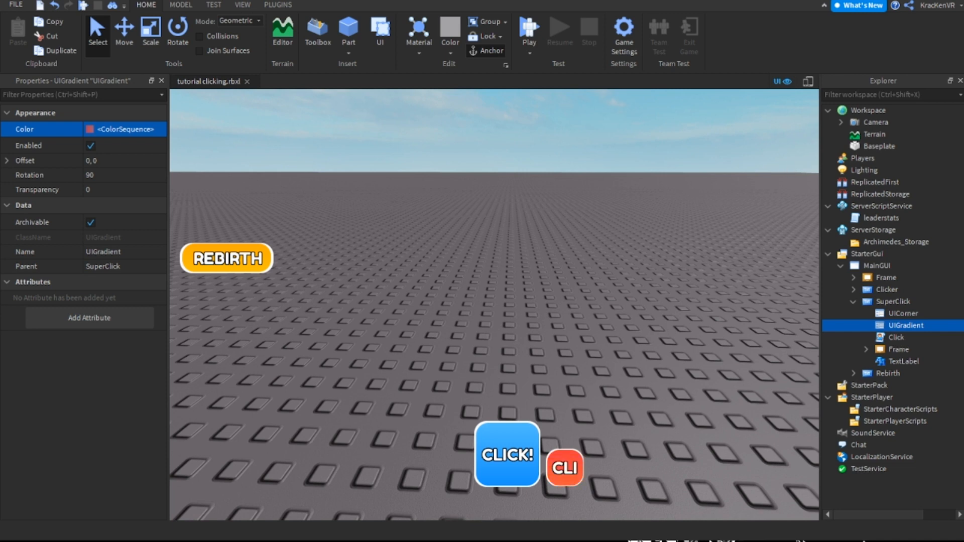
# Enable TextScaled on SuperClick's TextLabel and set its text to "SUPER CLICK"
pyautogui.click(903, 362)
pyautogui.scroll(-10, 83, 403)
pyautogui.click(85, 336)
pyautogui.click(119, 274)
pyautogui.write('SUPER C')
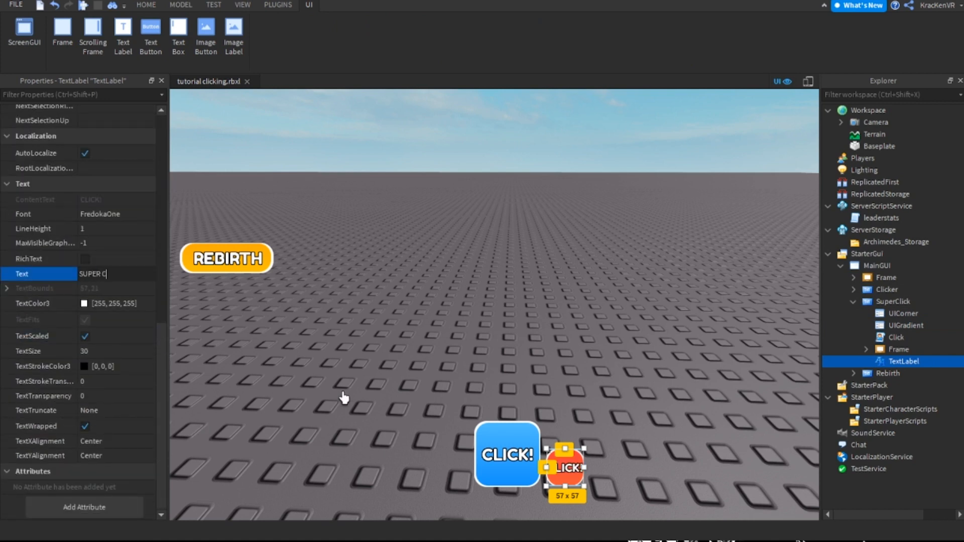
pyautogui.write('LICK')
pyautogui.press('Return')
pyautogui.click(482, 402)
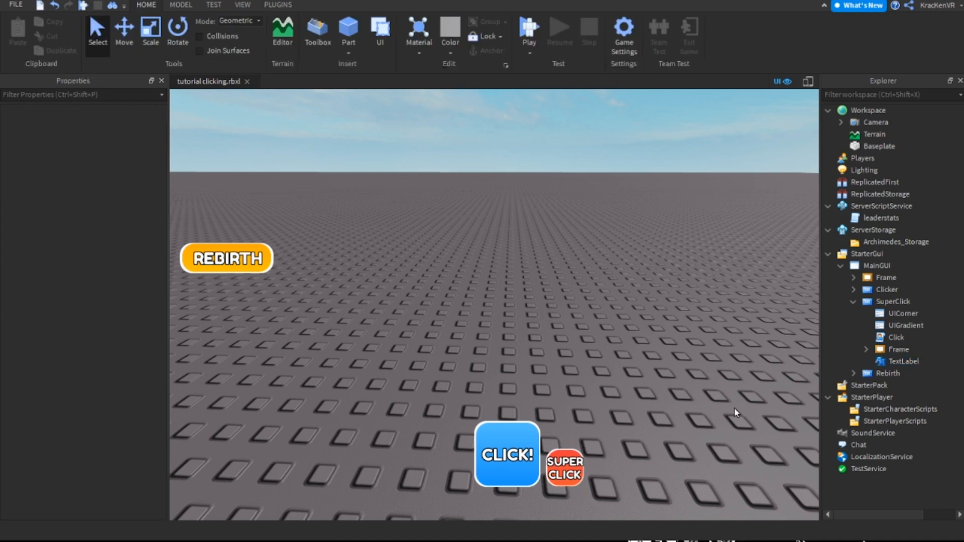
# Add a second text label inside SuperClick and place it directly right of the button at about 122 x 50
pyautogui.moveTo(868, 413); pyautogui.dragTo(854, 301, button='right')
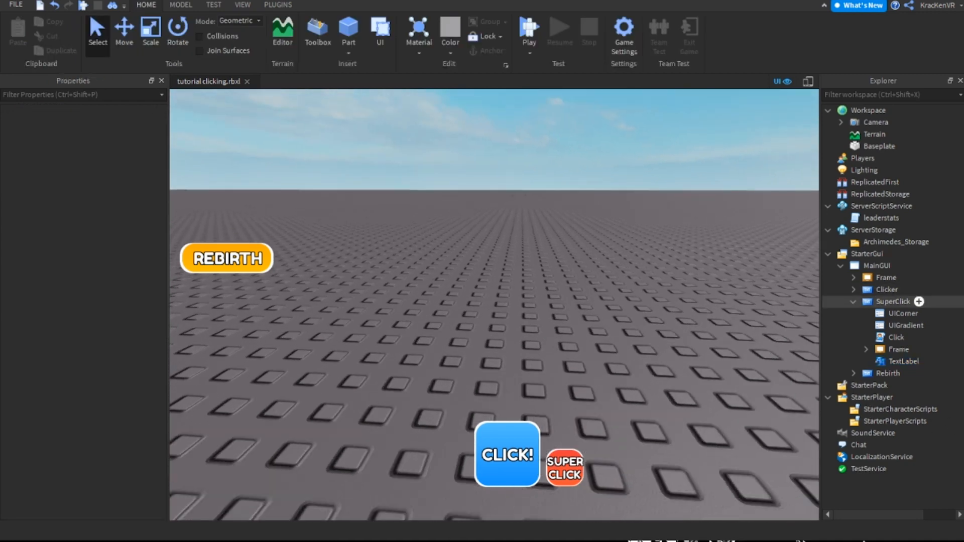
pyautogui.click(888, 301)
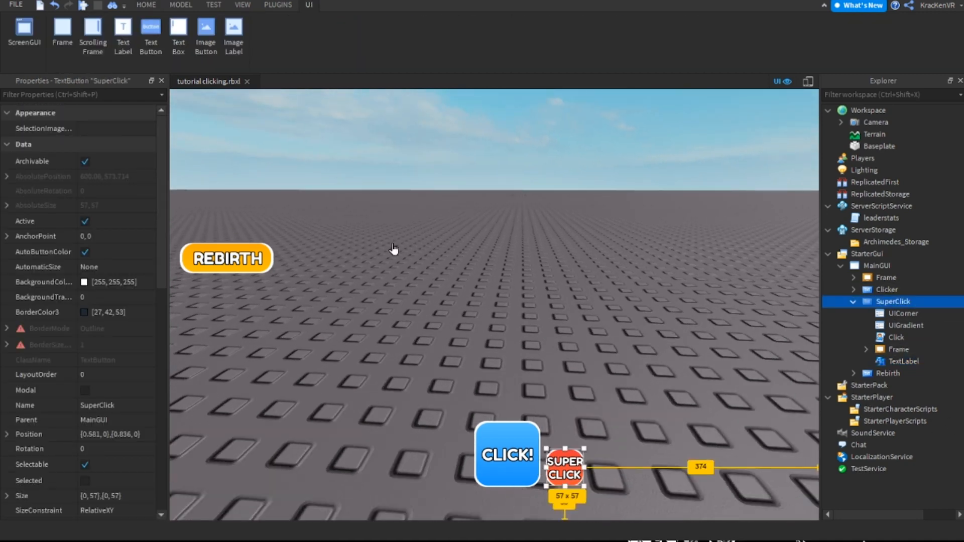
pyautogui.click(123, 38)
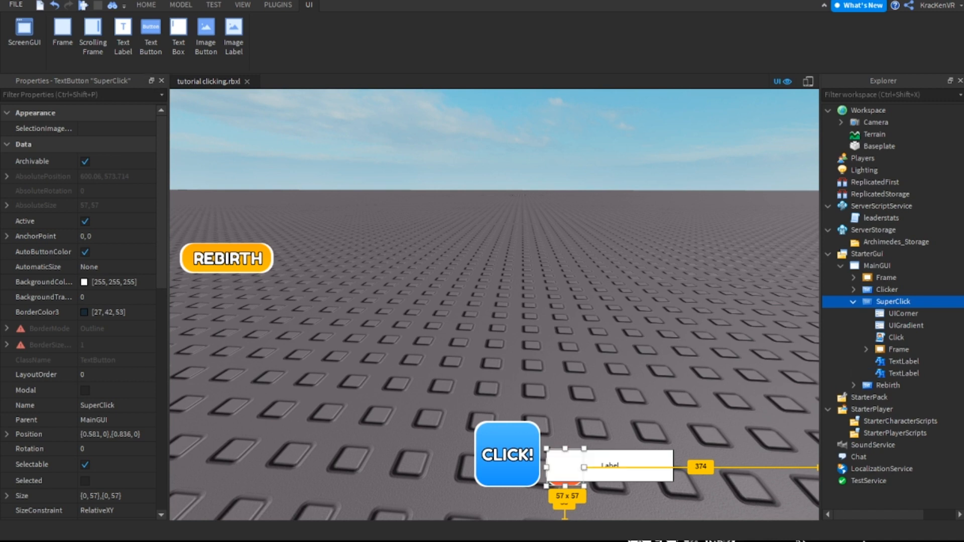
pyautogui.moveTo(652, 468); pyautogui.dragTo(610, 502)
pyautogui.moveTo(673, 501); pyautogui.dragTo(629, 468)
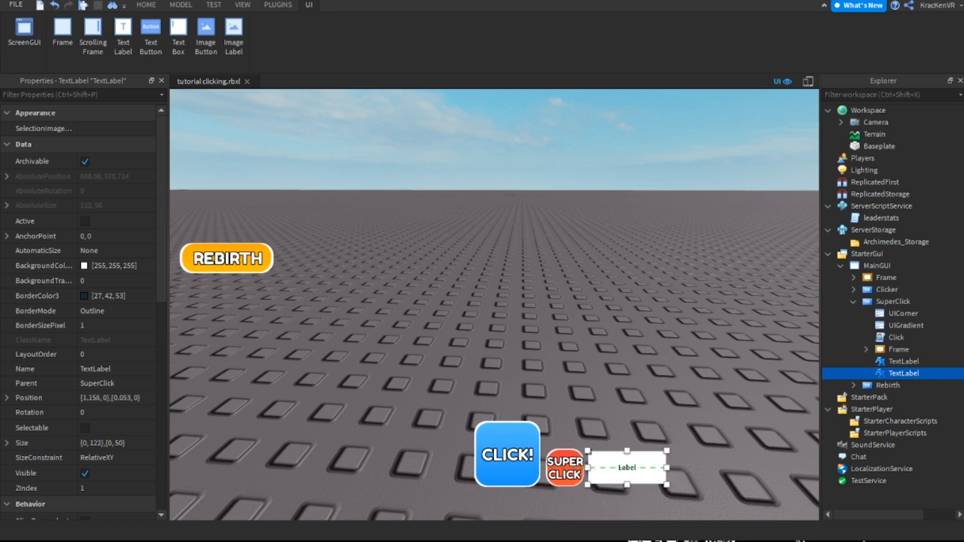
pyautogui.click(648, 502)
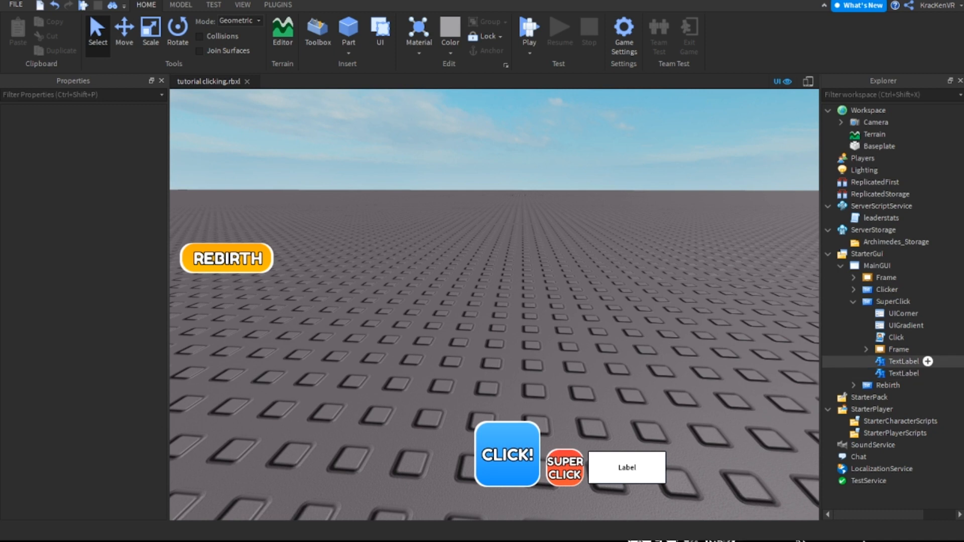
# Set the new label's background transparency to 1
pyautogui.click(904, 373)
pyautogui.click(116, 281)
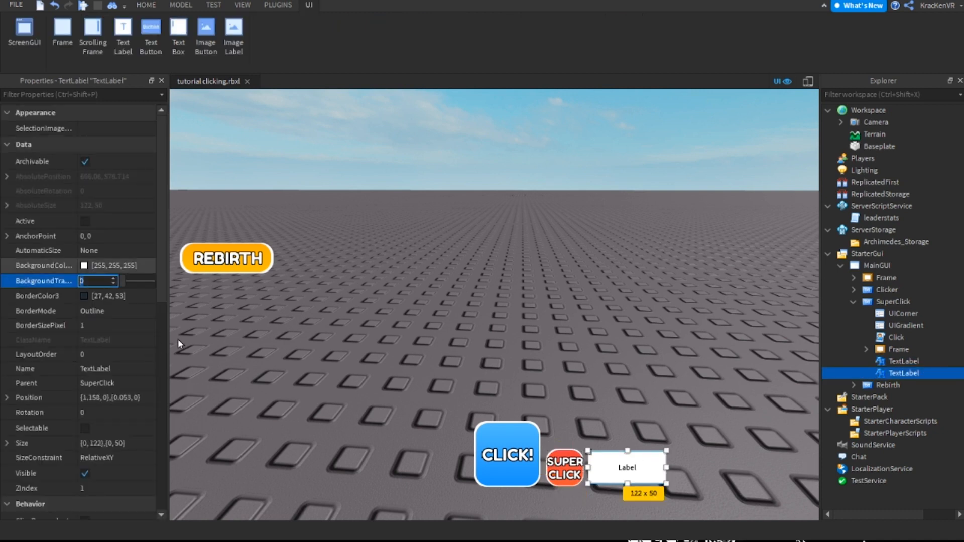
pyautogui.write('1')
pyautogui.press('Return')
# Set the new label's font to FredokaOne and enable TextScaled
pyautogui.scroll(-10, 143, 381)
pyautogui.click(140, 219)
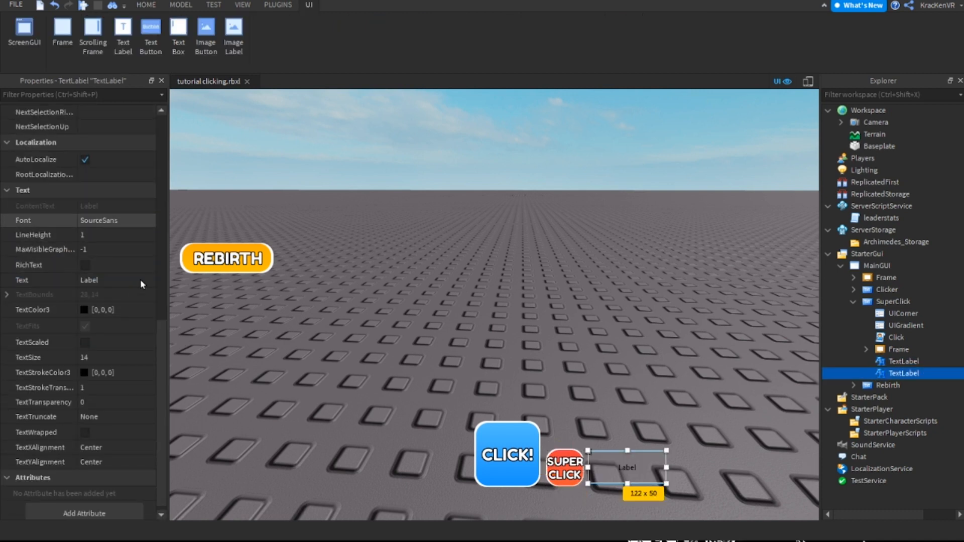
pyautogui.click(139, 309)
pyautogui.click(85, 342)
# Set the new label's text to "Cooling Down..."
pyautogui.click(115, 280)
pyautogui.write('Cooling')
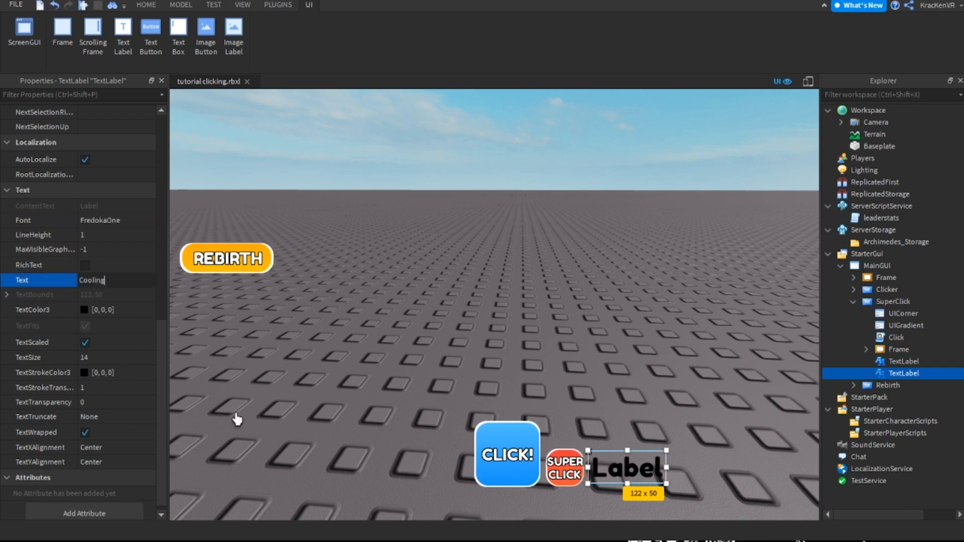
pyautogui.write(' Down...')
pyautogui.press('Return')
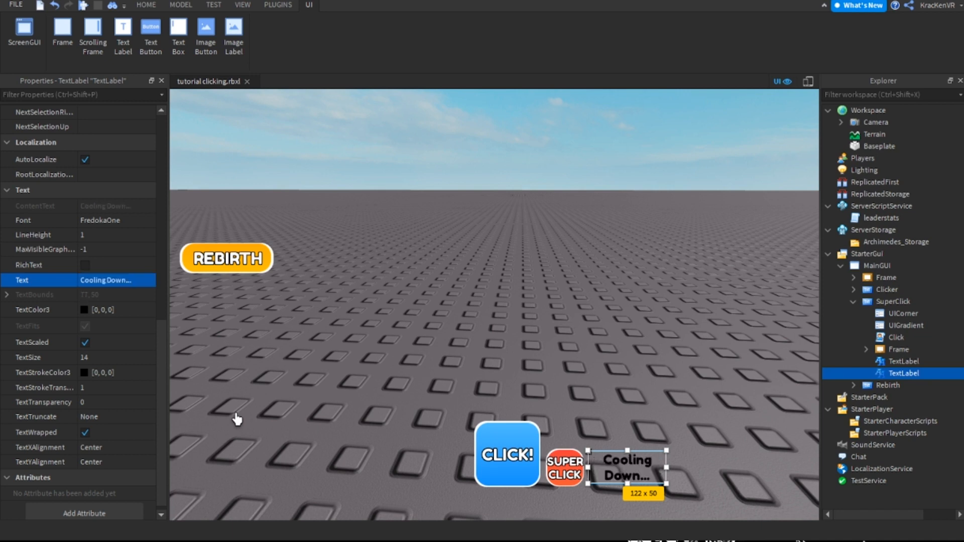
# Change the "Cooling Down..." label's text colour to light red [255, 79, 79]
pyautogui.click(85, 310)
pyautogui.moveTo(784, 239); pyautogui.dragTo(828, 211)
pyautogui.moveTo(761, 288); pyautogui.dragTo(832, 256)
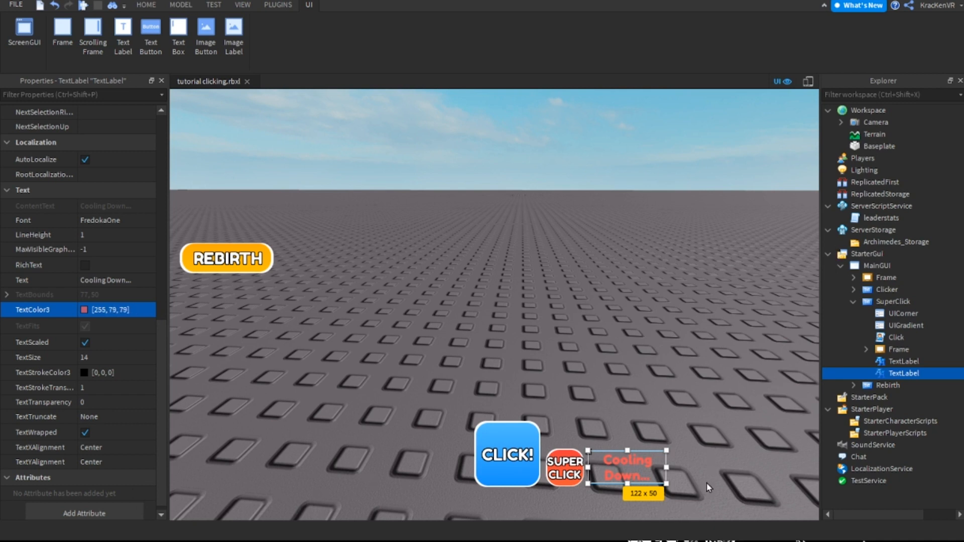
# Set the "Cooling Down..." label's text stroke transparency to 0 and deselect it
pyautogui.click(98, 388)
pyautogui.write('0')
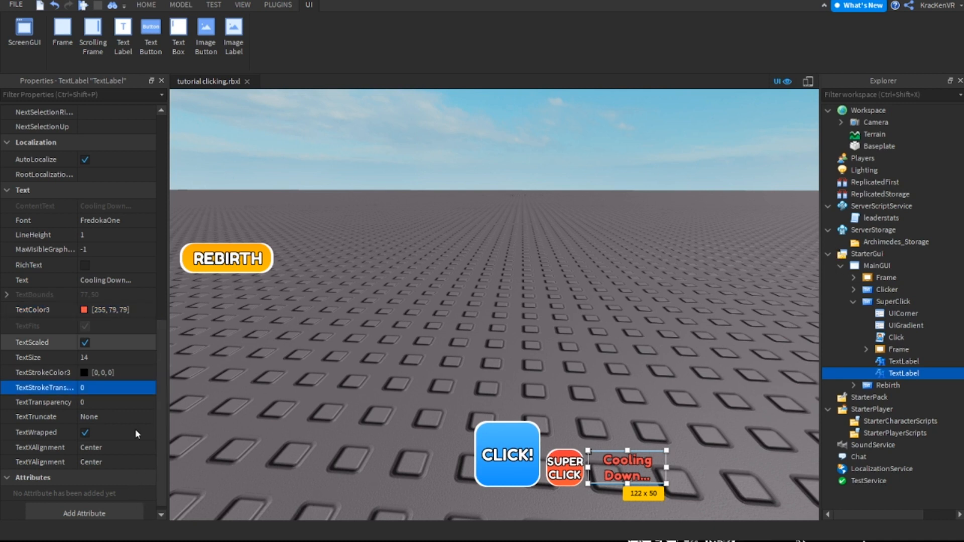
pyautogui.press('Return')
pyautogui.moveTo(754, 245); pyautogui.dragTo(781, 244)
pyautogui.click(715, 472)
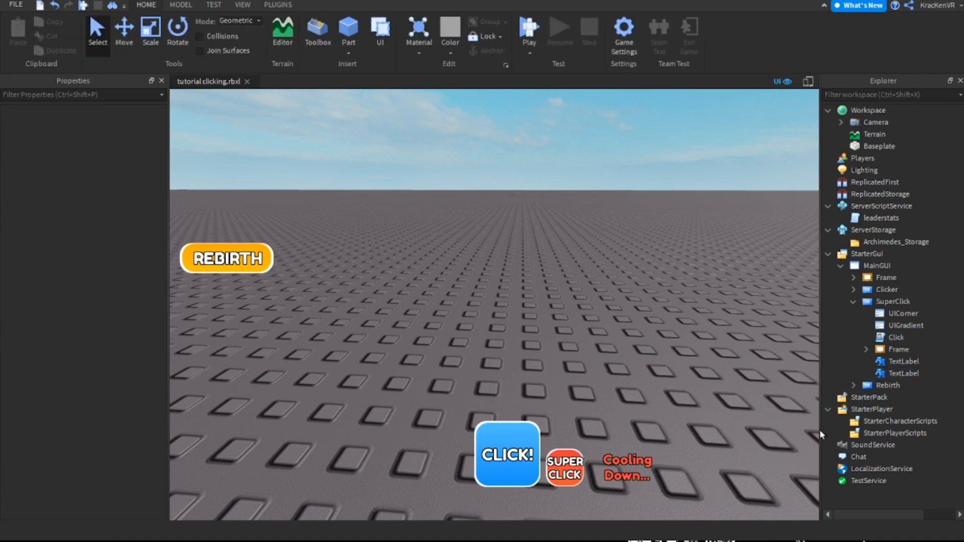
# Rename the "Cooling Down..." text label under SuperClick to CoolingDown
pyautogui.moveTo(816, 431); pyautogui.dragTo(783, 441, button='right')
pyautogui.click(903, 374)
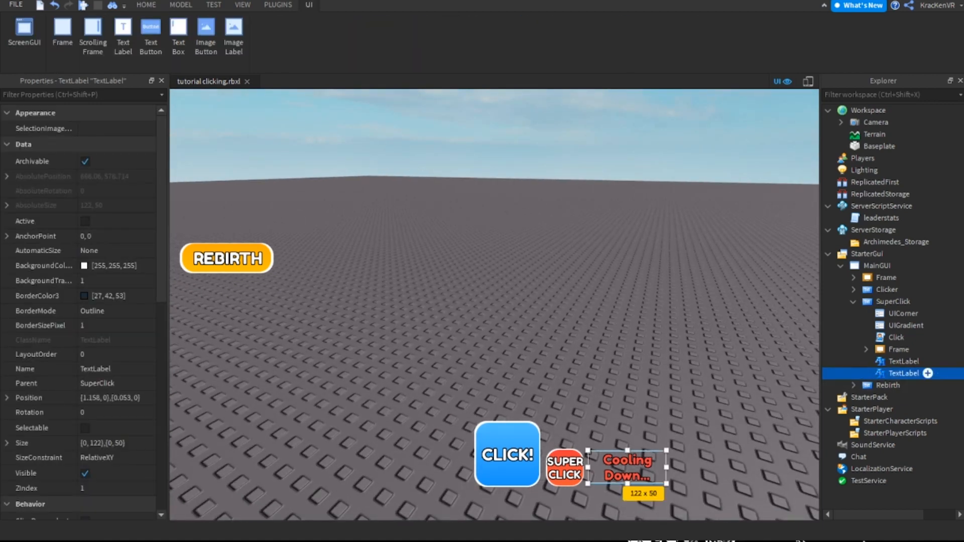
pyautogui.press('F2')
pyautogui.write('CoolingDown')
pyautogui.press('Return')
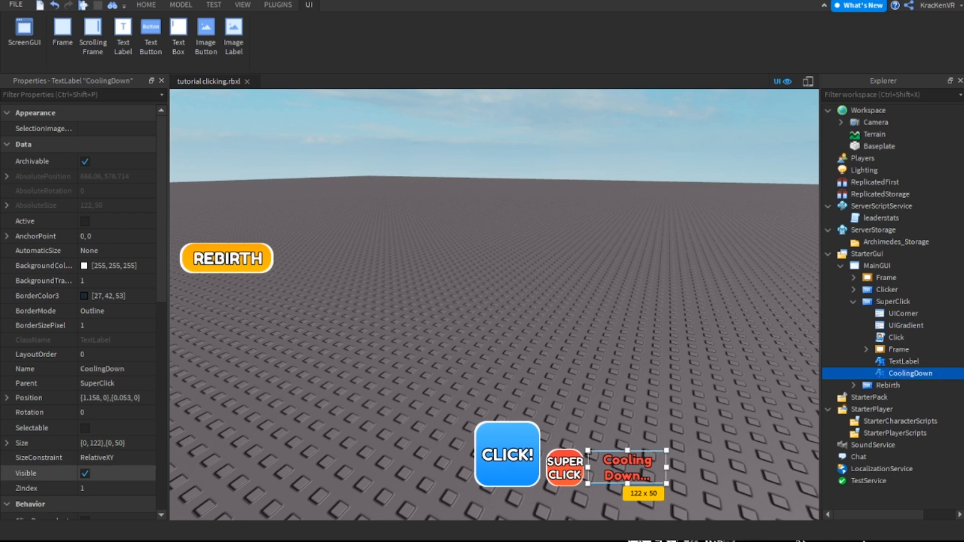
# Make the CoolingDown label invisible by disabling its Visible property, and deselect it
pyautogui.scroll(-3, 95, 488)
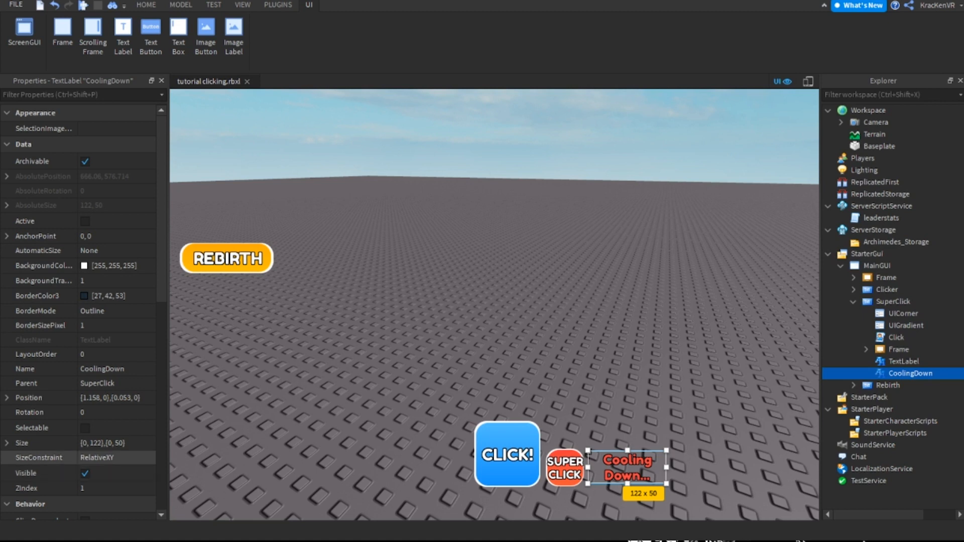
pyautogui.click(85, 383)
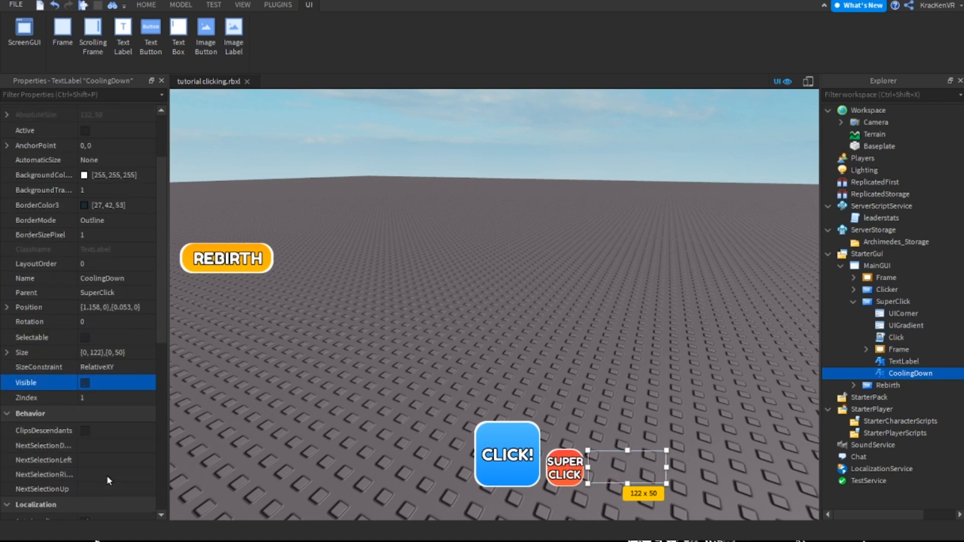
pyautogui.click(604, 335)
# Rename the Click local script inside the SuperClick button to SuperClick
pyautogui.click(897, 337)
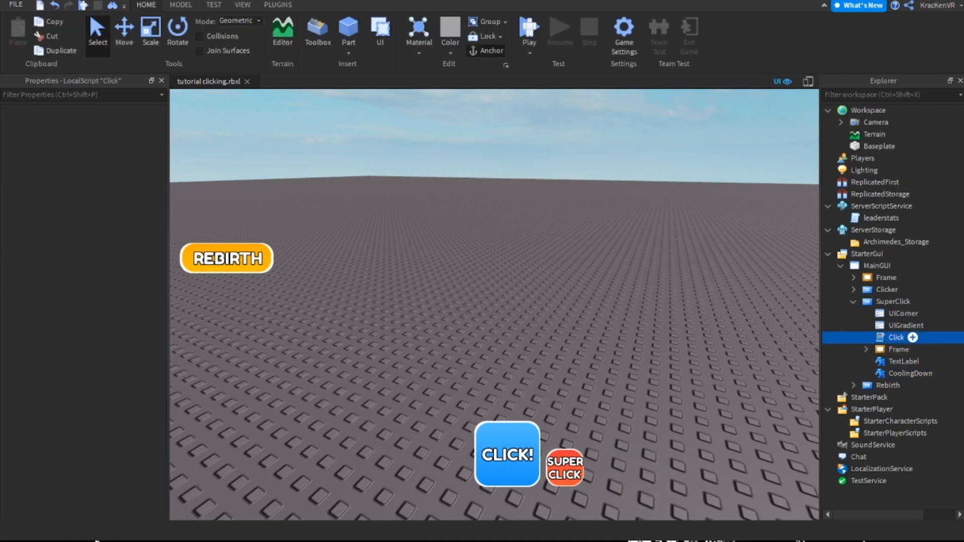
pyautogui.press('F2')
pyautogui.write('SuperClick')
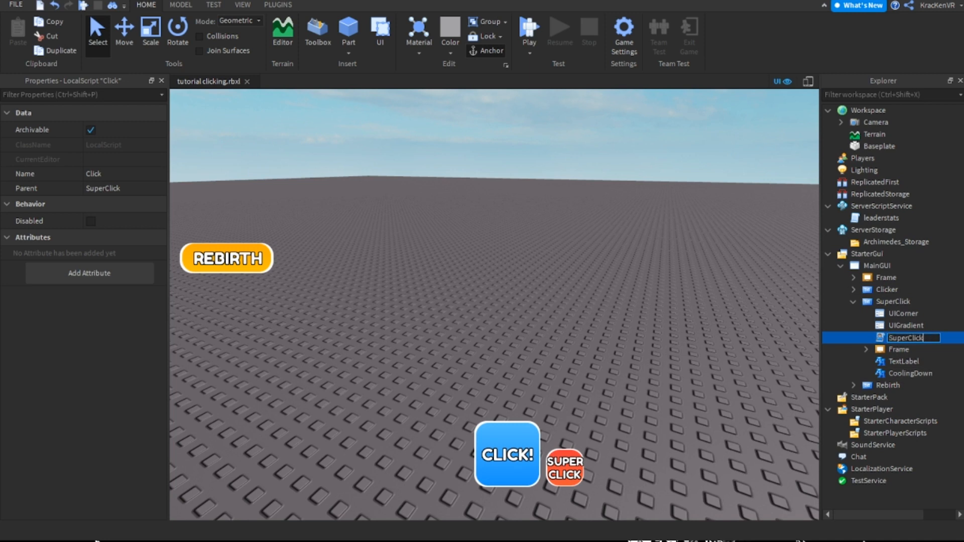
pyautogui.press('Return')
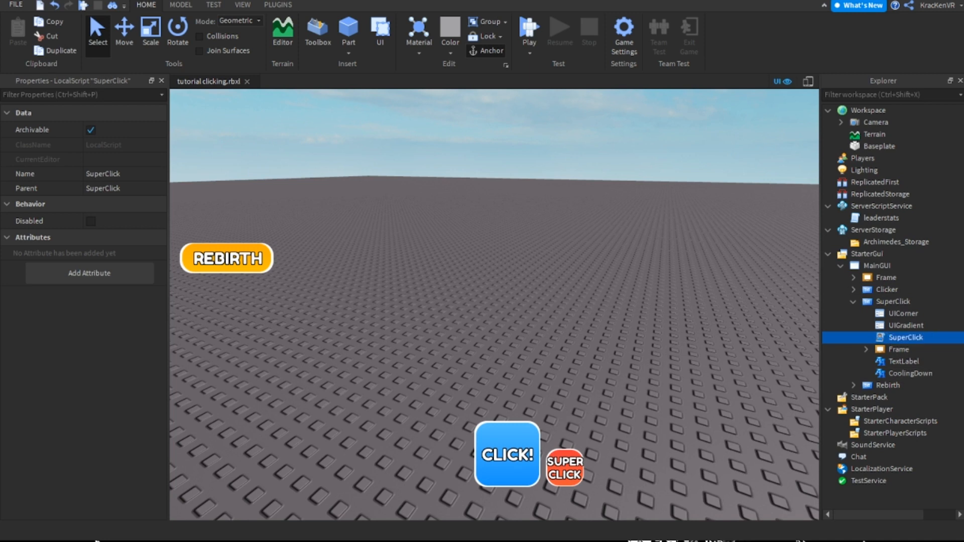
# Open the SuperClick local script for editing
pyautogui.click(899, 350)
pyautogui.click(914, 338)
pyautogui.doubleClick(905, 338)
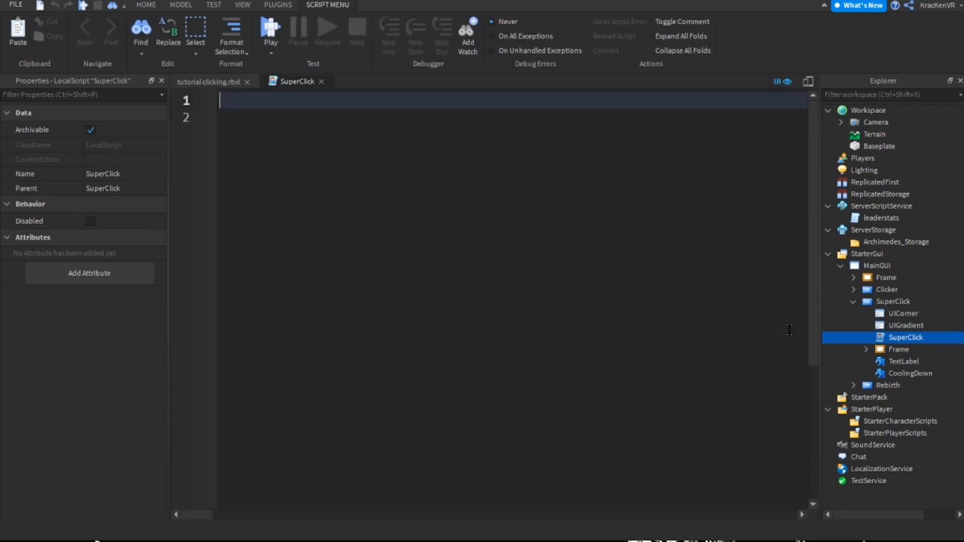
pyautogui.click(410, 125)
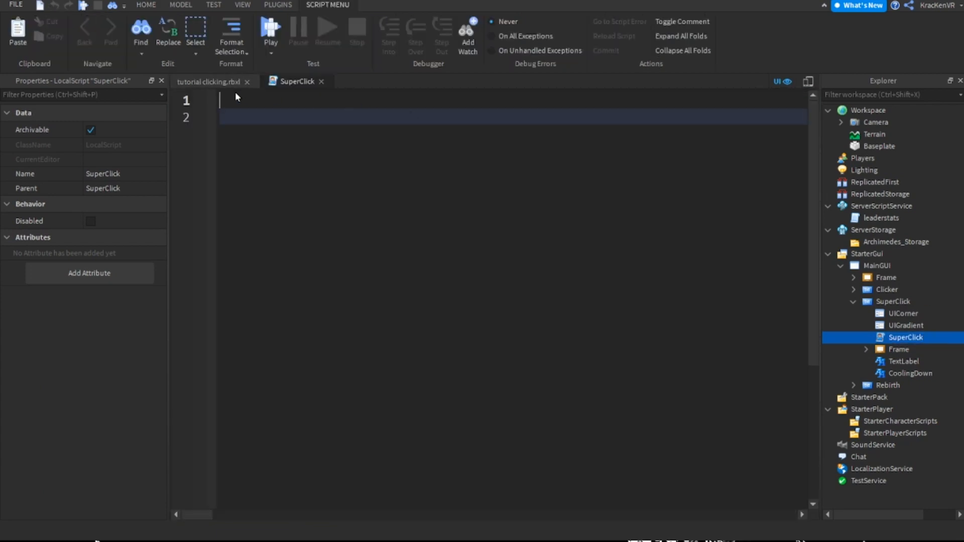
pyautogui.click(221, 82)
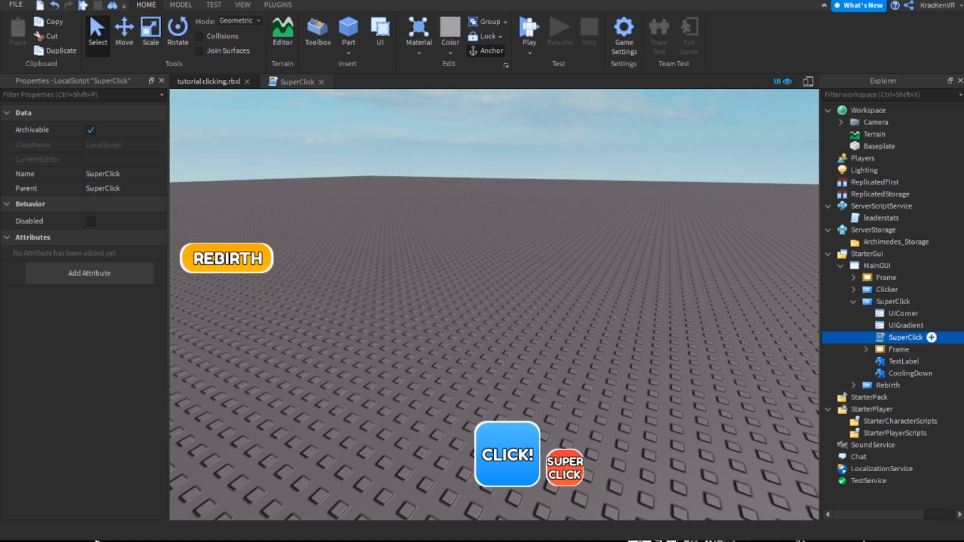
pyautogui.doubleClick(905, 338)
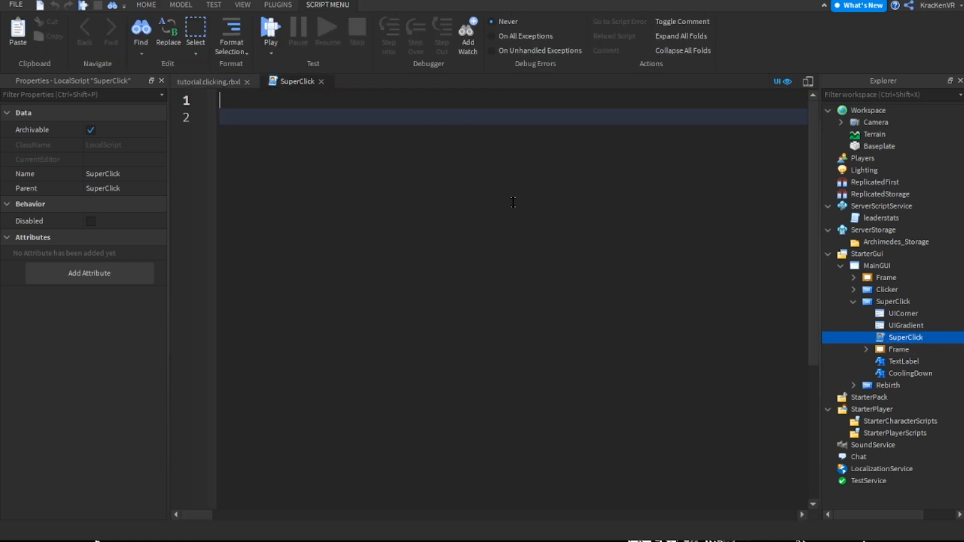
# Declare the local player on the script's first line with local Player = game.Players.LocalPlayer
pyautogui.write('local Playu')
pyautogui.press('BackSpace')
pyautogui.write('re')
pyautogui.press('BackSpace')
pyautogui.write('er')
pyautogui.press('Return')
pyautogui.press('BackSpace')
pyautogui.write('= hg')
pyautogui.press('Return')
pyautogui.press('BackSpace')
pyautogui.press('BackSpace')
pyautogui.write('ame."Pla')
pyautogui.press('BackSpace')
pyautogui.press('BackSpace')
pyautogui.press('BackSpace')
pyautogui.press('BackSpace')
pyautogui.write('Players.LocalPlayer')
pyautogui.press('Return')
# Begin declaring a local variable Taps on line 2, checking the stat's name in the leaderstats script
pyautogui.write('local ')
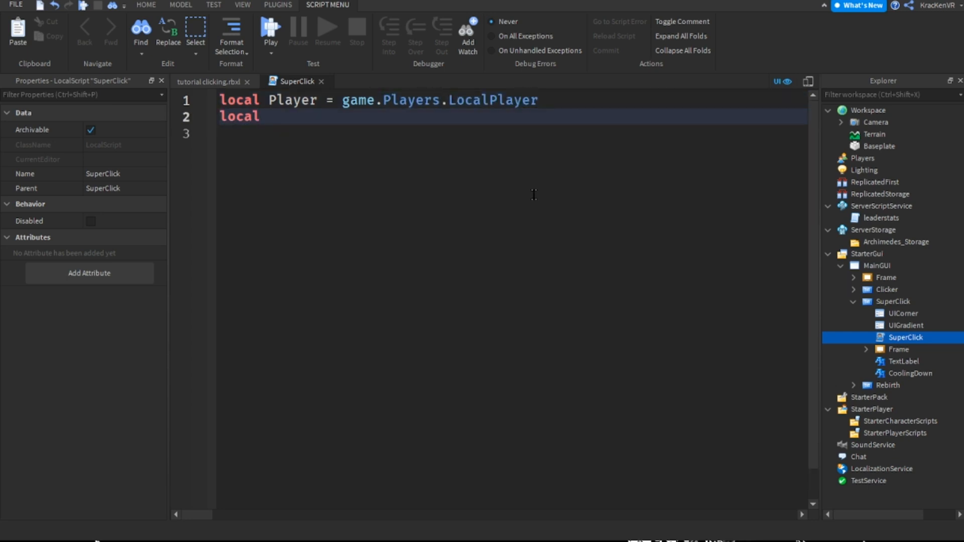
pyautogui.write('Clicks')
pyautogui.doubleClick(904, 218)
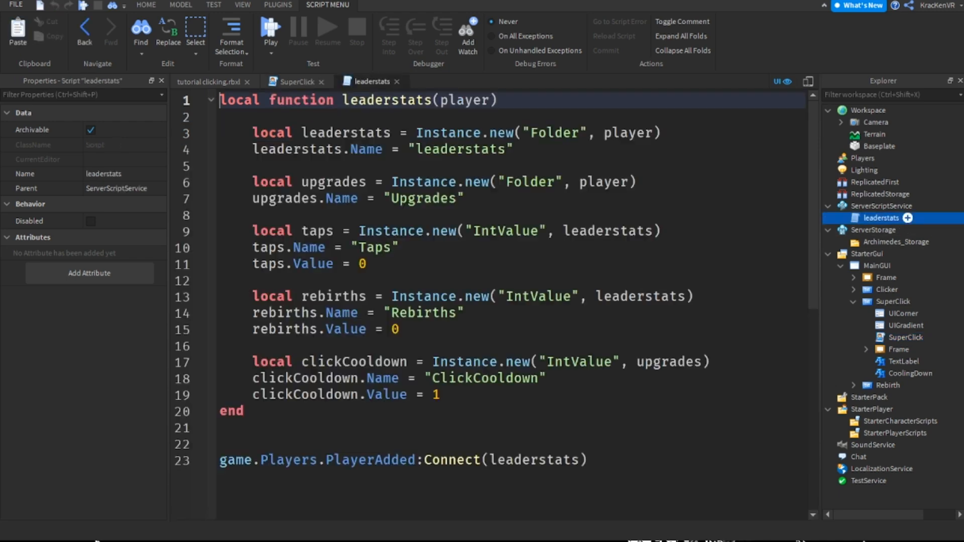
pyautogui.click(297, 81)
pyautogui.hotkey('ctrl', 'shift', 'Left')
pyautogui.write('Taps = ')
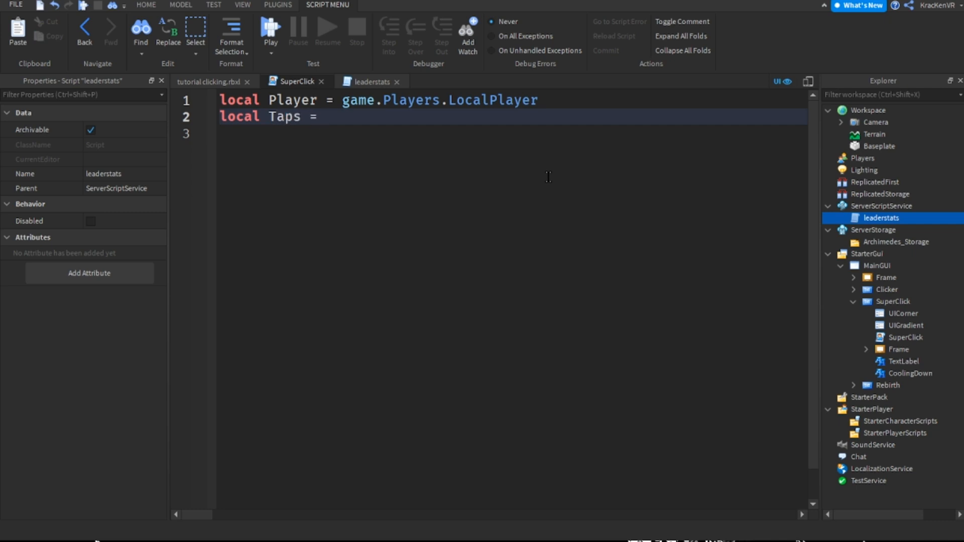
pyautogui.write('Player:WaitForChild("leaderstats')
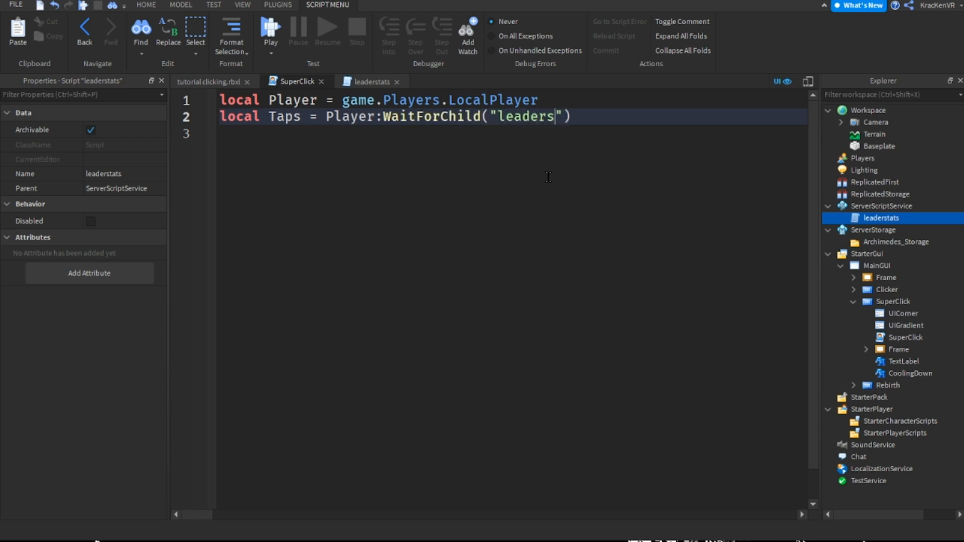
# Assign Player:WaitForChild("leaderstats"):WaitForChild("Taps") to the Taps variable
pyautogui.press('End')
pyautogui.write(':WaitForChild("')
pyautogui.press('BackSpace')
pyautogui.write('Taps')
pyautogui.press('End')
pyautogui.press('Return')
pyautogui.press('Return')
# Leave a blank line and declare local Debounce = false
pyautogui.write('lo')
pyautogui.press('BackSpace')
pyautogui.press('BackSpace')
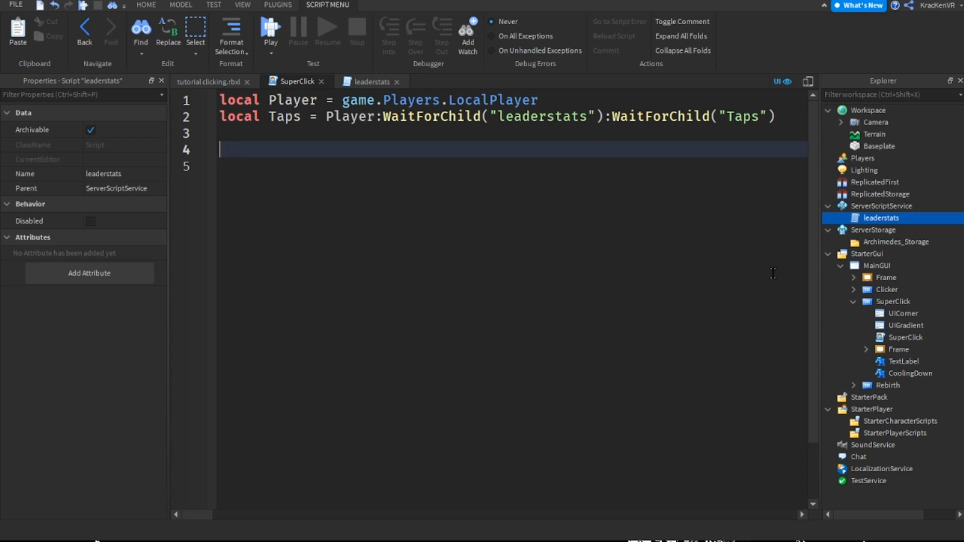
pyautogui.write('local ')
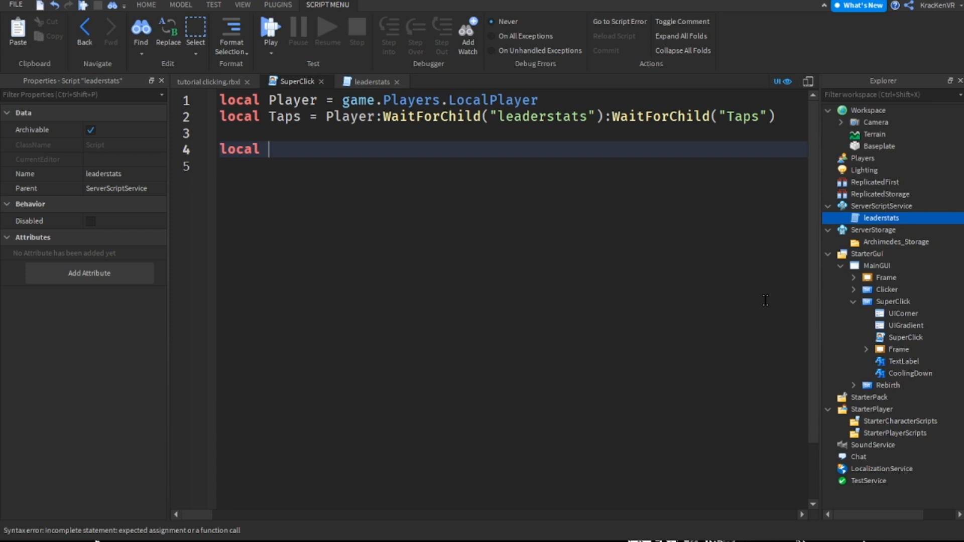
pyautogui.write('Debo')
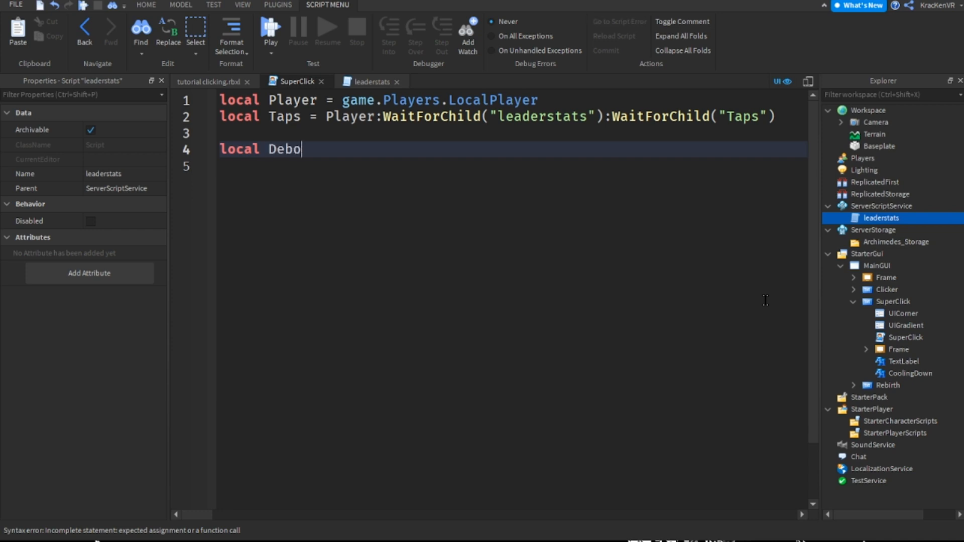
pyautogui.write('unce = false')
# Declare local Cooldown = 10 below the Debounce variable in the SuperClick script
pyautogui.press('Return')
pyautogui.write('ml')
pyautogui.press('BackSpace')
pyautogui.press('BackSpace')
pyautogui.write('local ')
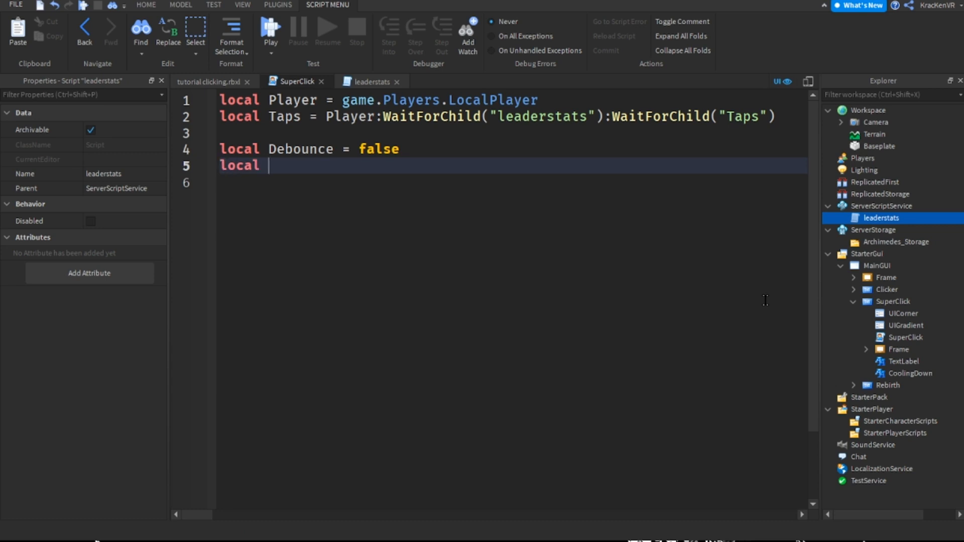
pyautogui.write('Cooldown =')
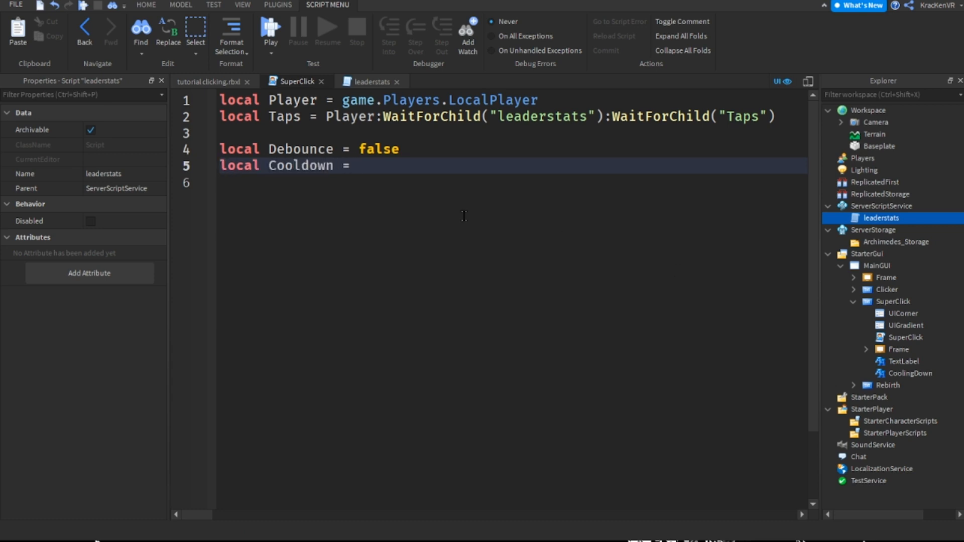
pyautogui.click(208, 81)
pyautogui.press('Escape')
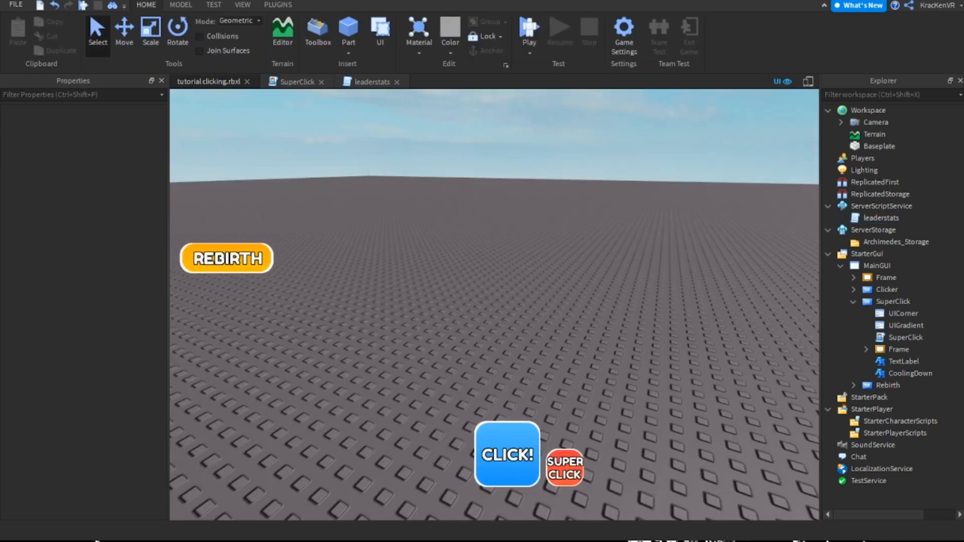
pyautogui.doubleClick(905, 338)
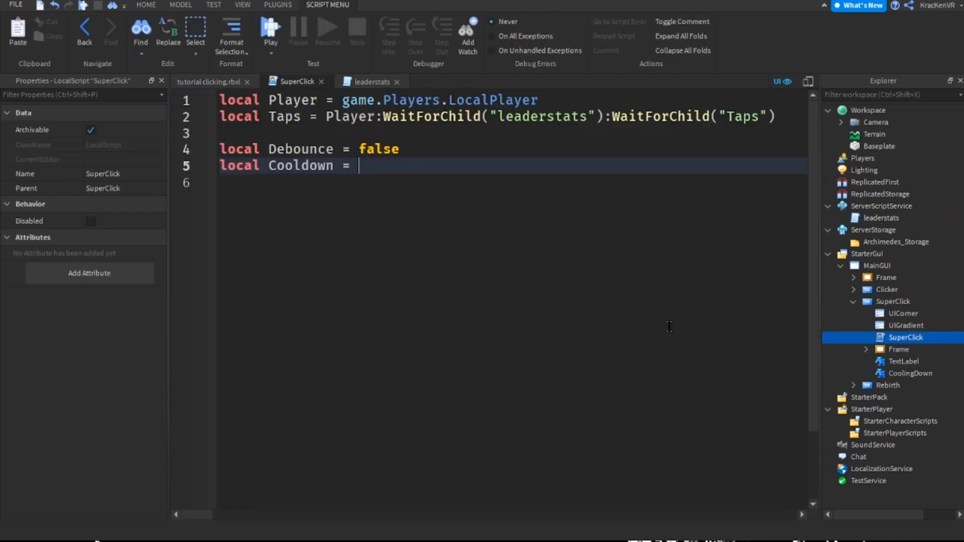
pyautogui.write('10')
pyautogui.click(208, 82)
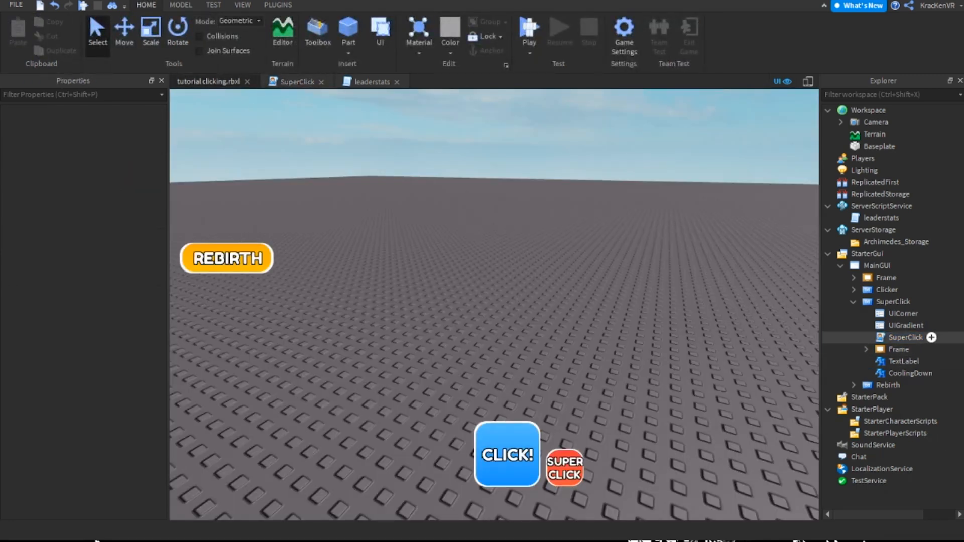
pyautogui.doubleClick(905, 338)
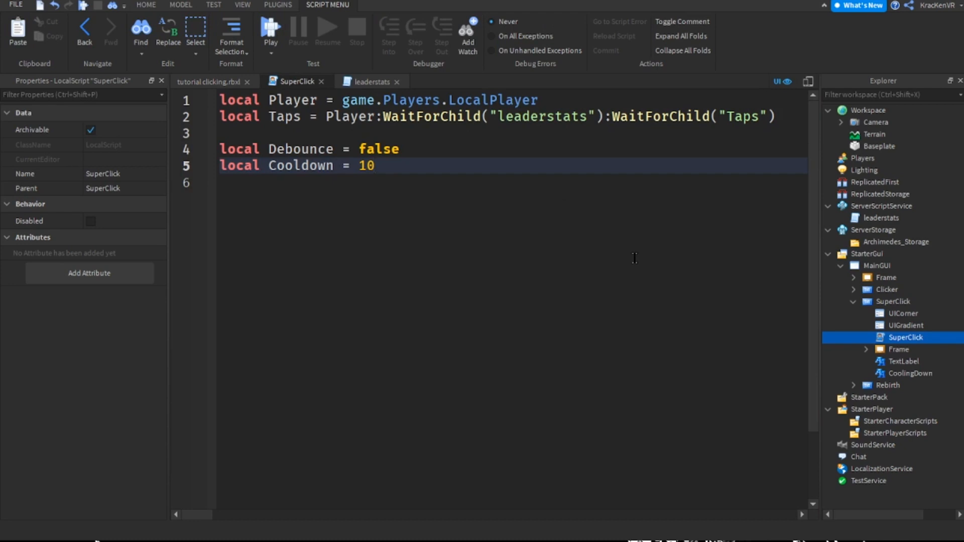
# Below the variables, add the button's event connection script.Parent.Activated:Connect(function())
pyautogui.press('Return')
pyautogui.press('Return')
pyautogui.press('Return')
pyautogui.write('script')
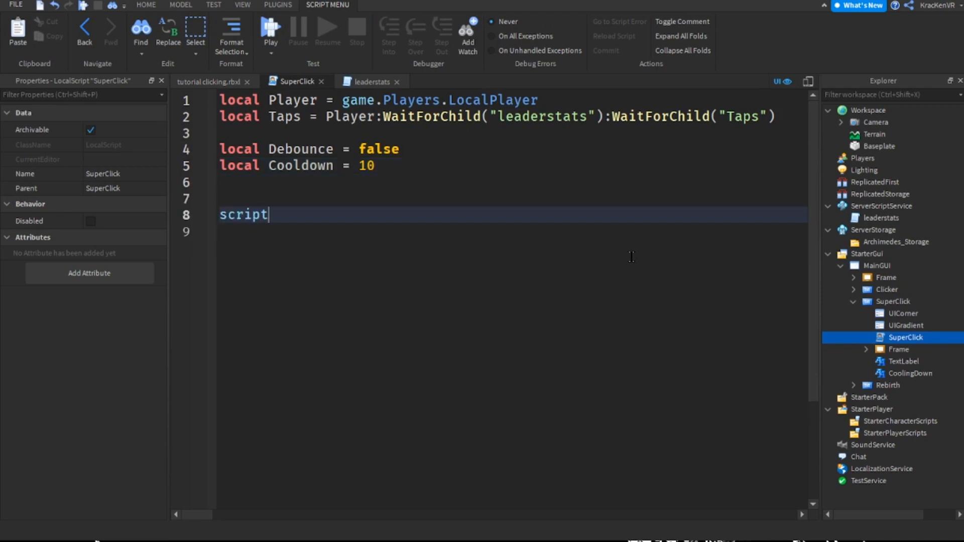
pyautogui.write(".Parent.Activated:Connect(function'")
pyautogui.press('Return')
pyautogui.press('Up')
pyautogui.press('End')
pyautogui.press('Left')
pyautogui.press('BackSpace')
pyautogui.write('(')
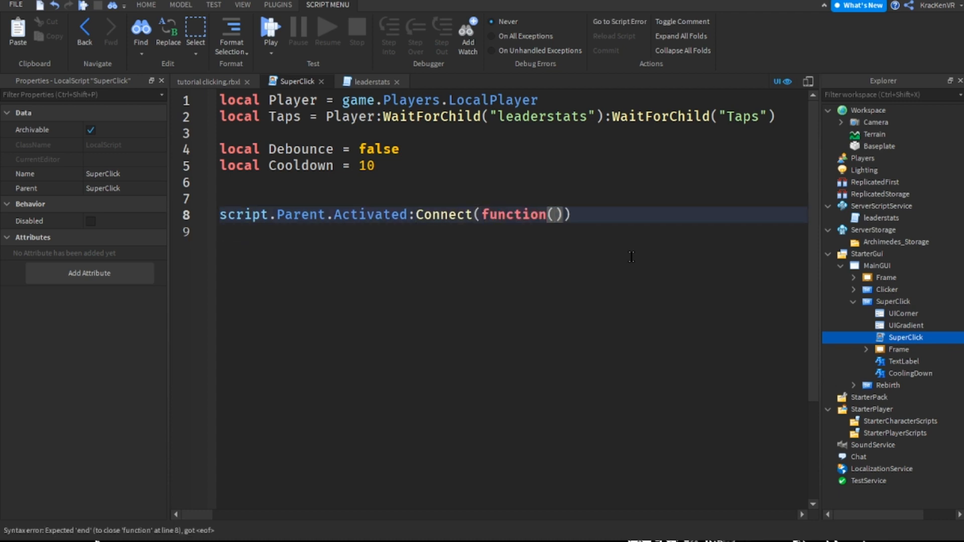
pyautogui.doubleClick(373, 216)
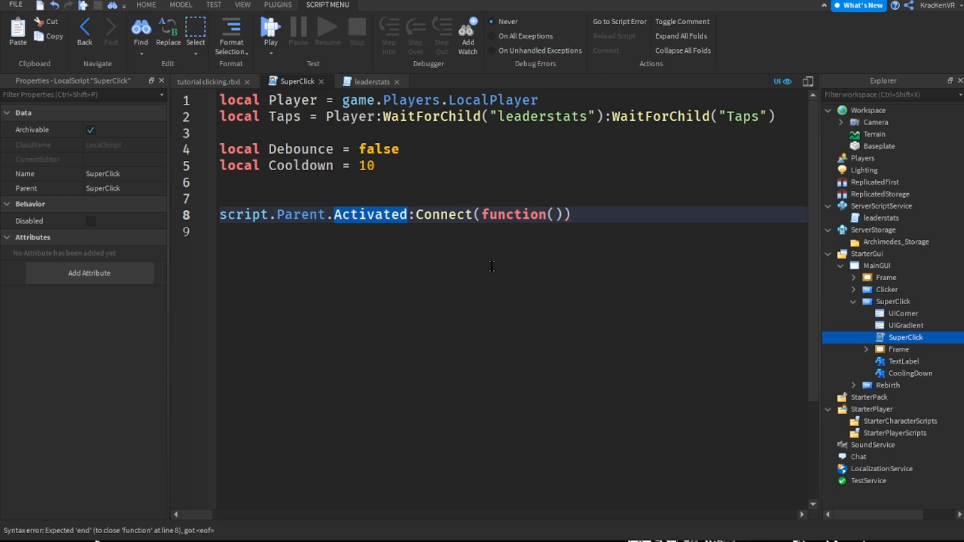
pyautogui.write('MouseBu')
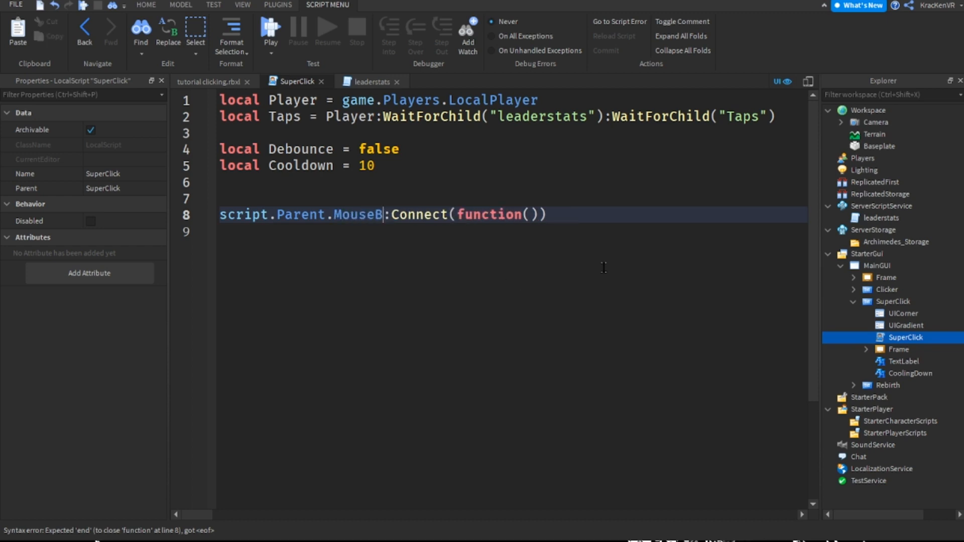
pyautogui.write('tt')
pyautogui.press('BackSpace')
pyautogui.press('BackSpace')
pyautogui.press('BackSpace')
pyautogui.press('BackSpace')
pyautogui.press('BackSpace')
pyautogui.press('BackSpace')
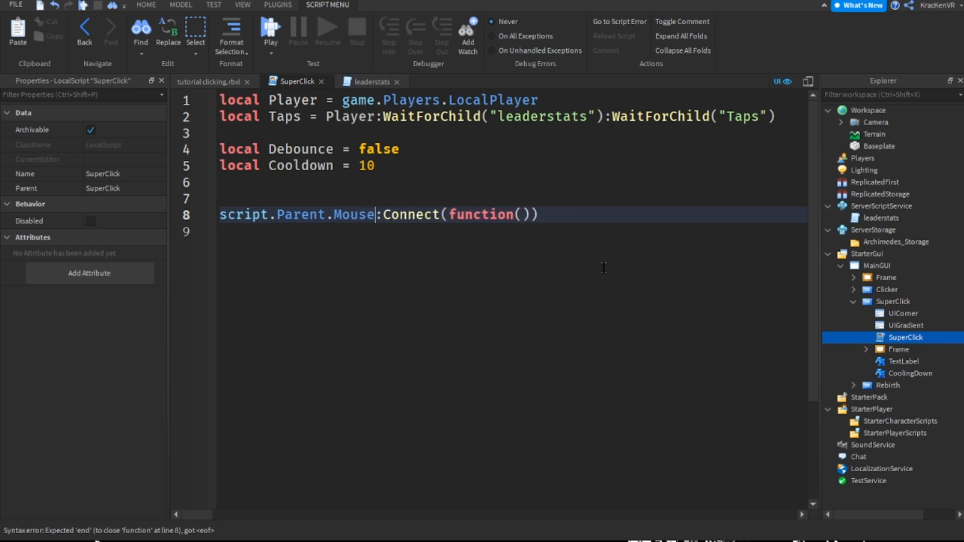
pyautogui.press('BackSpace')
pyautogui.press('BackSpace')
pyautogui.press('BackSpace')
pyautogui.write('Activated')
# Expand the Activated connection into a multi-line function block closed with end)
pyautogui.press('End')
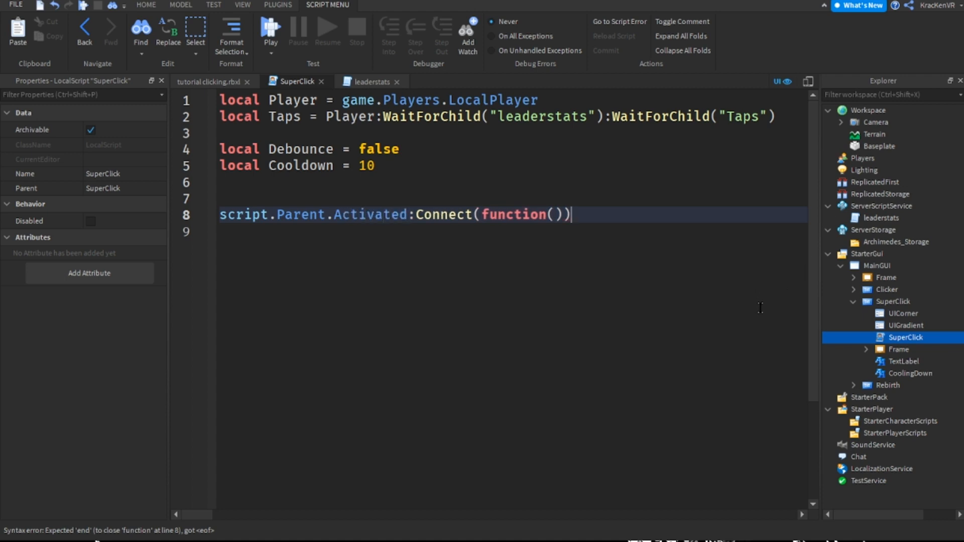
pyautogui.press('BackSpace')
pyautogui.press('Return')
pyautogui.doubleClick(383, 215)
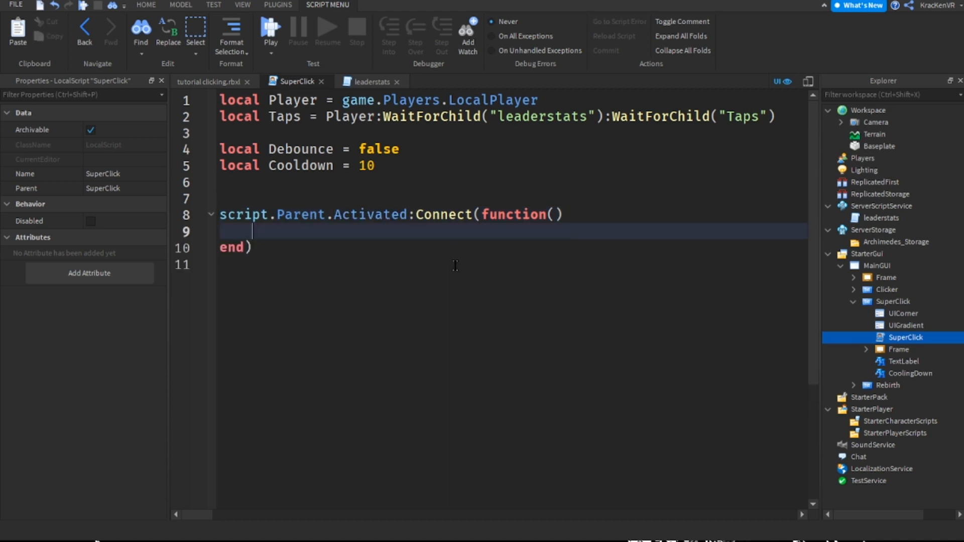
pyautogui.press('Down')
pyautogui.press('Up')
pyautogui.hotkey('ctrl', 'shift', 'Left')
pyautogui.press('Down')
# Inside the Activated function, add an if Debounce == false then block that sets Debounce = true
pyautogui.write('if Debounce ==')
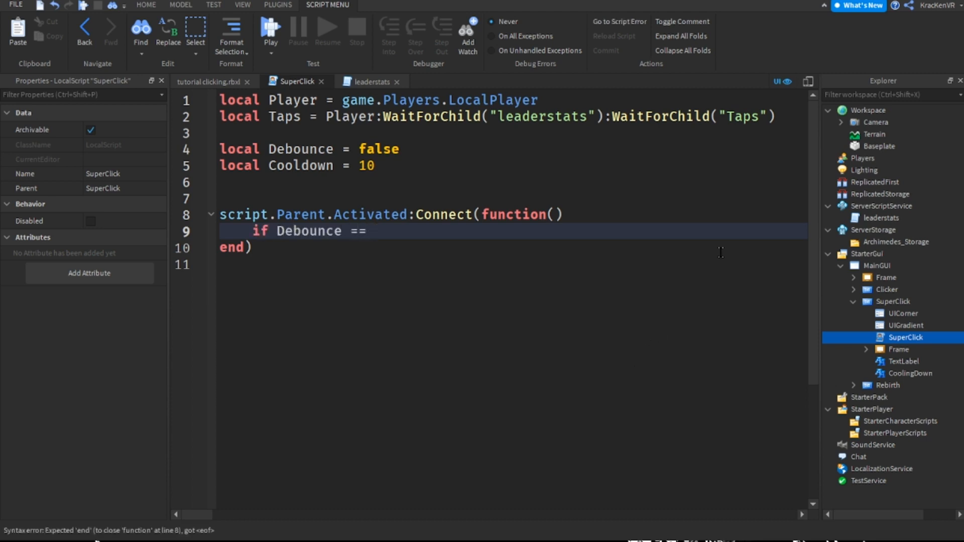
pyautogui.write(' false then')
pyautogui.press('Return')
pyautogui.write('Debounce = true')
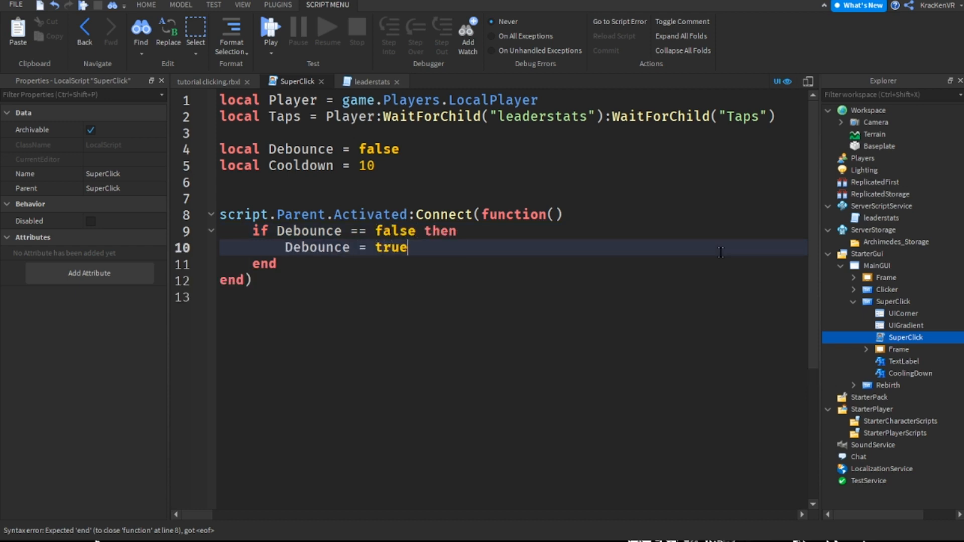
# Below Debounce = true, begin a new line reading Taps.Value = Taps.Value +
pyautogui.press('Return')
pyautogui.write('ta')
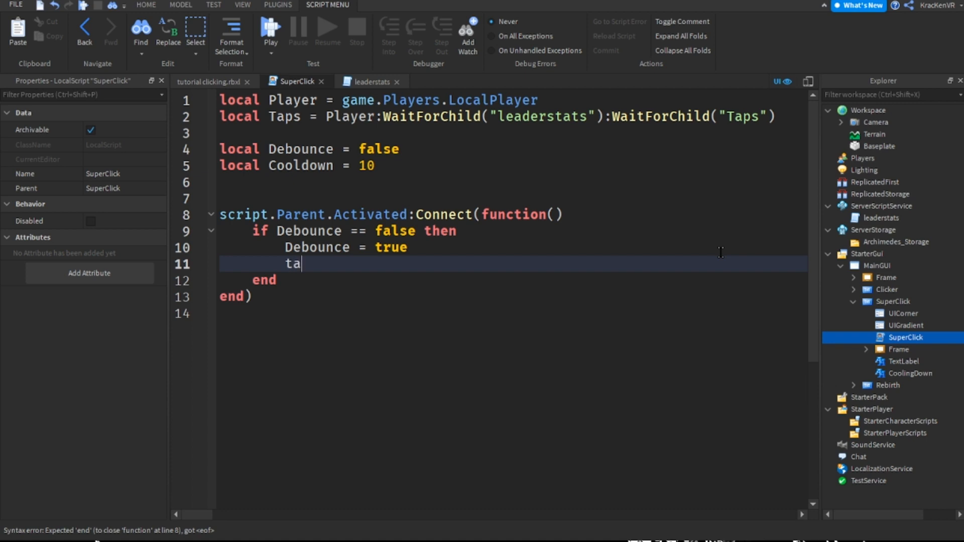
pyautogui.press('Tab')
pyautogui.write('.Value')
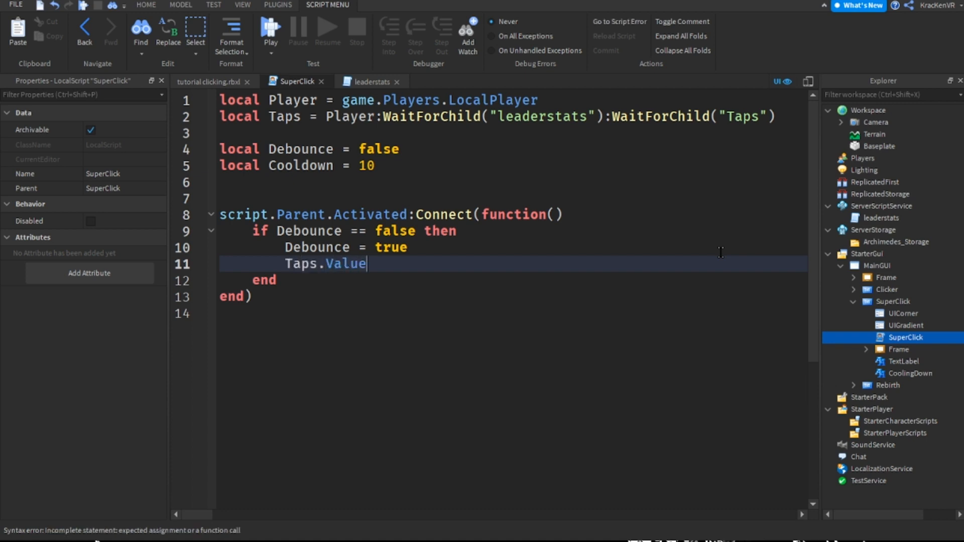
pyautogui.write(' = ta')
pyautogui.press('Tab')
pyautogui.write('.Value +')
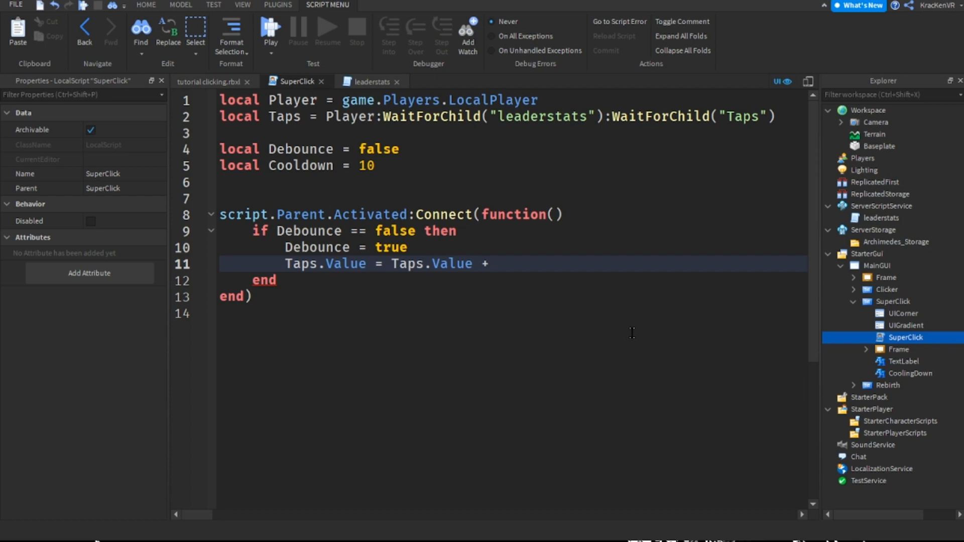
# Replace the assignment after Taps.Value with the compound form += 50 *
pyautogui.moveTo(392, 264); pyautogui.dragTo(385, 263)
pyautogui.click(482, 264)
pyautogui.hotkey('ctrl', 'shift', 'Left')
pyautogui.hotkey('ctrl', 'shift', 'Left')
pyautogui.hotkey('ctrl', 'shift', 'Left')
pyautogui.hotkey('ctrl', 'shift', 'Left')
pyautogui.hotkey('ctrl', 'shift', 'Left')
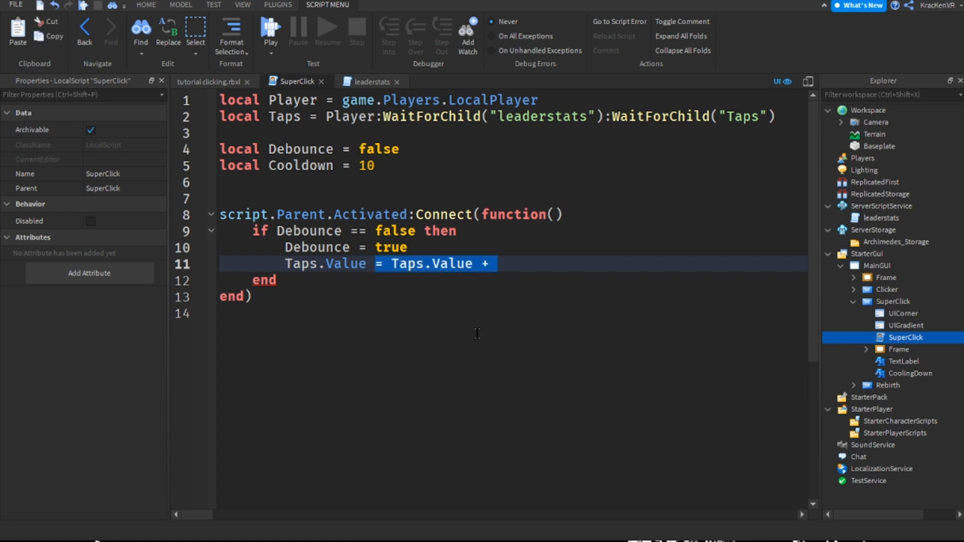
pyautogui.write('+=')
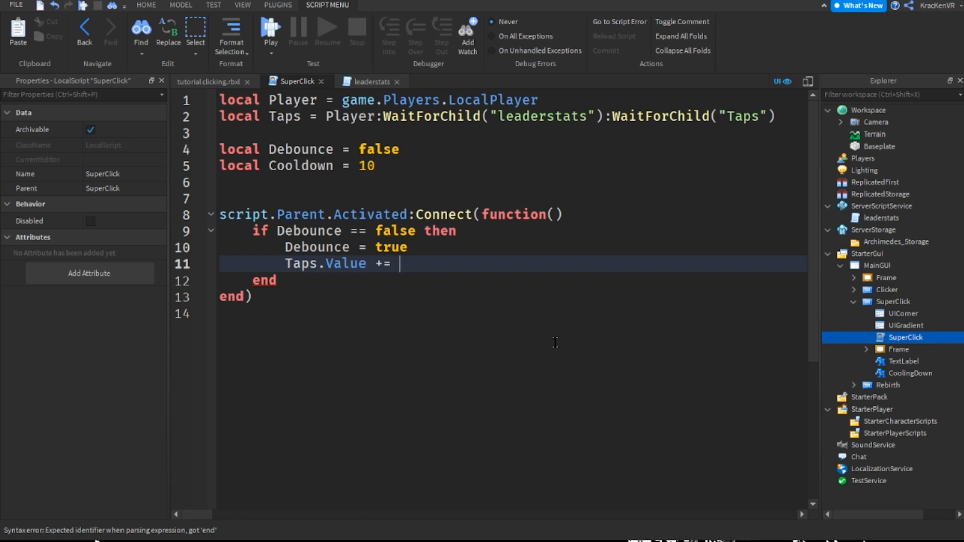
pyautogui.write('1')
pyautogui.press('BackSpace')
pyautogui.write('50 *')
# Duplicate the Taps declaration on the line below and change it into a Rebirths variable that waits for "Rebirths" in leaderstats
pyautogui.moveTo(776, 116); pyautogui.dragTo(220, 117)
pyautogui.hotkey('ctrl', 'c')
pyautogui.press('Down')
pyautogui.hotkey('ctrl', 'v')
pyautogui.press('Return')
pyautogui.doubleClick(284, 133)
pyautogui.write('Rebirths')
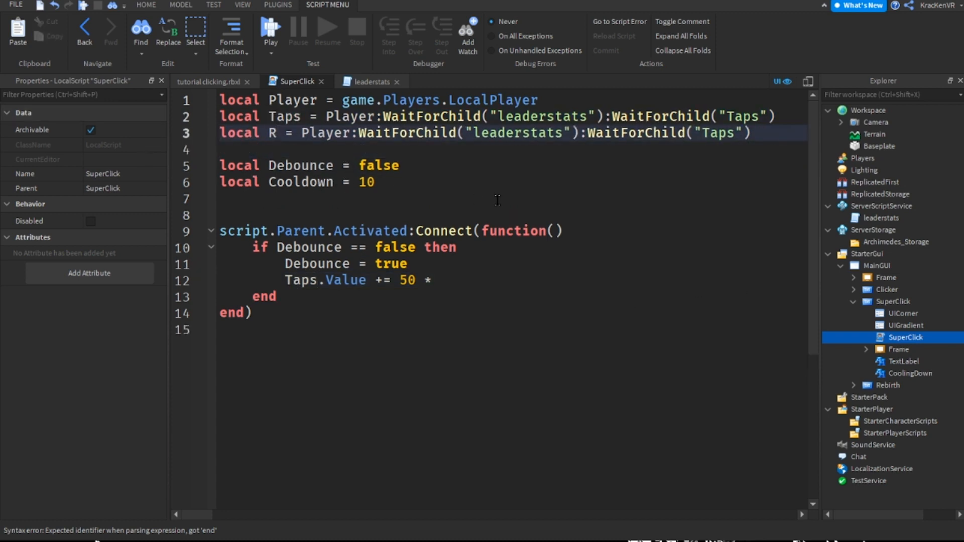
pyautogui.click(302, 133)
pyautogui.click(300, 101)
pyautogui.moveTo(269, 133); pyautogui.dragTo(334, 135)
pyautogui.click(776, 133)
pyautogui.doubleClick(776, 133)
pyautogui.write('Rebirths')
pyautogui.press('Down')
pyautogui.press('Down')
pyautogui.press('Down')
pyautogui.press('Down')
pyautogui.press('Down')
pyautogui.press('Down')
pyautogui.press('Down')
pyautogui.press('Down')
pyautogui.press('Down')
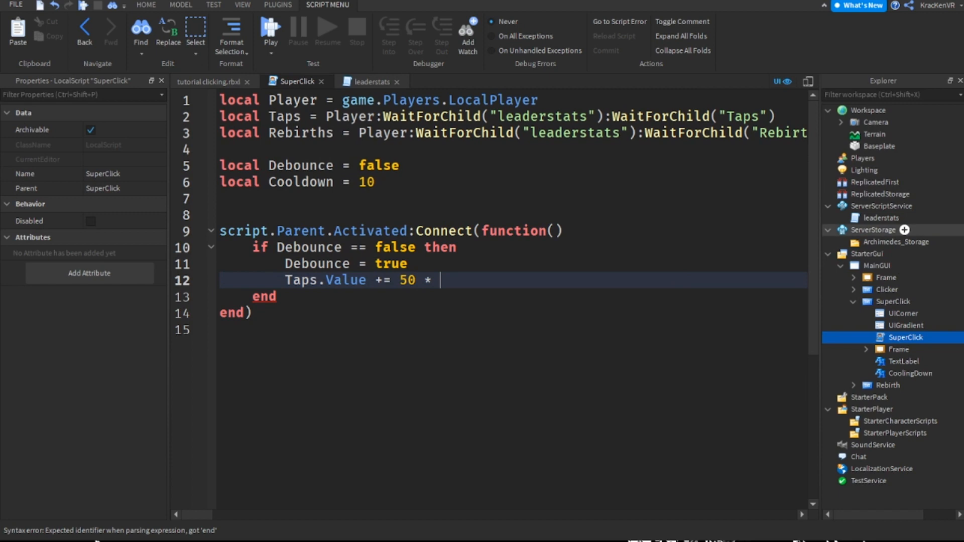
# Compare the Rebirths name in the new declaration with the value's name in the leaderstats script, and close that script
pyautogui.doubleClick(312, 133)
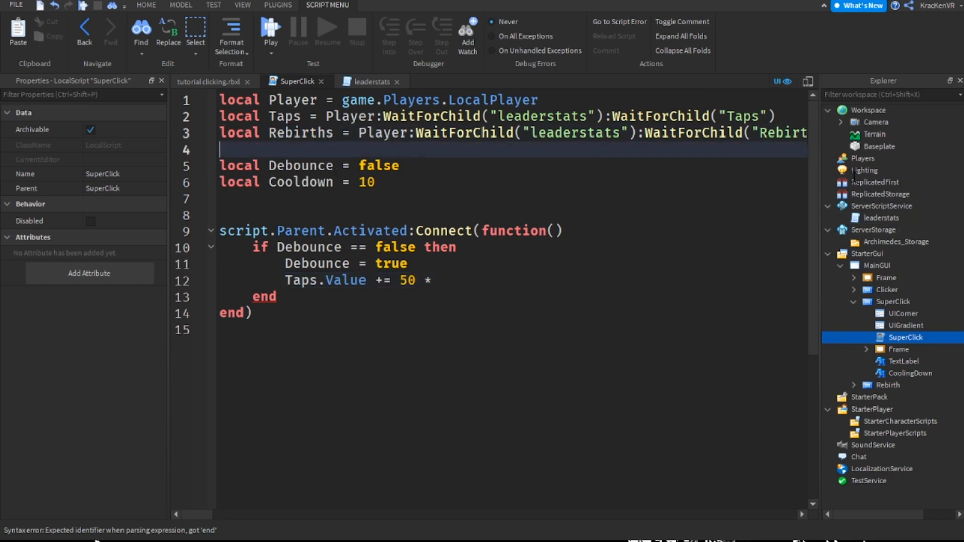
pyautogui.doubleClick(783, 133)
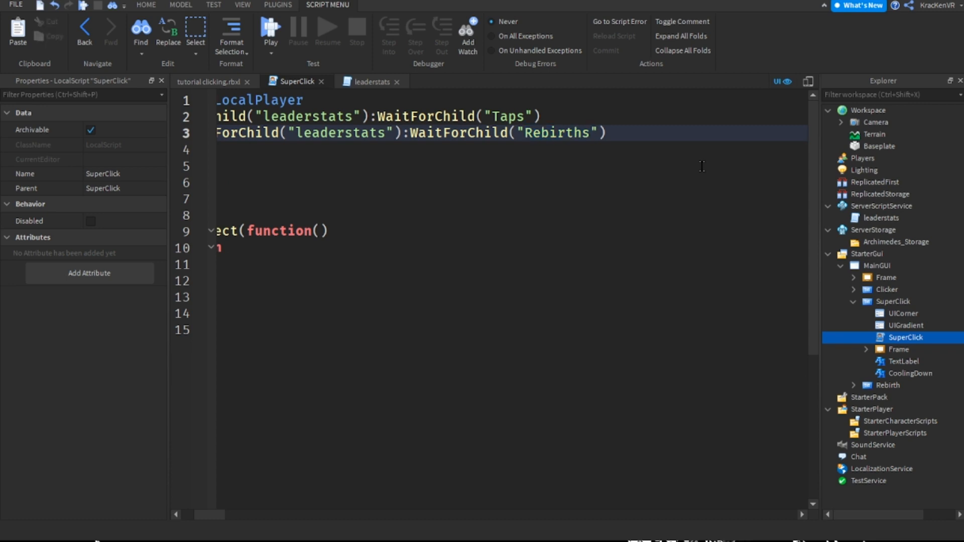
pyautogui.click(881, 218)
pyautogui.doubleClick(881, 217)
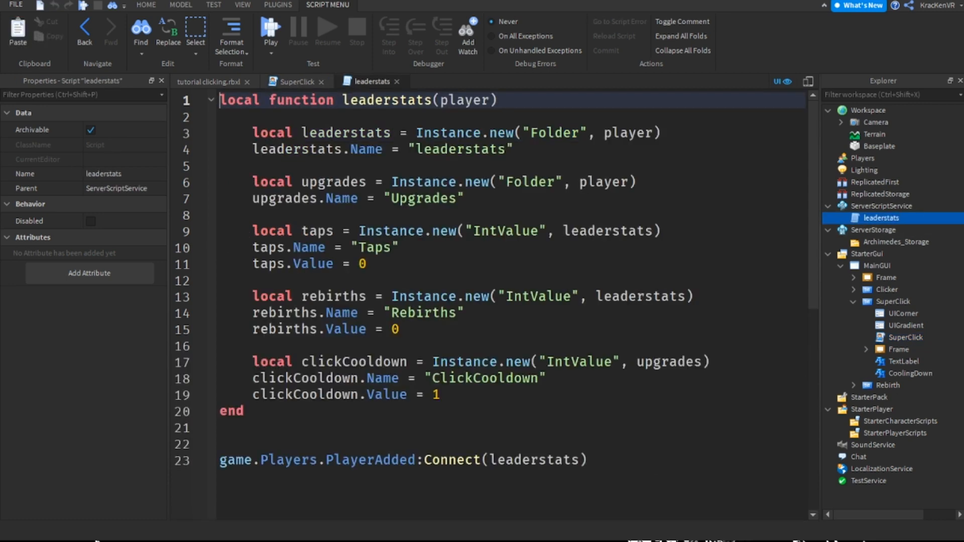
pyautogui.click(318, 313)
pyautogui.doubleClick(424, 313)
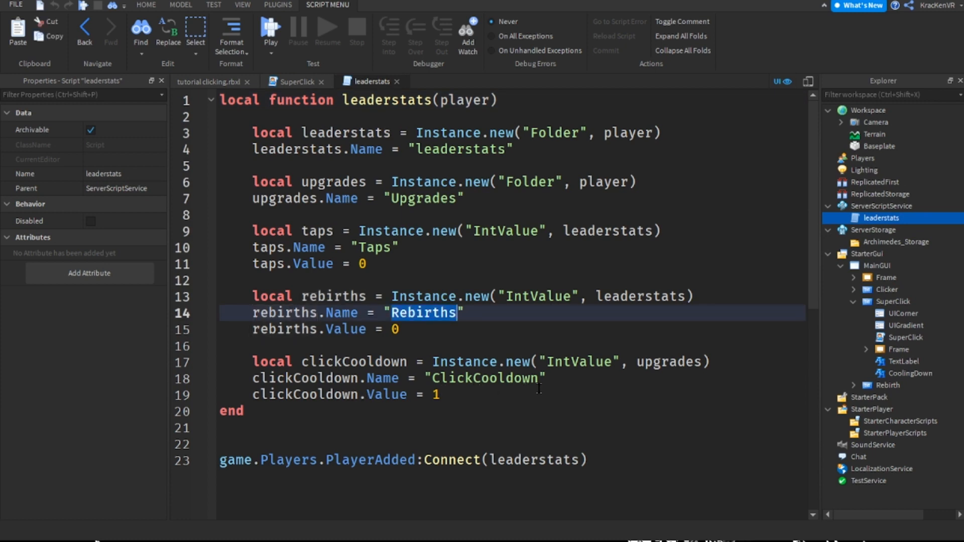
pyautogui.click(477, 314)
pyautogui.doubleClick(440, 313)
pyautogui.click(475, 314)
pyautogui.doubleClick(424, 313)
pyautogui.click(407, 310)
pyautogui.click(396, 82)
# Complete the tap increment line in the SuperClick script with Rebirths.Value as the multiplier
pyautogui.click(388, 228)
pyautogui.press('Down')
pyautogui.press('Down')
pyautogui.press('Down')
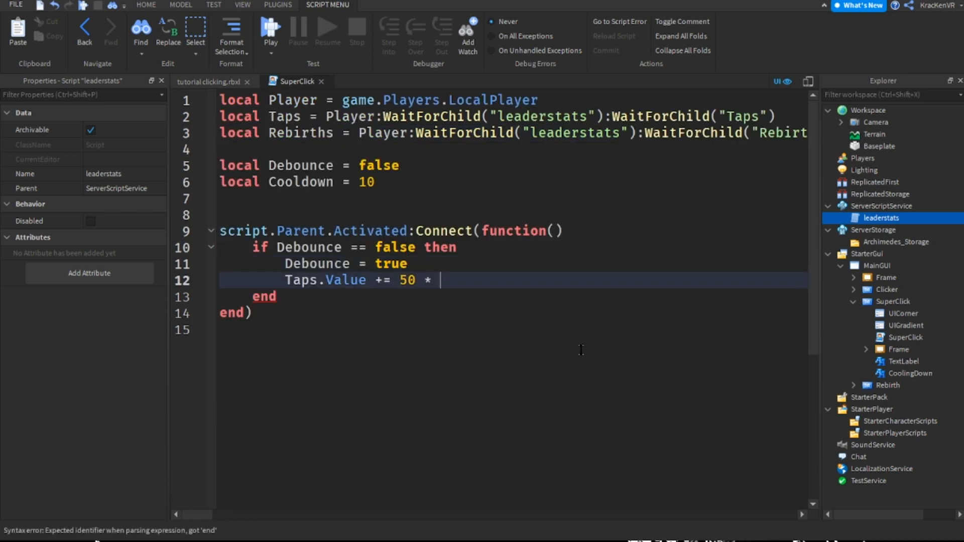
pyautogui.write('rebitr')
pyautogui.press('Tab')
pyautogui.write('.Value')
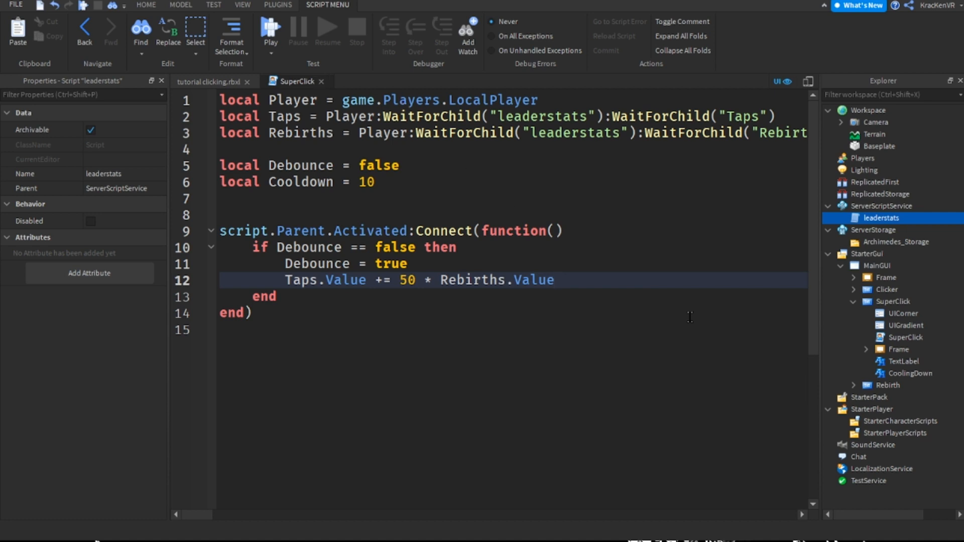
# Below the tap increment, add wait(Cooldown) followed by a line resetting Debounce = false
pyautogui.press('Return')
pyautogui.write('wait(c')
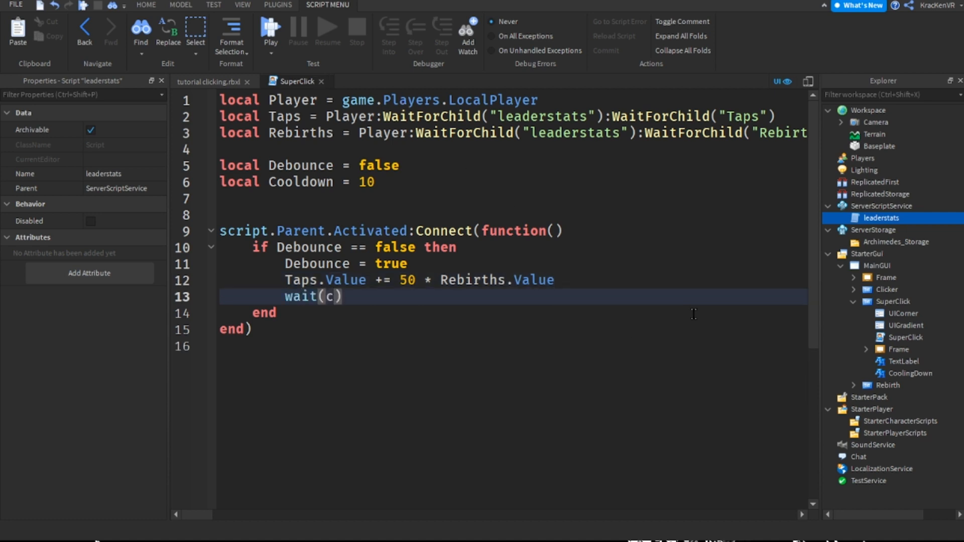
pyautogui.write('oold')
pyautogui.press('Tab')
pyautogui.press('Right')
pyautogui.press('Return')
pyautogui.write('de')
pyautogui.press('Tab')
pyautogui.write('= false')
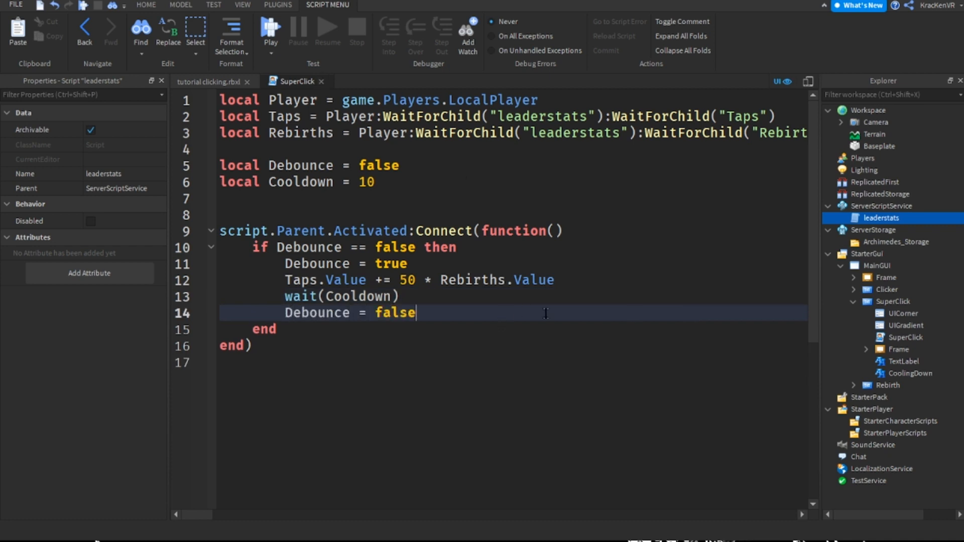
# Insert script.Parent.CoolingDown.Visible = true directly below Debounce = true
pyautogui.press('Up')
pyautogui.press('Up')
pyautogui.press('Up')
pyautogui.press('Return')
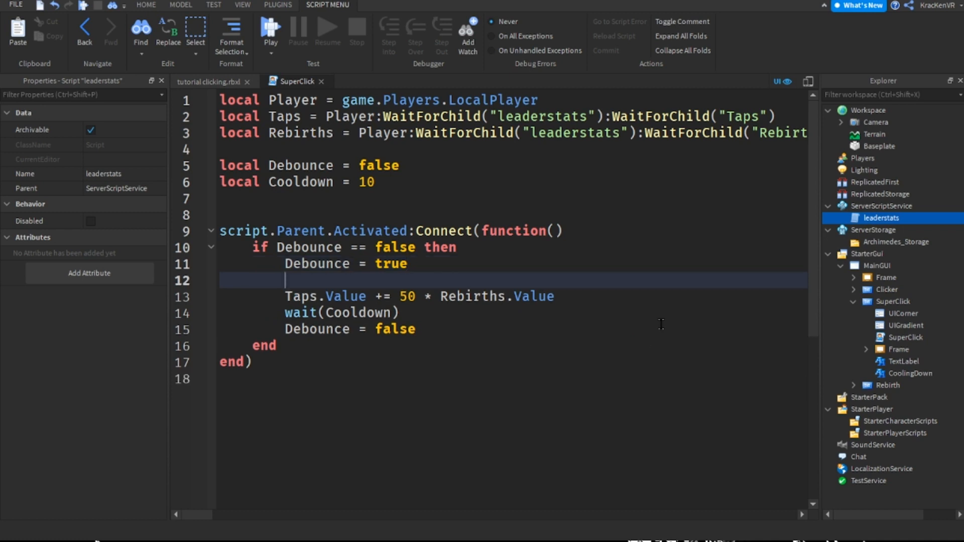
pyautogui.write('script.Parent.C')
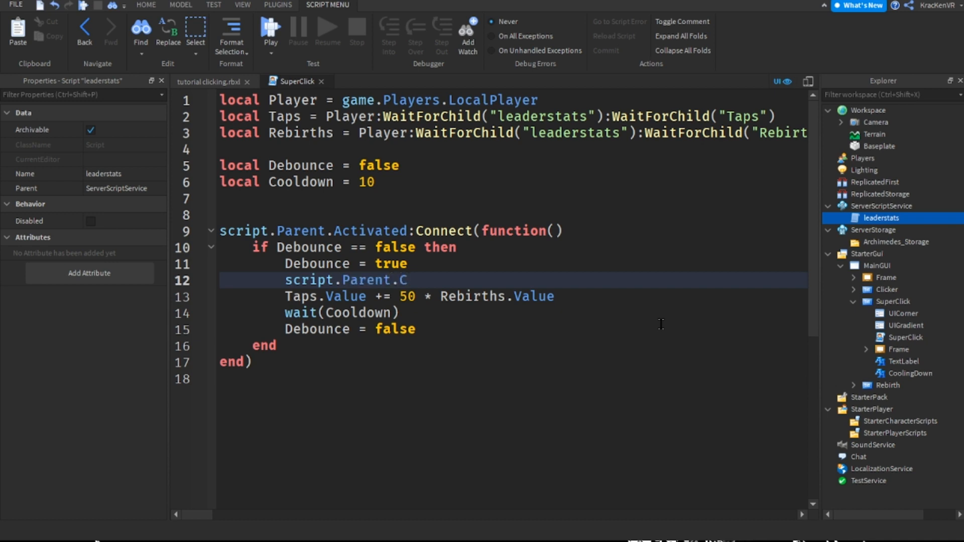
pyautogui.write('oolingDown')
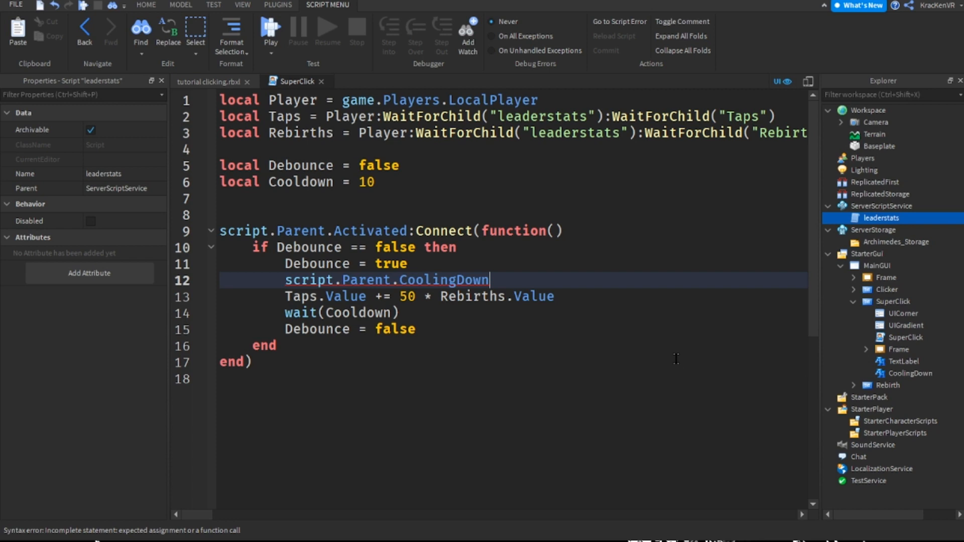
pyautogui.write('.Visible = true')
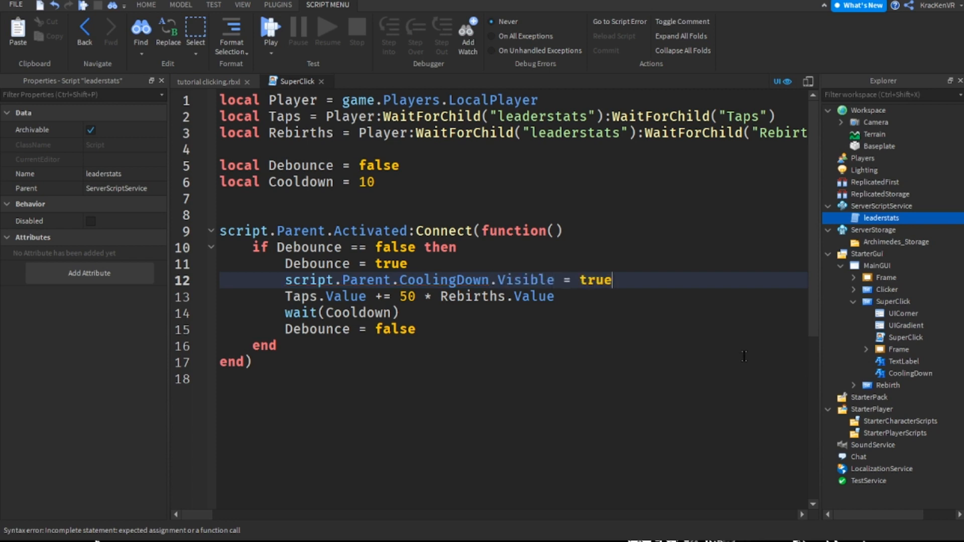
# Copy the CoolingDown visibility line below Debounce = false and set its value to false
pyautogui.hotkey('shift', 'Home')
pyautogui.hotkey('shift', 'Home')
pyautogui.hotkey('ctrl', 'c')
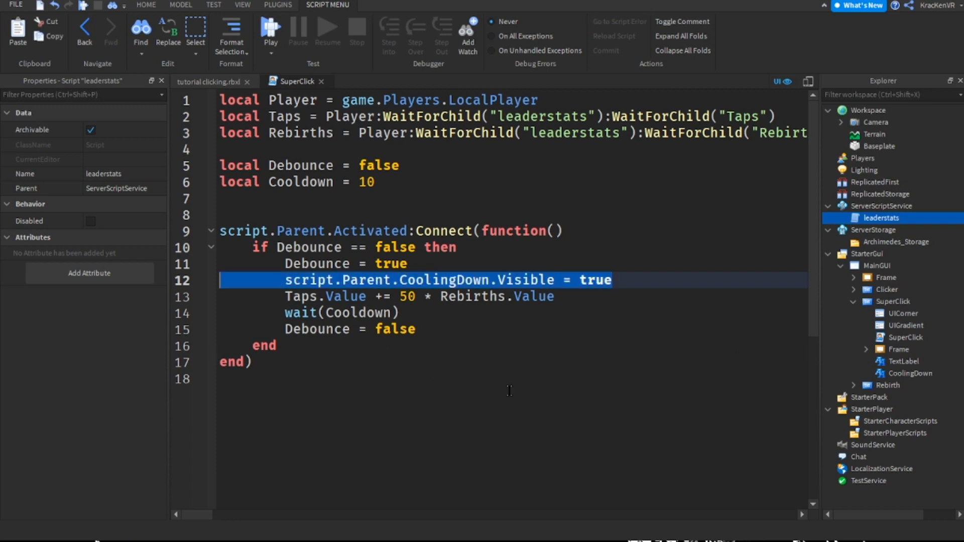
pyautogui.press('Down')
pyautogui.press('Down')
pyautogui.press('Down')
pyautogui.press('Return')
pyautogui.hotkey('ctrl', 'v')
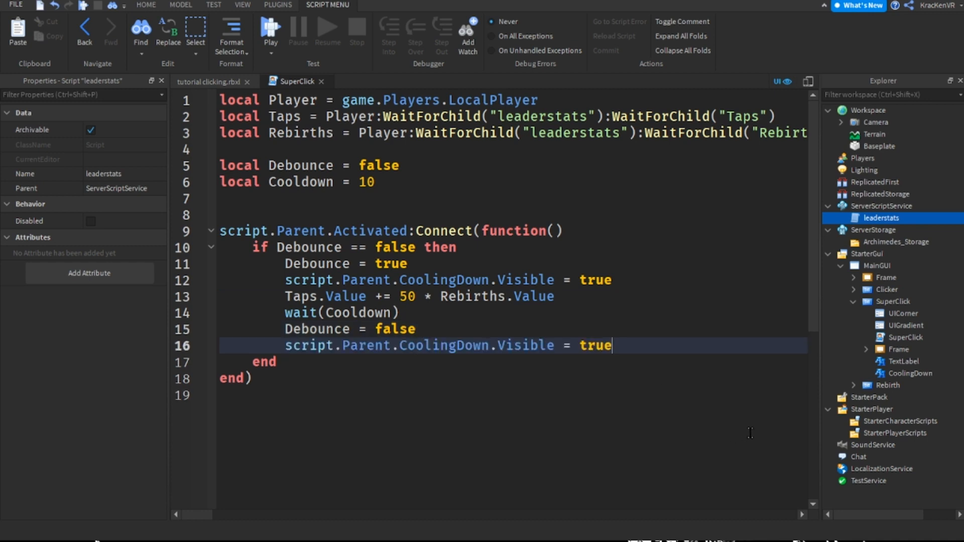
pyautogui.hotkey('ctrl', 'shift', 'Left')
pyautogui.write('false')
# Close the script and playtest the game, triggering Super Click to check the taps and the cooldown label, and stop the test
pyautogui.click(321, 81)
pyautogui.click(726, 166)
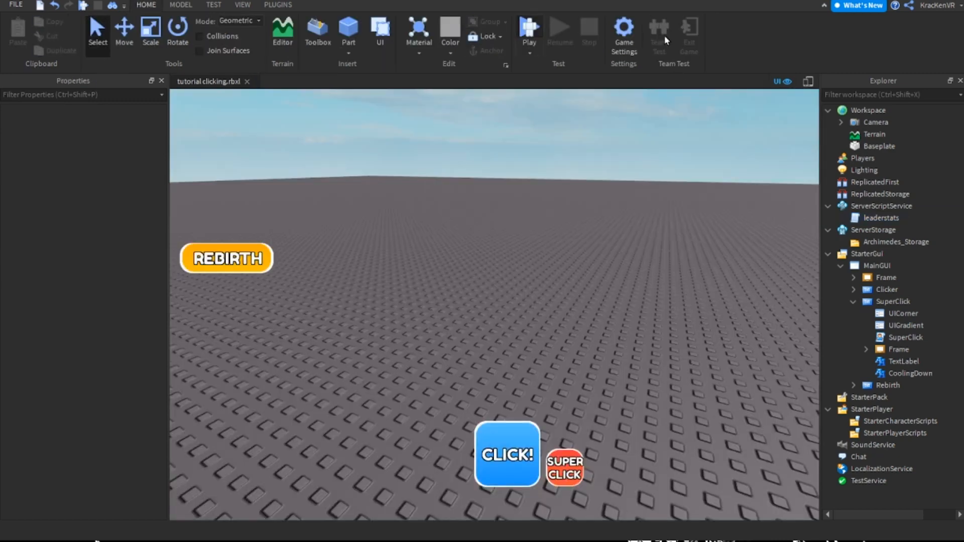
pyautogui.press('F5')
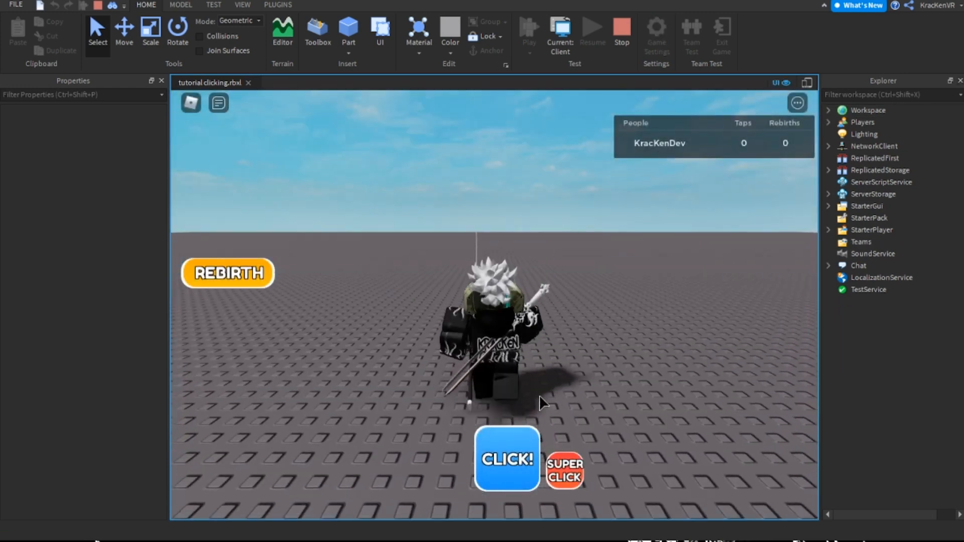
pyautogui.click(561, 466)
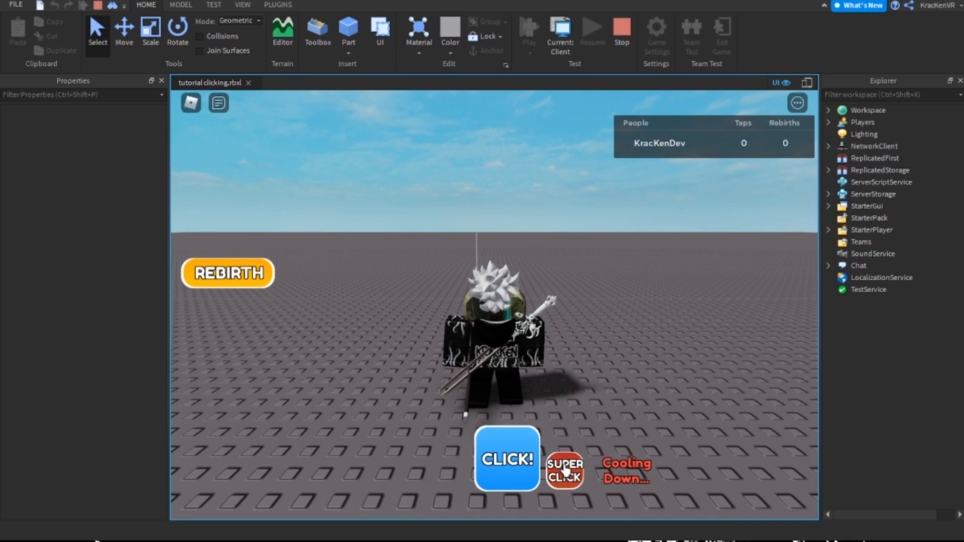
pyautogui.moveTo(577, 427); pyautogui.dragTo(573, 412, button='right')
pyautogui.press('w')
pyautogui.press('w')
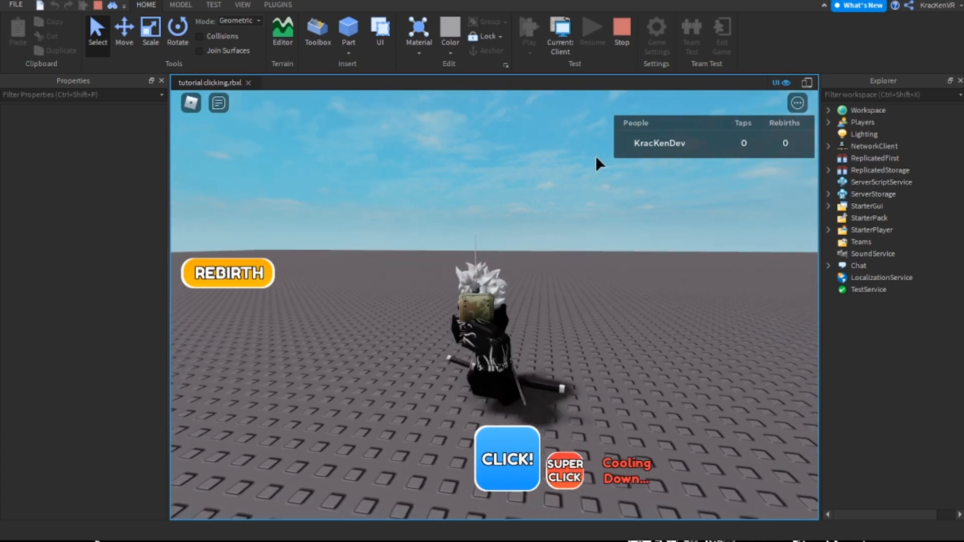
pyautogui.click(621, 39)
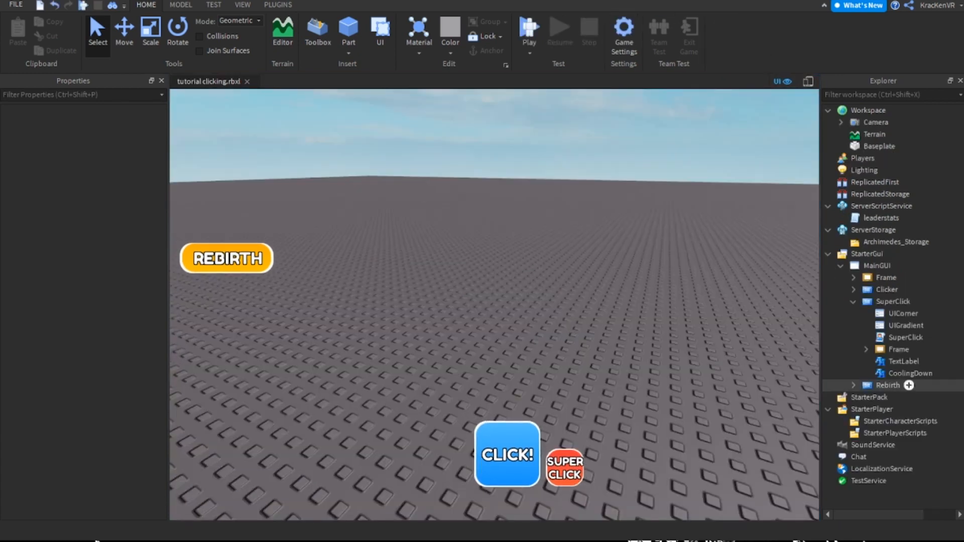
# Reopen the SuperClick script and examine the tap increment line and the Taps declaration
pyautogui.doubleClick(928, 336)
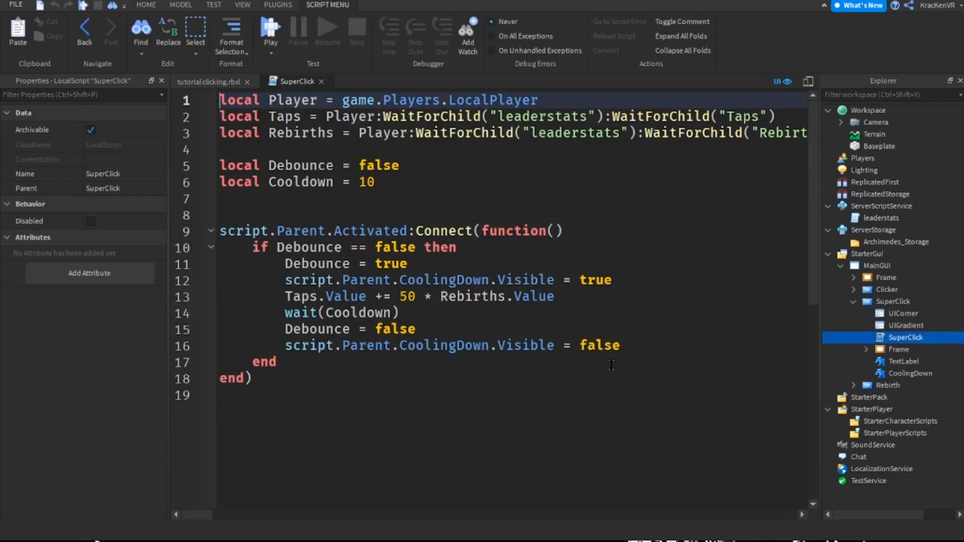
pyautogui.click(481, 296)
pyautogui.click(393, 296)
pyautogui.moveTo(326, 296); pyautogui.dragTo(368, 296)
pyautogui.press('Right')
pyautogui.press('Right')
pyautogui.press('Right')
pyautogui.press('Left')
pyautogui.press('Left')
pyautogui.press('Left')
pyautogui.press('Left')
pyautogui.press('Left')
pyautogui.press('Left')
pyautogui.press('Left')
pyautogui.press('Left')
pyautogui.click(373, 120)
pyautogui.click(601, 121)
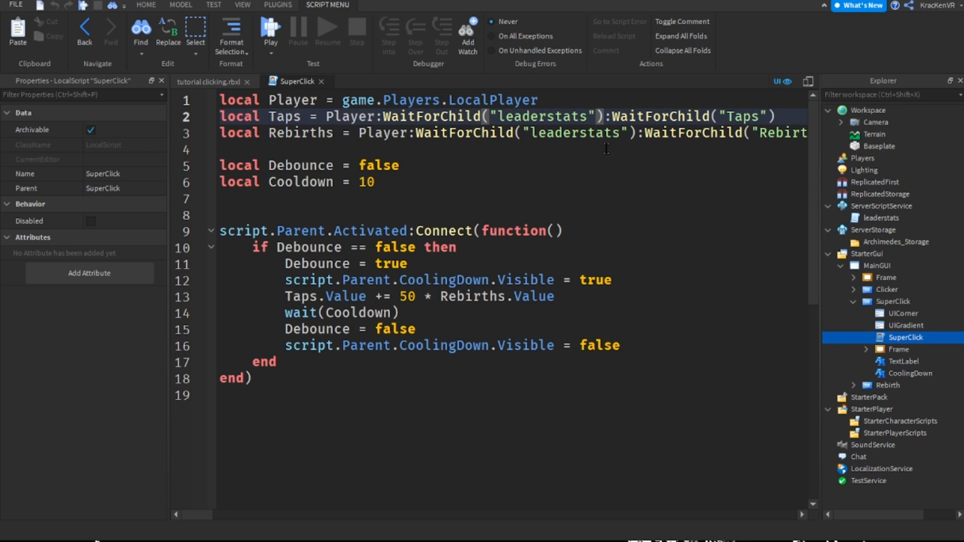
# Check how the Taps and Rebirths values are defined in the leaderstats script and close it
pyautogui.doubleClick(881, 218)
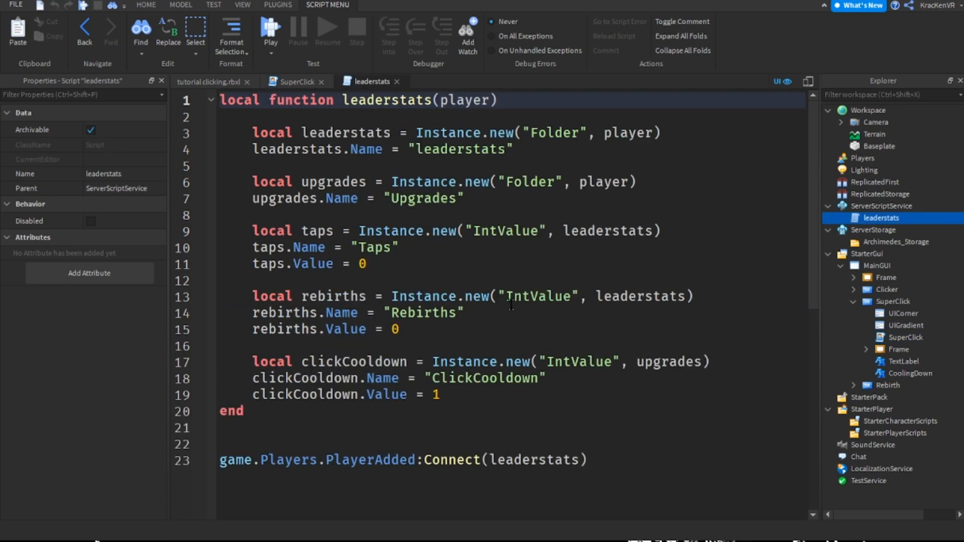
pyautogui.click(508, 248)
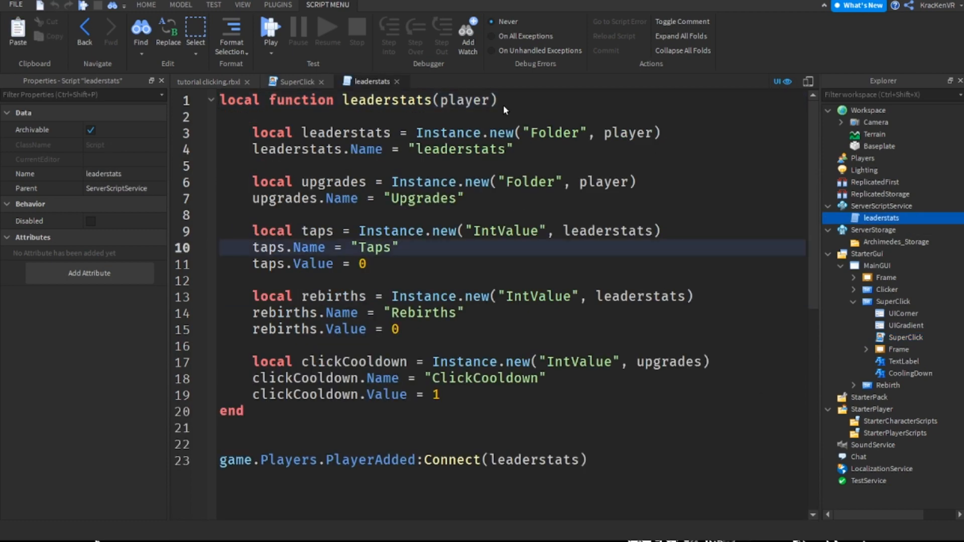
pyautogui.click(396, 82)
# Rewrite the tap increment in the SuperClick script as Taps.Value = Taps.Value + 50 * Rebirths.Value
pyautogui.click(505, 216)
pyautogui.press('Down')
pyautogui.press('Down')
pyautogui.press('Down')
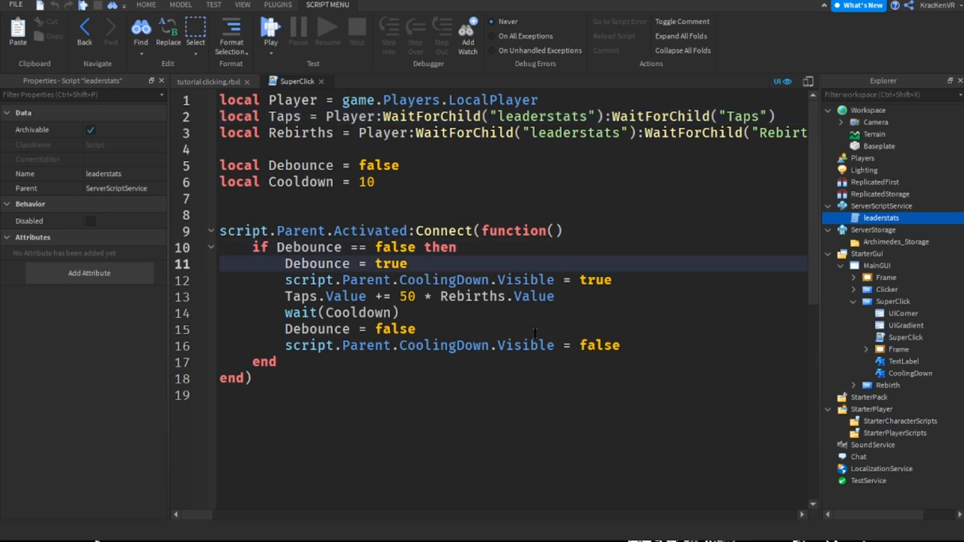
pyautogui.click(440, 280)
pyautogui.click(317, 297)
pyautogui.click(310, 296)
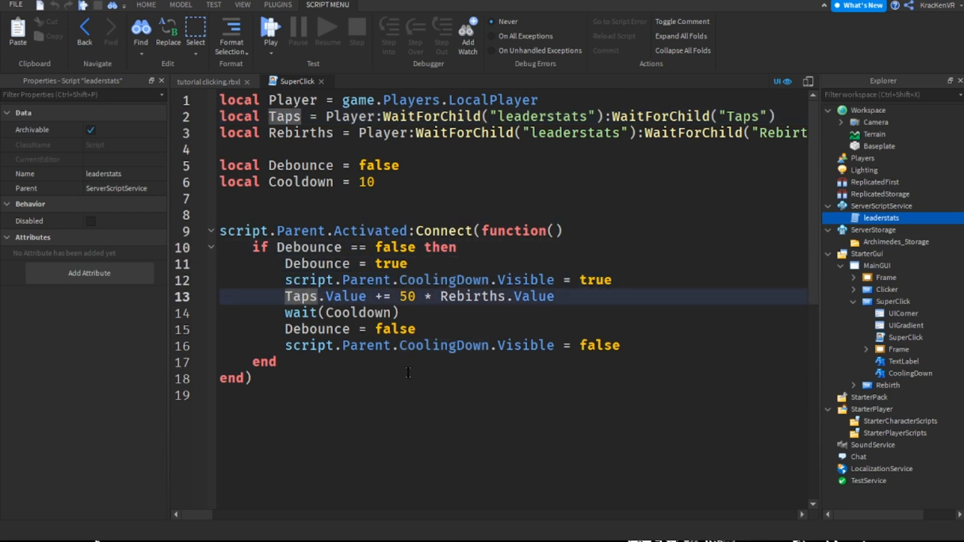
pyautogui.click(346, 297)
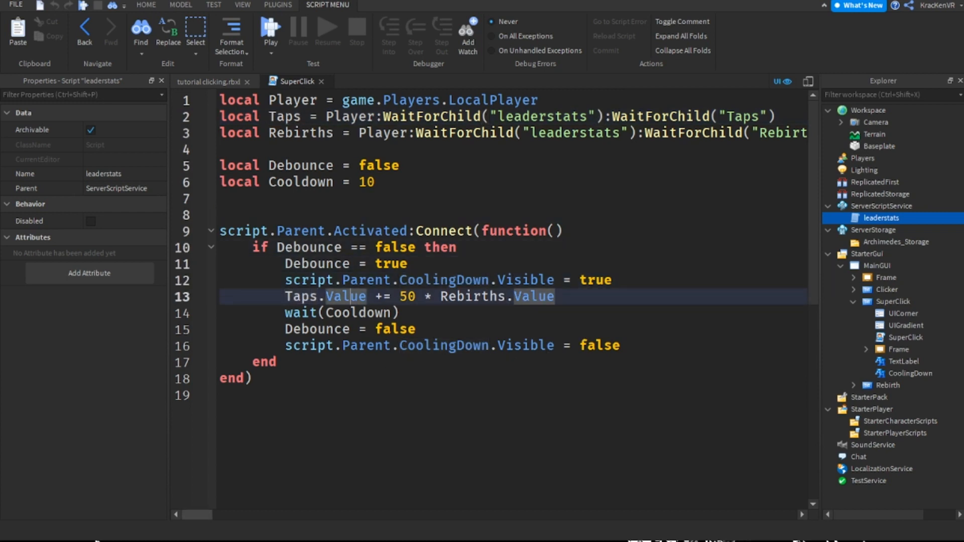
pyautogui.press('Right')
pyautogui.press('Right')
pyautogui.press('Right')
pyautogui.press('Right')
pyautogui.press('BackSpace')
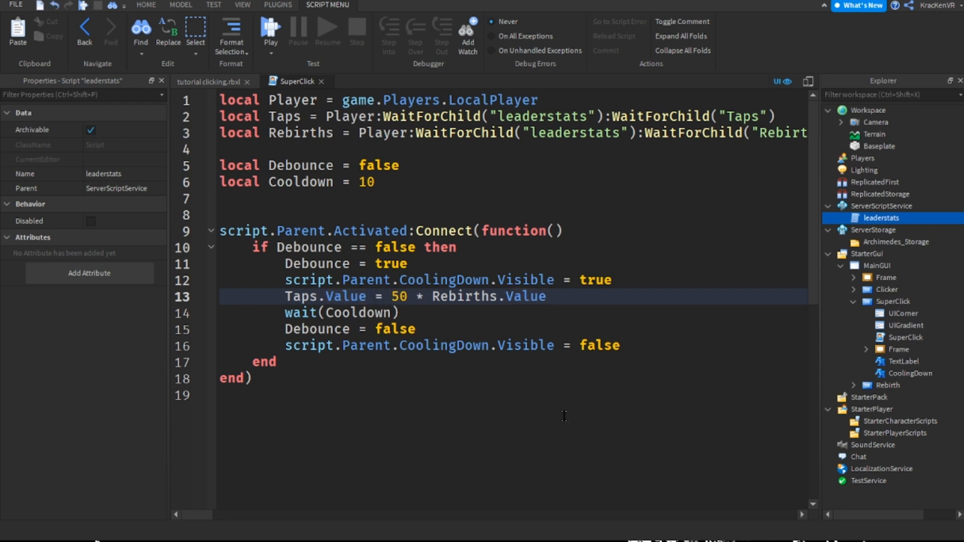
pyautogui.press('Right')
pyautogui.write('Taps.Value + ')
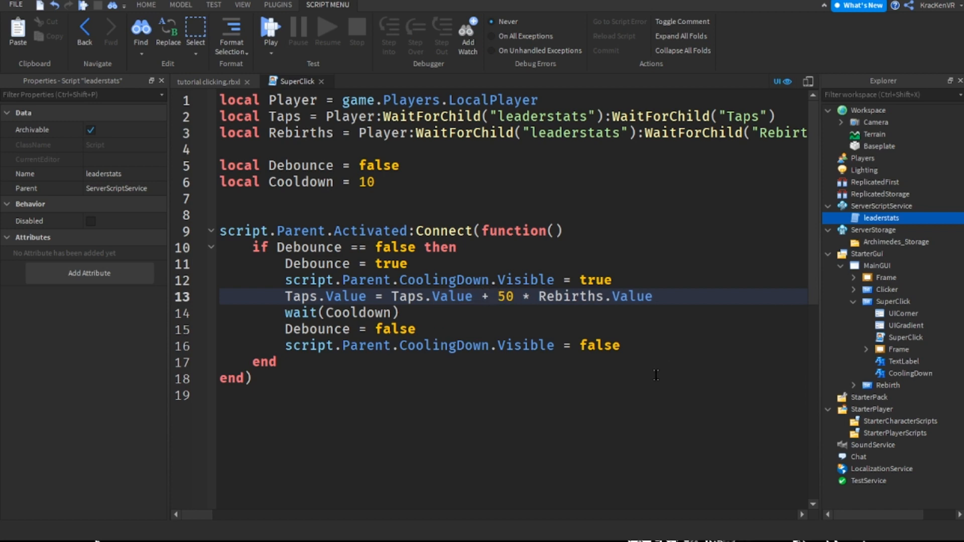
pyautogui.write('(')
# Wrap 50 * Rebirths.Value in parentheses in the tap increment, playtest Super Click once and stop the test
pyautogui.press('End')
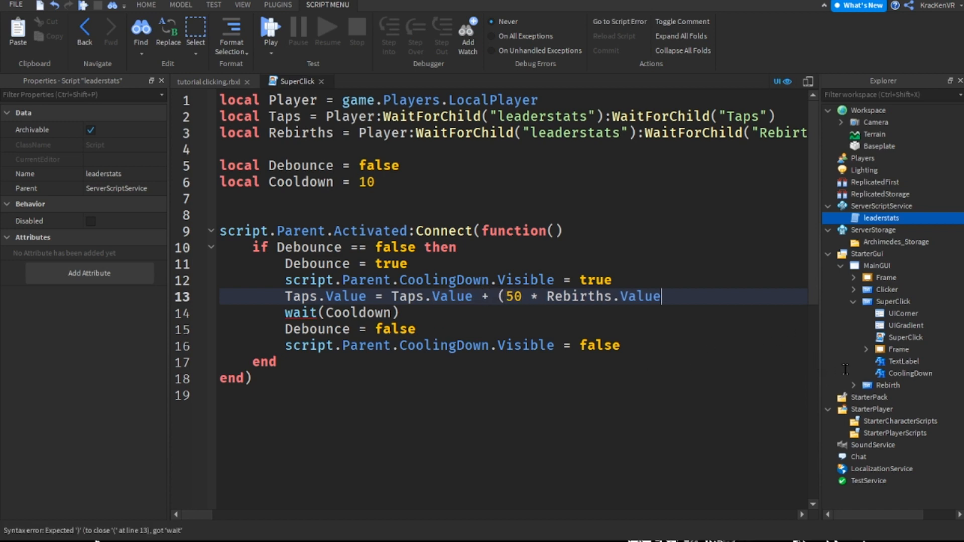
pyautogui.press('F5')
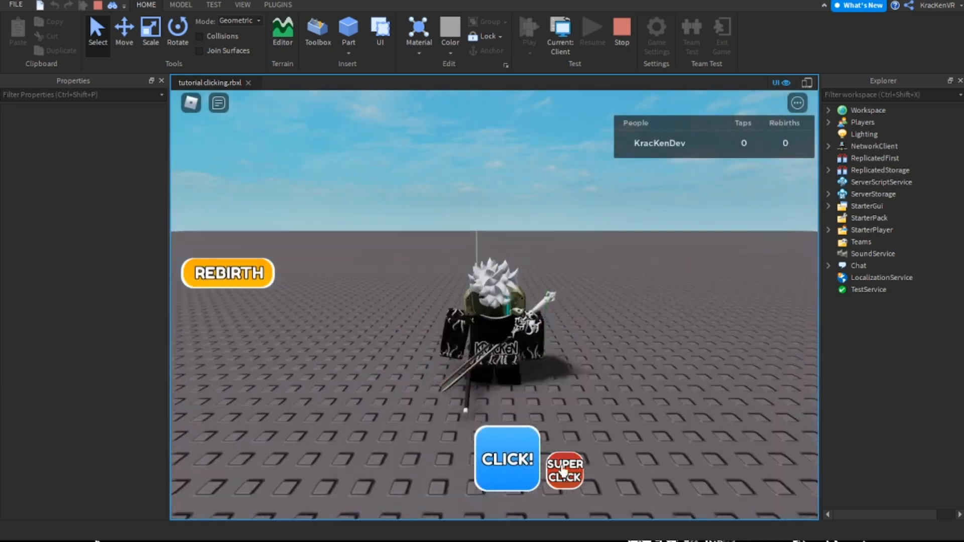
pyautogui.click(569, 490)
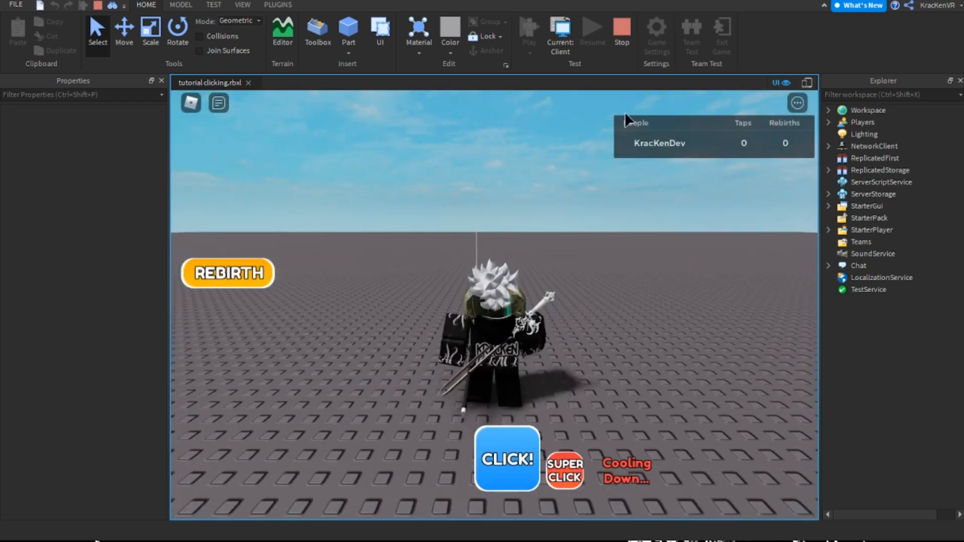
pyautogui.hotkey('shift', 'F5')
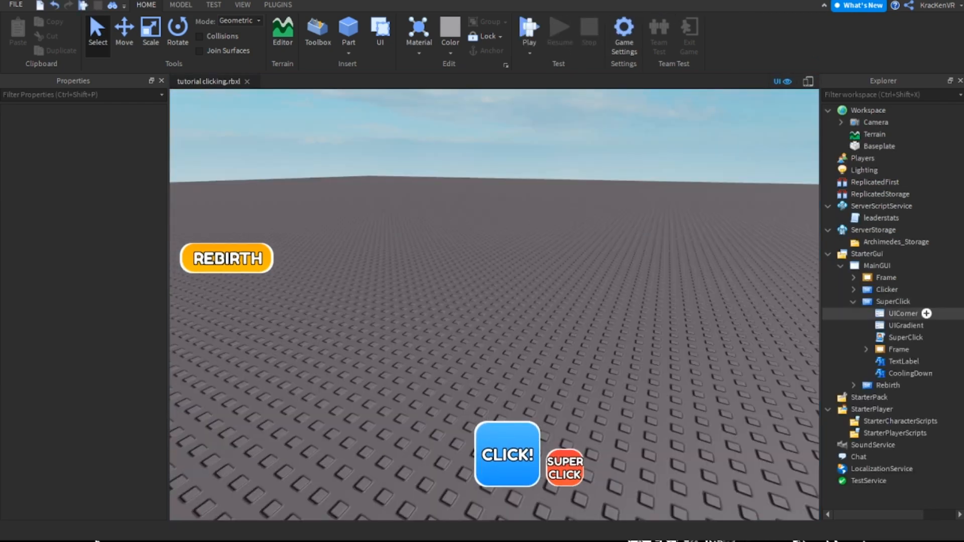
# Reopen the SuperClick script and examine the (50 * Rebirths.Value) multiplication in the tap increment line
pyautogui.doubleClick(906, 337)
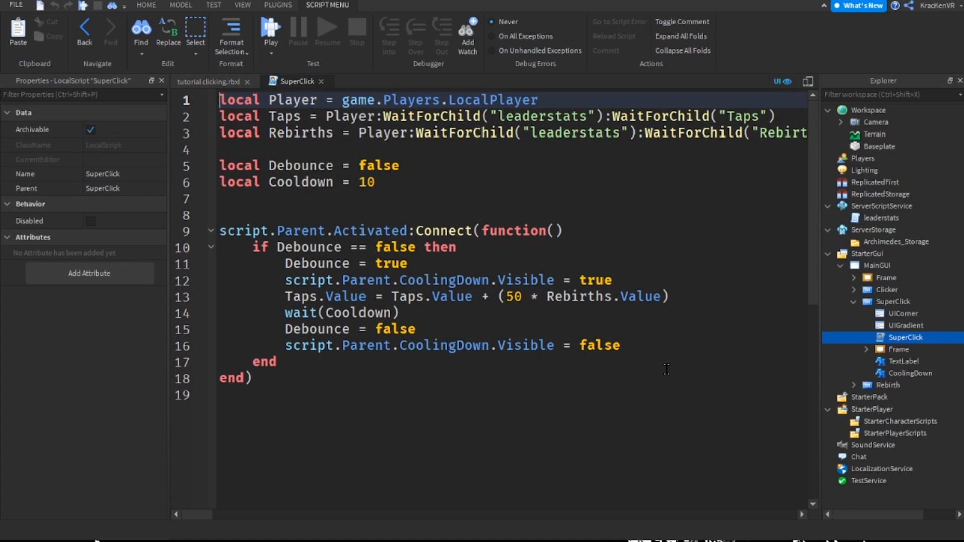
pyautogui.click(683, 301)
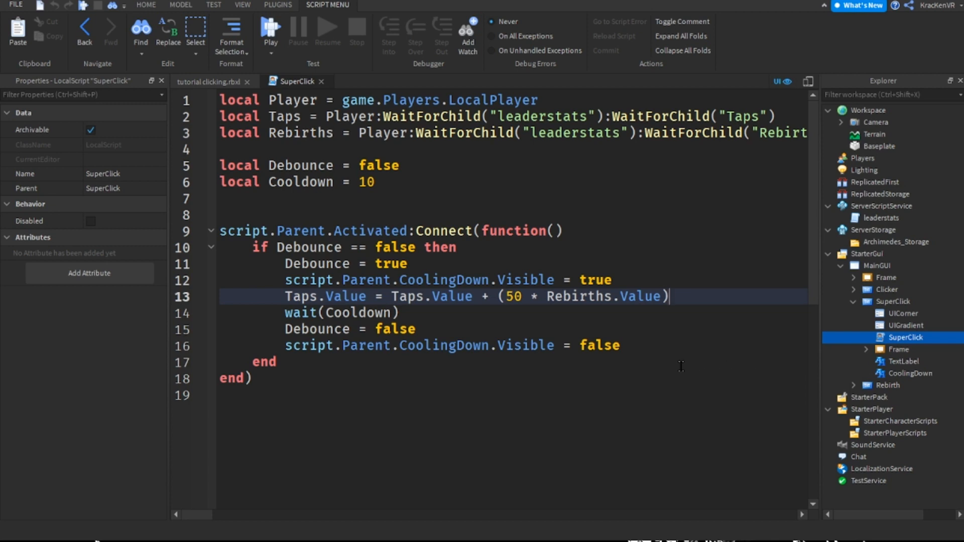
pyautogui.doubleClick(513, 296)
pyautogui.click(514, 296)
pyautogui.doubleClick(514, 296)
pyautogui.click(530, 296)
pyautogui.doubleClick(513, 297)
pyautogui.click(564, 296)
pyautogui.click(540, 296)
pyautogui.doubleClick(586, 296)
pyautogui.doubleClick(634, 296)
pyautogui.click(684, 292)
# Check the starting value of Rebirths in the leaderstats script and close that script
pyautogui.doubleClick(881, 218)
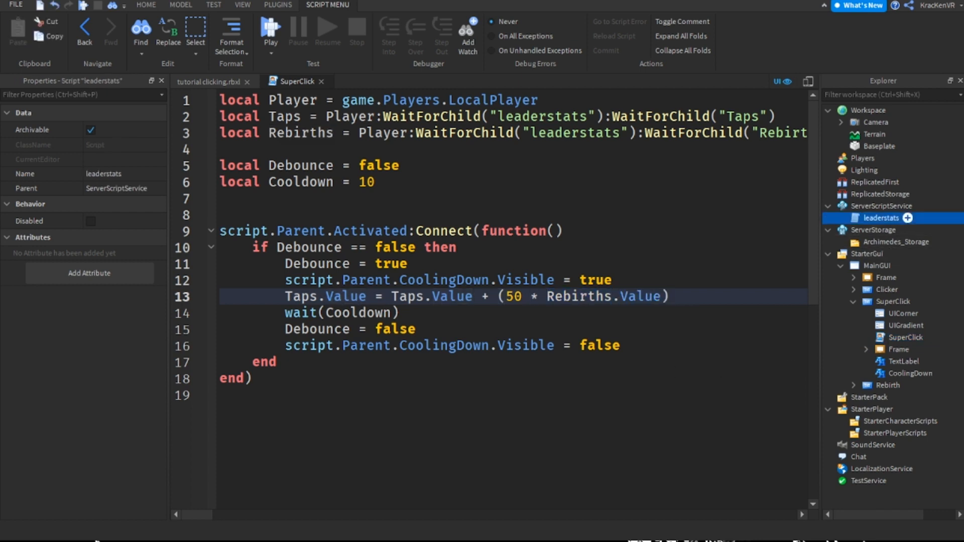
pyautogui.click(505, 329)
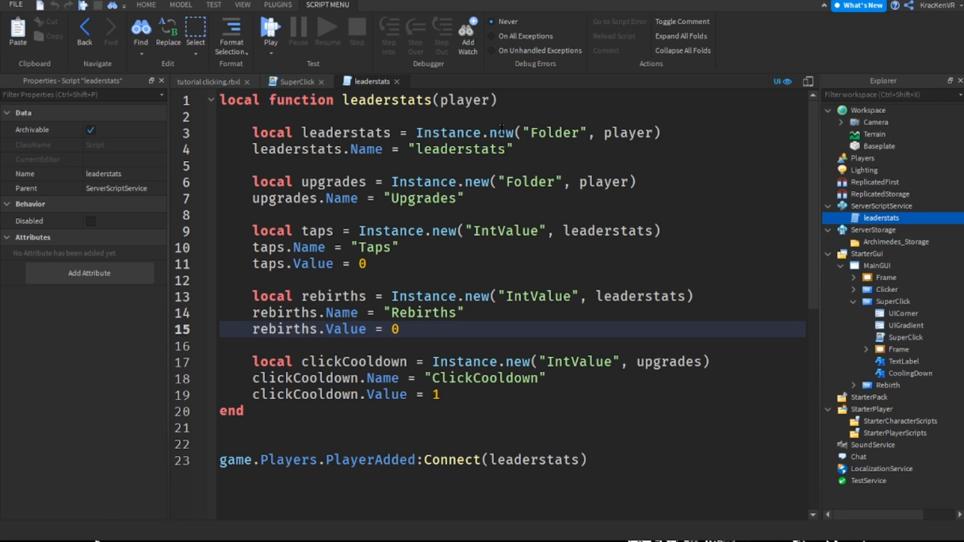
pyautogui.click(397, 81)
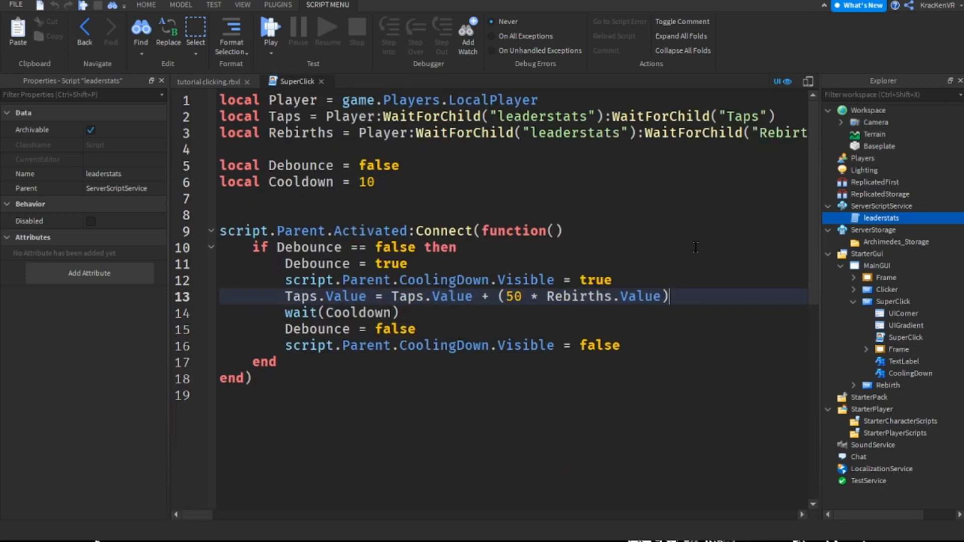
# Review each factor of the parenthesised 50 * Rebirths.Value term in the SuperClick script
pyautogui.click(546, 296)
pyautogui.click(536, 297)
pyautogui.doubleClick(581, 297)
pyautogui.doubleClick(514, 296)
pyautogui.click(539, 296)
pyautogui.click(581, 296)
pyautogui.click(664, 297)
pyautogui.click(688, 298)
# Rewrite the tap increment in the SuperClick script as Taps.Value += 50 * (Rebirths.Value + 1)
pyautogui.moveTo(489, 296); pyautogui.dragTo(375, 296)
pyautogui.write('+=')
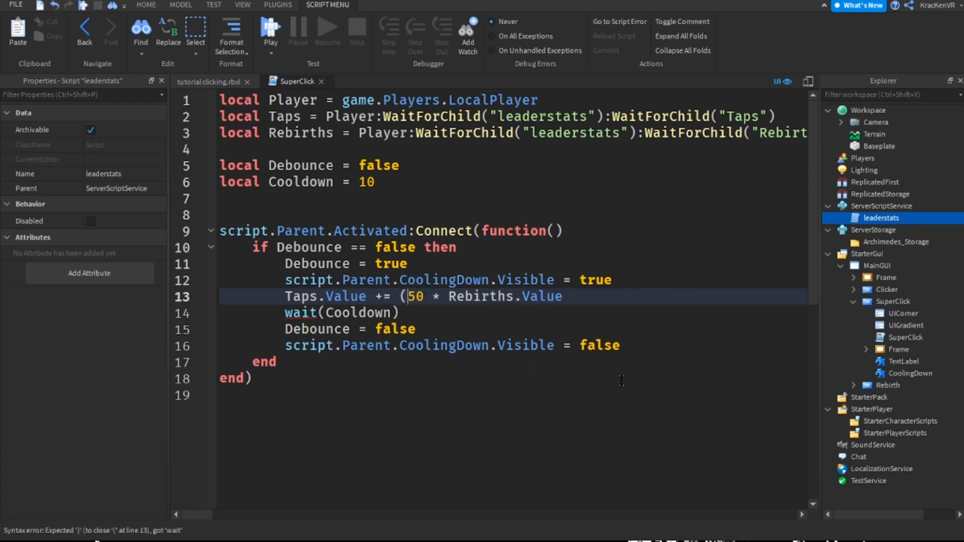
pyautogui.press('BackSpace')
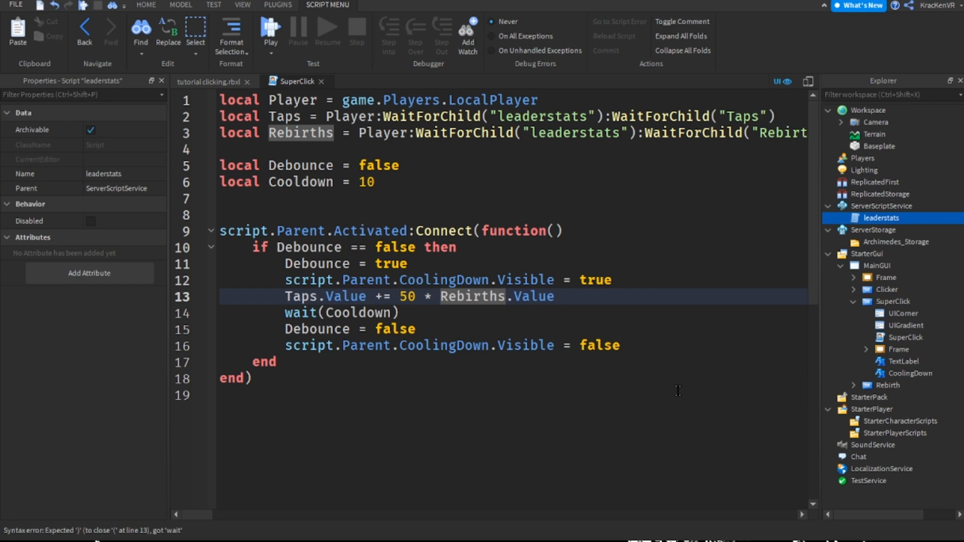
pyautogui.write('(')
pyautogui.press('End')
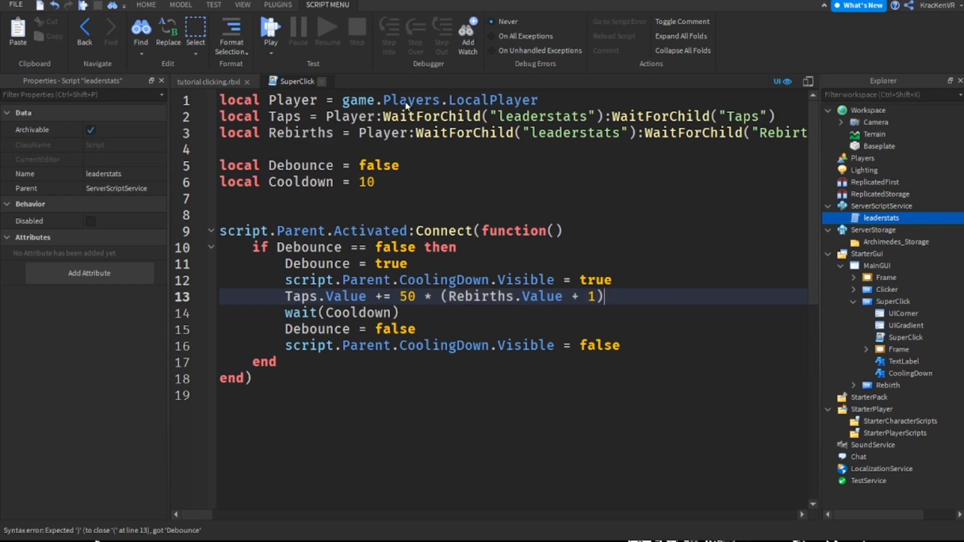
# Close the SuperClick script and playtest the game, moving the character around and triggering Super Click
pyautogui.click(322, 81)
pyautogui.click(542, 143)
pyautogui.press('F5')
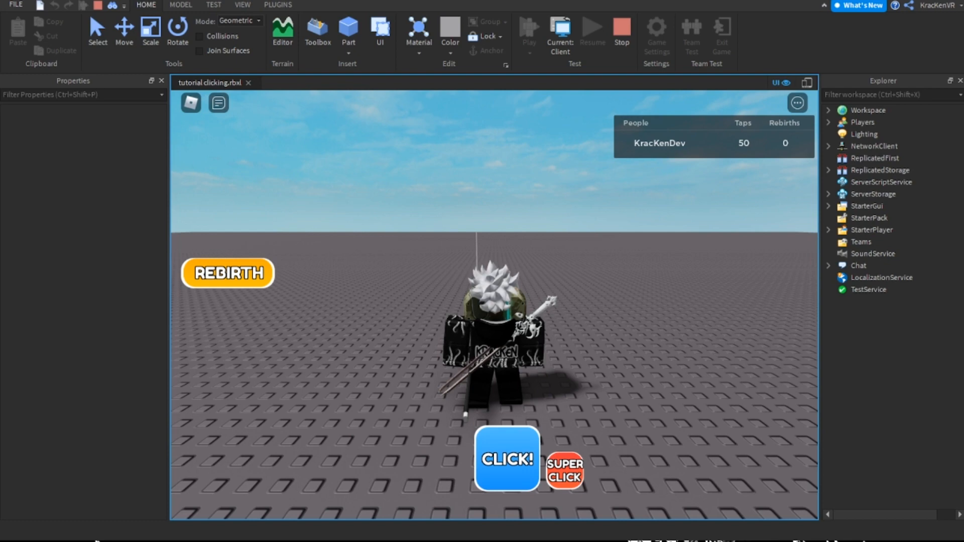
pyautogui.press('d')
pyautogui.press('s')
pyautogui.press('a')
pyautogui.press('w')
pyautogui.click(566, 469)
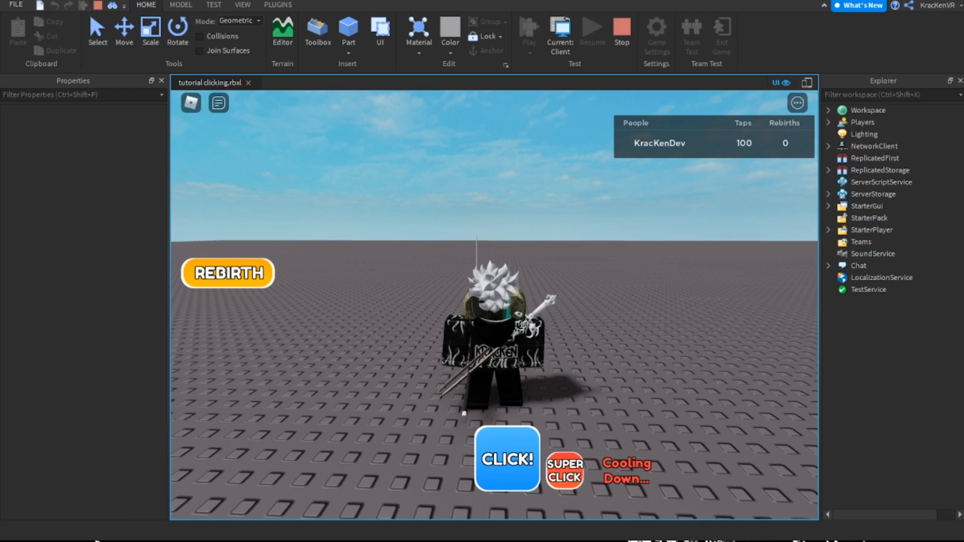
# Walk the character around during the cooldown and trigger Super Click each time the cooldown label disappears
pyautogui.press('s')
pyautogui.moveTo(622, 359); pyautogui.dragTo(622, 359, button='right')
pyautogui.press('w')
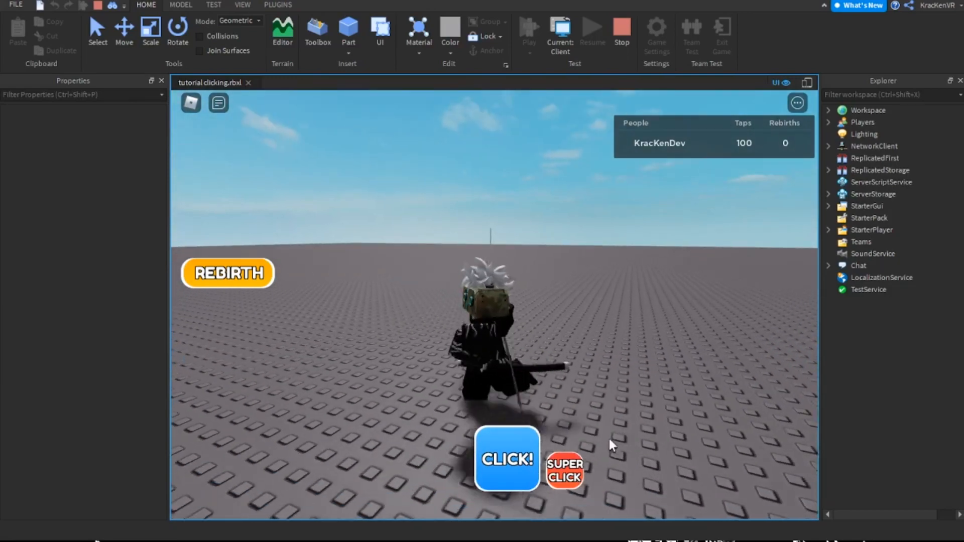
pyautogui.click(562, 474)
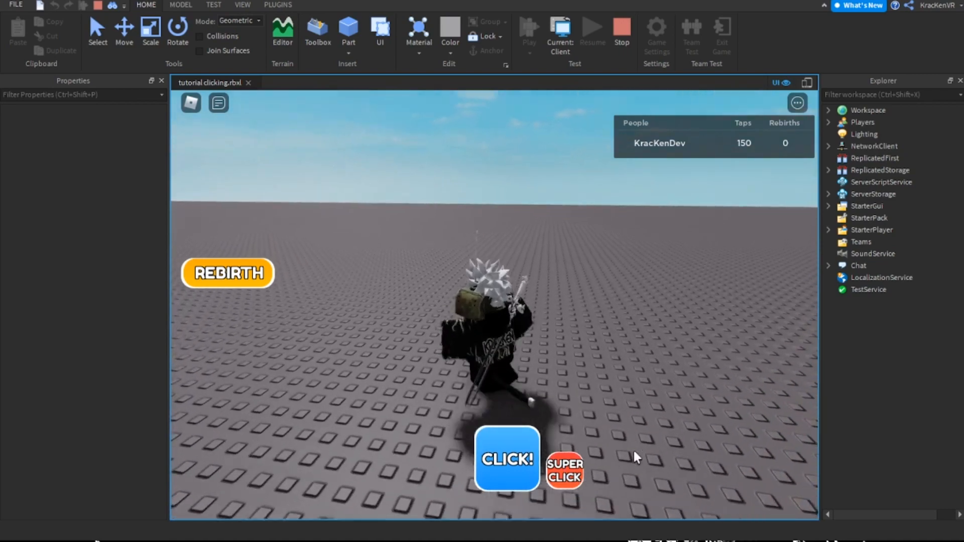
pyautogui.click(554, 471)
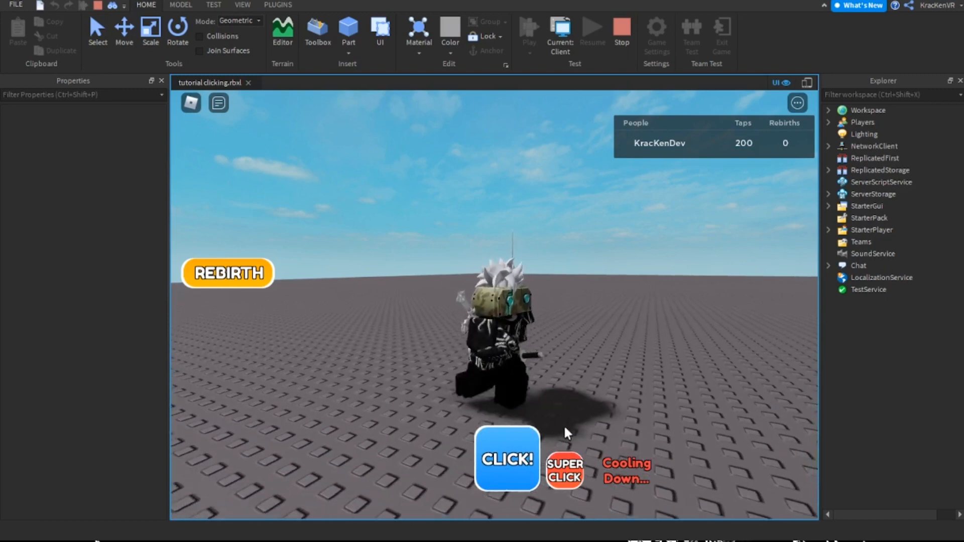
# Test the regular Click button for single taps and open and close the Rebirth menu
pyautogui.click(510, 463)
pyautogui.click(502, 464)
pyautogui.click(507, 462)
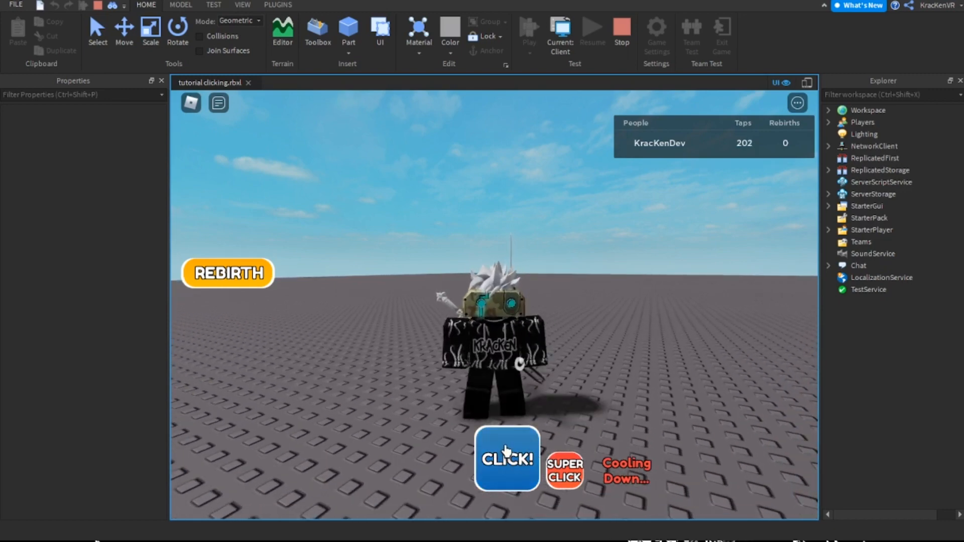
pyautogui.click(223, 282)
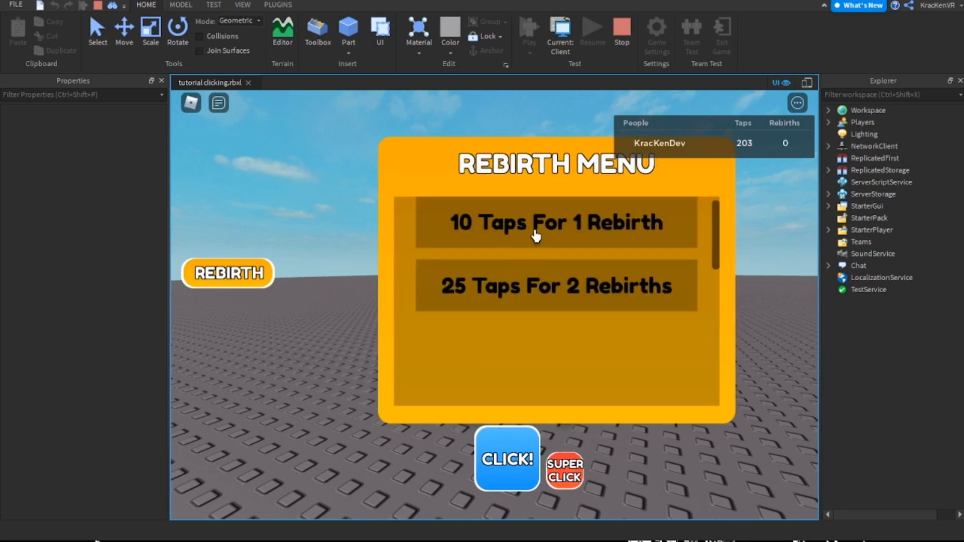
pyautogui.click(497, 450)
pyautogui.click(271, 287)
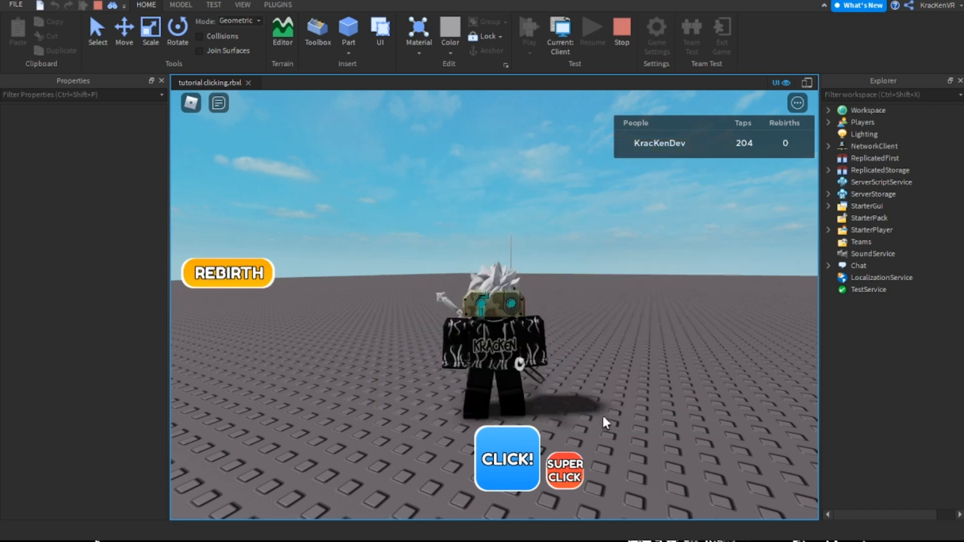
# Trigger Super Click, buy 2 rebirths for 25 taps, and trigger Super Click again to test the multiplied taps
pyautogui.click(564, 475)
pyautogui.click(228, 274)
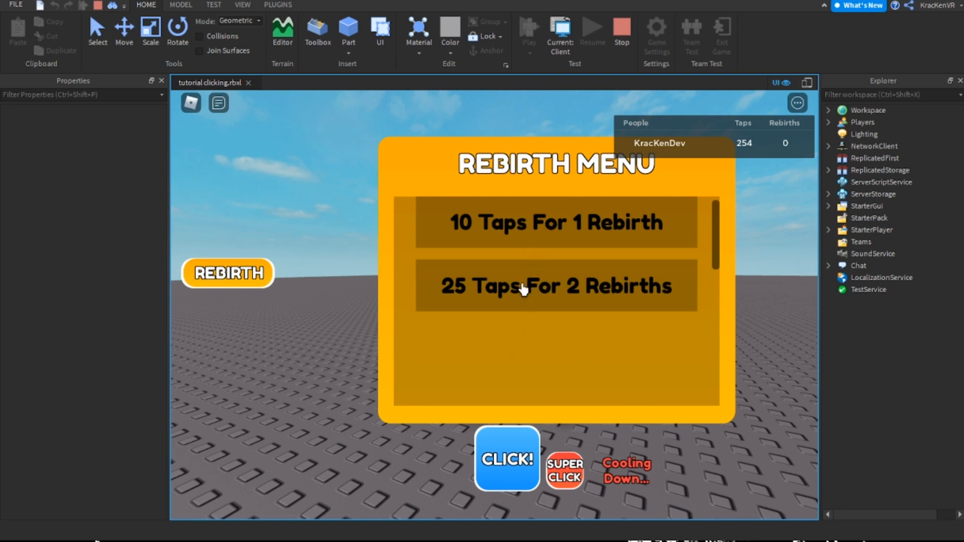
pyautogui.click(215, 284)
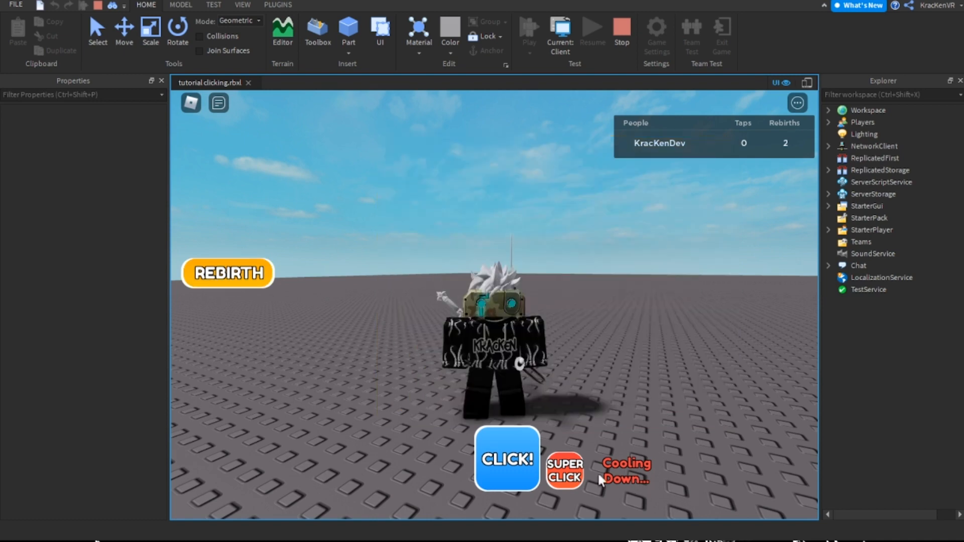
pyautogui.click(568, 468)
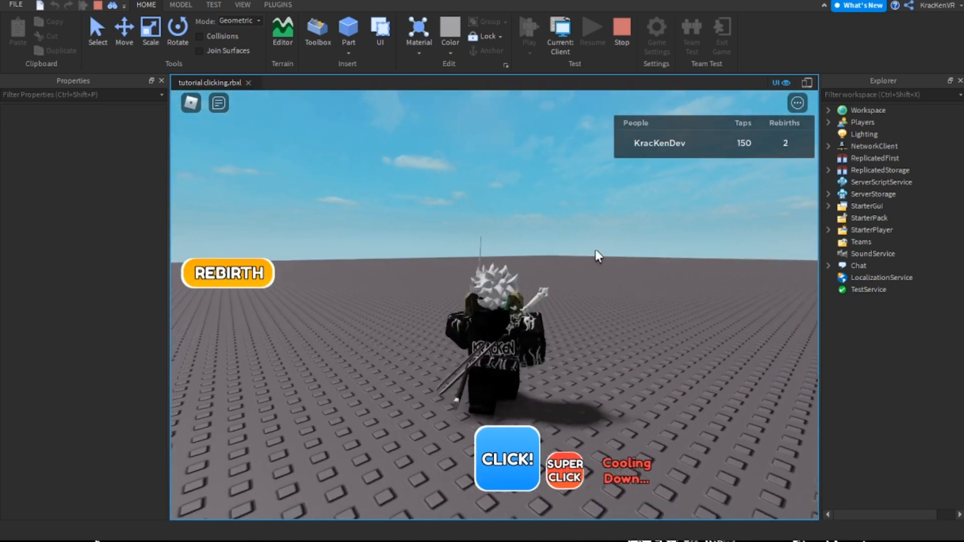
# Buy another 2 rebirths for 25 taps, close the Rebirth menu, and trigger Super Click once the cooldown ends
pyautogui.click(228, 279)
pyautogui.tripleClick(502, 476)
pyautogui.click(503, 290)
pyautogui.click(231, 274)
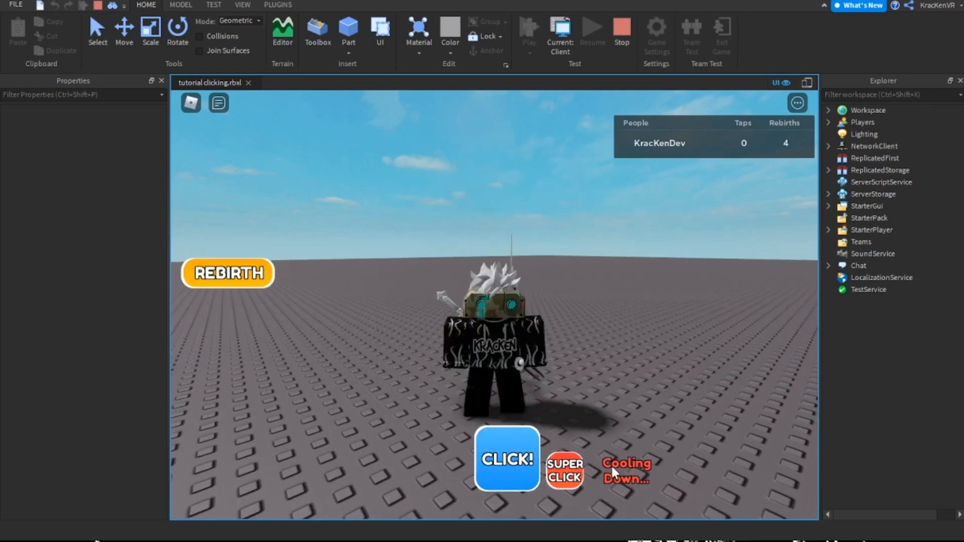
pyautogui.click(556, 479)
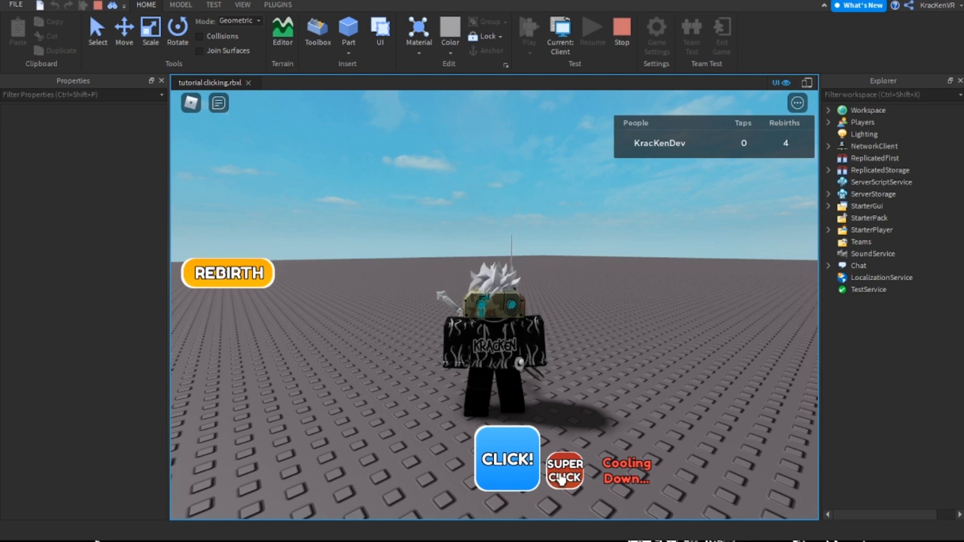
pyautogui.click(561, 479)
pyautogui.moveTo(672, 243); pyautogui.dragTo(665, 248, button='right')
pyautogui.press('w')
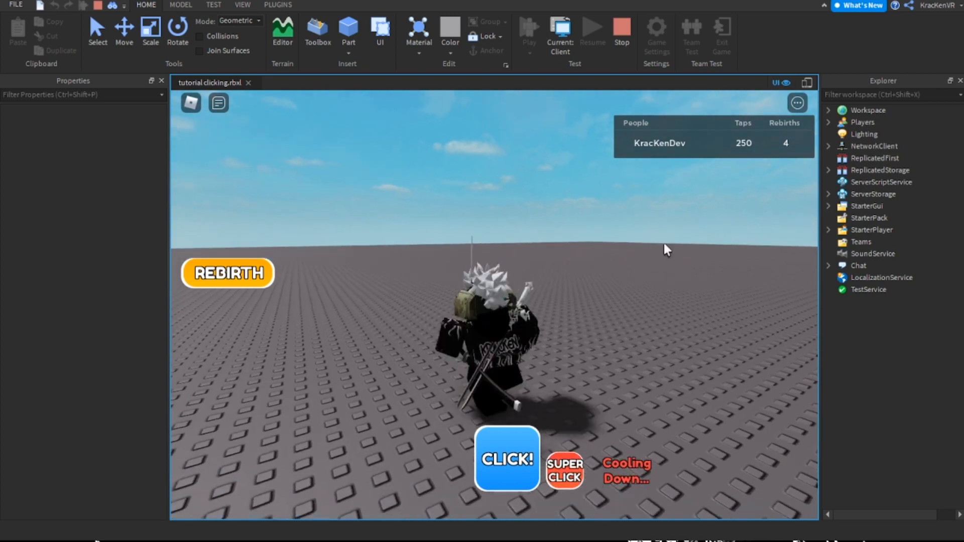
# Buy 2 more rebirths for 25 taps and test the regular Click button's tap gain
pyautogui.click(261, 285)
pyautogui.click(550, 305)
pyautogui.click(513, 466)
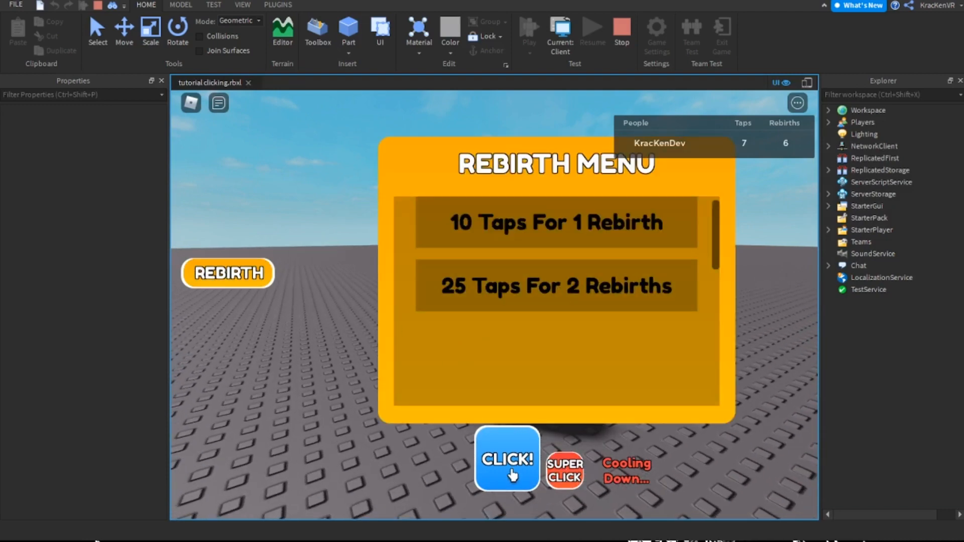
pyautogui.click(492, 472)
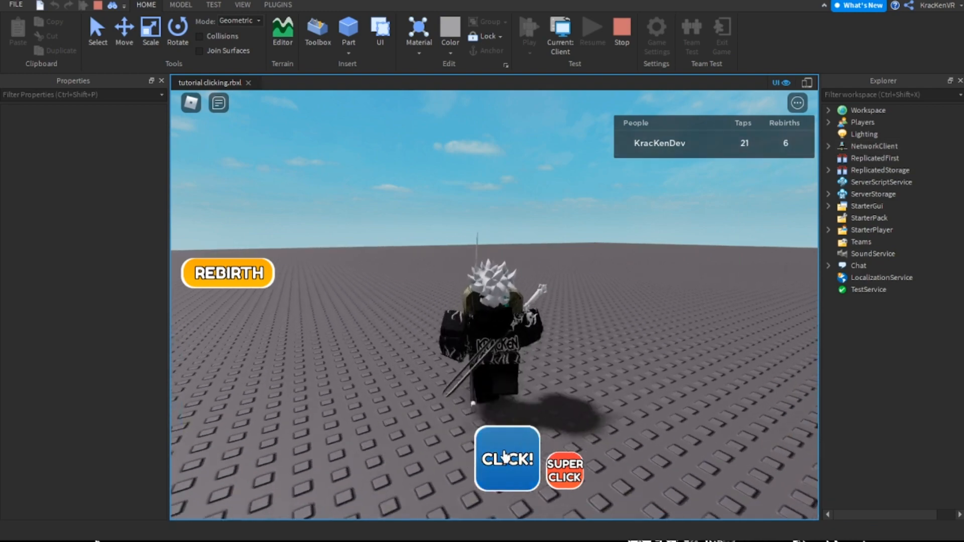
pyautogui.click(500, 457)
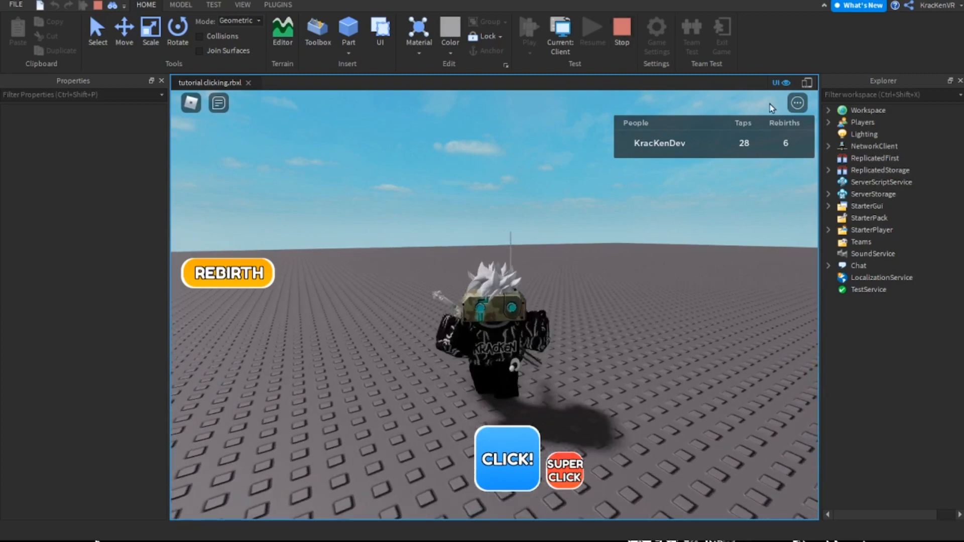
# Buy another 2 rebirths for 25 taps, trigger Super Click a final time and stop the playtest
pyautogui.click(259, 269)
pyautogui.click(490, 303)
pyautogui.click(268, 277)
pyautogui.click(567, 471)
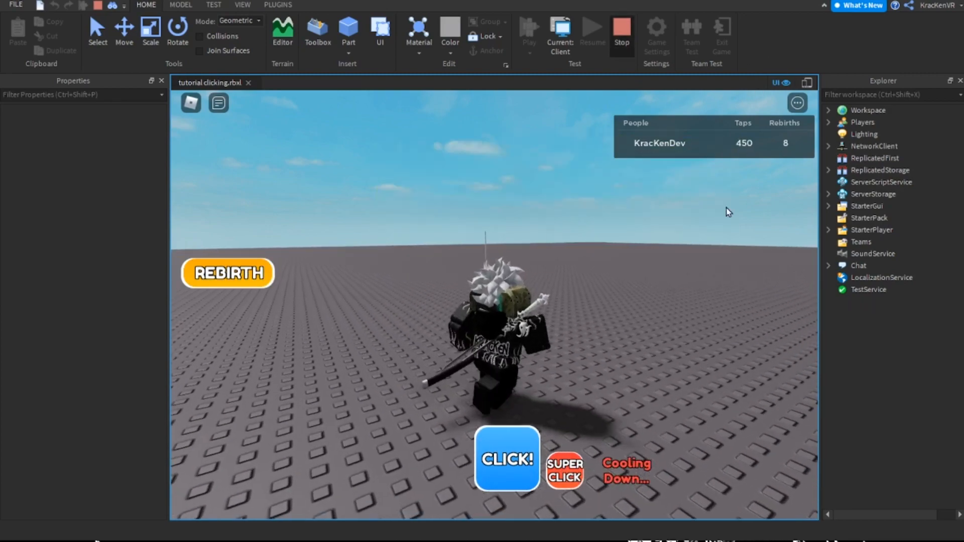
pyautogui.hotkey('shift', 'F5')
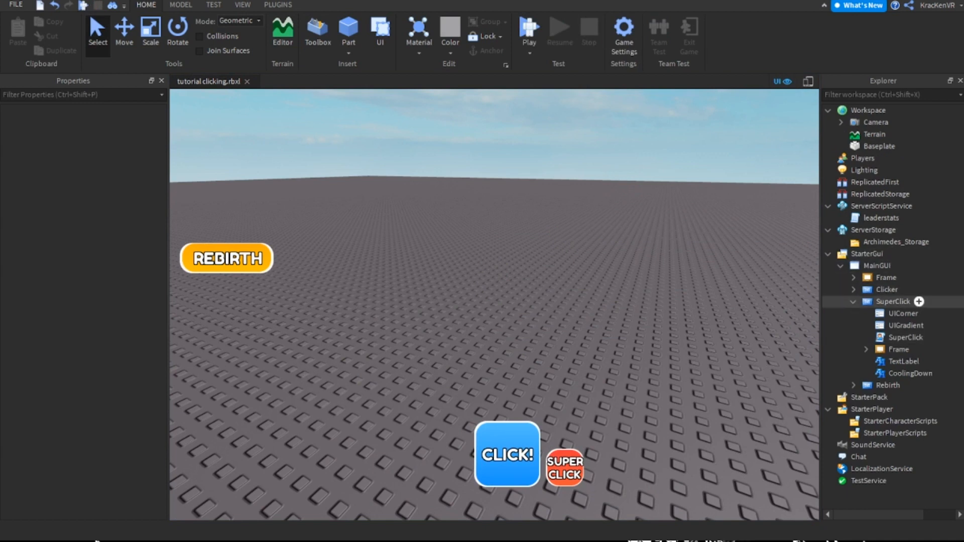
# Collapse SuperClick in the MainGUI hierarchy, check the Frame's properties, and select and expand the Rebirth button
pyautogui.click(900, 301)
pyautogui.click(927, 394)
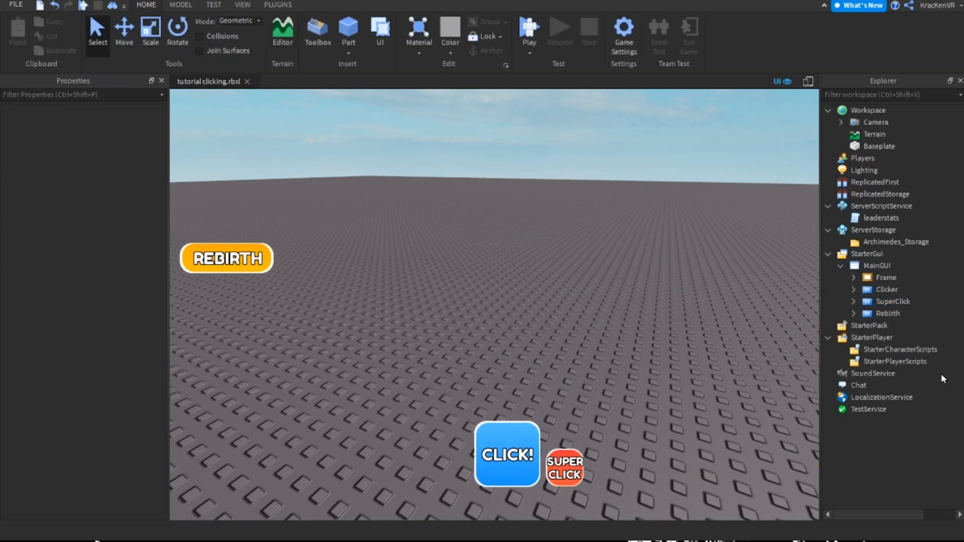
pyautogui.moveTo(898, 266)
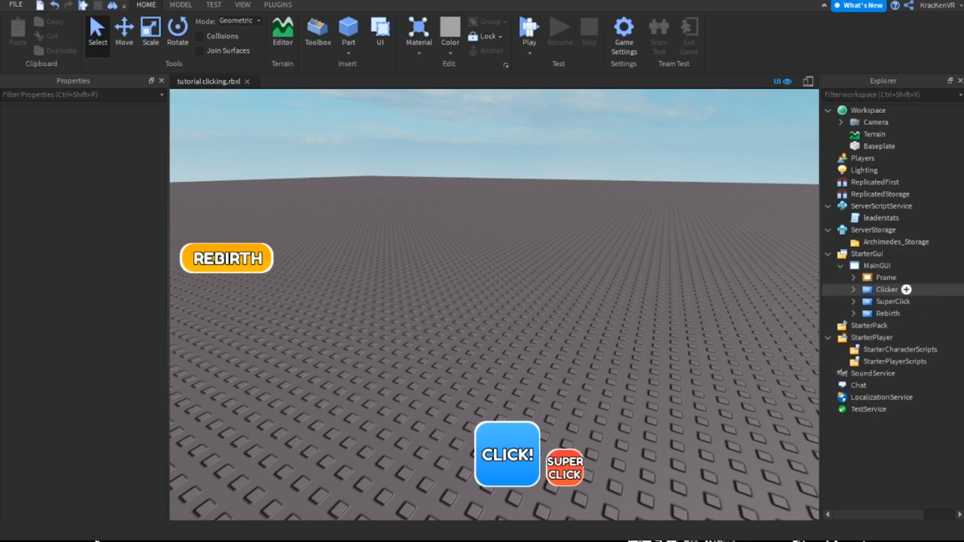
pyautogui.click(887, 277)
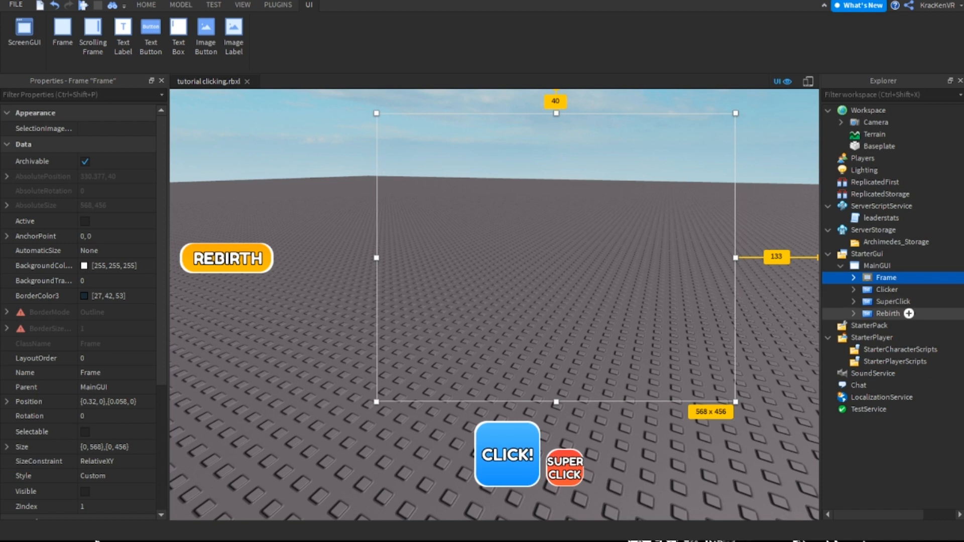
pyautogui.doubleClick(887, 313)
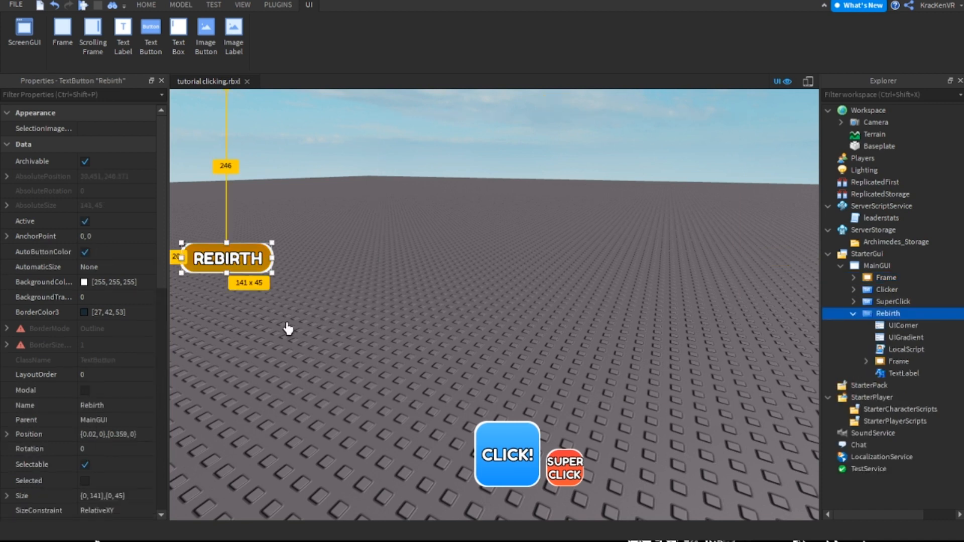
# Duplicate the Rebirth button together with its frame and label, and place the copy directly below the original
pyautogui.keyDown('ctrl'); pyautogui.click(898, 361); pyautogui.keyUp('ctrl')
pyautogui.keyDown('ctrl'); pyautogui.click(904, 373); pyautogui.keyUp('ctrl')
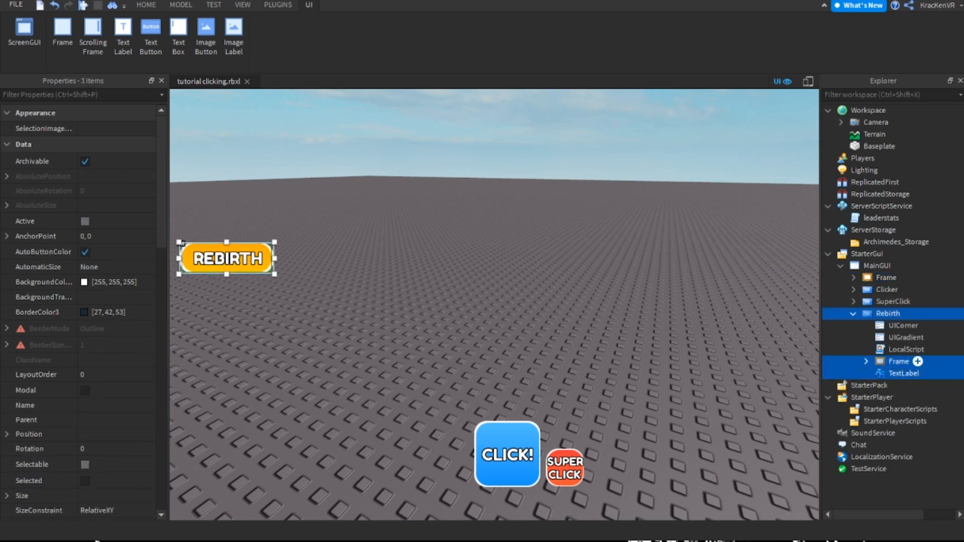
pyautogui.hotkey('ctrl', 'd')
pyautogui.moveTo(312, 326); pyautogui.dragTo(311, 366)
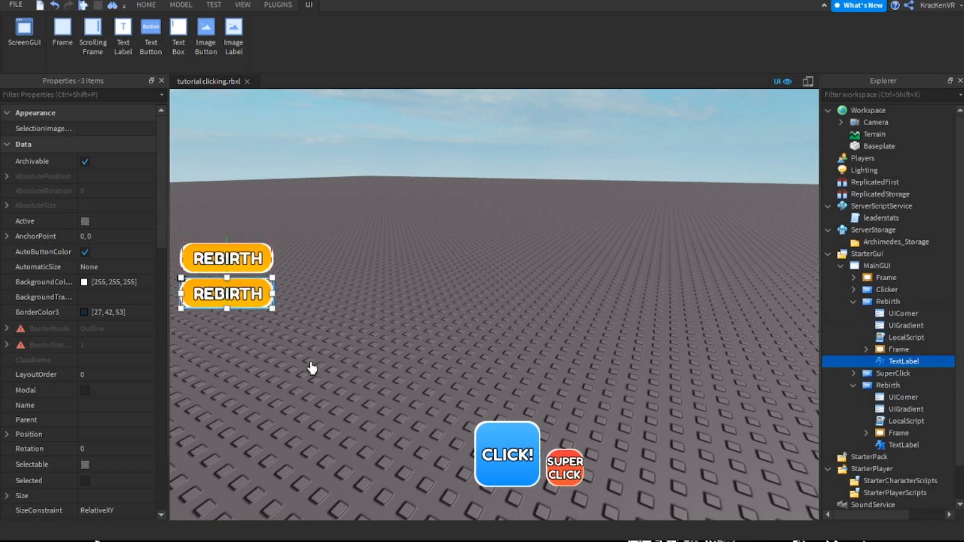
pyautogui.click(488, 385)
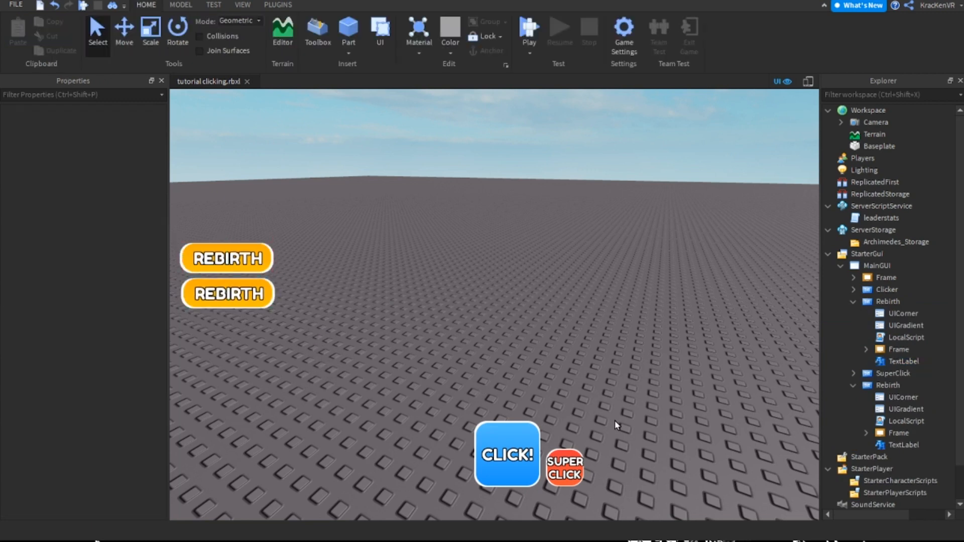
pyautogui.hotkey('ctrl', 'z')
pyautogui.moveTo(329, 330); pyautogui.dragTo(329, 375)
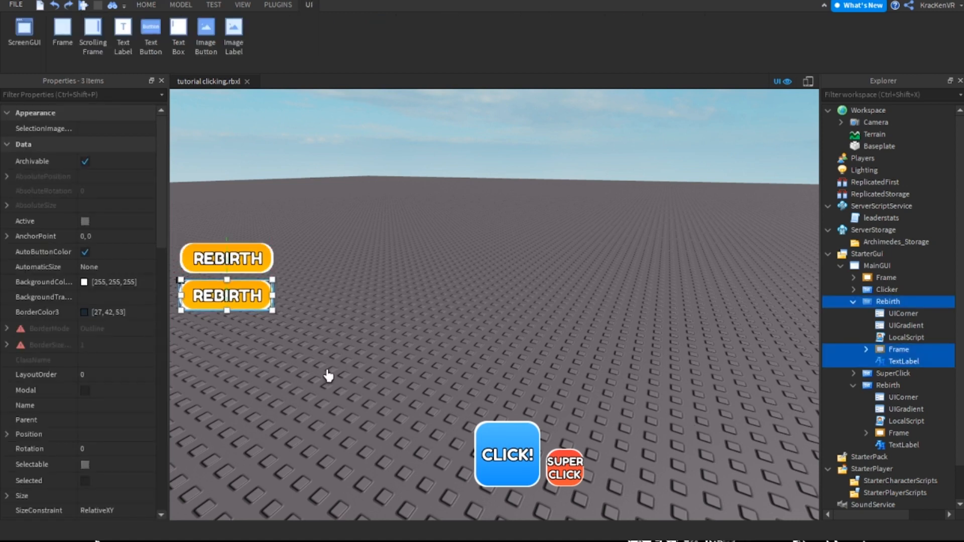
pyautogui.click(458, 370)
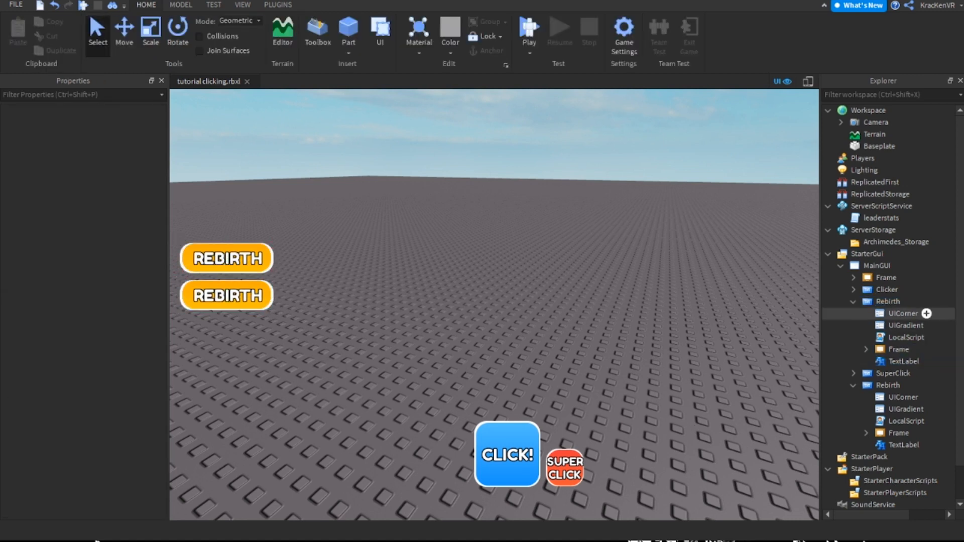
# Recolor the duplicated Rebirth button's UIGradient from pinkish purple to bluish purple
pyautogui.click(888, 301)
pyautogui.click(905, 326)
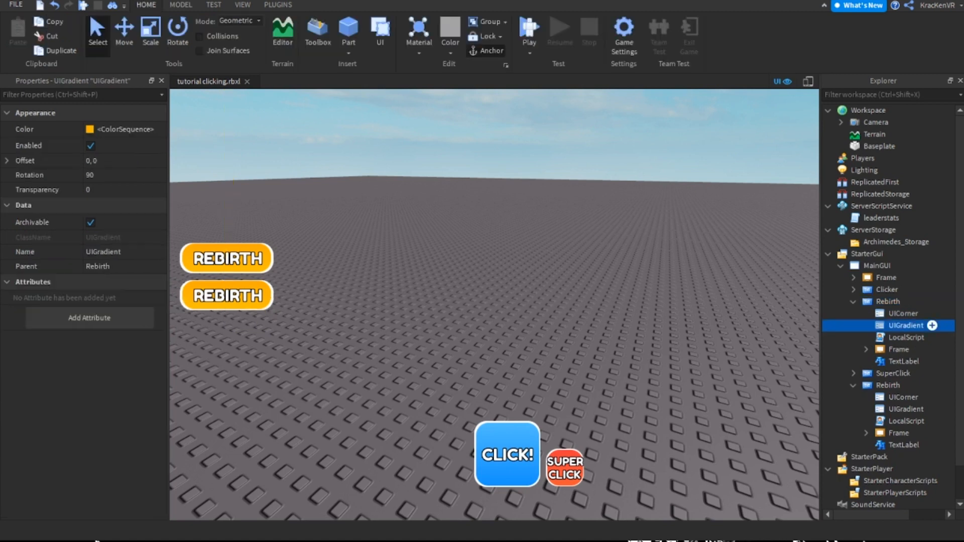
pyautogui.click(129, 130)
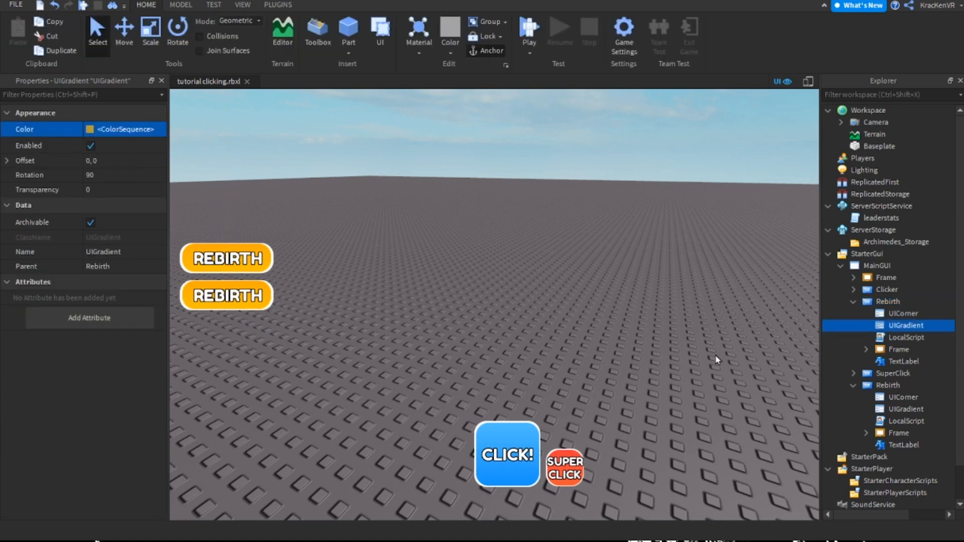
pyautogui.moveTo(763, 254); pyautogui.dragTo(747, 257)
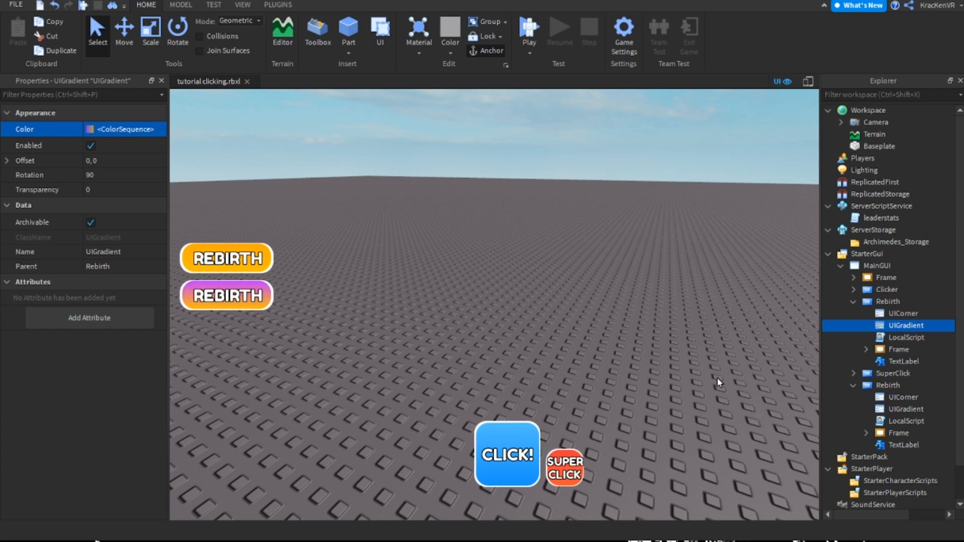
pyautogui.moveTo(650, 248); pyautogui.dragTo(645, 251)
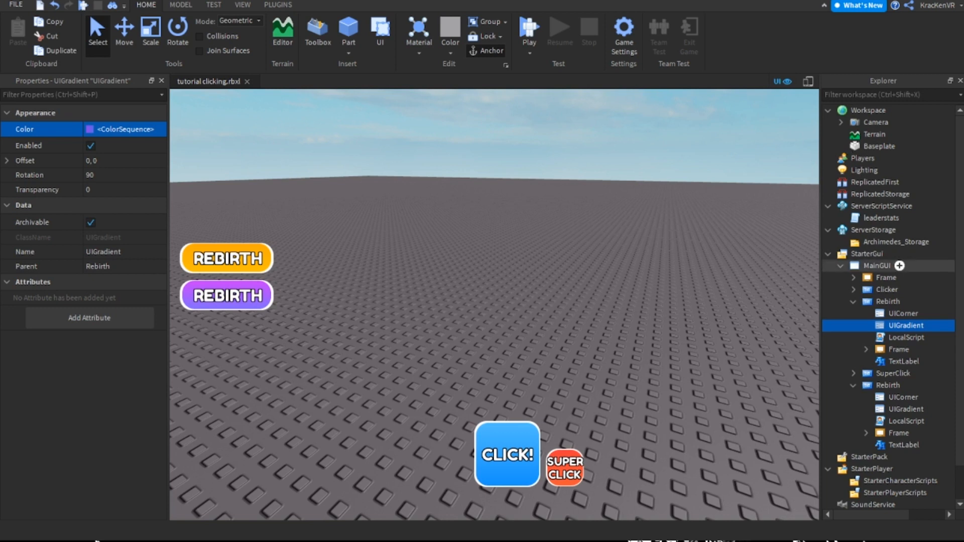
# Rename the purple duplicate button as Upgrades
pyautogui.click(896, 302)
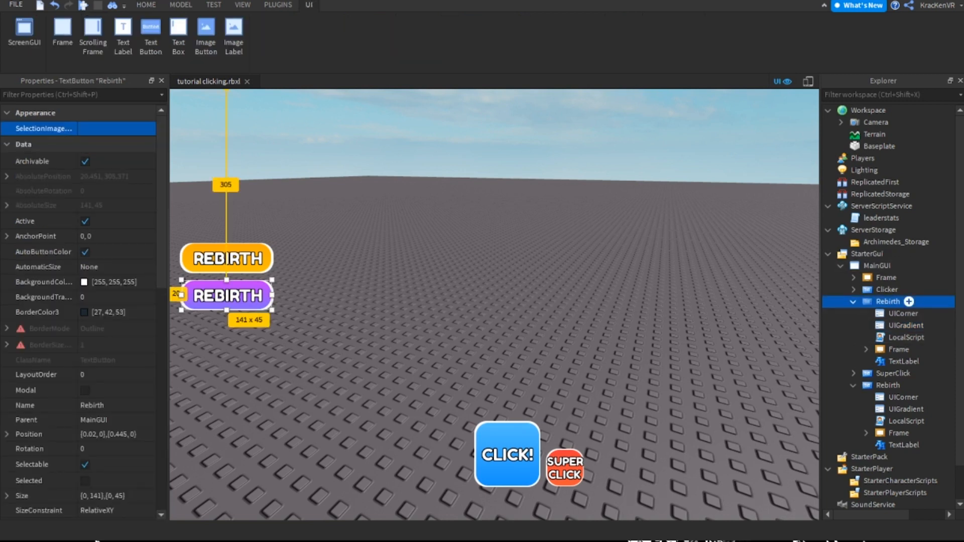
pyautogui.press('F2')
pyautogui.write('YU')
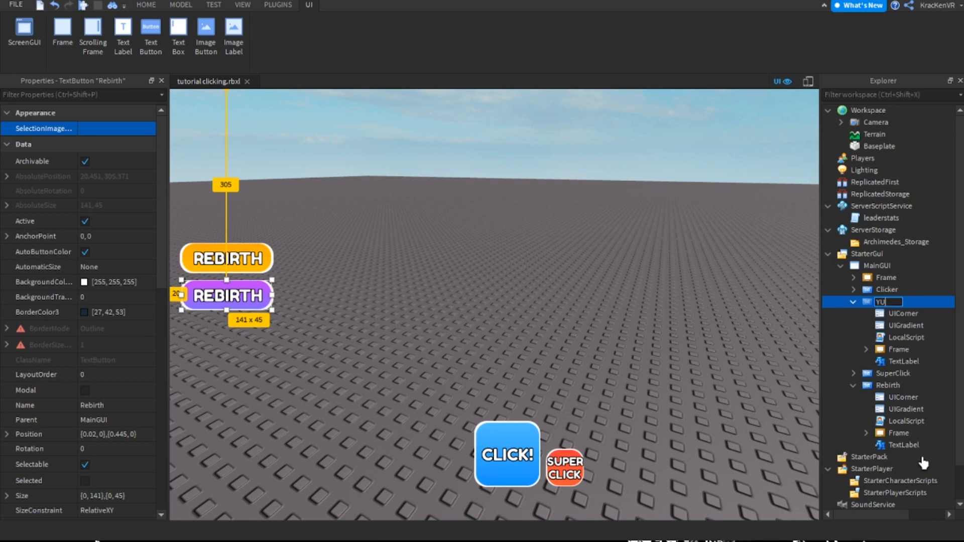
pyautogui.write('Upgrades')
pyautogui.press('Return')
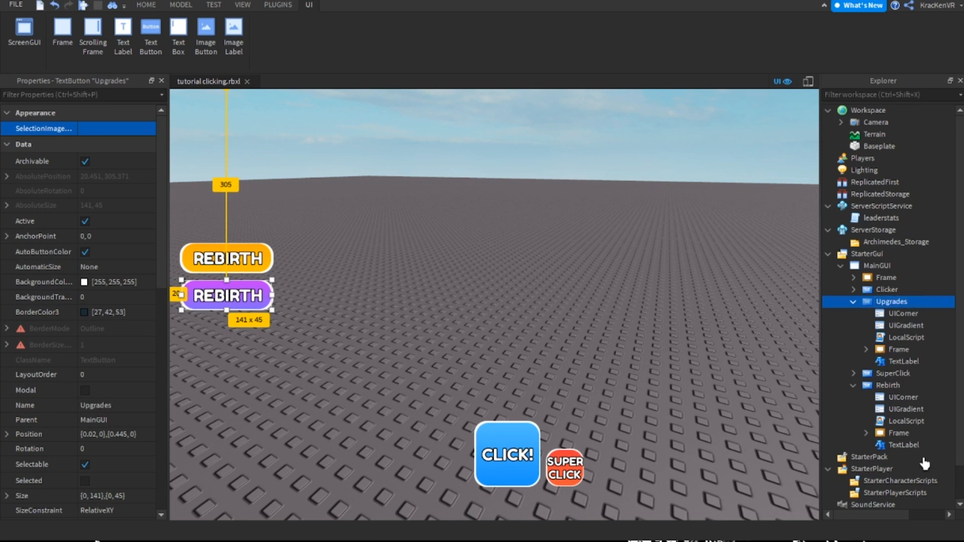
# Rename the rebirth menu's Frame under MainGUI as RebirthFrame
pyautogui.click(886, 278)
pyautogui.press('F2')
pyautogui.write('Rebirth')
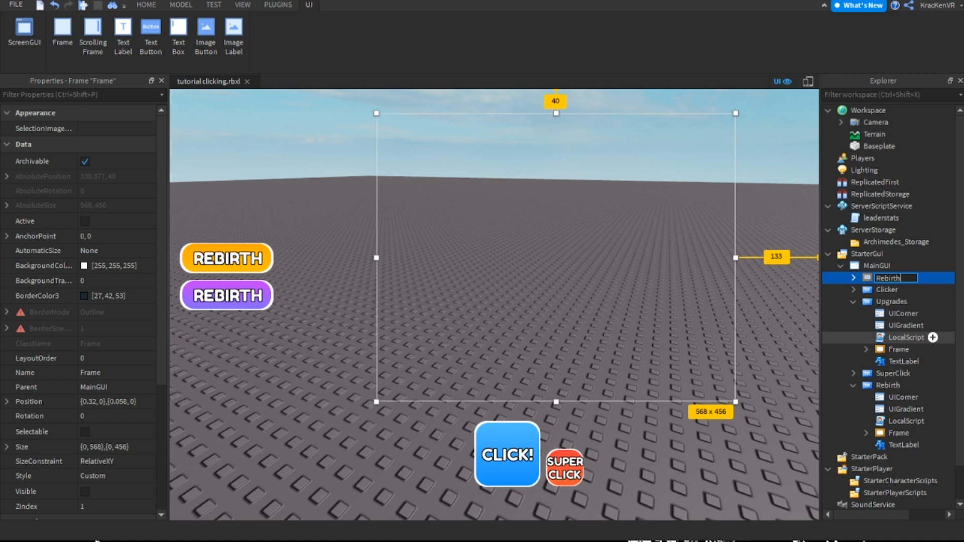
pyautogui.write('Frame')
pyautogui.press('Return')
# Change the purple Upgrades button's label text to UPGRADES
pyautogui.click(891, 302)
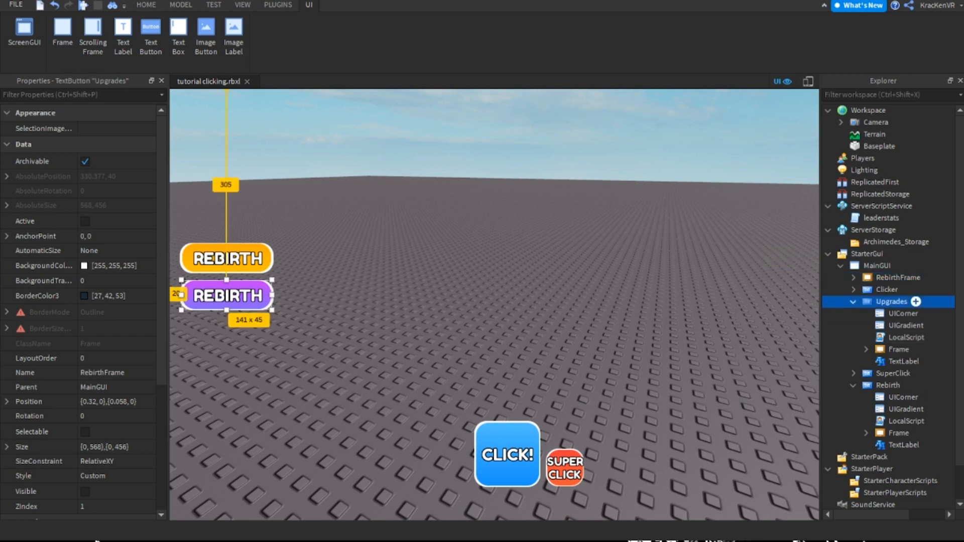
pyautogui.doubleClick(229, 296)
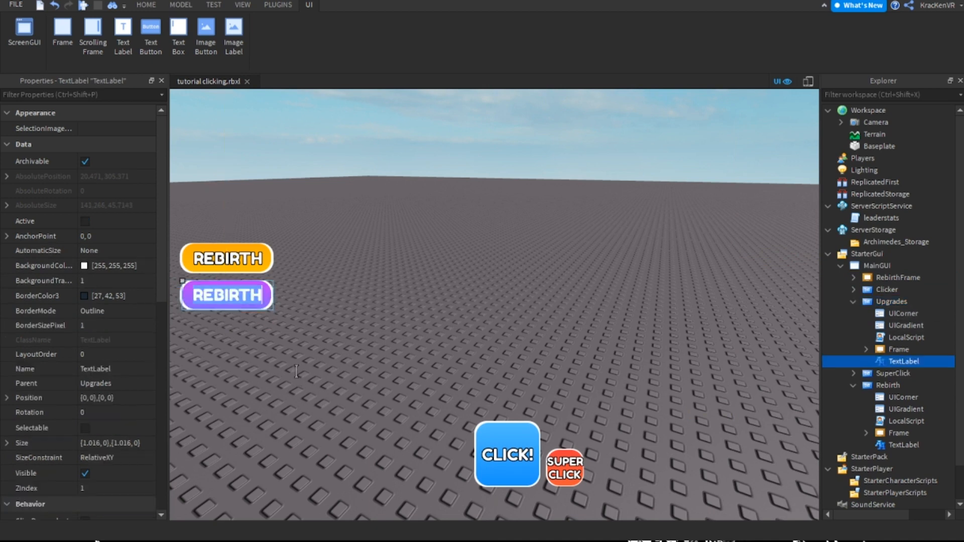
pyautogui.write('UPGRADES')
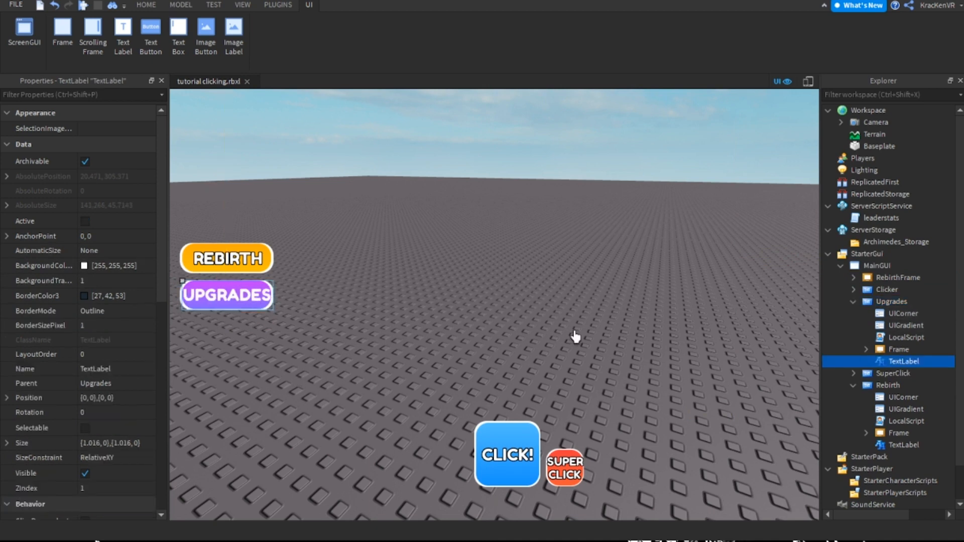
pyautogui.press('Return')
# Set the text size of both the REBIRTH and UPGRADES labels to 25
pyautogui.scroll(-8, 61, 473)
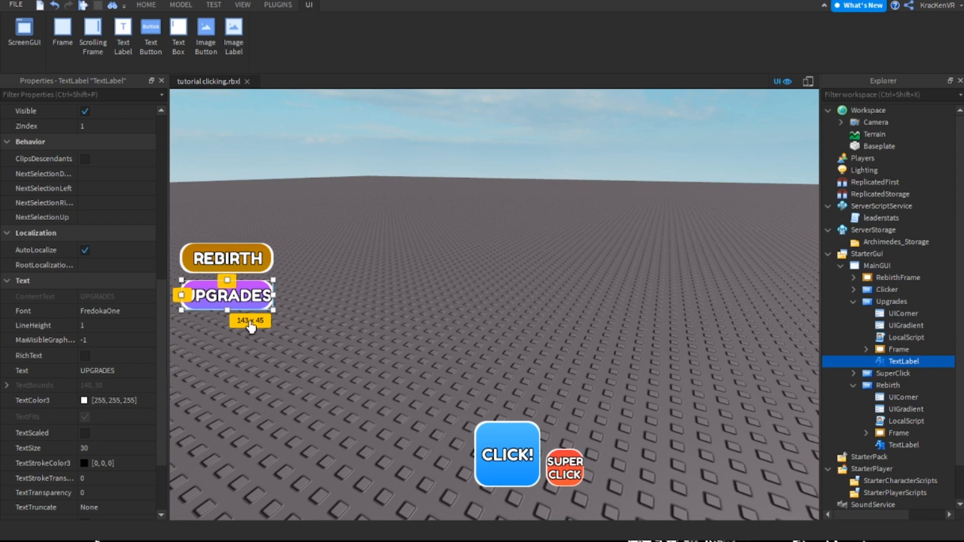
pyautogui.click(227, 258)
pyautogui.scroll(-2, 118, 404)
pyautogui.keyDown('ctrl'); pyautogui.click(227, 295); pyautogui.keyUp('ctrl')
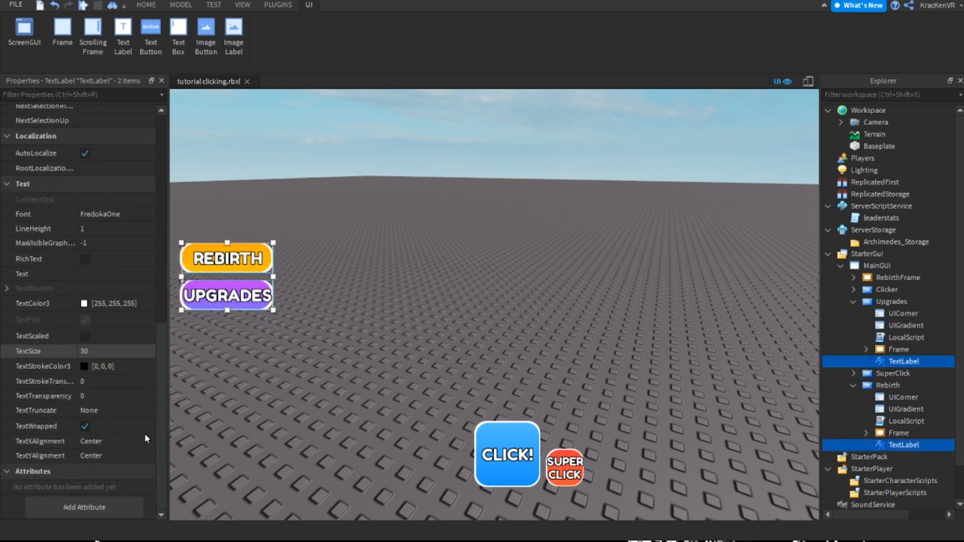
pyautogui.click(95, 351)
pyautogui.press('Return')
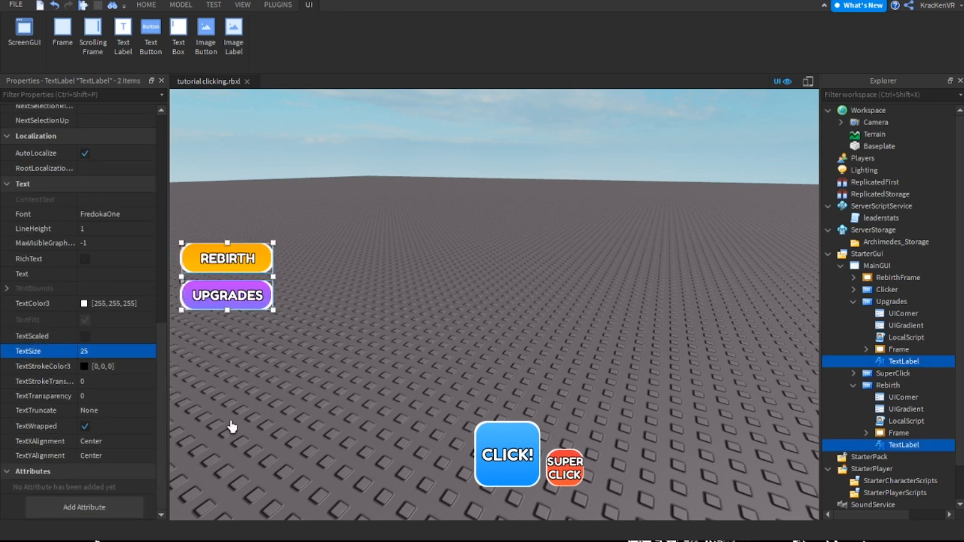
pyautogui.click(253, 363)
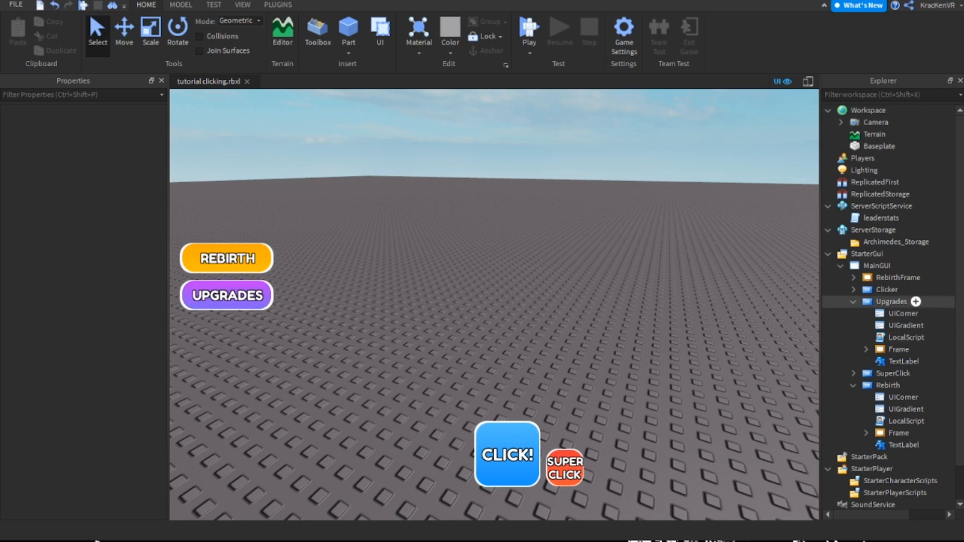
# Collapse the Rebirth button's hierarchy in MainGUI and keep the Upgrades button selected and expanded
pyautogui.click(853, 301)
pyautogui.click(888, 325)
pyautogui.click(853, 326)
pyautogui.doubleClick(887, 290)
pyautogui.click(853, 290)
pyautogui.click(891, 301)
pyautogui.click(853, 302)
# Check which frame the Upgrades button's LocalScript toggles, close the script and collapse the Upgrades button
pyautogui.doubleClick(902, 337)
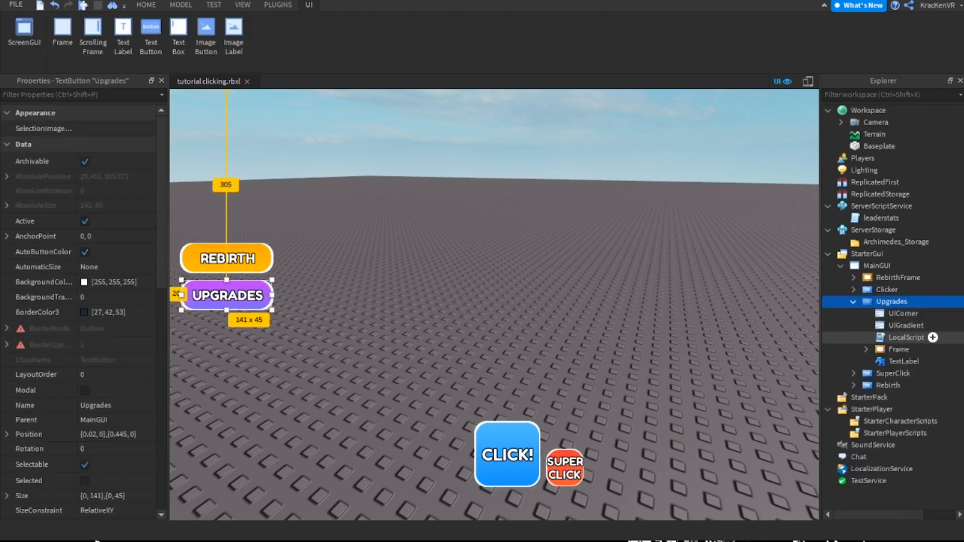
pyautogui.click(444, 163)
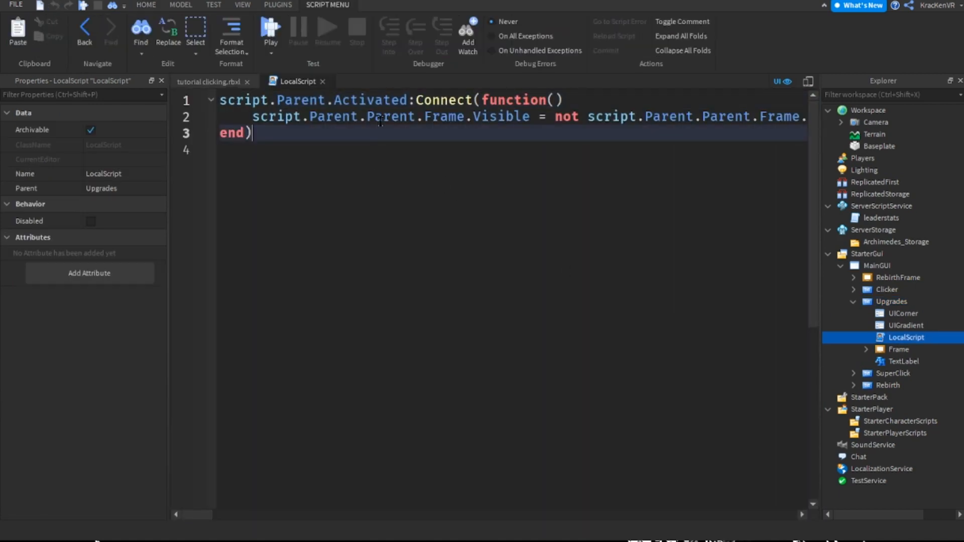
pyautogui.click(323, 81)
pyautogui.click(654, 338)
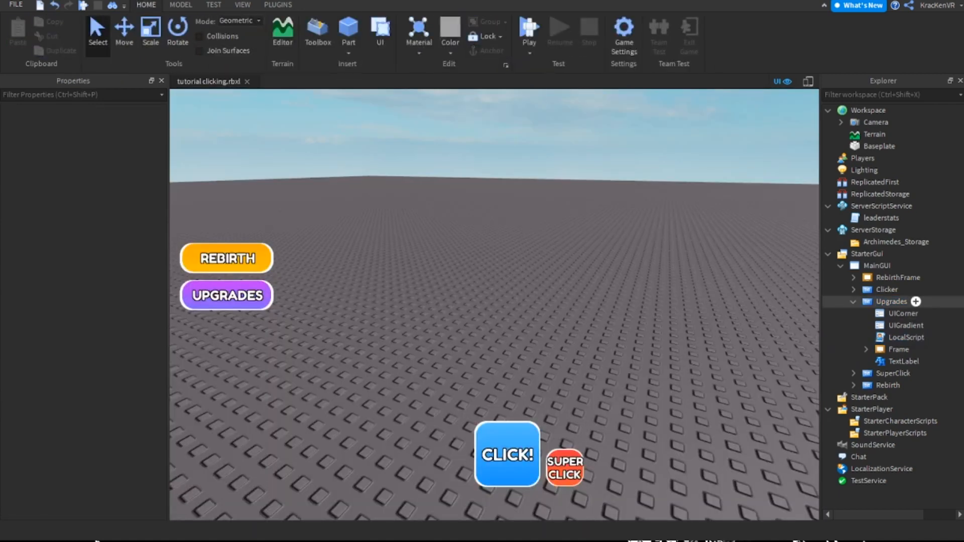
pyautogui.click(853, 301)
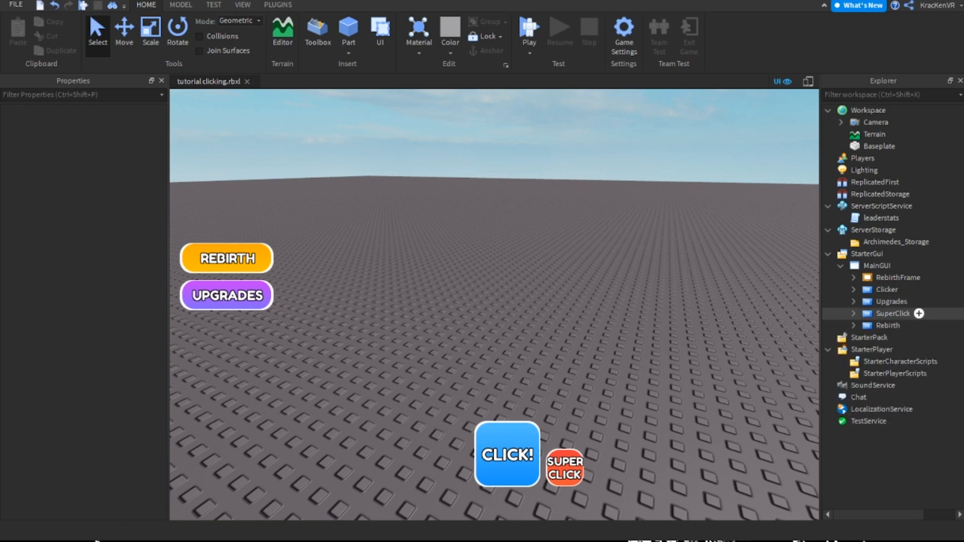
# In the Rebirth button's LocalScript, change the first Frame reference on line 2 to RebirthFrame
pyautogui.click(898, 277)
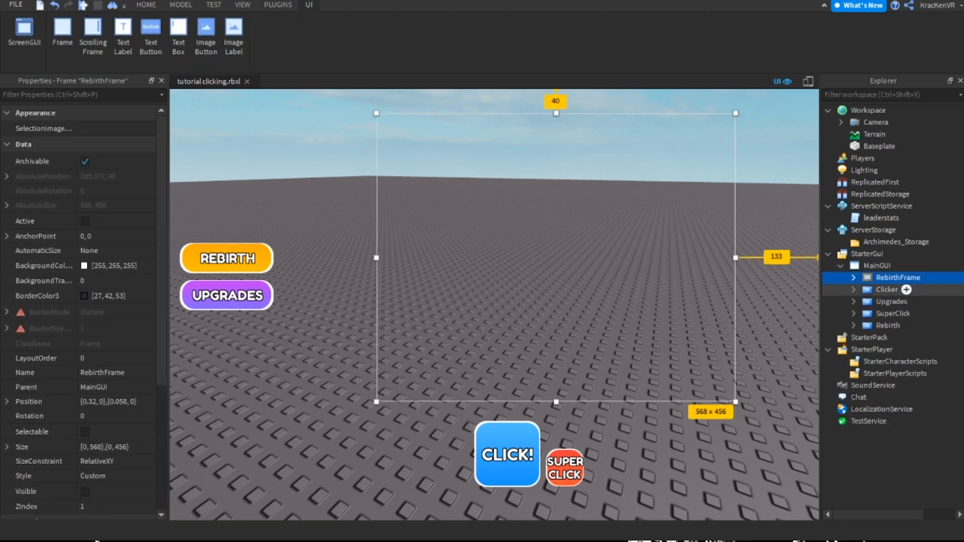
pyautogui.click(888, 326)
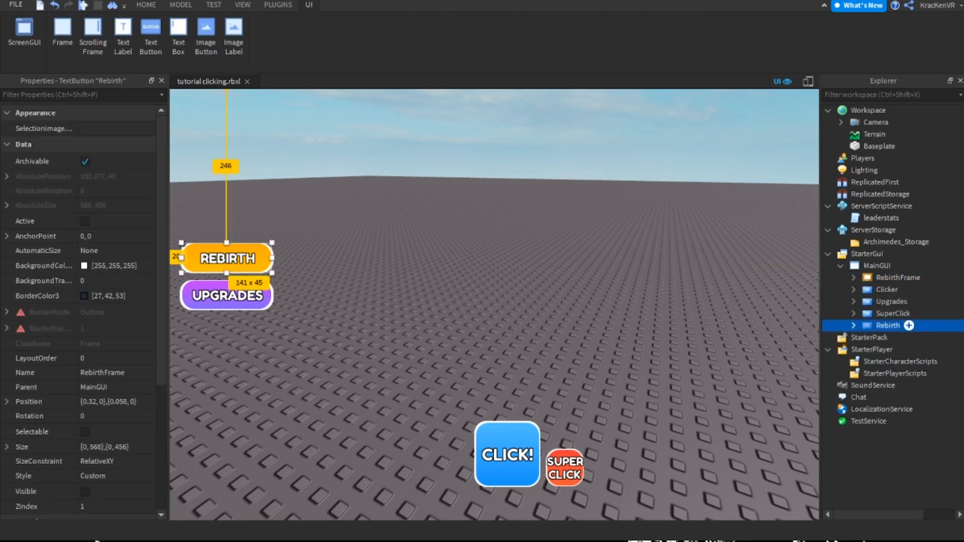
pyautogui.click(853, 325)
pyautogui.doubleClick(906, 361)
pyautogui.doubleClick(444, 117)
pyautogui.write('Rebirth')
pyautogui.hotkey('ctrl', 'shift', 'Left')
pyautogui.moveTo(197, 515); pyautogui.dragTo(202, 514)
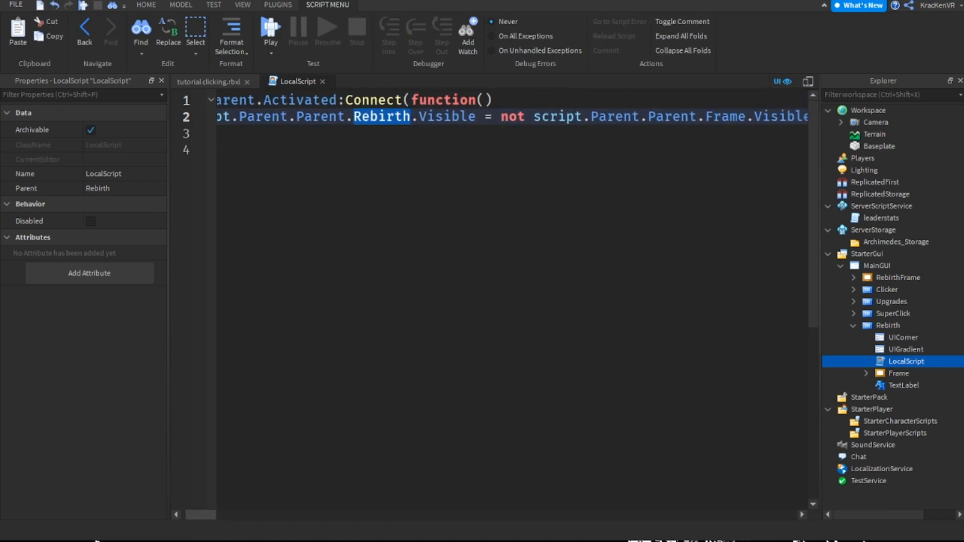
pyautogui.press('Right')
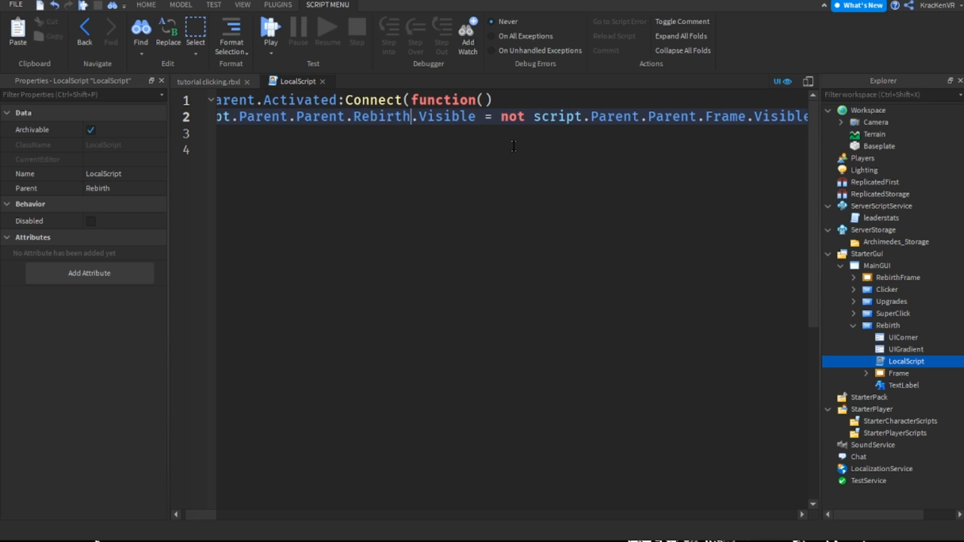
pyautogui.write('Frame')
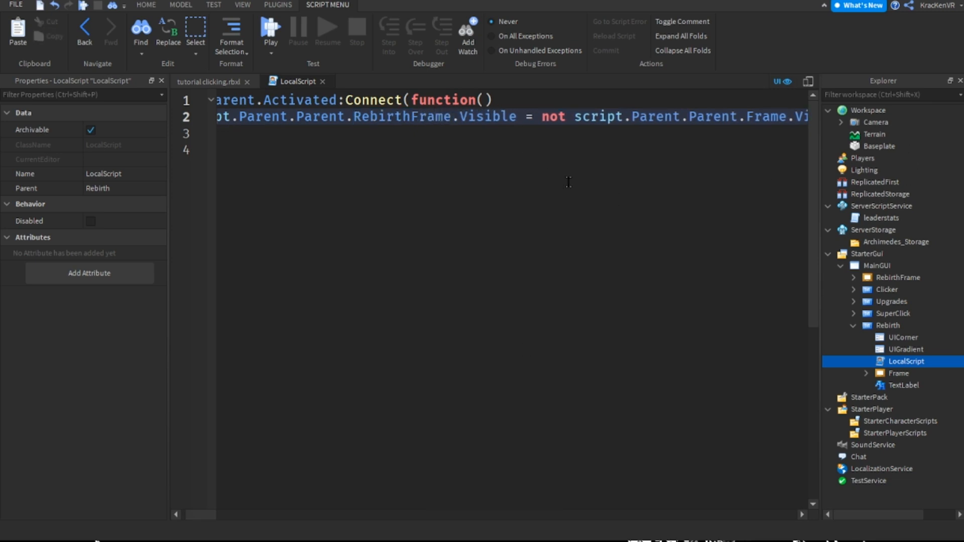
# Replace the second Frame reference, after "not", with RebirthFrame, close the script and collapse the Rebirth button
pyautogui.doubleClick(433, 117)
pyautogui.hotkey('ctrl', 'c')
pyautogui.doubleClick(767, 117)
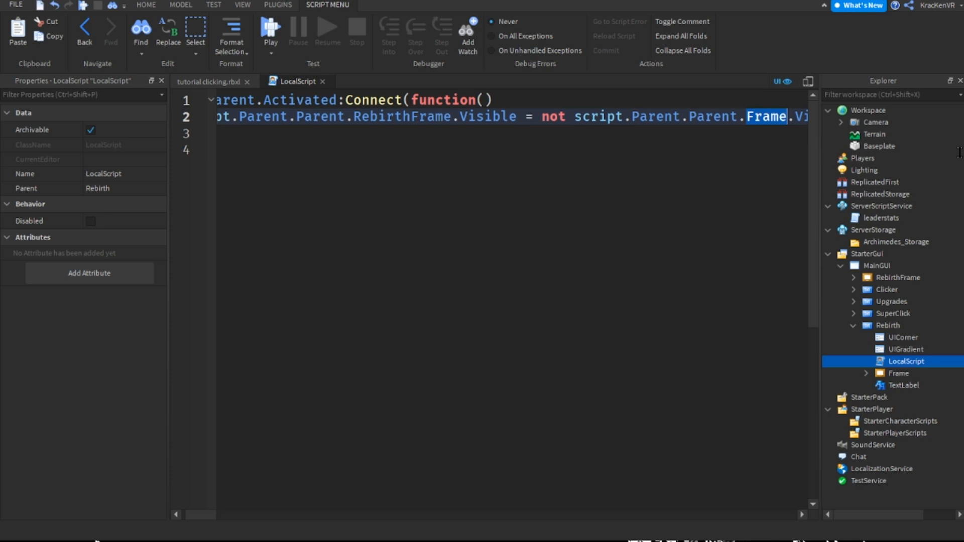
pyautogui.hotkey('ctrl', 'v')
pyautogui.click(322, 81)
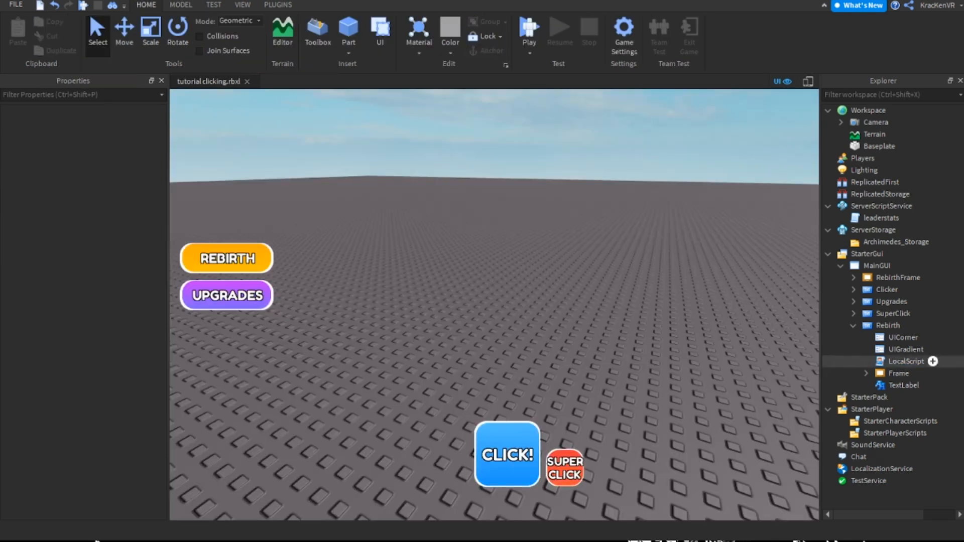
pyautogui.click(853, 326)
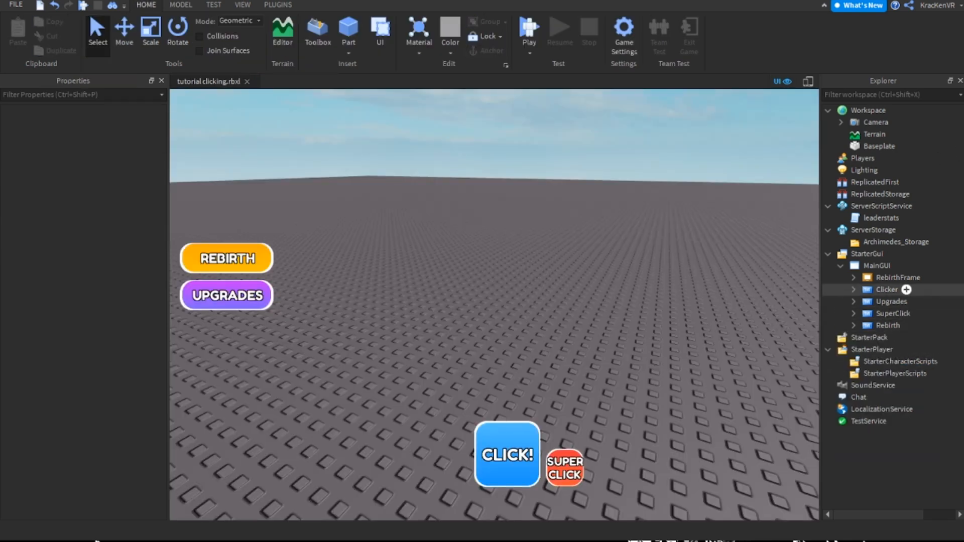
# Duplicate RebirthFrame in MainGUI and make the copy visible
pyautogui.click(898, 277)
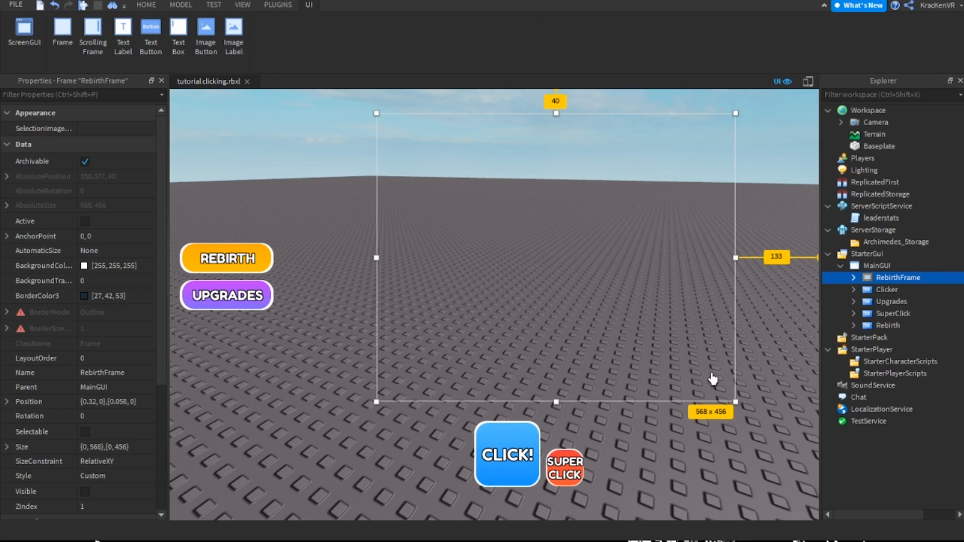
pyautogui.hotkey('ctrl', 'd')
pyautogui.click(85, 491)
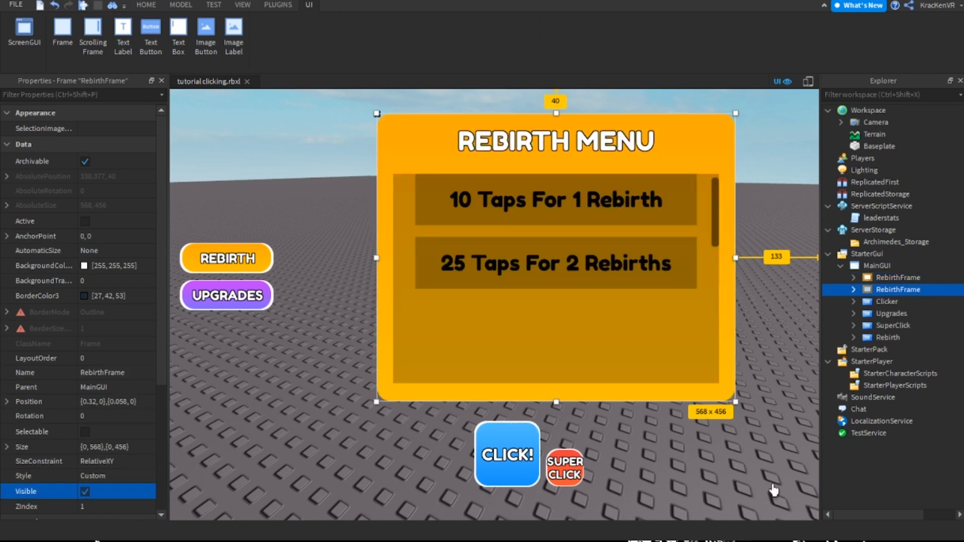
# Change the copied menu's title text to "UPGRADES MENU"
pyautogui.doubleClick(556, 141)
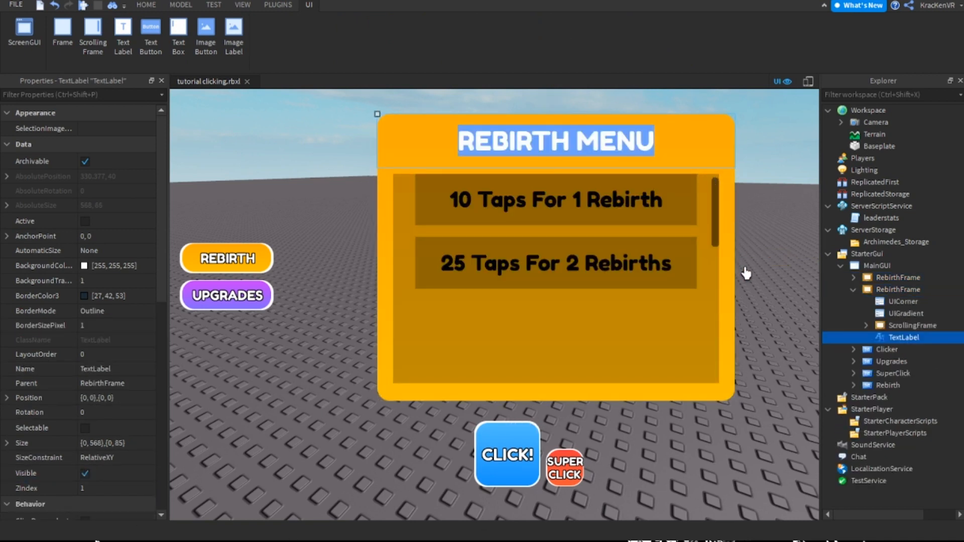
pyautogui.write('UPGRADES M')
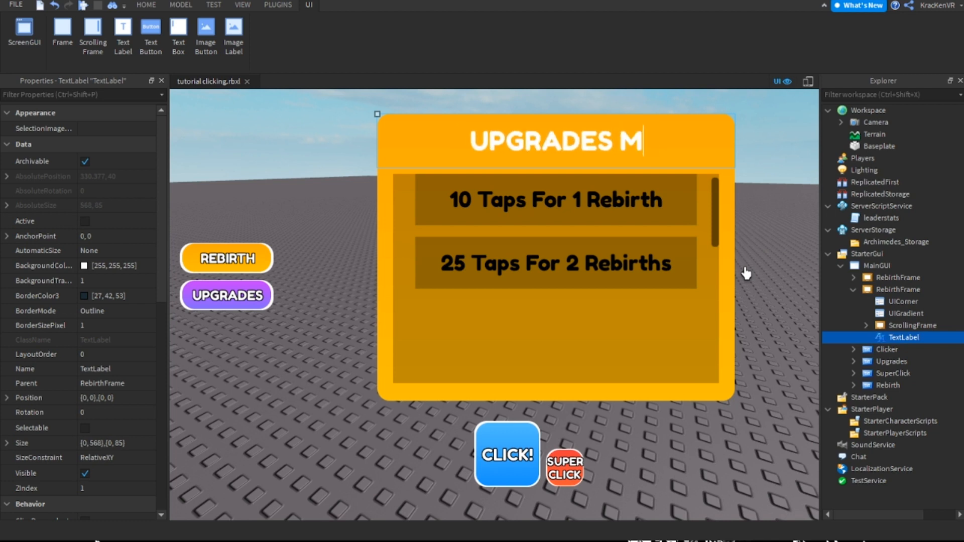
pyautogui.write('ENU')
pyautogui.press('Return')
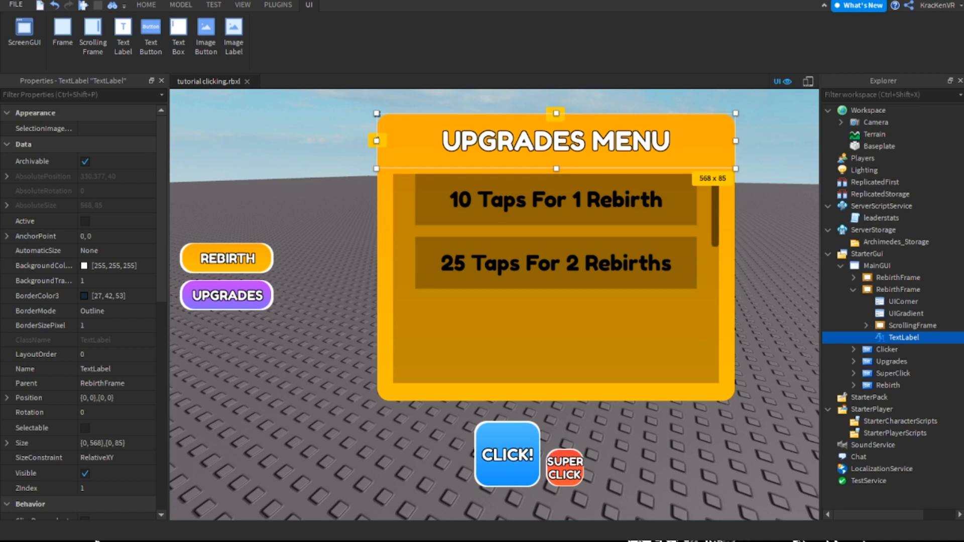
# Replace the copied frame's orange UIGradient with a duplicate of the Upgrades button's purple UIGradient
pyautogui.click(905, 313)
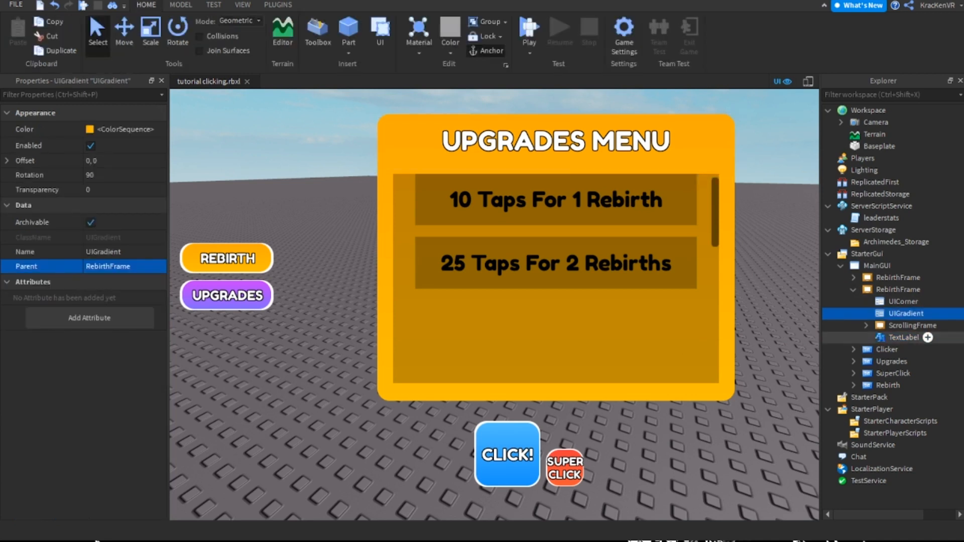
pyautogui.press('Delete')
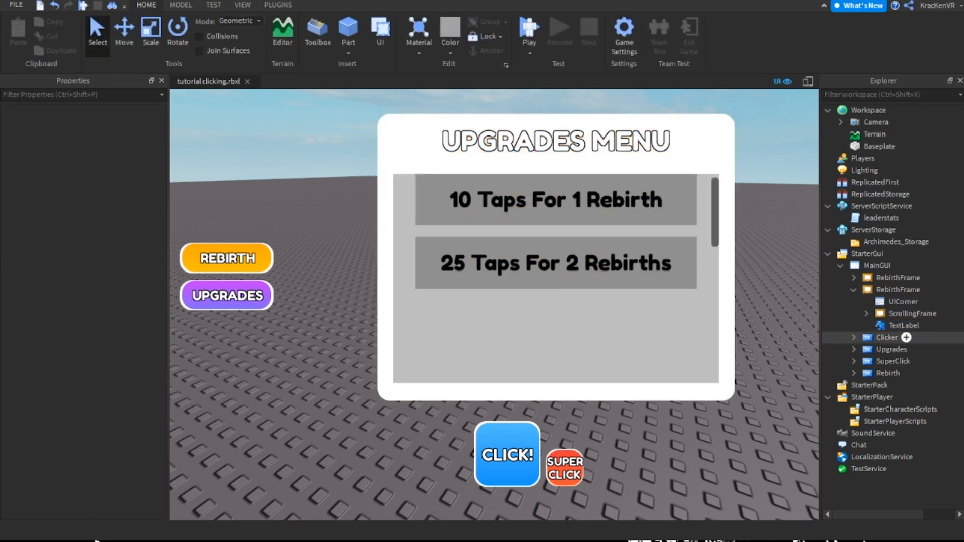
pyautogui.click(854, 349)
pyautogui.click(905, 373)
pyautogui.hotkey('ctrl', 'd')
pyautogui.moveTo(905, 385); pyautogui.dragTo(898, 290)
pyautogui.click(853, 362)
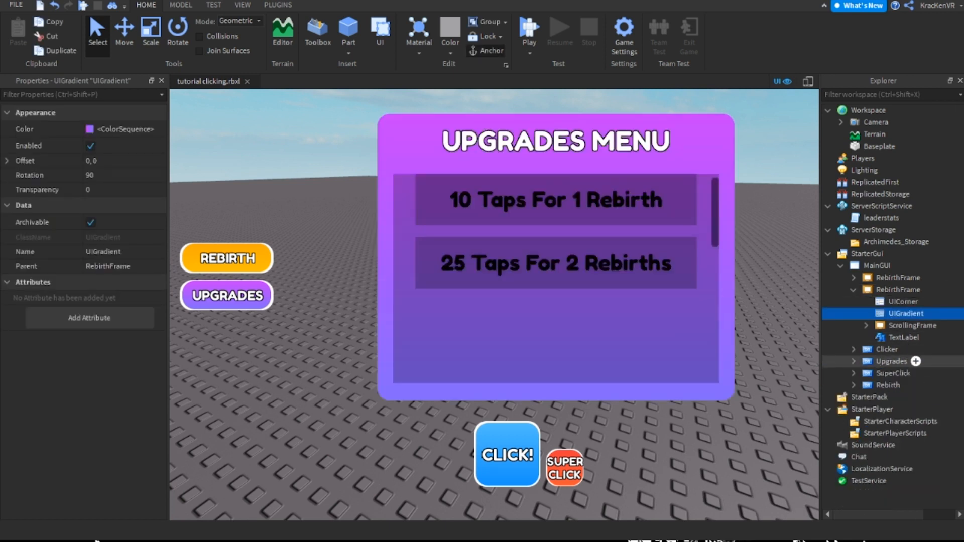
# Examine Button1 in the purple menu's ScrollingFrame, including its label text and its Price value
pyautogui.click(898, 289)
pyautogui.click(661, 210)
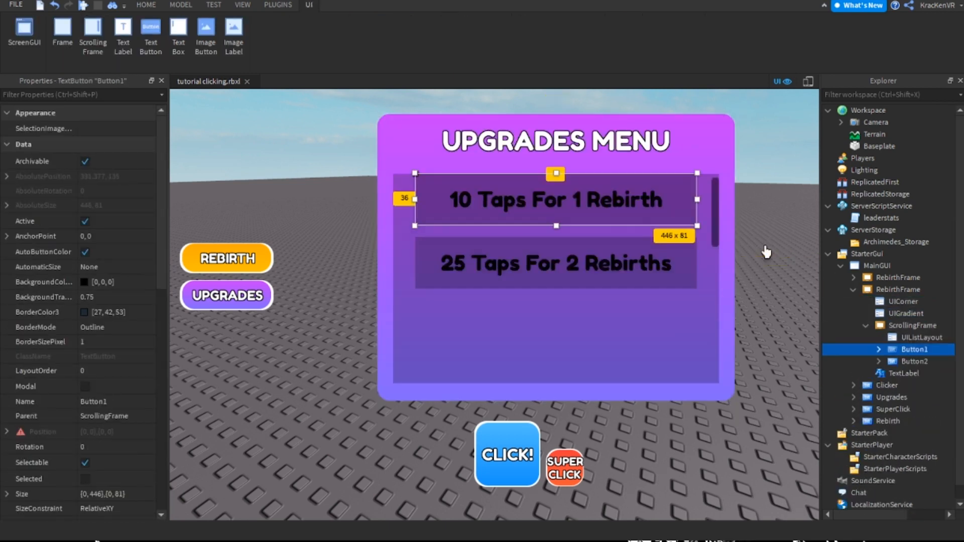
pyautogui.doubleClick(612, 198)
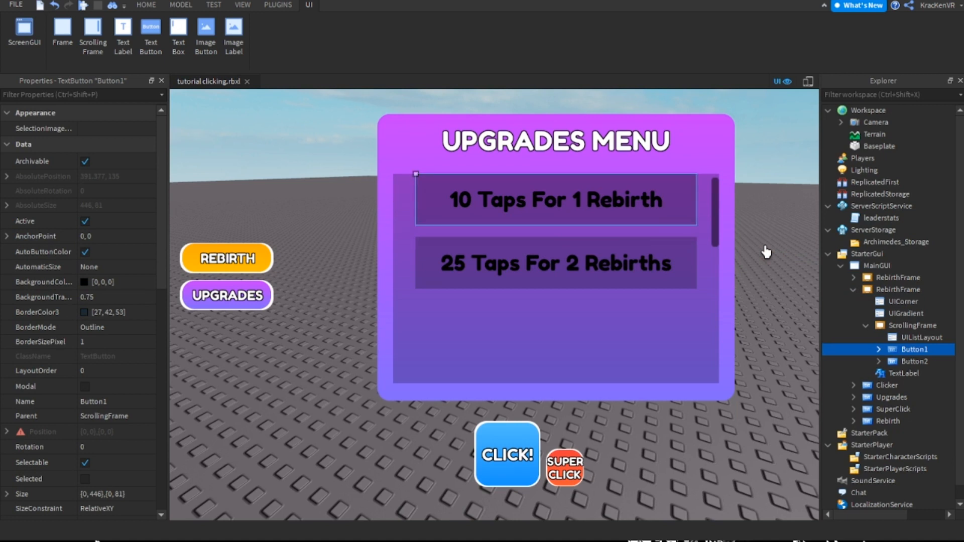
pyautogui.hotkey('ctrl', 'a')
pyautogui.click(913, 325)
pyautogui.click(914, 349)
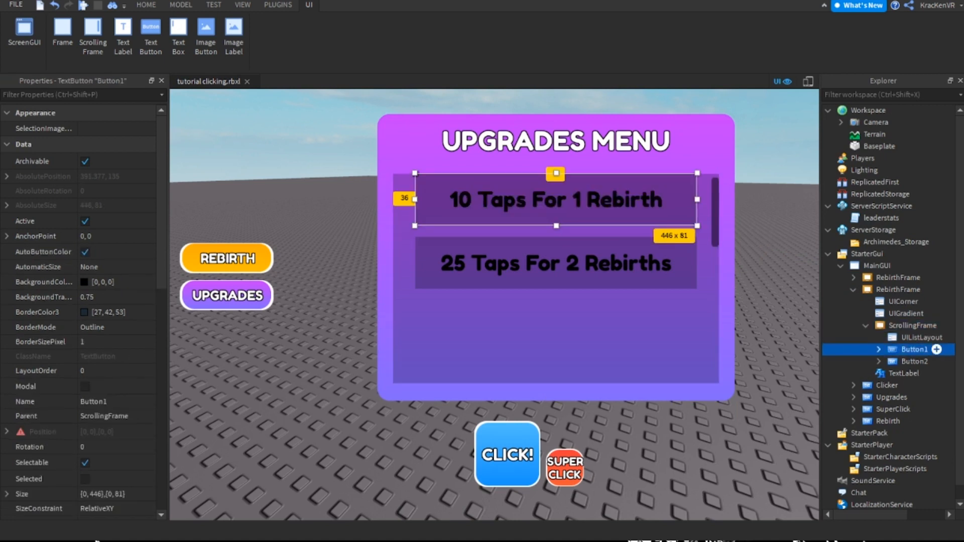
pyautogui.click(878, 350)
pyautogui.click(921, 362)
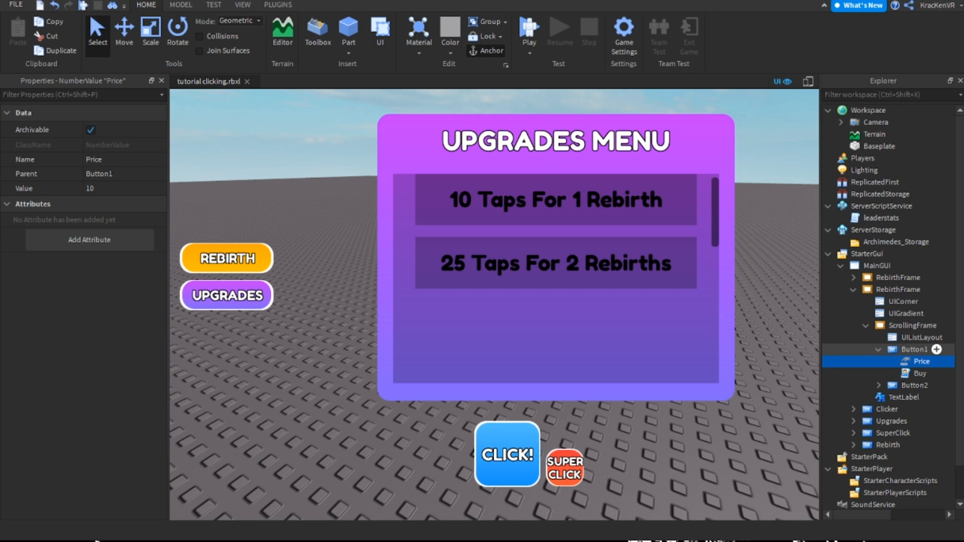
pyautogui.click(914, 350)
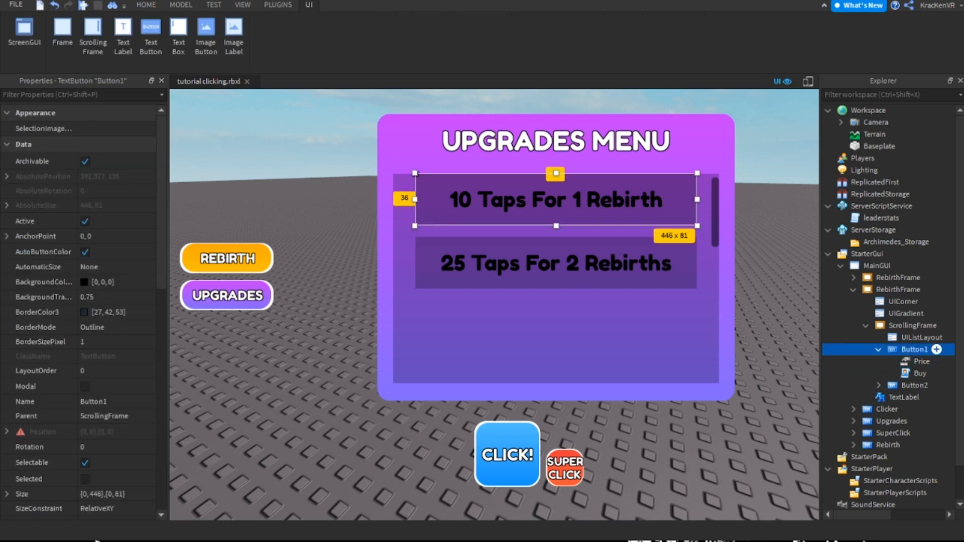
pyautogui.click(878, 349)
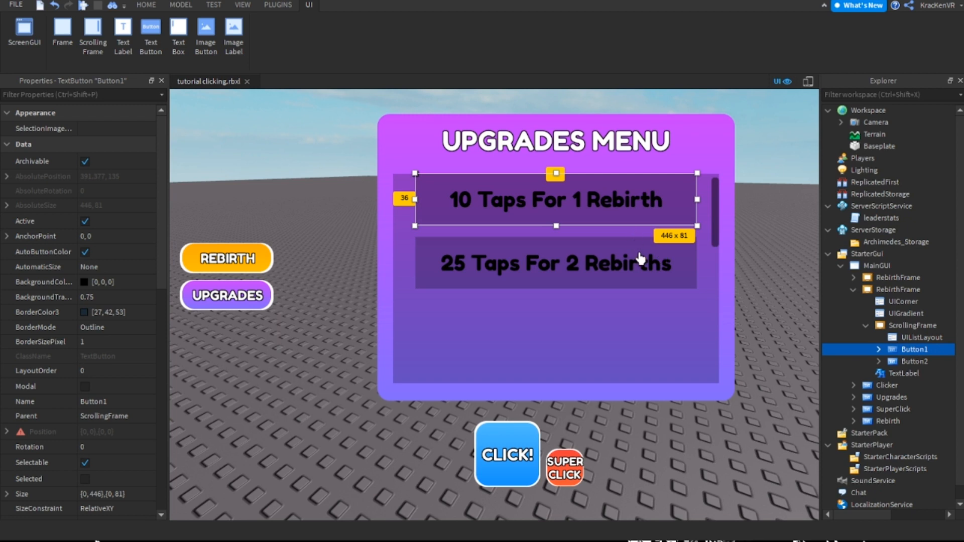
pyautogui.doubleClick(639, 251)
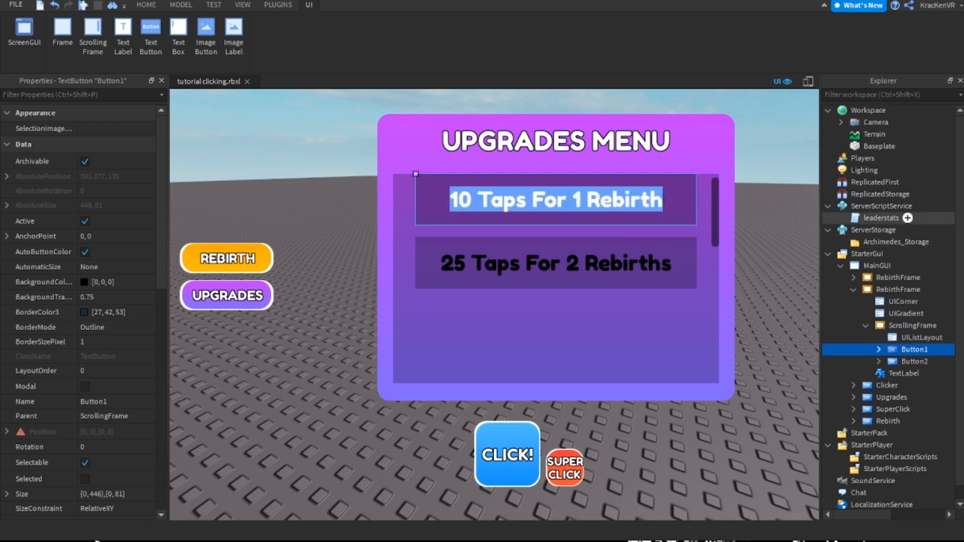
# Leave Button1's text unedited, collapse the purple menu frame and hide it
pyautogui.click(912, 325)
pyautogui.click(898, 290)
pyautogui.click(853, 289)
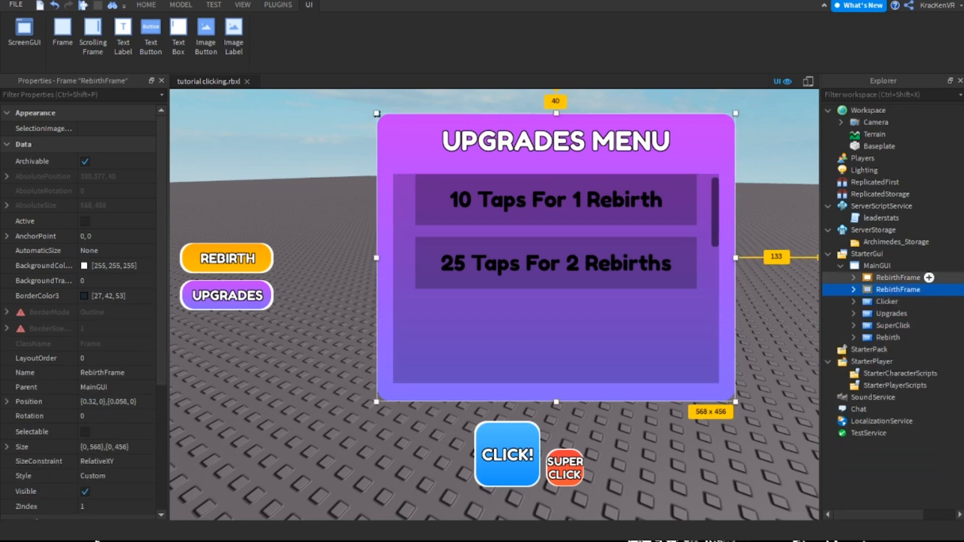
pyautogui.click(85, 491)
pyautogui.click(743, 363)
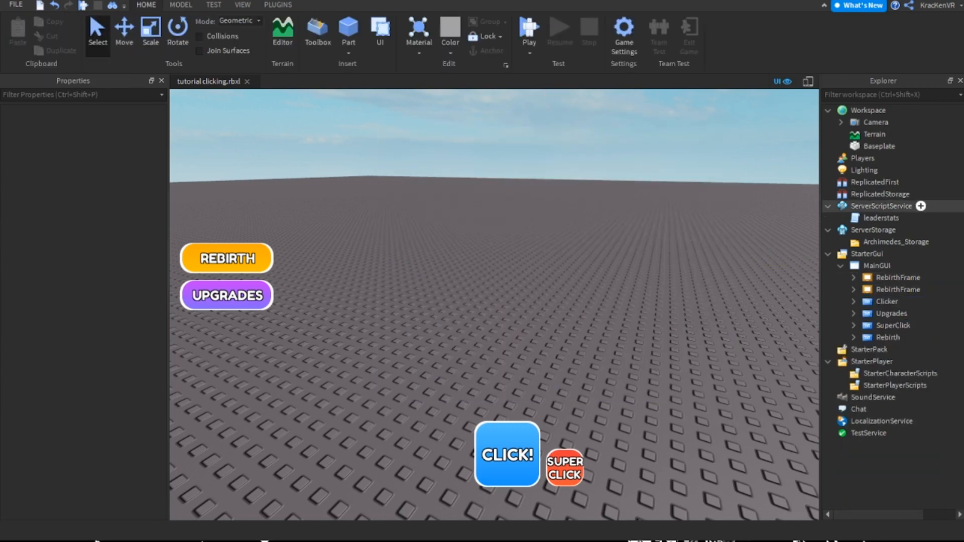
# In the leaderstats script, paste a copy of the three-line rebirths block directly below the original
pyautogui.doubleClick(881, 218)
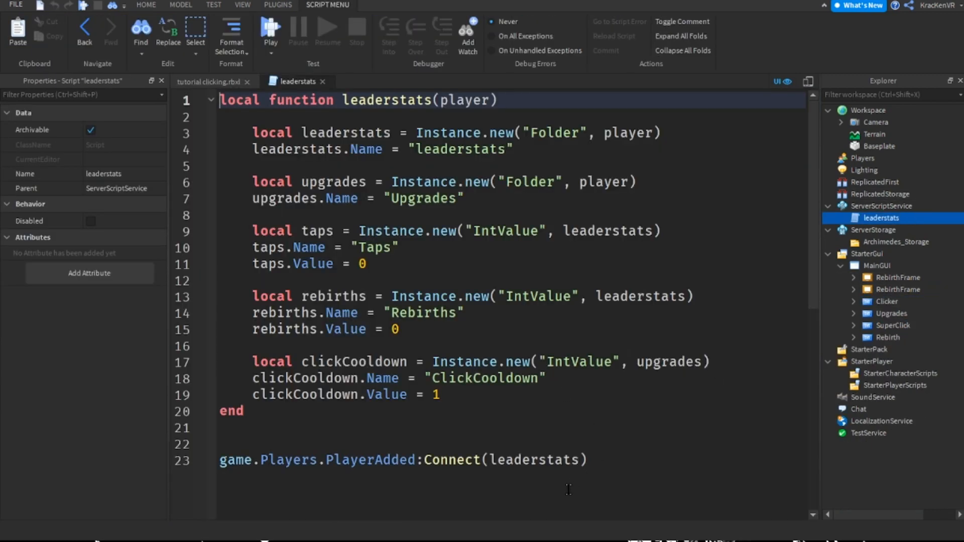
pyautogui.moveTo(399, 330); pyautogui.dragTo(219, 296)
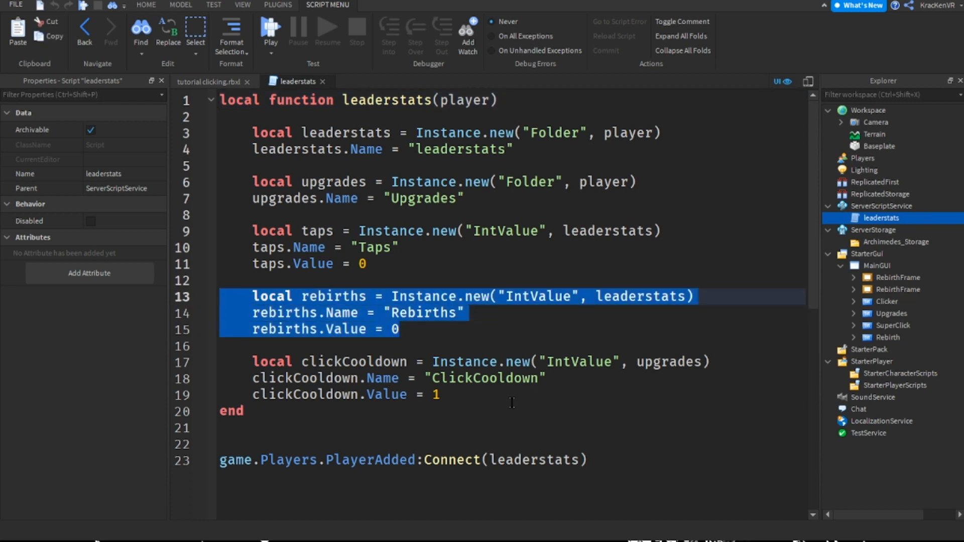
pyautogui.hotkey('ctrl', 'c')
pyautogui.press('Down')
pyautogui.press('Down')
pyautogui.press('End')
pyautogui.press('Return')
pyautogui.press('Return')
pyautogui.hotkey('ctrl', 'v')
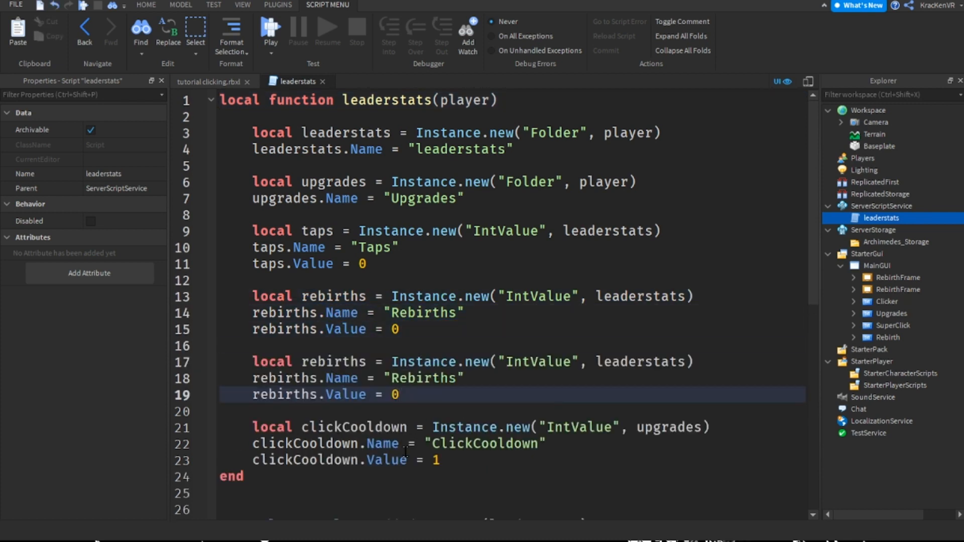
# Rename the variable in the copied rebirths block to gems on all three lines
pyautogui.doubleClick(334, 362)
pyautogui.write('ger')
pyautogui.press('BackSpace')
pyautogui.write('ms')
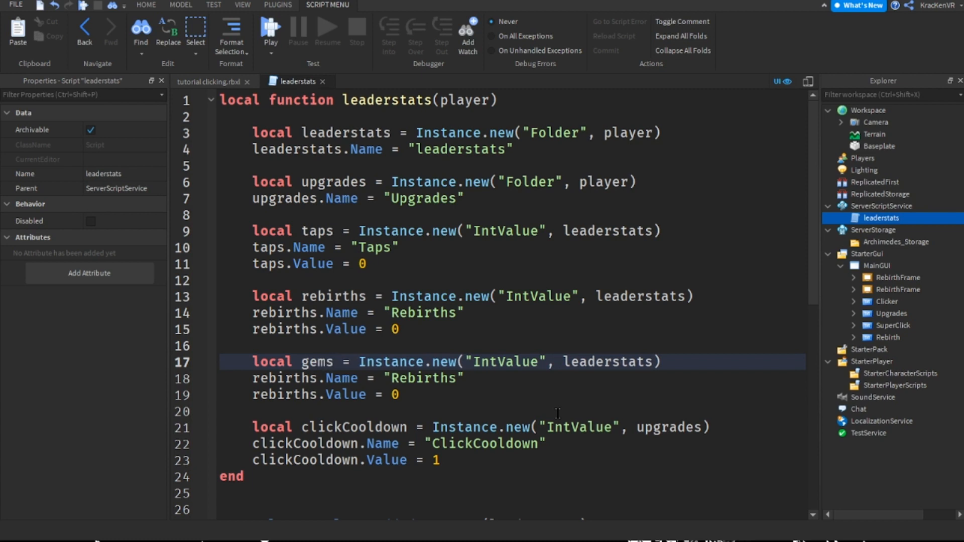
pyautogui.doubleClick(319, 361)
pyautogui.hotkey('ctrl', 'c')
pyautogui.doubleClick(284, 378)
pyautogui.hotkey('ctrl', 'v')
pyautogui.doubleClick(275, 394)
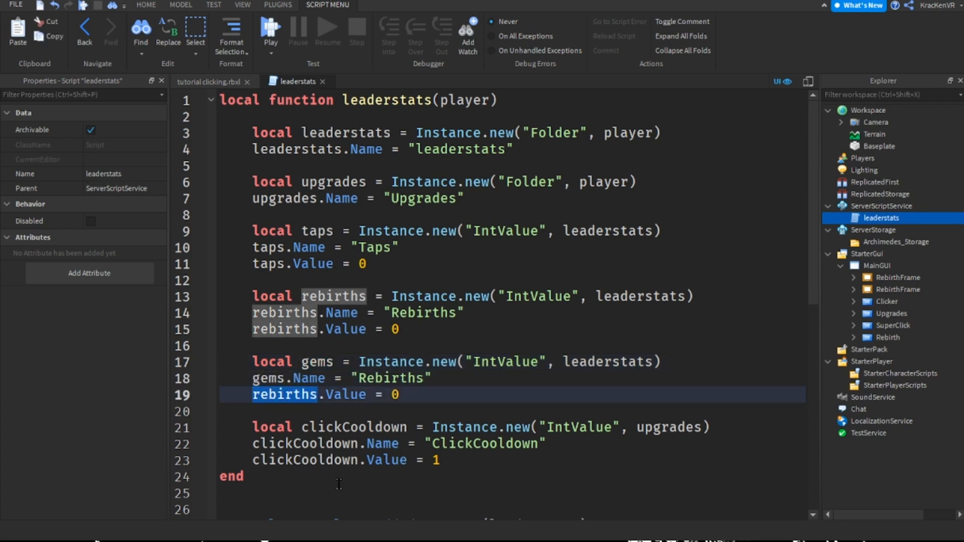
pyautogui.hotkey('ctrl', 'v')
# Set the gems value's Name string to "Gems"
pyautogui.click(400, 378)
pyautogui.doubleClick(400, 378)
pyautogui.write('Gems')
pyautogui.click(417, 361)
pyautogui.click(391, 382)
pyautogui.click(393, 396)
# Move the three-line gems block between the taps and rebirths blocks, keeping one blank line between blocks
pyautogui.moveTo(393, 395); pyautogui.dragTo(116, 357)
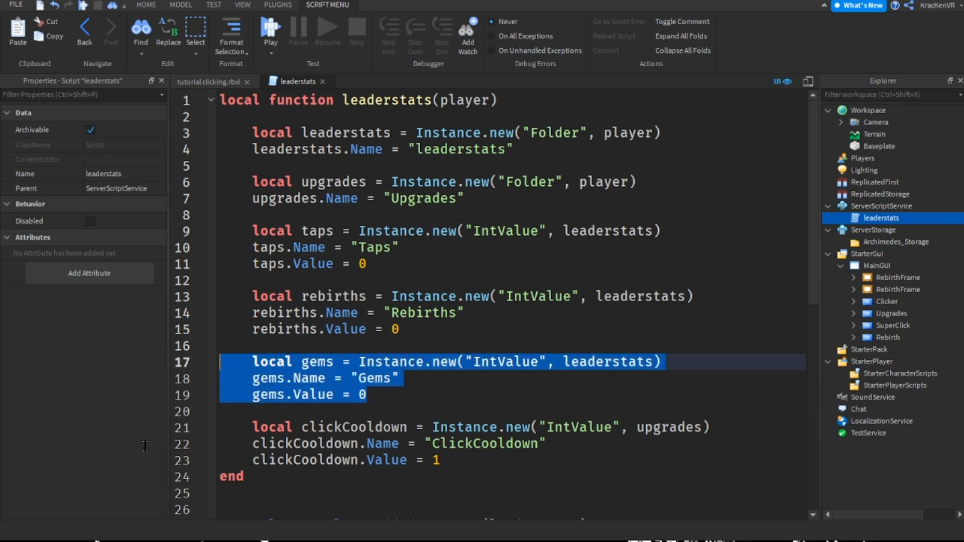
pyautogui.press('BackSpace')
pyautogui.press('BackSpace')
pyautogui.press('BackSpace')
pyautogui.press('BackSpace')
pyautogui.press('Return')
pyautogui.press('BackSpace')
pyautogui.press('BackSpace')
pyautogui.press('Up')
pyautogui.press('Up')
pyautogui.press('Up')
pyautogui.press('Return')
pyautogui.hotkey('ctrl', 'v')
pyautogui.press('Return')
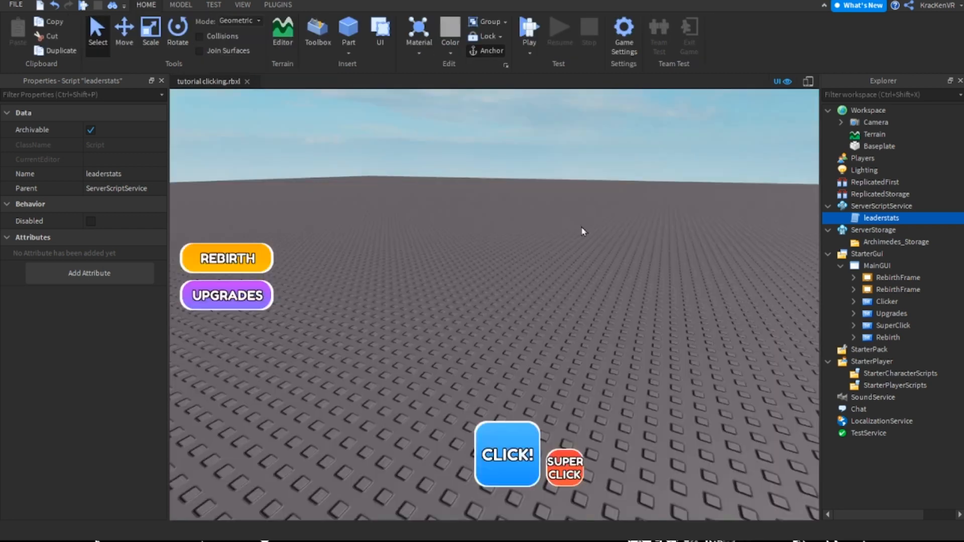
# Playtest the game to check the Gems stat on the leaderboard, and stop the test
pyautogui.press('F5')
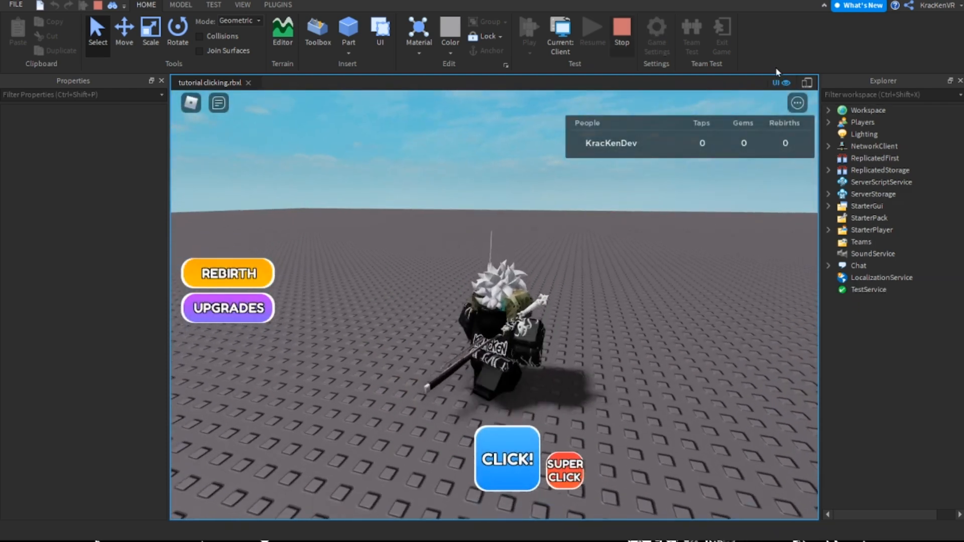
pyautogui.hotkey('shift', 'F5')
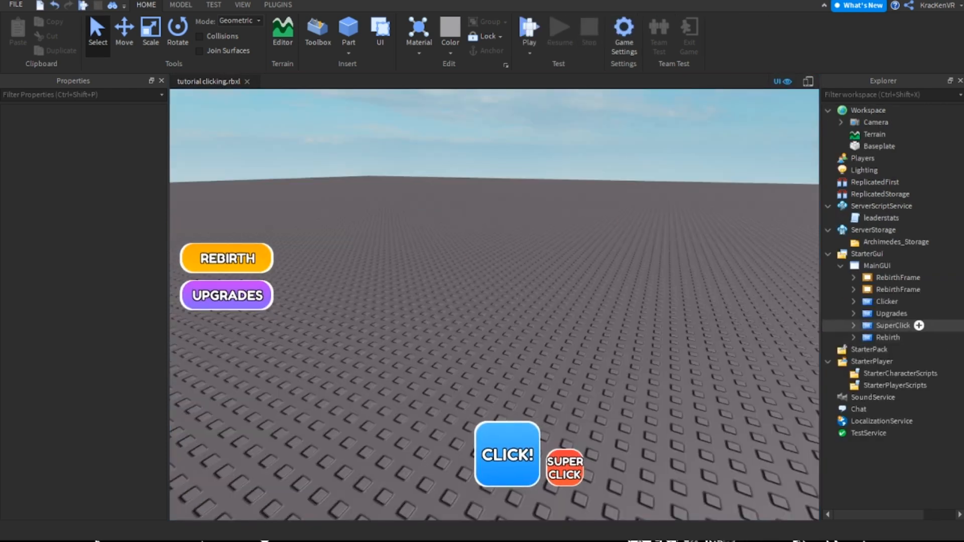
# Expand the original RebirthFrame and its ScrollingFrame, and make the rebirth menu visible
pyautogui.click(897, 289)
pyautogui.click(898, 277)
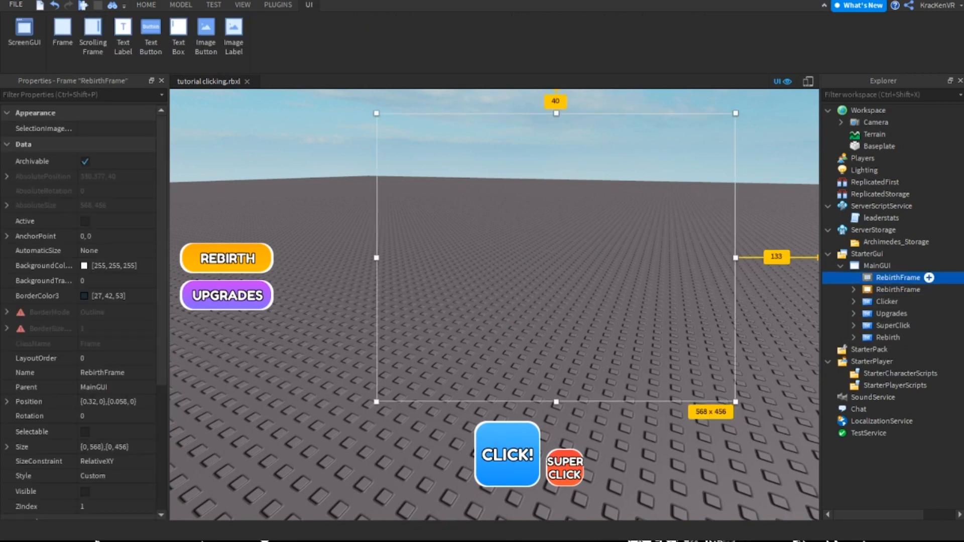
pyautogui.click(853, 277)
pyautogui.click(865, 313)
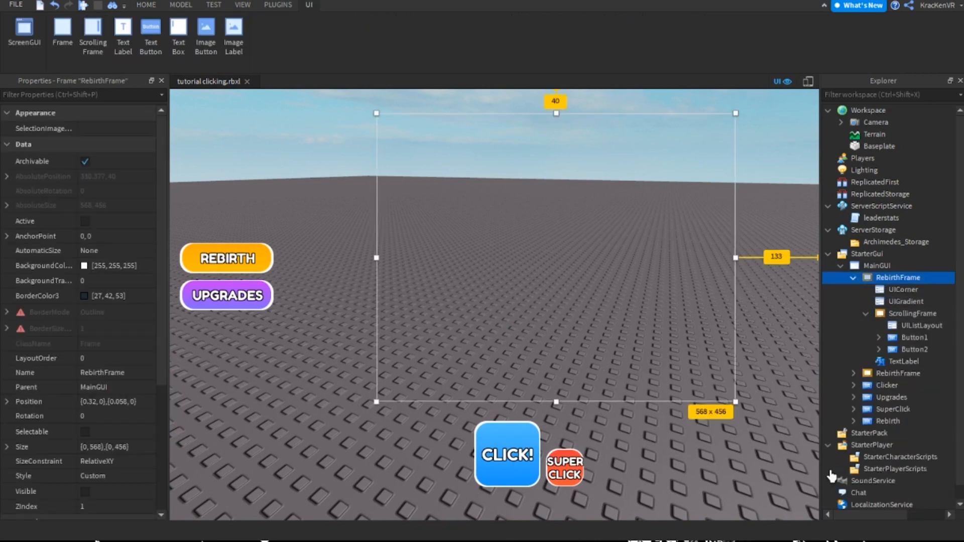
pyautogui.click(84, 492)
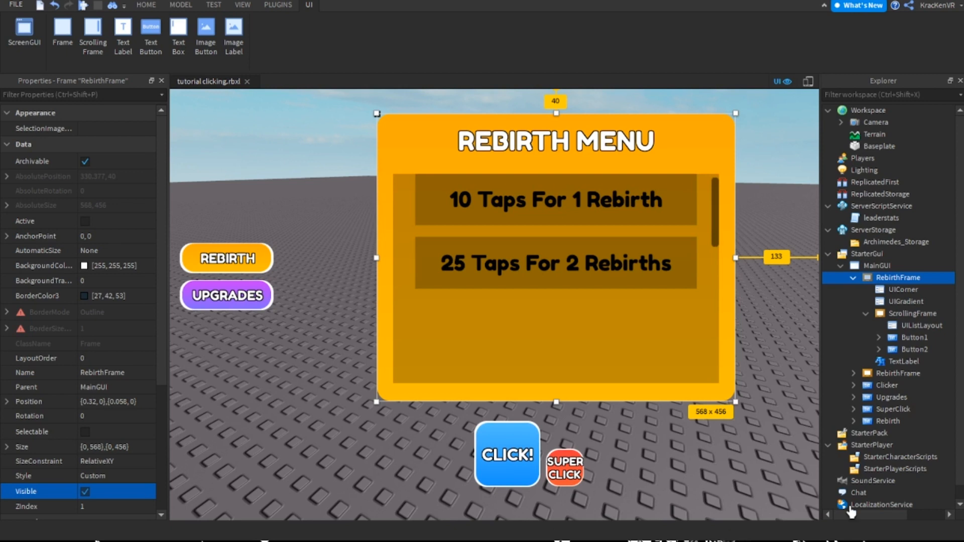
# Collapse the original RebirthFrame and rename the duplicated purple frame as UpgradesFrame
pyautogui.click(853, 277)
pyautogui.click(898, 290)
pyautogui.press('F2')
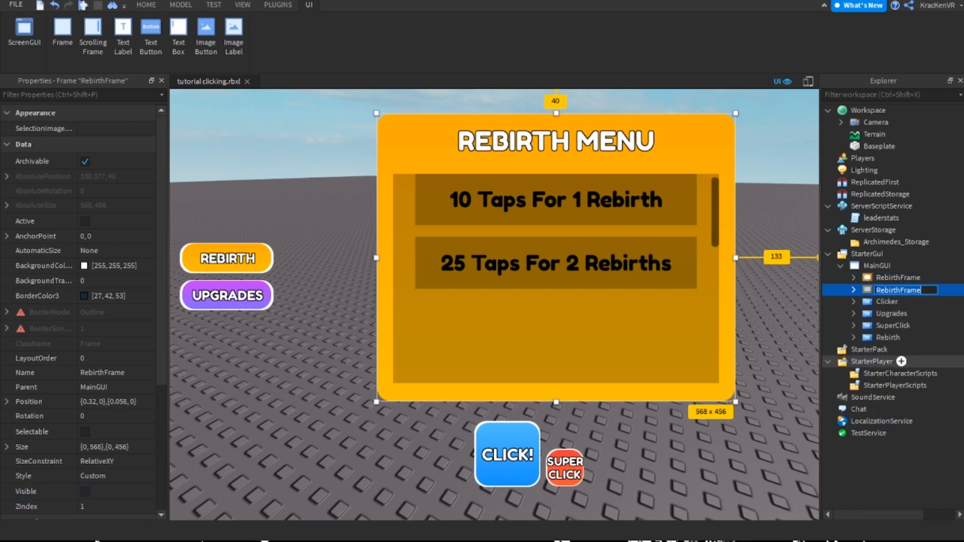
pyautogui.write('Upgr')
pyautogui.write('Frame')
pyautogui.press('Return')
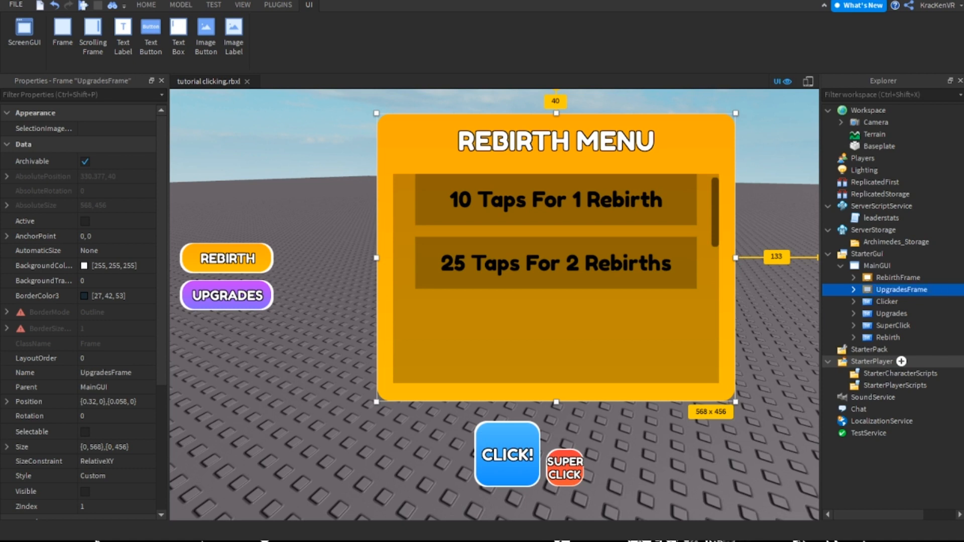
# Open the Upgrades button's LocalScript and change the first Frame reference on line 2 to UpgradesFrame
pyautogui.click(893, 313)
pyautogui.doubleClick(893, 313)
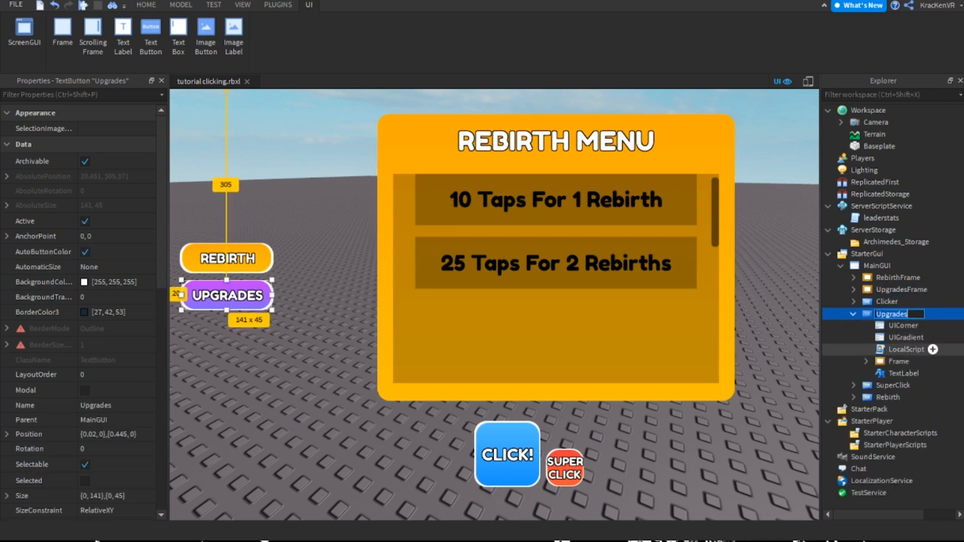
pyautogui.doubleClick(905, 349)
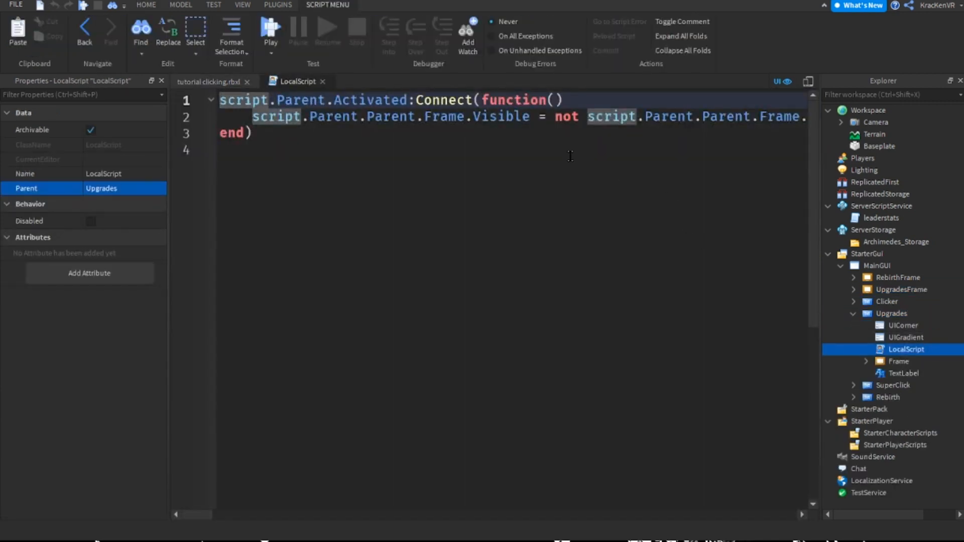
pyautogui.doubleClick(447, 117)
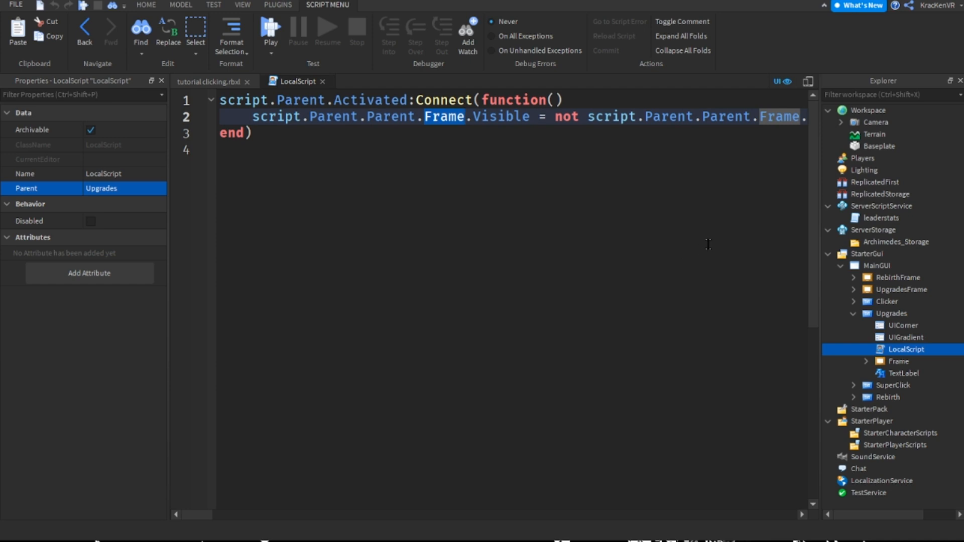
pyautogui.write('Upgrade')
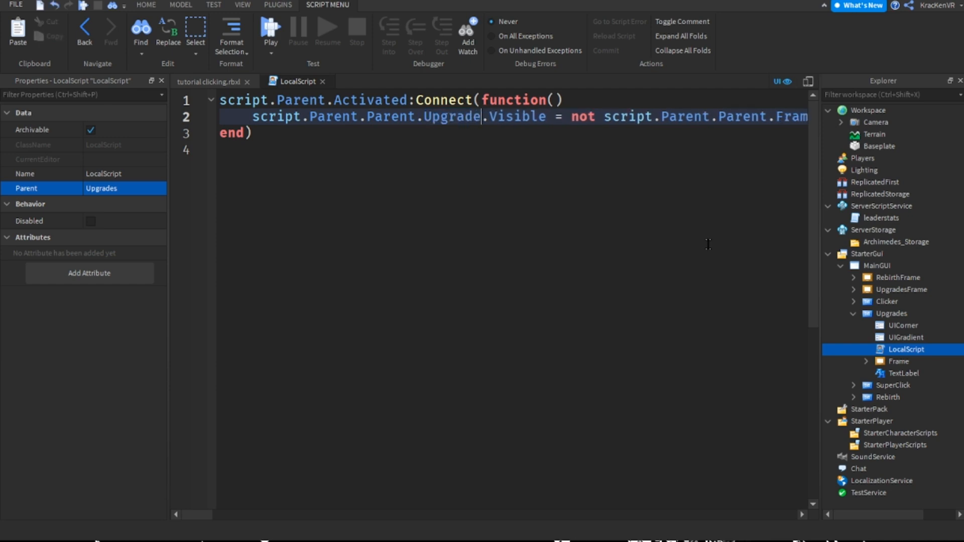
pyautogui.write('sFrame')
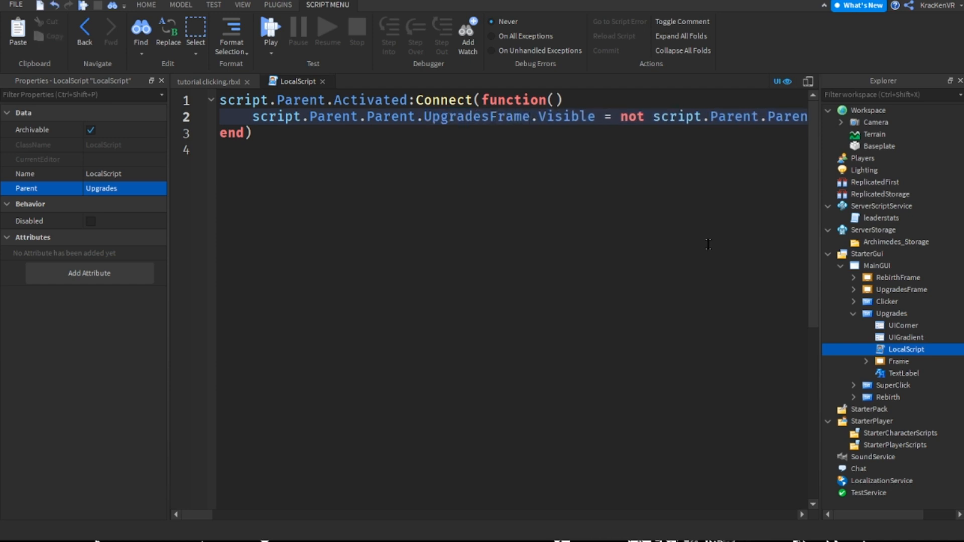
# Replace the second Frame reference on line 2 with a copy of UpgradesFrame, and close the script
pyautogui.hotkey('ctrl', 'shift', 'Left')
pyautogui.hotkey('ctrl', 'shift', 'Left')
pyautogui.hotkey('ctrl', 'shift', 'Left')
pyautogui.hotkey('ctrl', 'shift', 'Left')
pyautogui.hotkey('ctrl', 'shift', 'Left')
pyautogui.hotkey('ctrl', 'shift', 'Left')
pyautogui.hotkey('ctrl', 'shift', 'Left')
pyautogui.hotkey('ctrl', 'shift', 'Left')
pyautogui.hotkey('ctrl', 'shift', 'Left')
pyautogui.hotkey('ctrl', 'shift', 'Left')
pyautogui.hotkey('ctrl', 'shift', 'Left')
pyautogui.hotkey('ctrl', 'shift', 'Left')
pyautogui.hotkey('ctrl', 'shift', 'Left')
pyautogui.hotkey('ctrl', 'shift', 'Left')
pyautogui.hotkey('ctrl', 'shift', 'Left')
pyautogui.hotkey('ctrl', 'shift', 'Left')
pyautogui.hotkey('ctrl', 'shift', 'Left')
pyautogui.hotkey('ctrl', 'shift', 'Left')
pyautogui.hotkey('ctrl', 'shift', 'Left')
pyautogui.hotkey('ctrl', 'shift', 'Right')
pyautogui.hotkey('ctrl', 'shift', 'Right')
pyautogui.hotkey('ctrl', 'shift', 'Right')
pyautogui.hotkey('ctrl', 'shift', 'Right')
pyautogui.hotkey('ctrl', 'shift', 'Right')
pyautogui.hotkey('ctrl', 'shift', 'Right')
pyautogui.hotkey('ctrl', 'shift', 'Right')
pyautogui.hotkey('ctrl', 'shift', 'Right')
pyautogui.hotkey('ctrl', 'shift', 'Right')
pyautogui.hotkey('ctrl', 'shift', 'Right')
pyautogui.hotkey('ctrl', 'shift', 'Right')
pyautogui.hotkey('ctrl', 'shift', 'Right')
pyautogui.hotkey('ctrl', 'shift', 'Right')
pyautogui.hotkey('ctrl', 'shift', 'Right')
pyautogui.hotkey('ctrl', 'shift', 'Right')
pyautogui.hotkey('ctrl', 'shift', 'Right')
pyautogui.hotkey('ctrl', 'shift', 'Right')
pyautogui.hotkey('ctrl', 'shift', 'Right')
pyautogui.hotkey('ctrl', 'c')
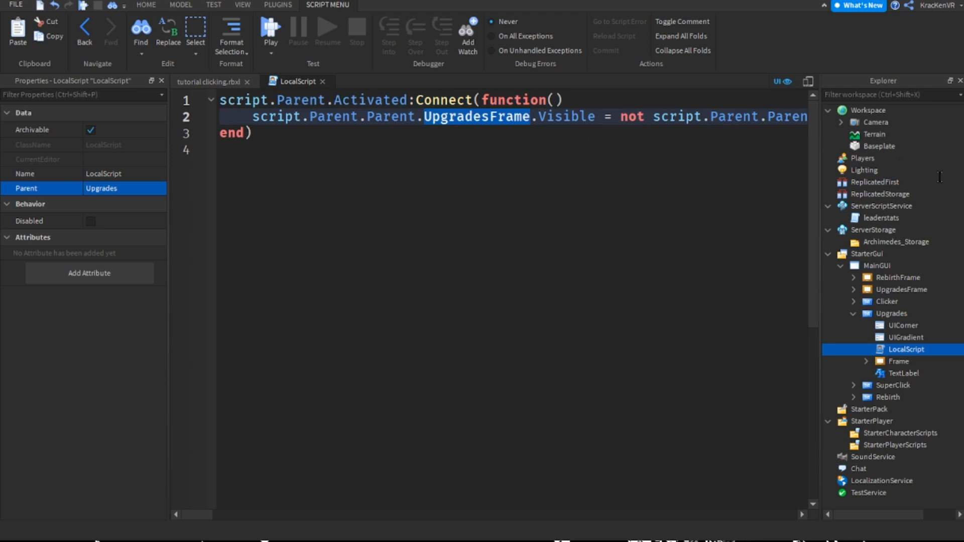
pyautogui.moveTo(198, 515); pyautogui.dragTo(213, 514)
pyautogui.click(703, 118)
pyautogui.hotkey('ctrl', 'Left')
pyautogui.hotkey('ctrl', 'Left')
pyautogui.hotkey('ctrl', 'shift', 'Left')
pyautogui.hotkey('ctrl', 'v')
pyautogui.press('Home')
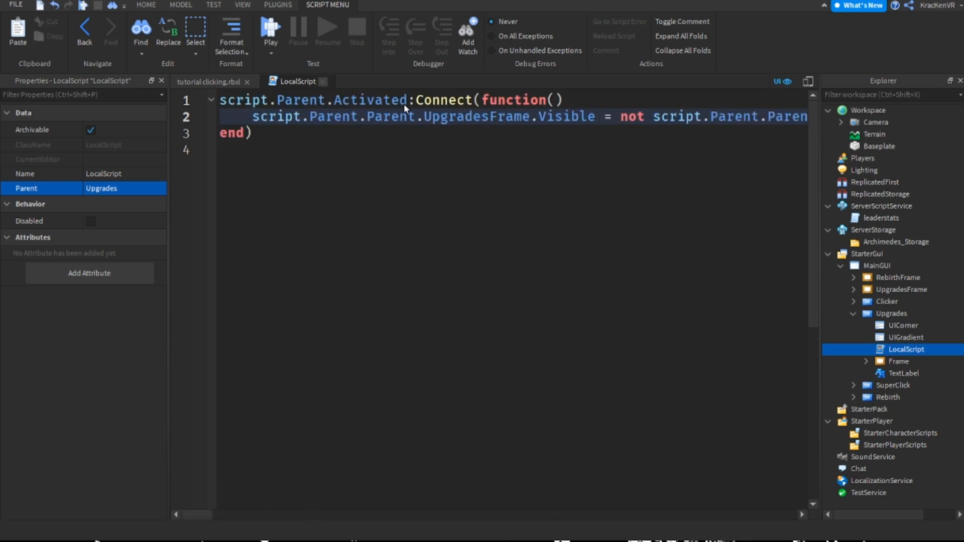
pyautogui.click(323, 81)
pyautogui.moveTo(924, 334); pyautogui.dragTo(919, 326)
pyautogui.click(902, 314)
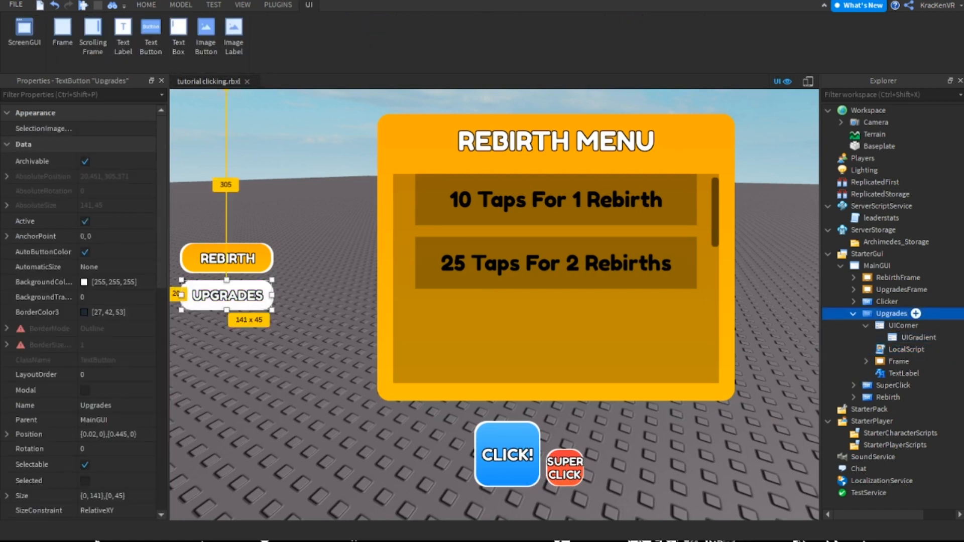
pyautogui.hotkey('ctrl', 'z')
pyautogui.hotkey('ctrl', 'z')
# Collapse the Upgrades button, select the "10 Taps For 1 Rebirth" button, and open its Buy script
pyautogui.click(853, 314)
pyautogui.click(902, 290)
pyautogui.click(899, 277)
pyautogui.click(673, 216)
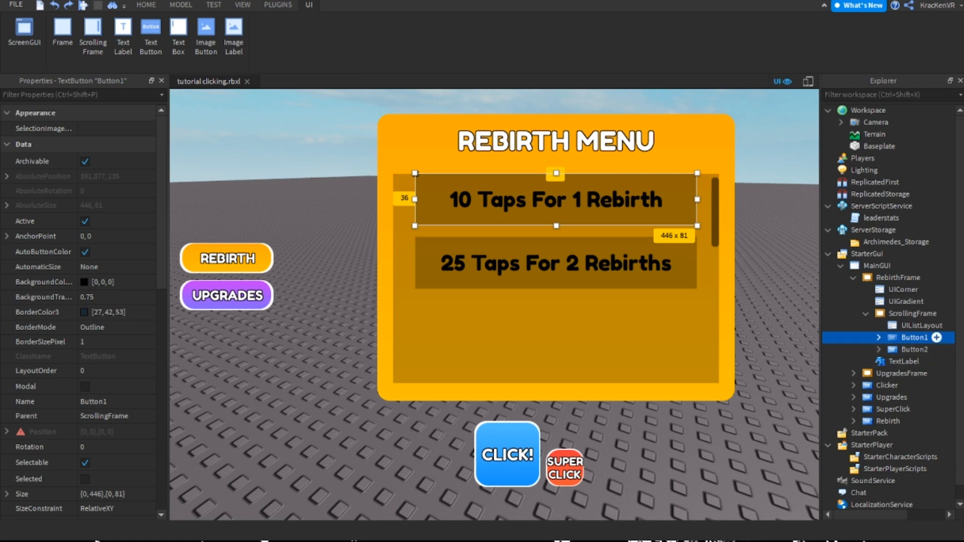
pyautogui.click(879, 338)
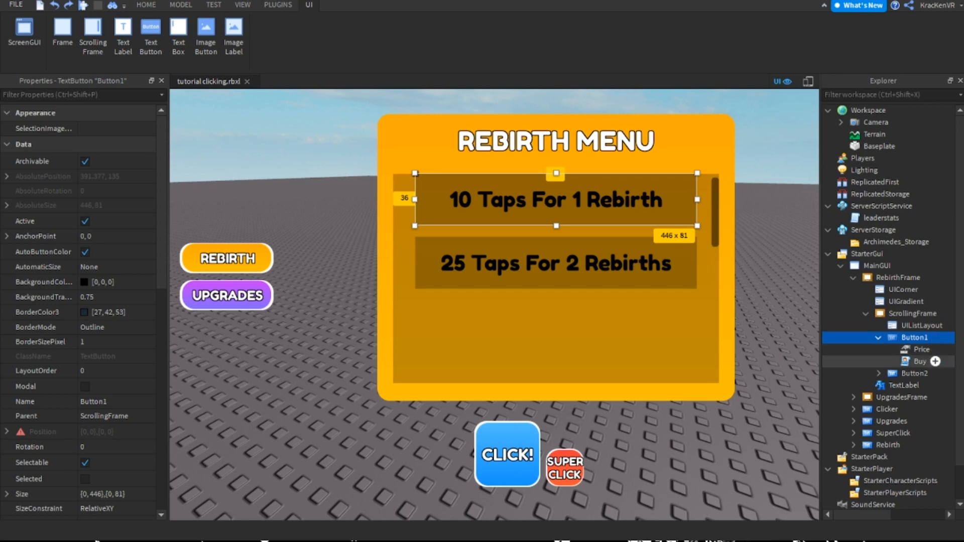
pyautogui.doubleClick(919, 361)
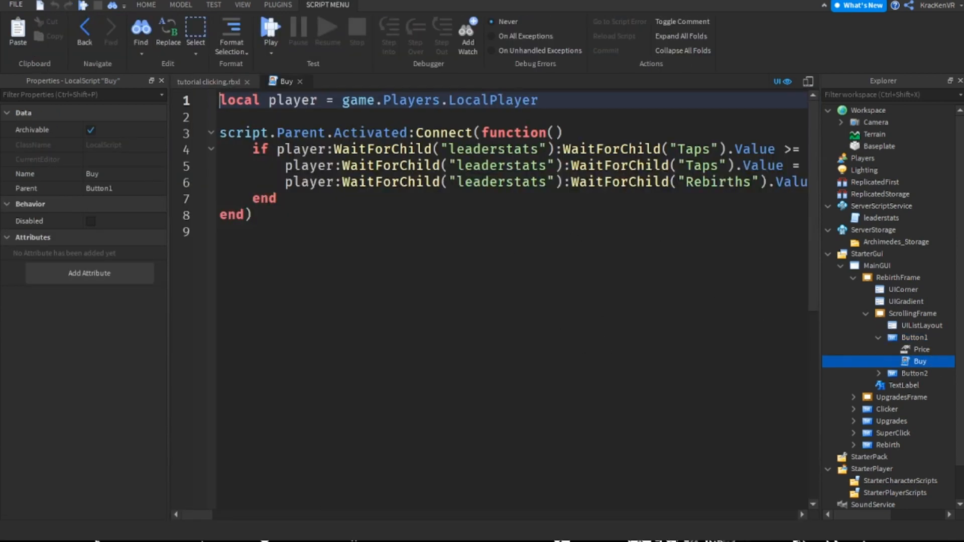
# Duplicate the line that adds 1 to Rebirths directly below itself in the Buy script
pyautogui.hscroll(6, 615, 252)
pyautogui.moveTo(312, 225); pyautogui.dragTo(105, 219)
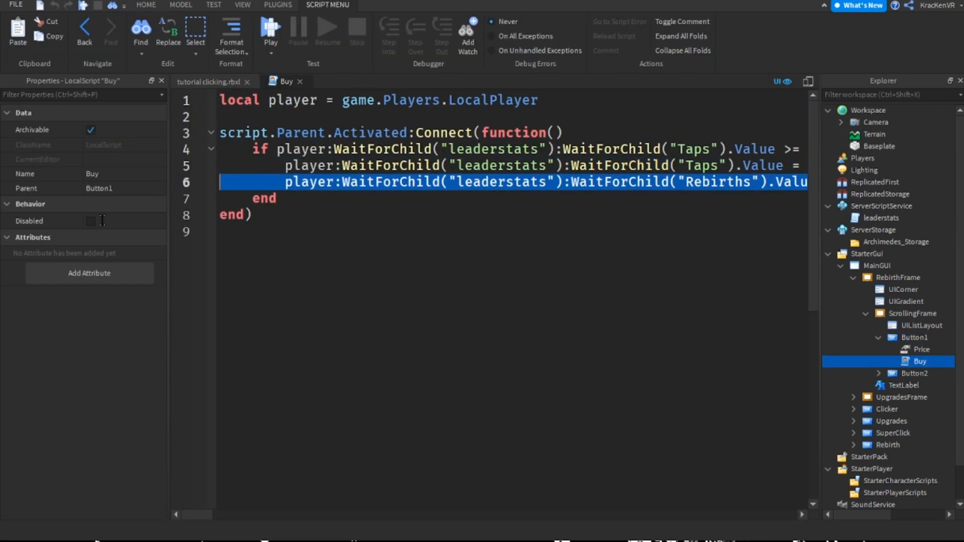
pyautogui.moveTo(201, 514); pyautogui.dragTo(217, 515)
pyautogui.hotkey('ctrl', 'v')
pyautogui.hotkey('ctrl', 'v')
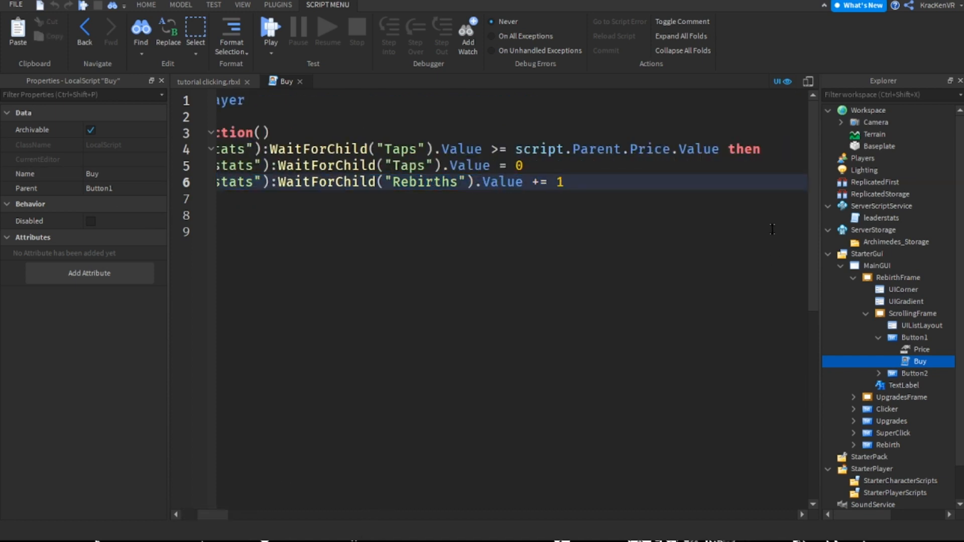
pyautogui.hotkey('ctrl', 'z')
pyautogui.press('Return')
pyautogui.hotkey('ctrl', 'v')
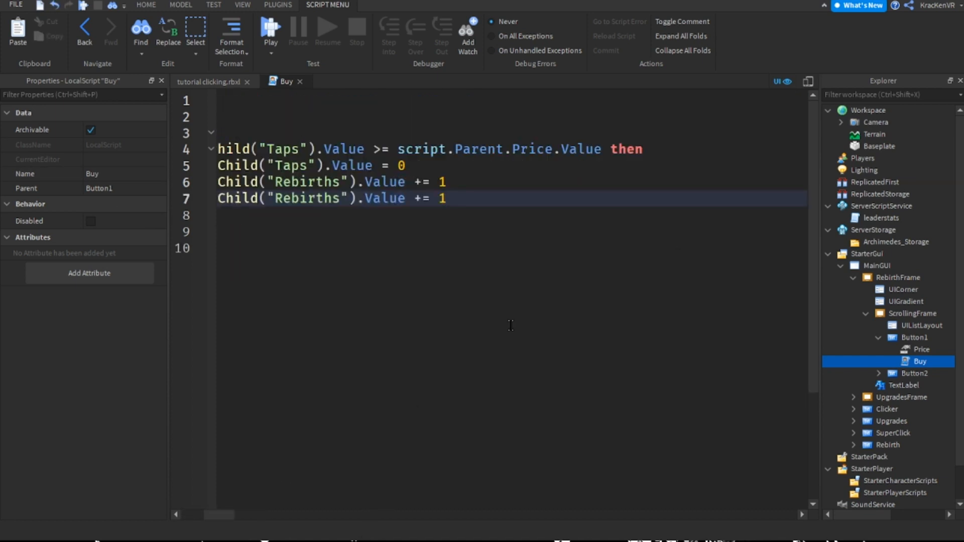
# Change the stat name in the duplicated line 7 from Rebirths to "Gems"
pyautogui.moveTo(219, 515); pyautogui.dragTo(194, 515)
pyautogui.click(714, 187)
pyautogui.doubleClick(723, 195)
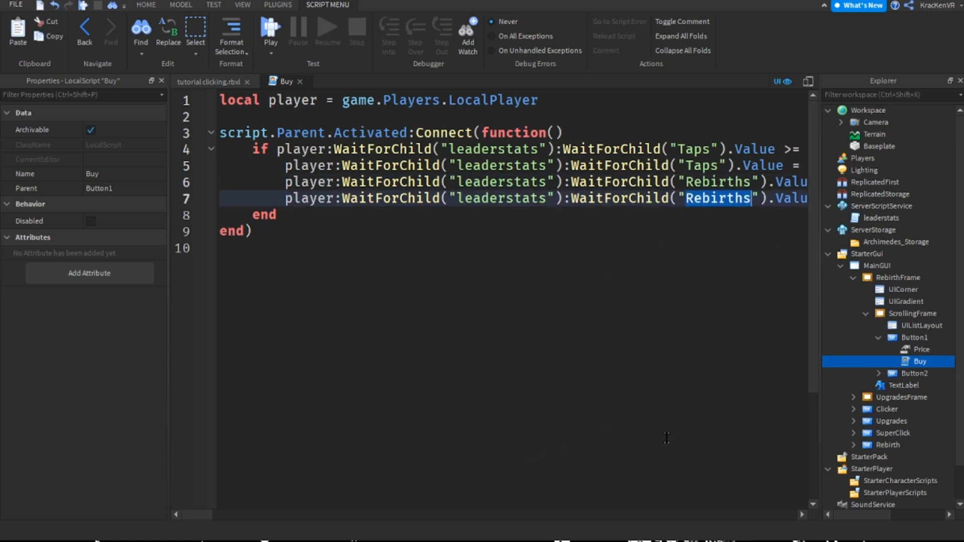
pyautogui.write('Gems')
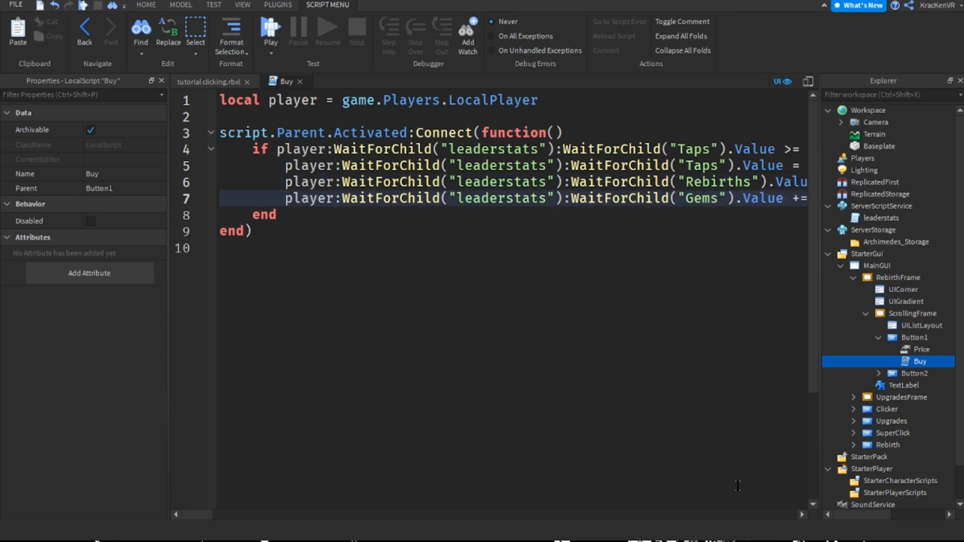
pyautogui.moveTo(198, 515); pyautogui.dragTo(206, 515)
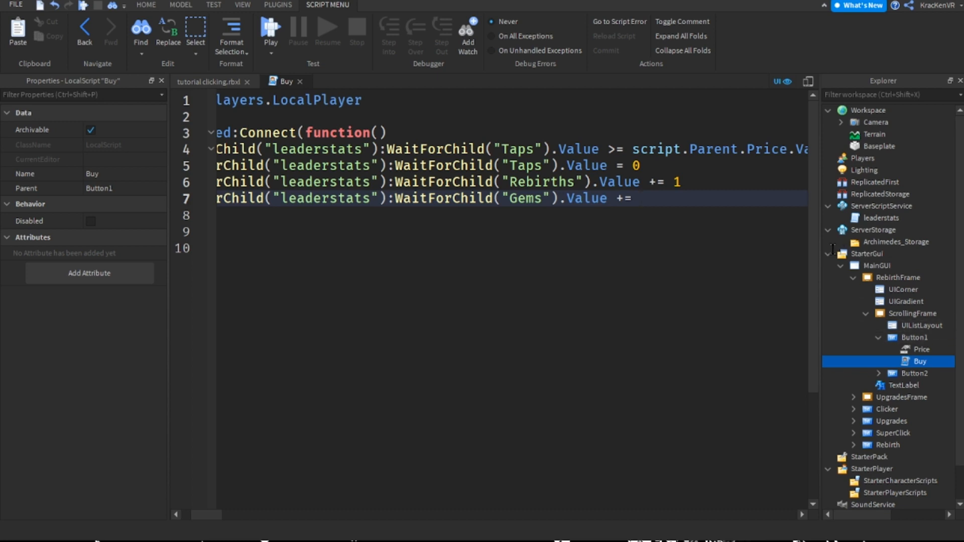
# Complete line 7 of Button1's Buy script so Gems increases by script.Parent.Price.Value * 10, and close the script
pyautogui.click(920, 350)
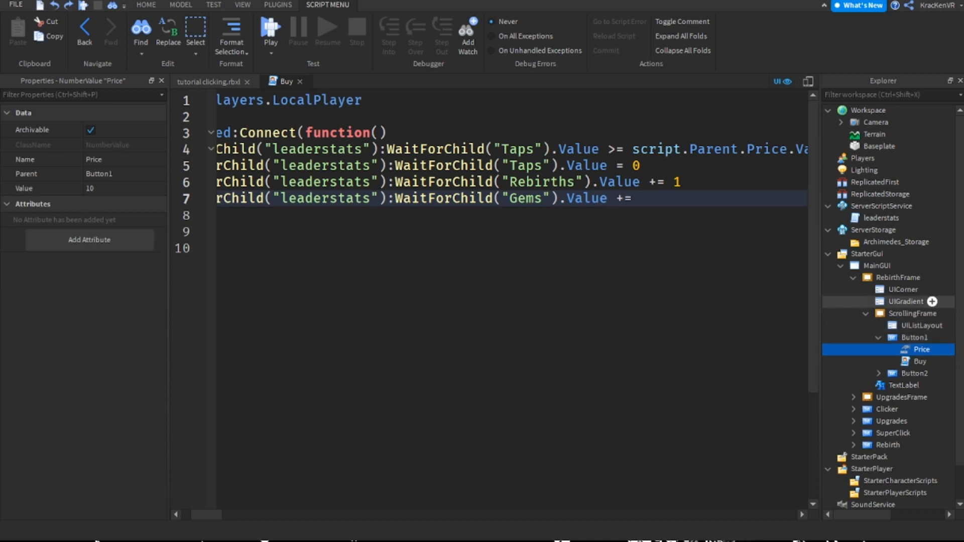
pyautogui.click(874, 254)
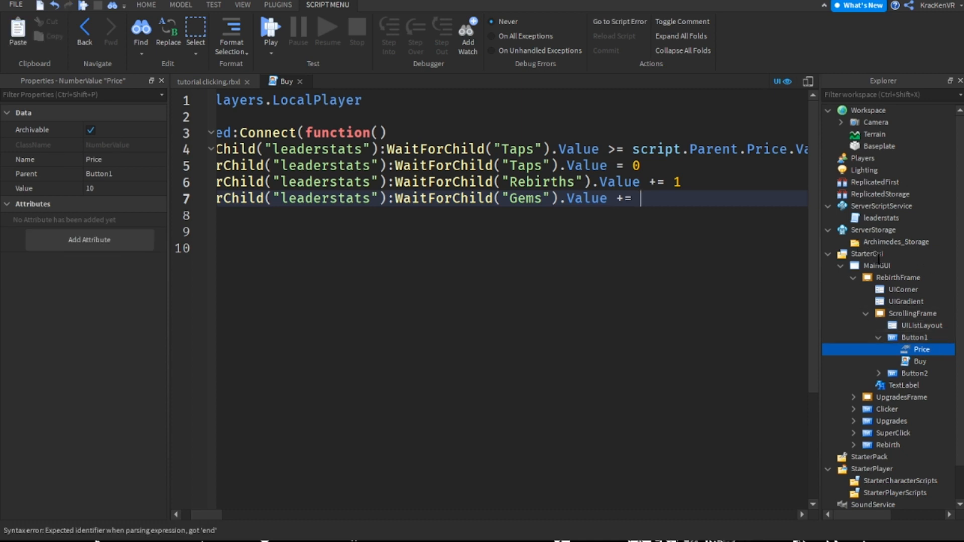
pyautogui.write('script.Parent.Price.V')
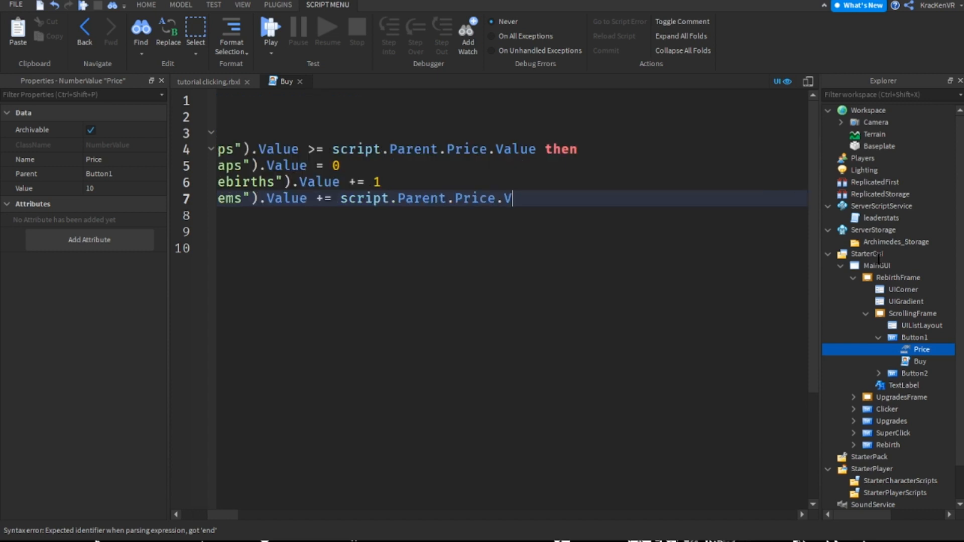
pyautogui.write('alue * 10')
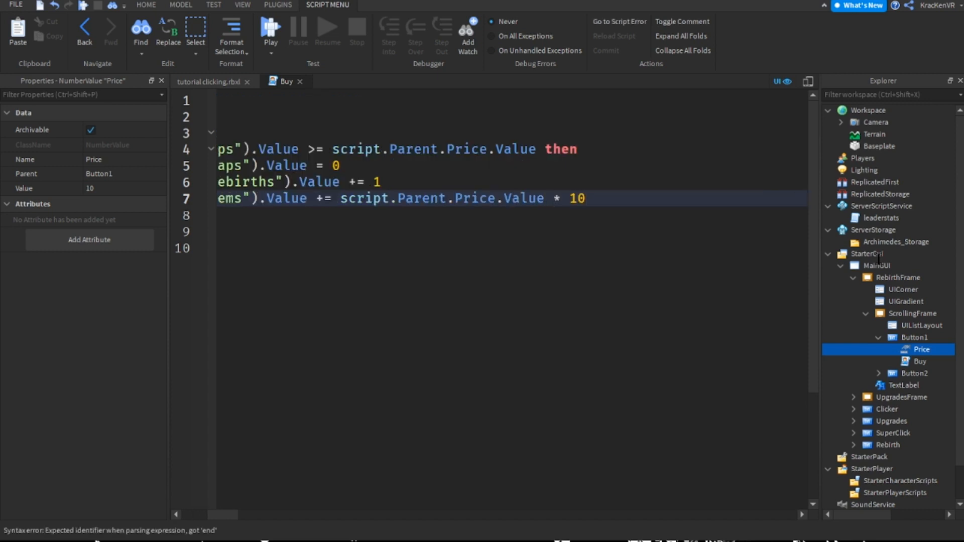
pyautogui.moveTo(220, 515); pyautogui.dragTo(197, 514)
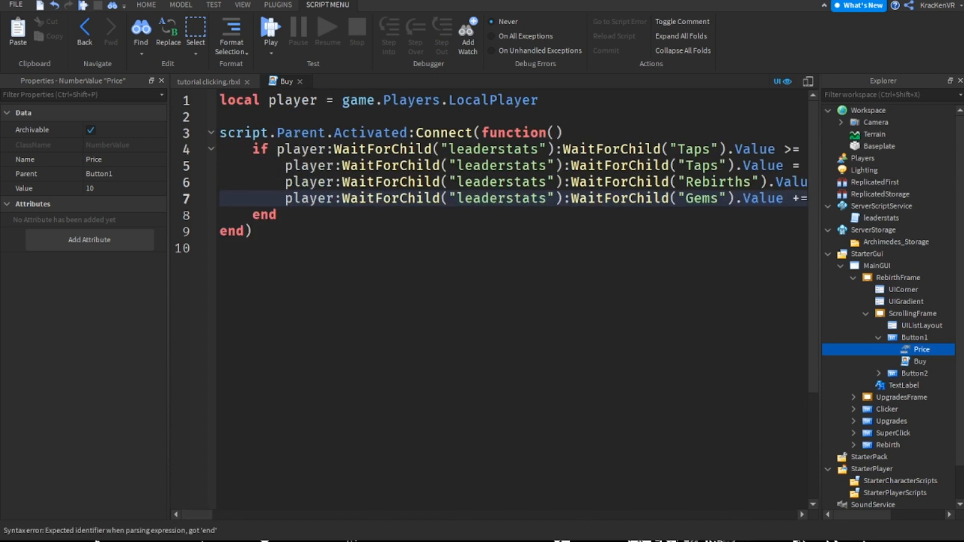
pyautogui.click(300, 82)
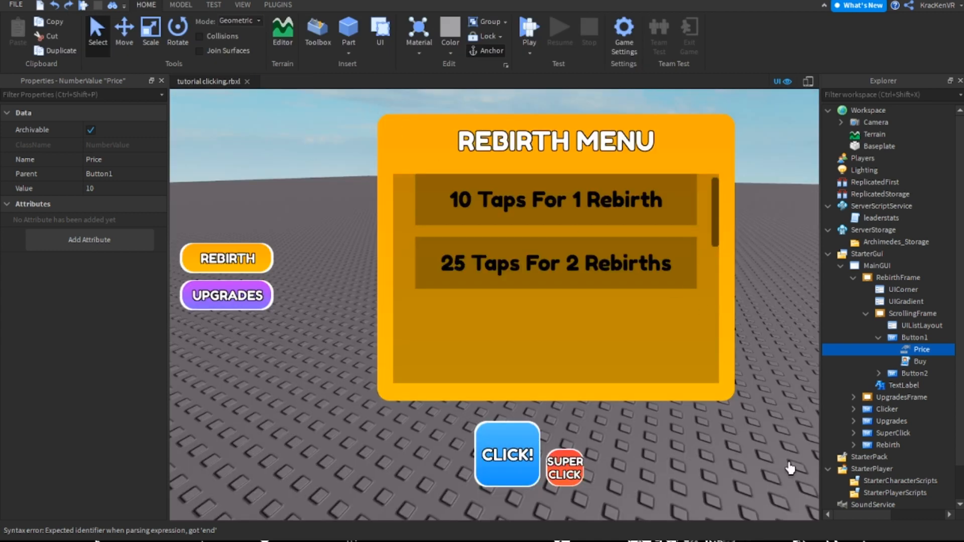
pyautogui.click(810, 512)
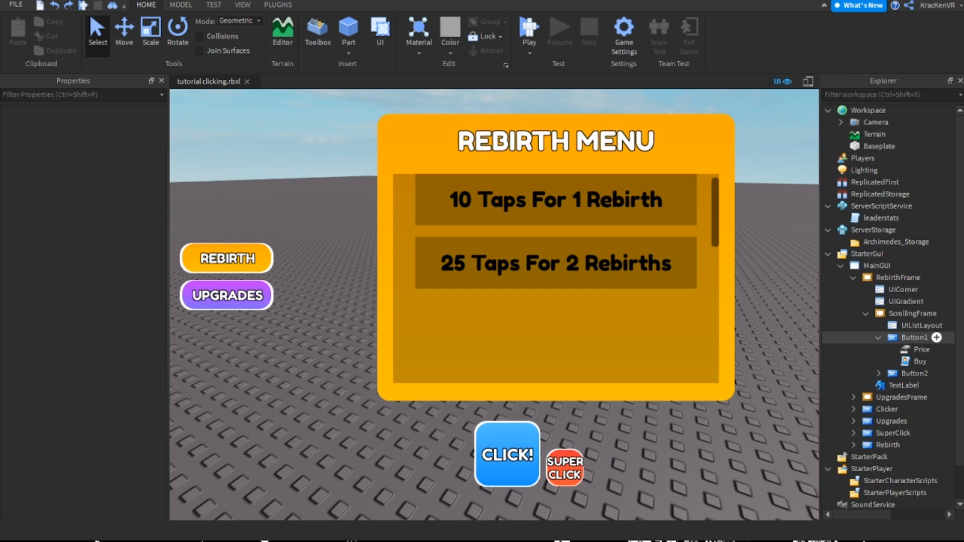
# Reopen Button1's Buy script, copy the whole Gems line 7, and close the script
pyautogui.click(878, 338)
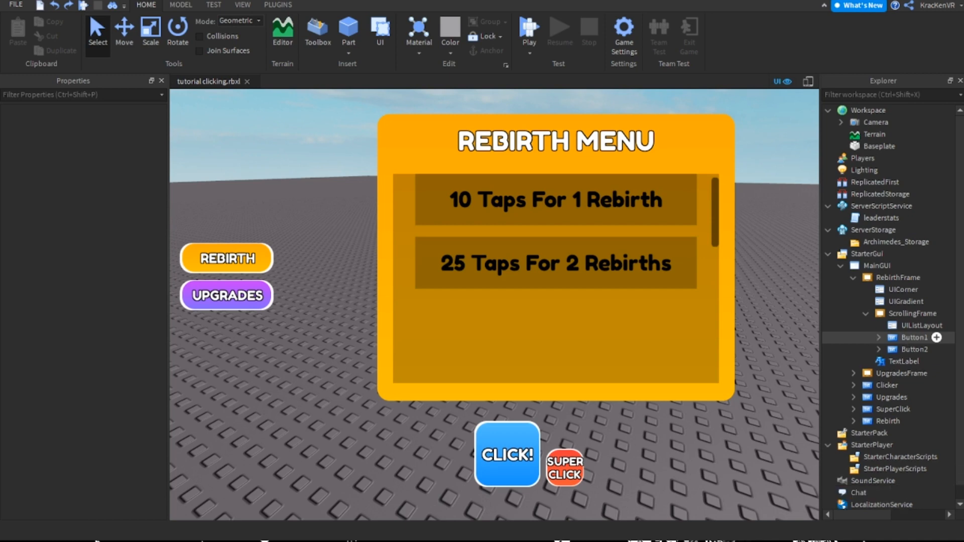
pyautogui.click(878, 338)
pyautogui.click(919, 361)
pyautogui.doubleClick(918, 362)
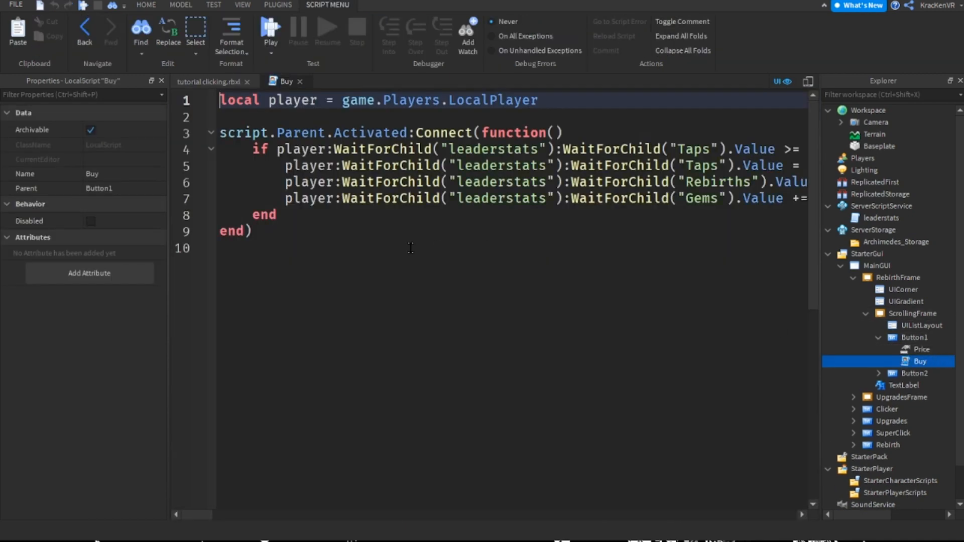
pyautogui.moveTo(285, 198); pyautogui.dragTo(310, 198)
pyautogui.click(448, 198)
pyautogui.hscroll(12, 556, 252)
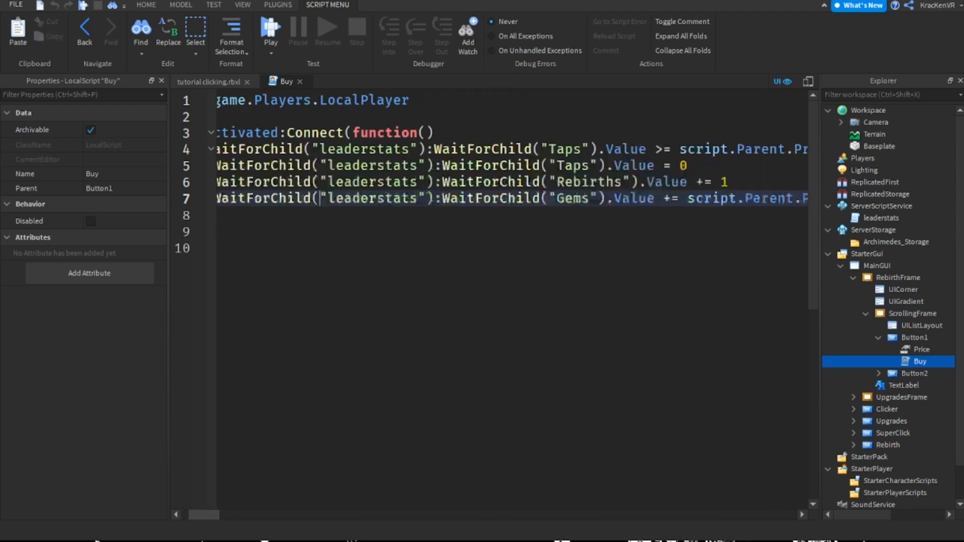
pyautogui.hscroll(-12, 548, 290)
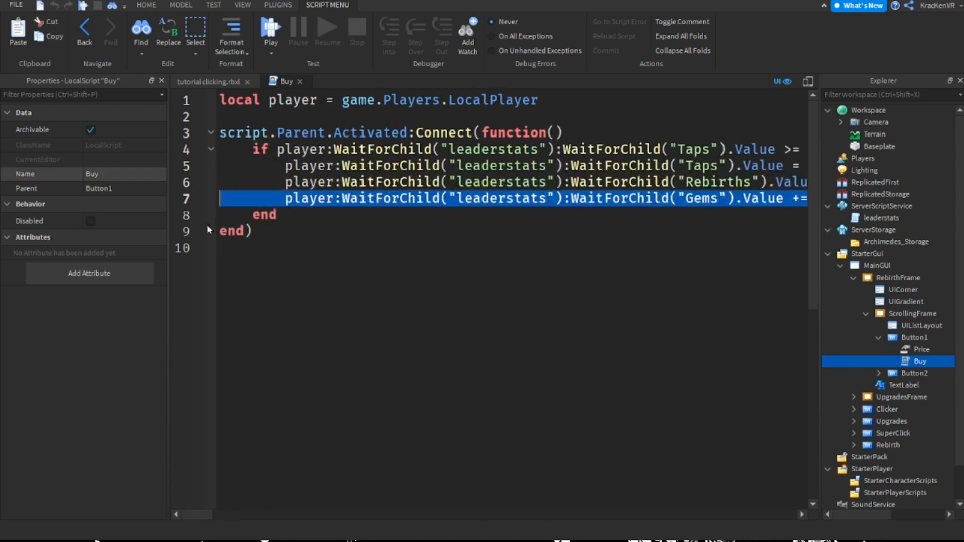
pyautogui.click(350, 149)
pyautogui.click(300, 82)
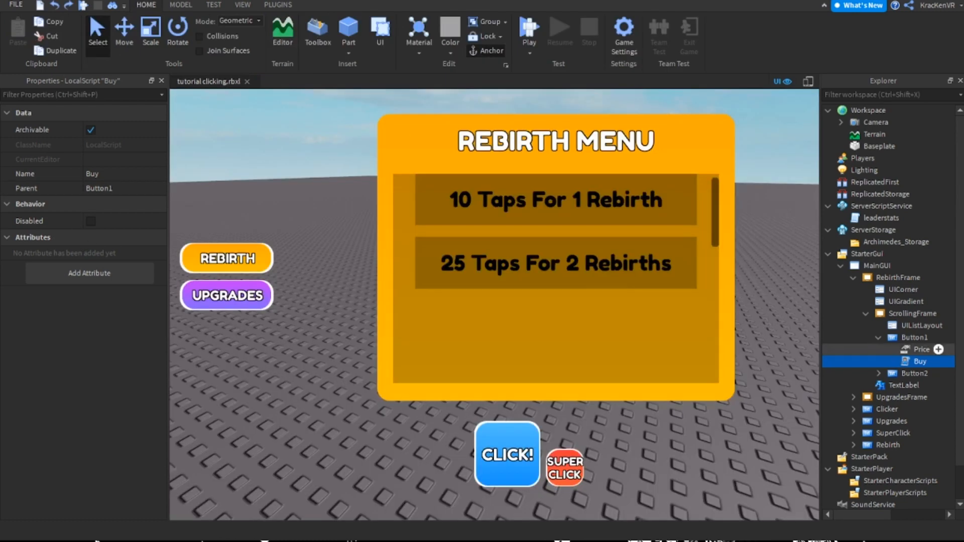
# Paste the copied Gems line on a new line below the Rebirths line in Button2's Buy script, and close it
pyautogui.click(878, 337)
pyautogui.click(880, 362)
pyautogui.click(878, 349)
pyautogui.doubleClick(919, 373)
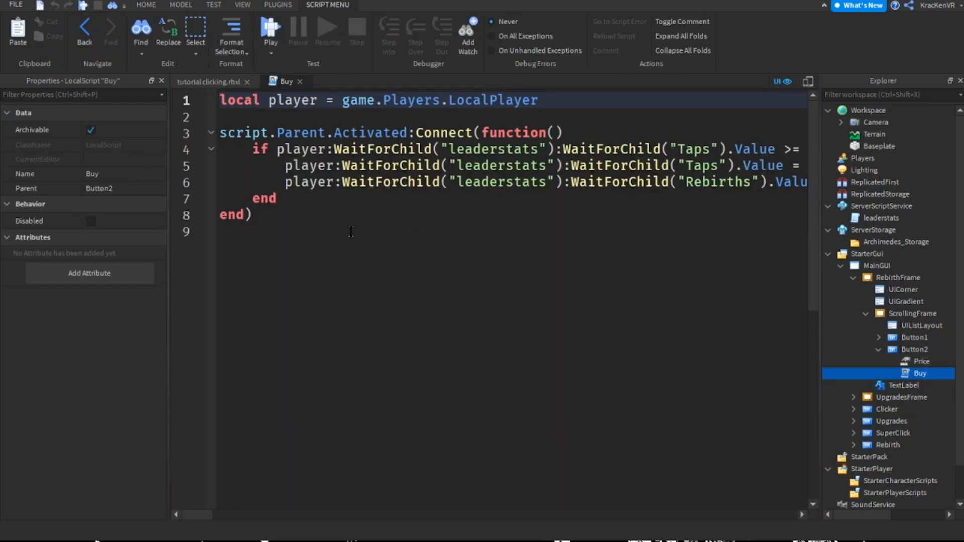
pyautogui.click(286, 182)
pyautogui.press('End')
pyautogui.press('Return')
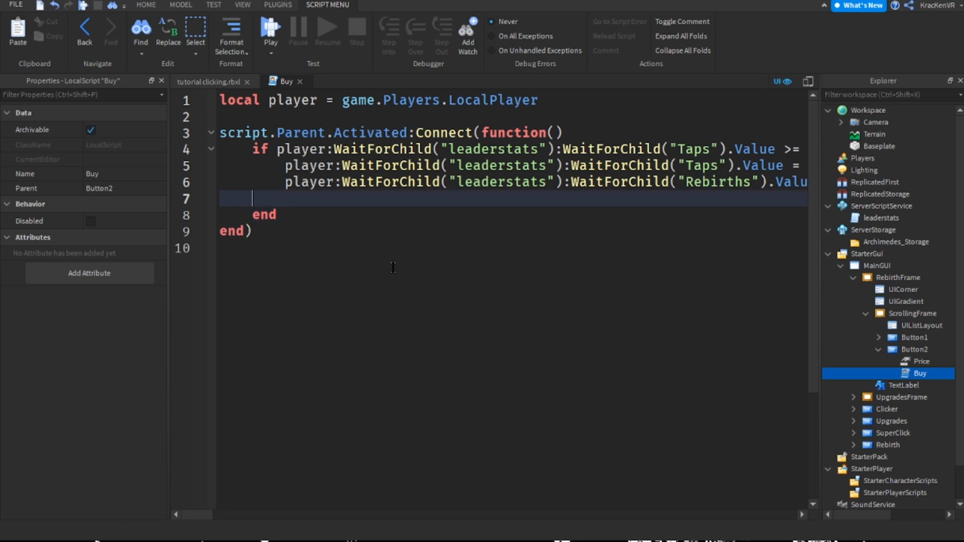
pyautogui.hotkey('ctrl', 'v')
pyautogui.moveTo(230, 514); pyautogui.dragTo(194, 515)
pyautogui.click(300, 81)
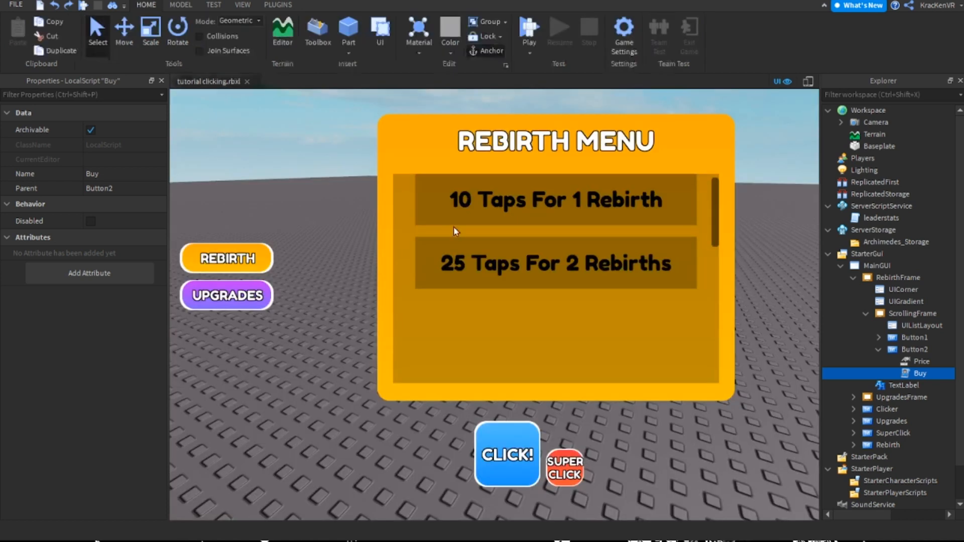
# Collapse RebirthFrame in the object tree and make the frame invisible
pyautogui.click(453, 226)
pyautogui.click(865, 314)
pyautogui.click(891, 278)
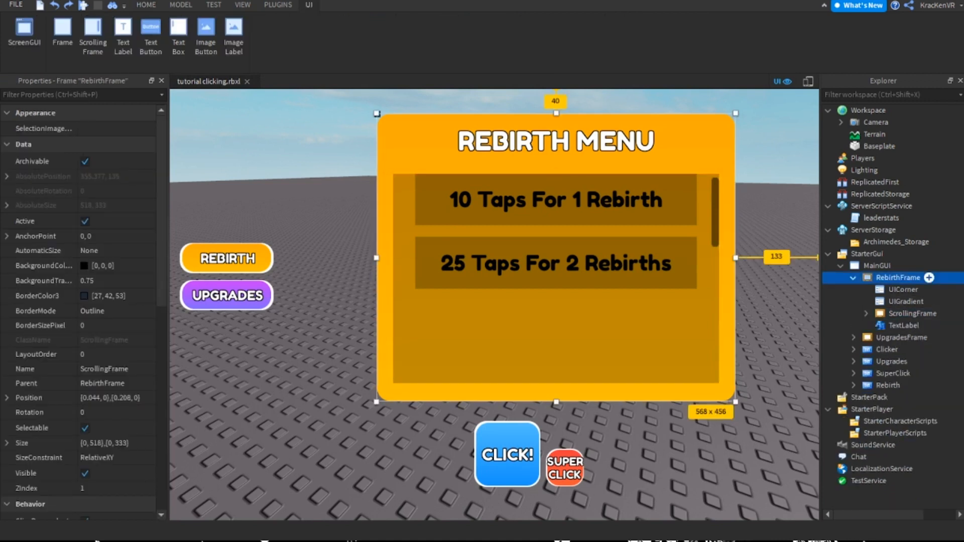
pyautogui.click(853, 277)
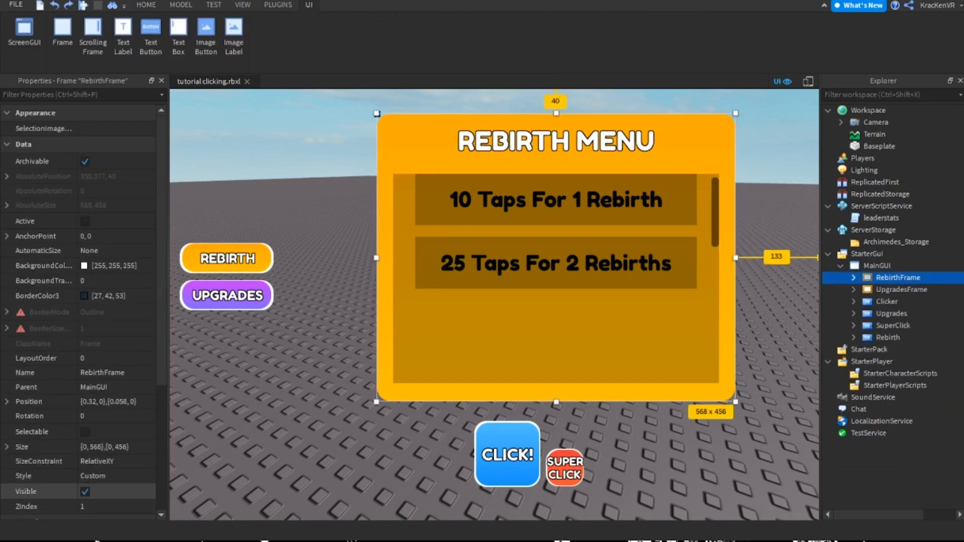
pyautogui.click(85, 491)
pyautogui.click(599, 303)
# Start a playtest, open the Rebirth menu, earn taps with both click buttons, and buy the "10 Taps For 1 Rebirth" option
pyautogui.press('F5')
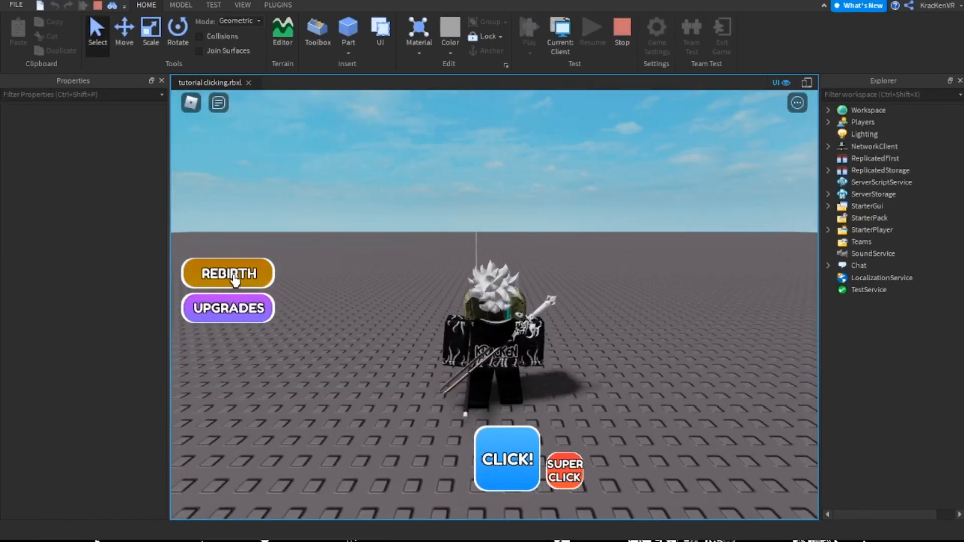
pyautogui.click(235, 280)
pyautogui.click(487, 463)
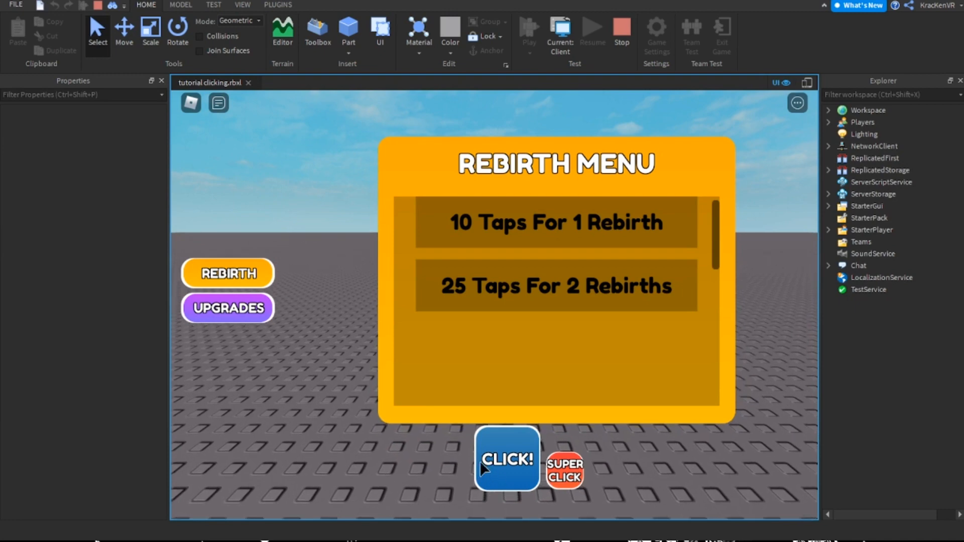
pyautogui.click(487, 464)
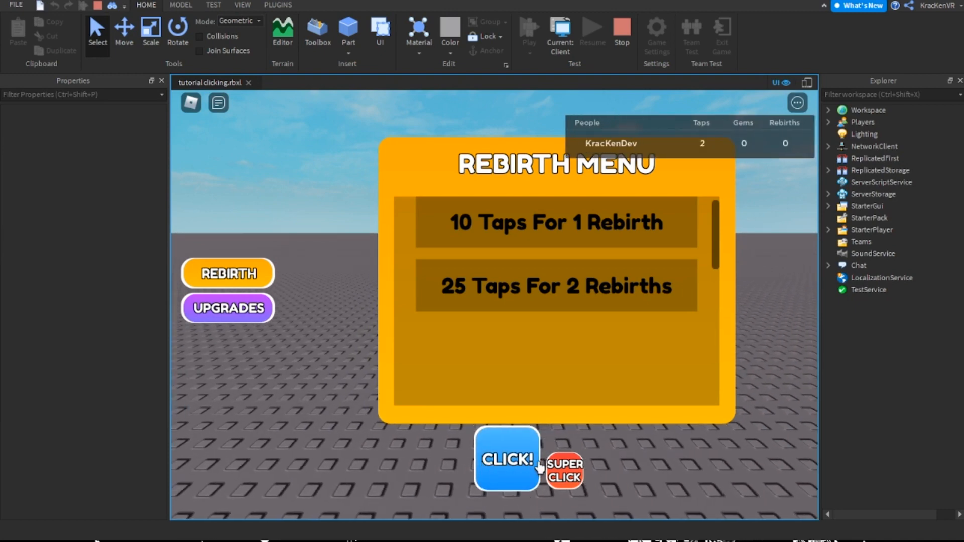
pyautogui.click(564, 476)
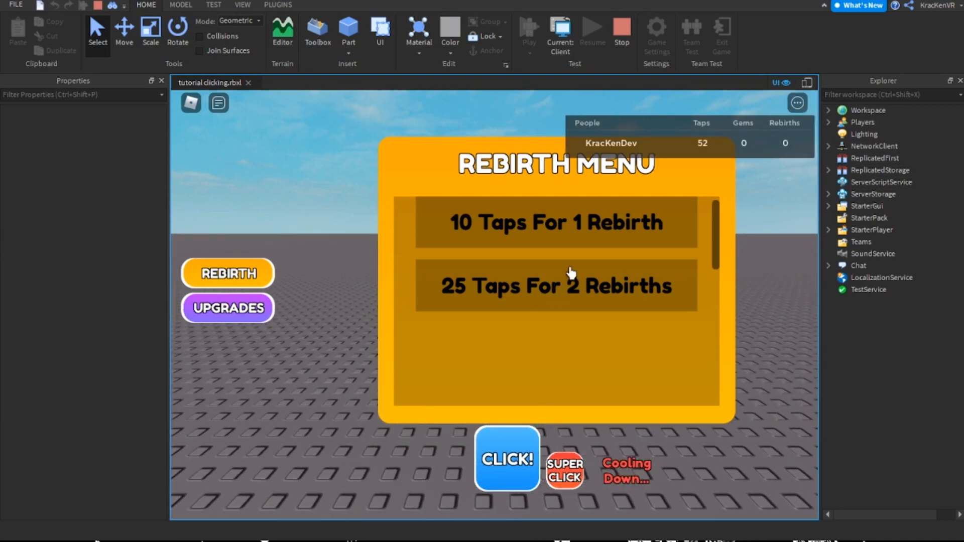
pyautogui.click(586, 217)
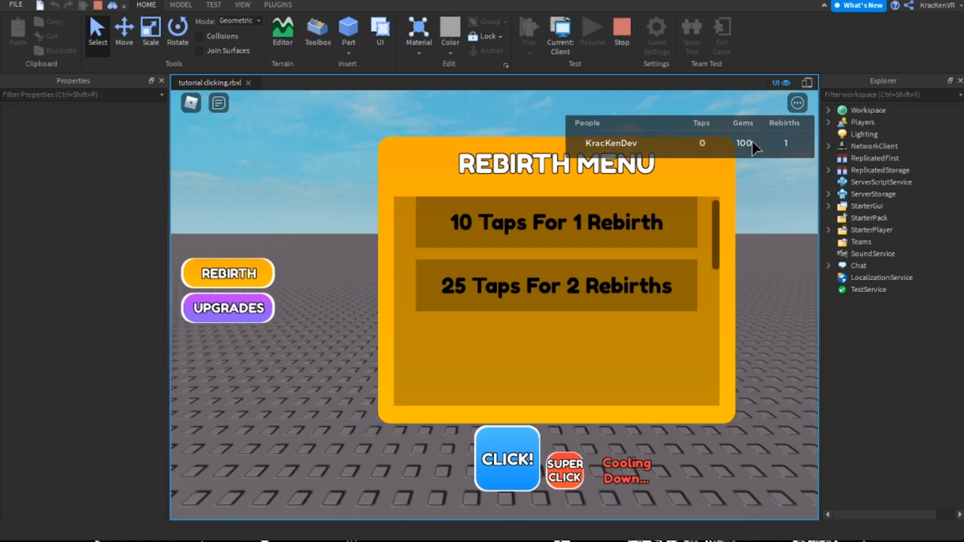
pyautogui.moveTo(790, 259); pyautogui.dragTo(752, 274, button='right')
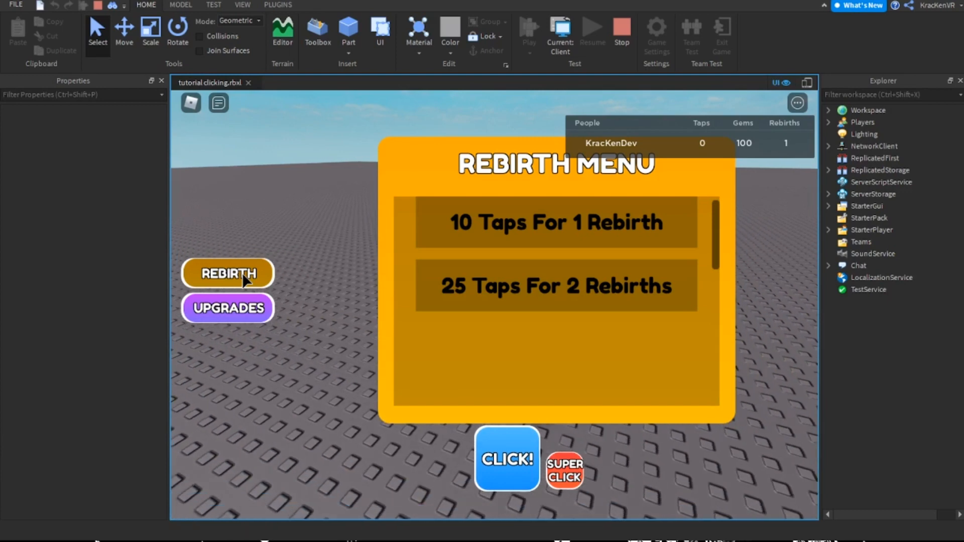
# Earn more taps with the normal and super click buttons, and buy the "25 Taps For 2 Rebirths" option
pyautogui.click(479, 453)
pyautogui.click(490, 456)
pyautogui.click(559, 476)
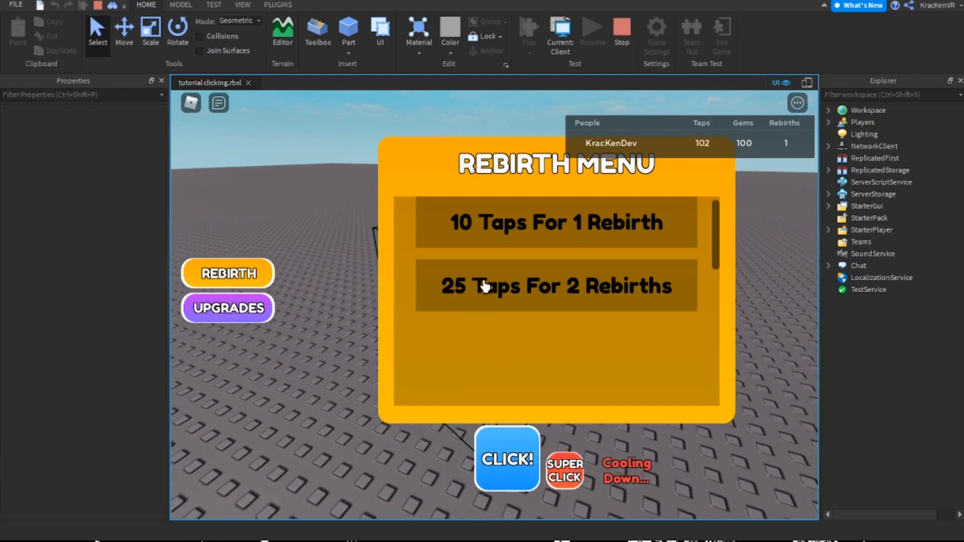
pyautogui.moveTo(331, 299); pyautogui.dragTo(336, 289, button='right')
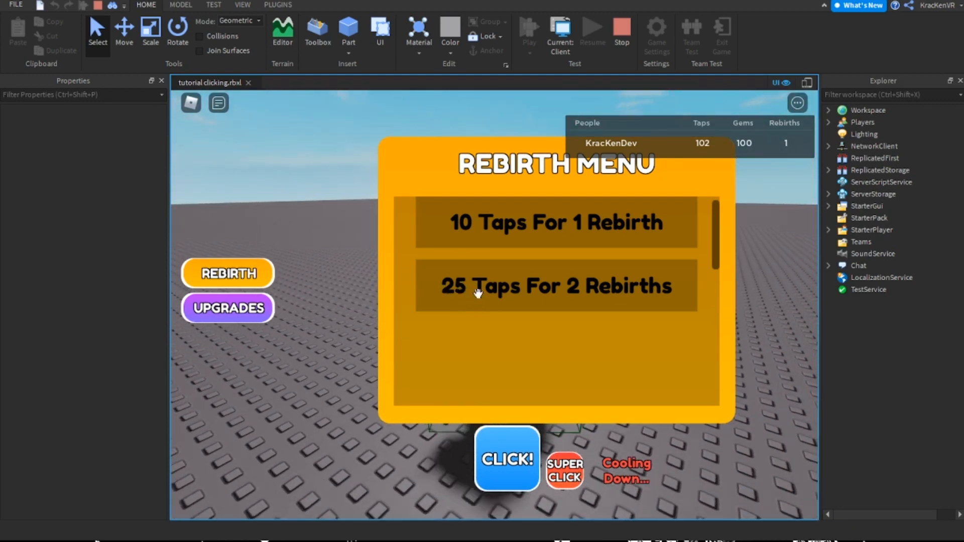
pyautogui.click(658, 271)
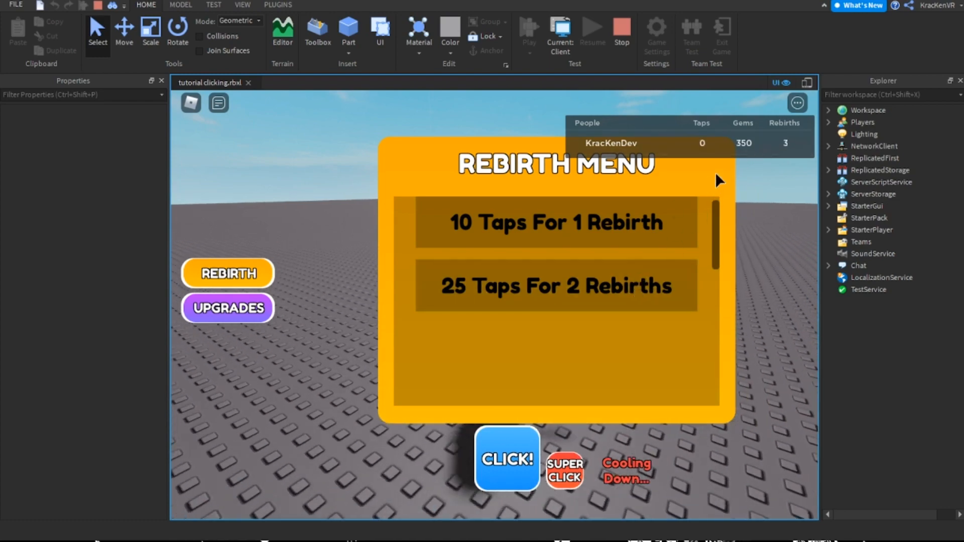
# Close the Rebirth menu, test opening and closing the Upgrades menu, and stop the playtest
pyautogui.click(251, 274)
pyautogui.moveTo(418, 259); pyautogui.dragTo(562, 311, button='right')
pyautogui.press('s')
pyautogui.click(219, 316)
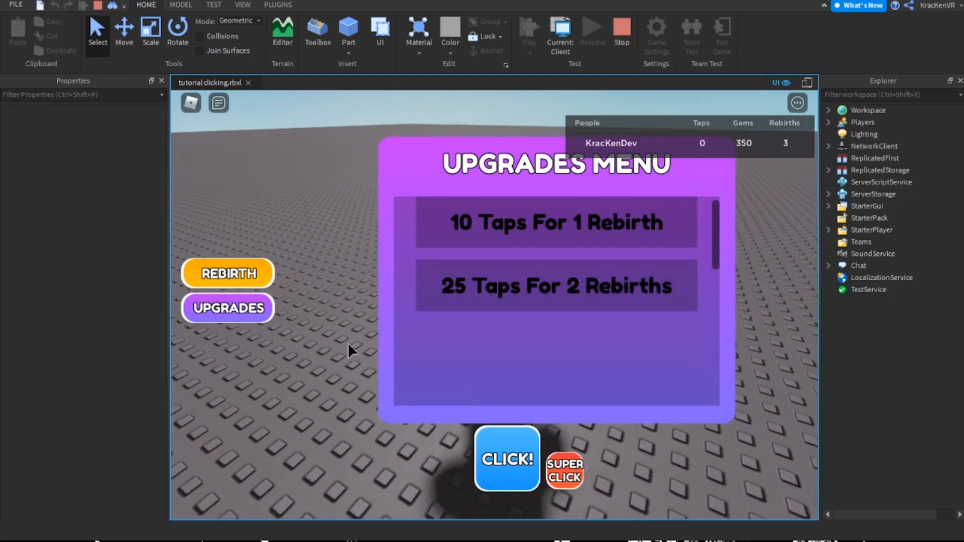
pyautogui.click(254, 321)
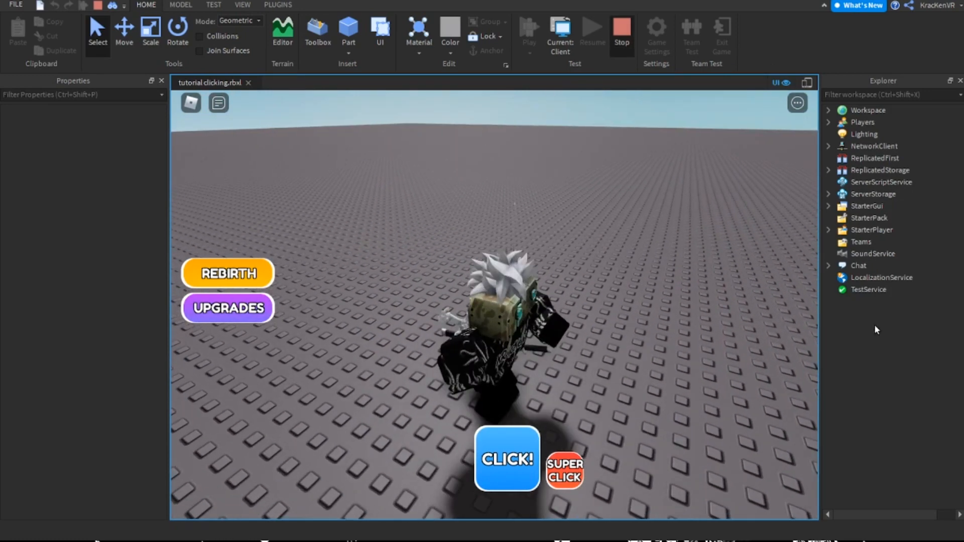
pyautogui.hotkey('shift', 'F5')
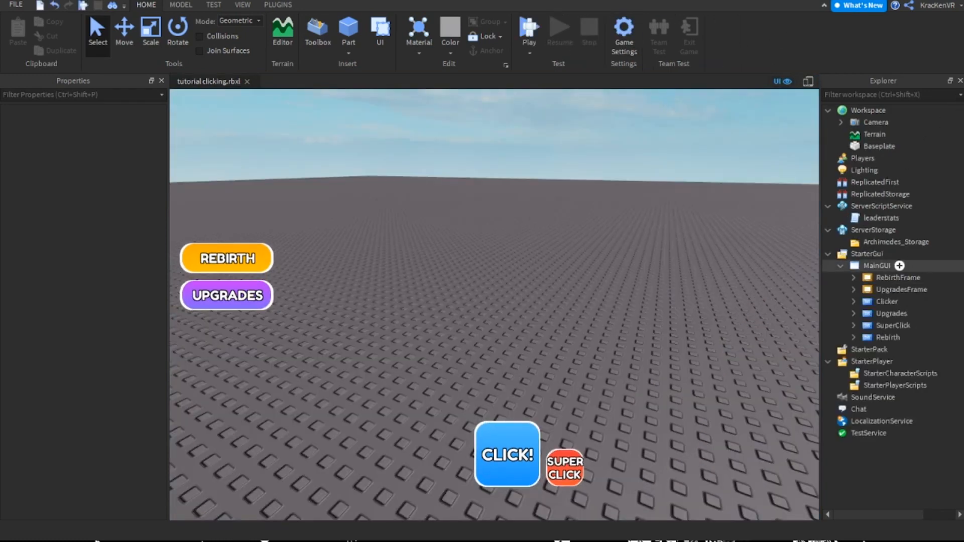
# Select UpgradesFrame under MainGUI and make it visible
pyautogui.click(897, 278)
pyautogui.click(901, 289)
pyautogui.press('Down')
pyautogui.click(901, 290)
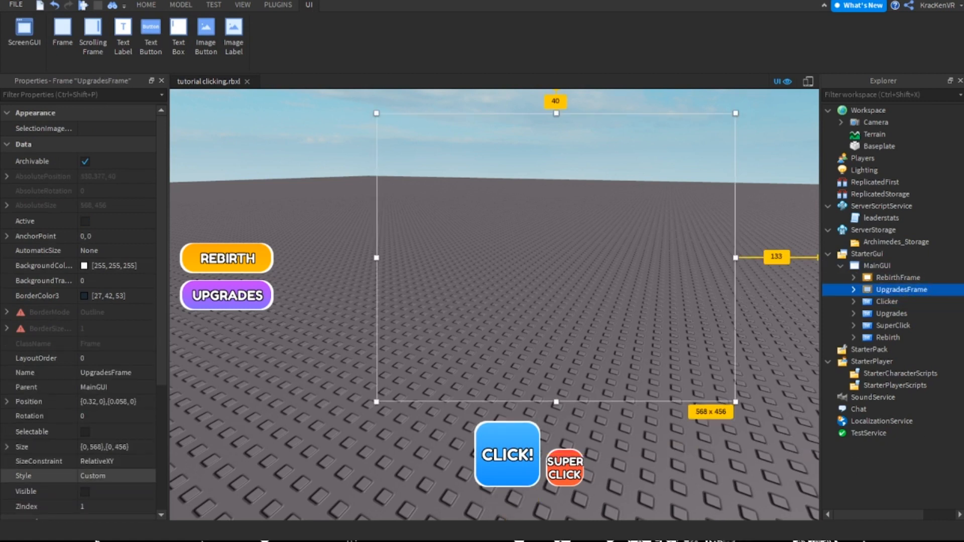
pyautogui.click(85, 491)
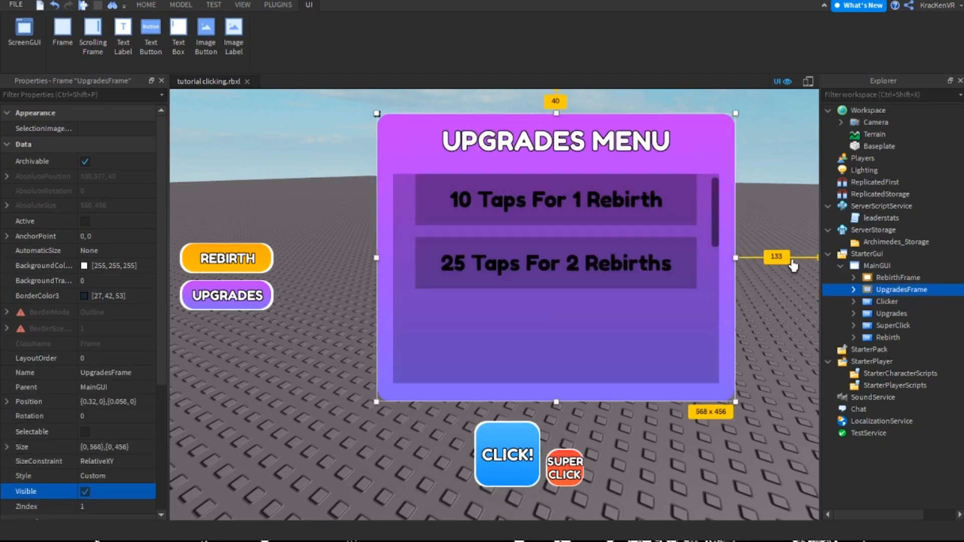
# Replace the text of Button1, the first button in UpgradesFrame, with "Click Cooldown:"
pyautogui.click(683, 206)
pyautogui.doubleClick(554, 221)
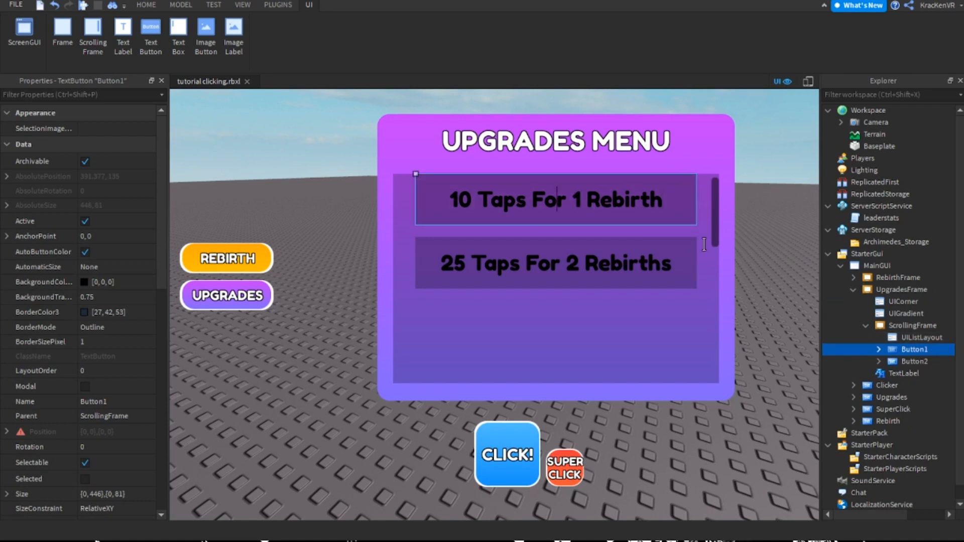
pyautogui.tripleClick(563, 195)
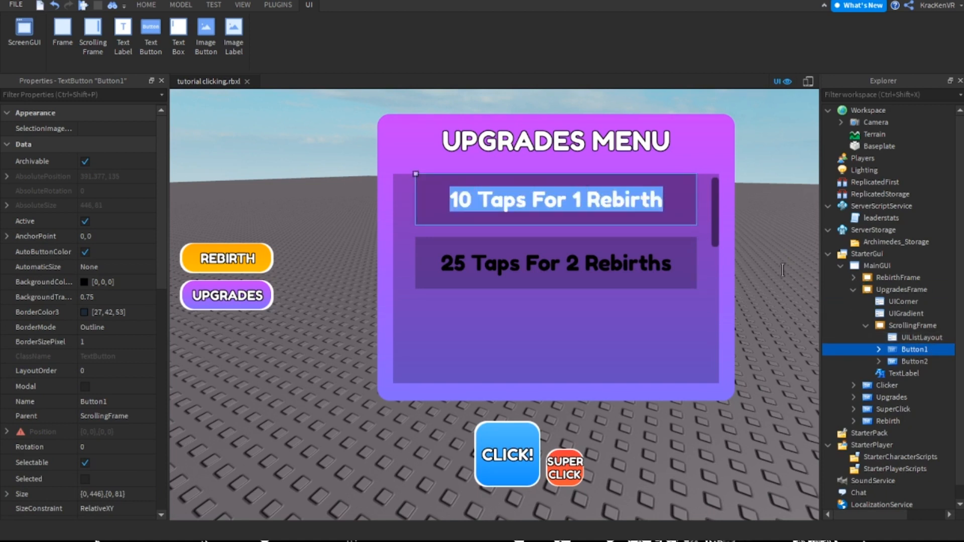
pyautogui.write('1')
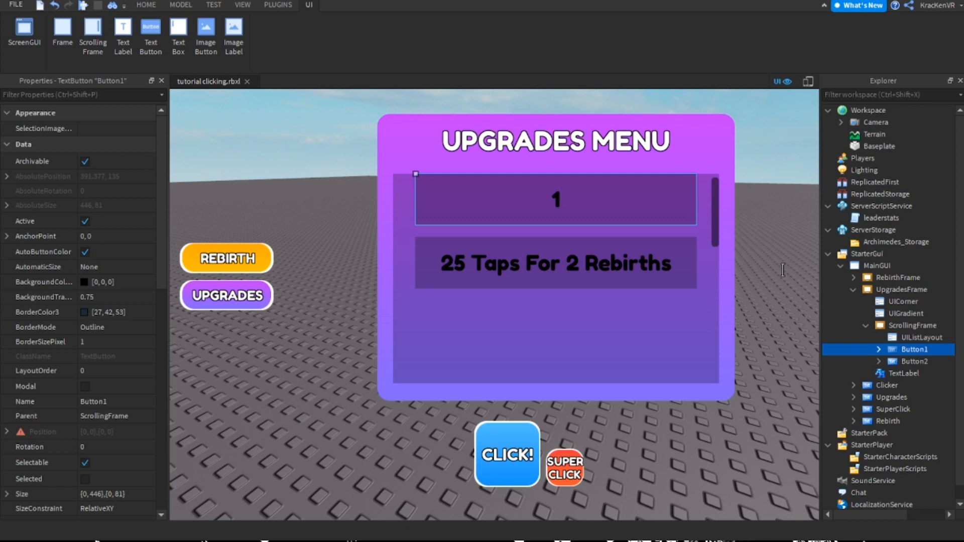
pyautogui.write('Click Cooldown:')
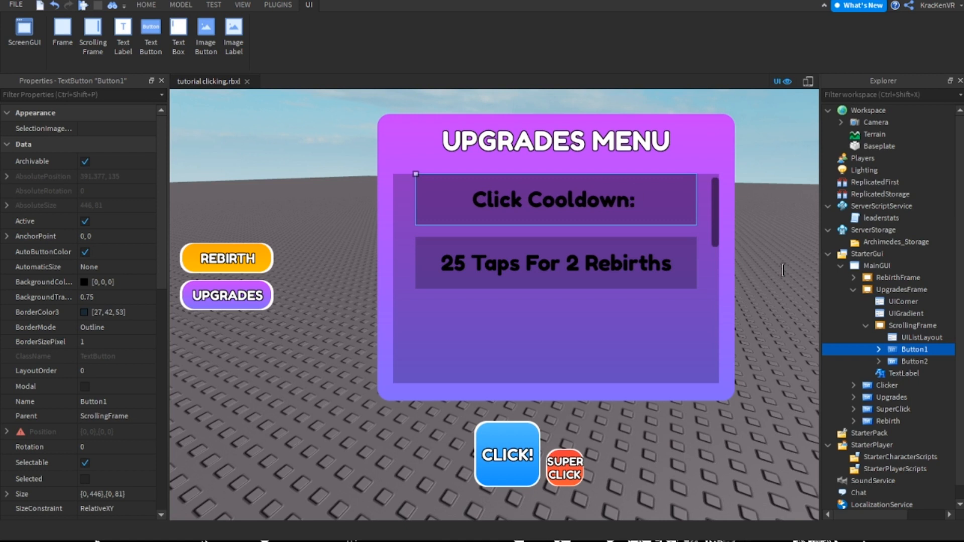
pyautogui.press('Return')
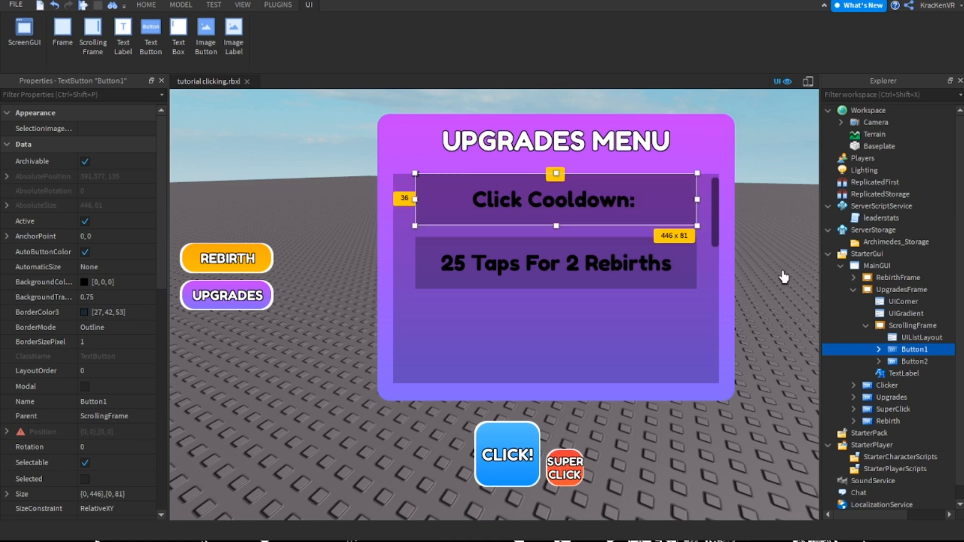
# Append the price "1000 Gems" to the Click Cooldown text on Button1
pyautogui.doubleClick(639, 215)
pyautogui.press('Left')
pyautogui.press('Left')
pyautogui.press('Left')
pyautogui.press('Left')
pyautogui.press('Left')
pyautogui.press('Left')
pyautogui.press('Left')
pyautogui.press('Left')
pyautogui.press('Left')
pyautogui.press('Left')
pyautogui.press('Left')
pyautogui.press('Left')
pyautogui.press('Left')
pyautogui.press('Left')
pyautogui.press('Left')
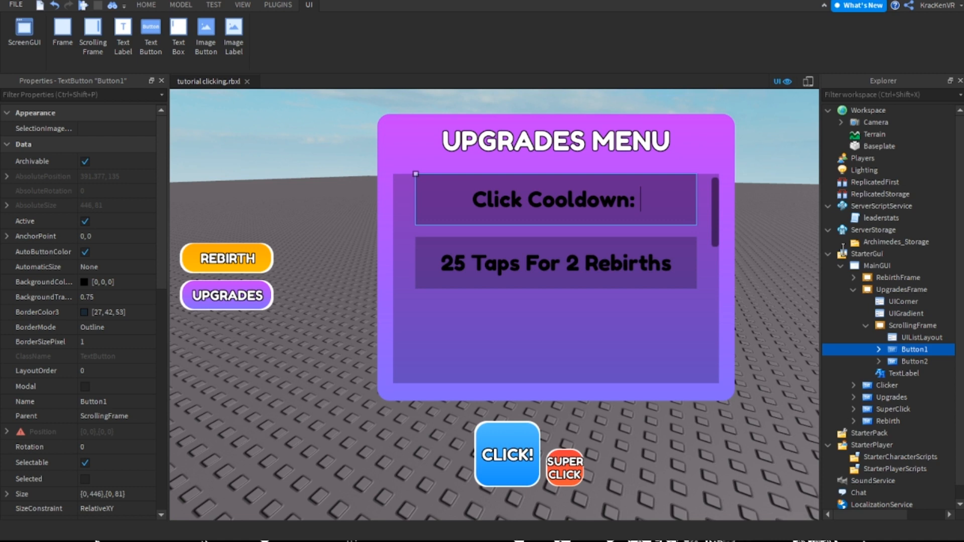
pyautogui.click(878, 349)
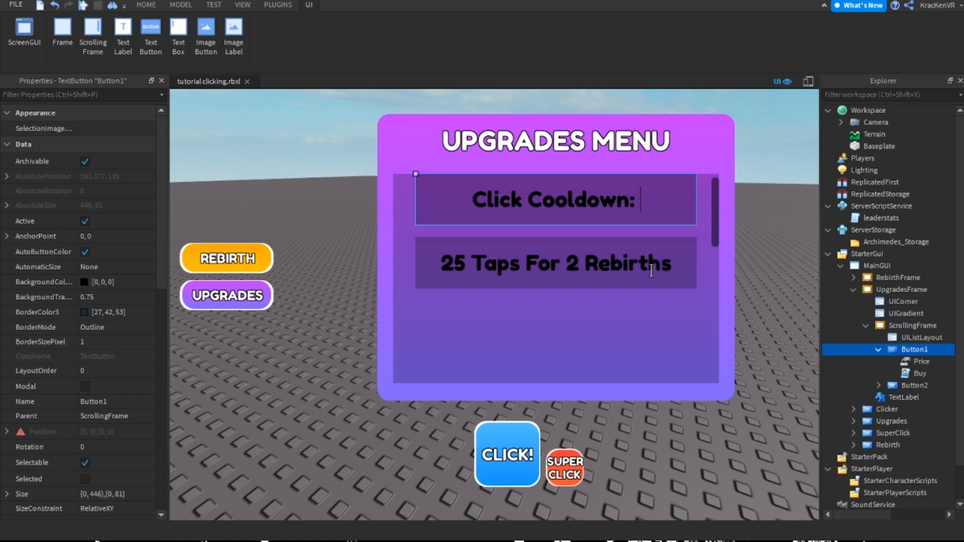
pyautogui.write('1000')
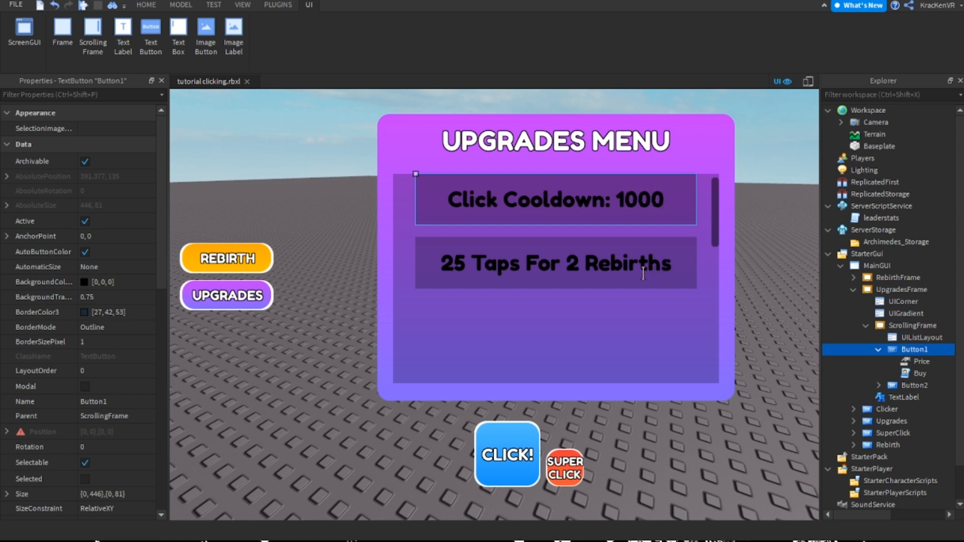
pyautogui.write(' Gems')
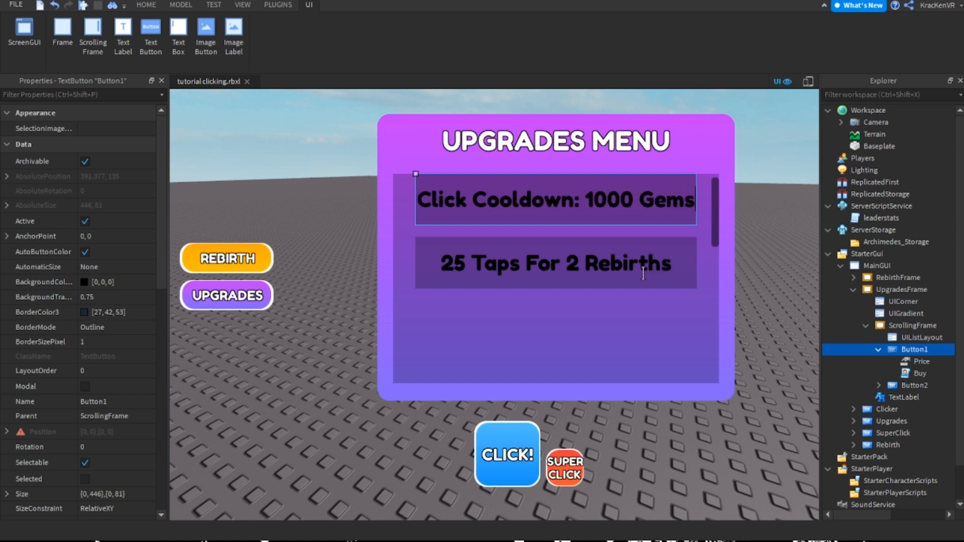
# Reduce the price in Button1's text to 10 and add a level prefix so it reads "[1/10] Click Cooldown: 10 Gems"
pyautogui.press('Left')
pyautogui.press('Left')
pyautogui.press('Left')
pyautogui.press('Left')
pyautogui.press('Left')
pyautogui.press('BackSpace')
pyautogui.press('BackSpace')
pyautogui.write('[]')
pyautogui.press('Left')
pyautogui.press('BackSpace')
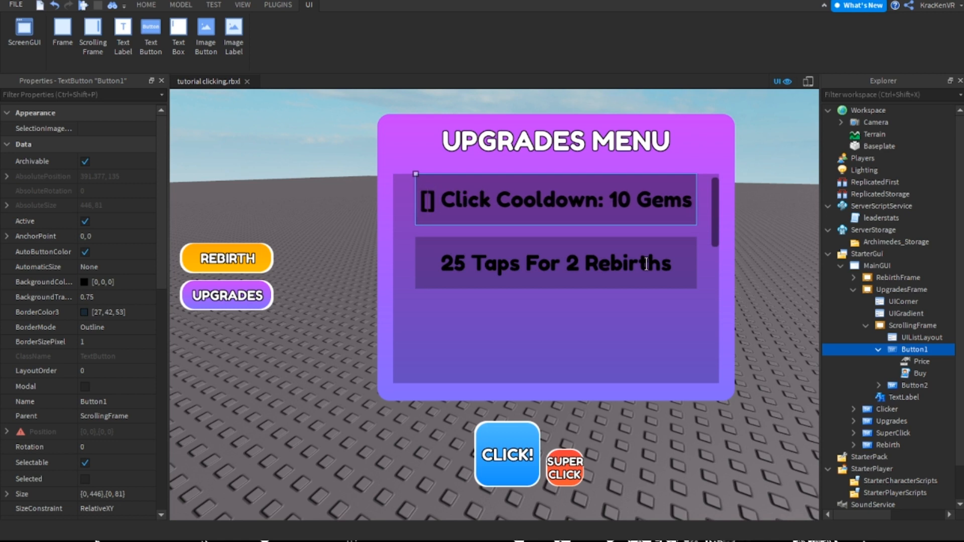
pyautogui.write('1/10')
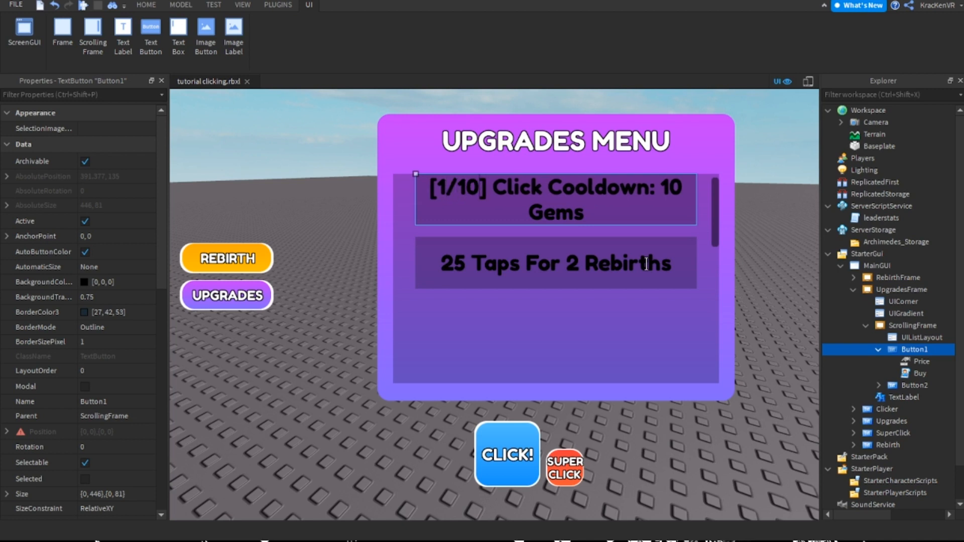
pyautogui.click(651, 265)
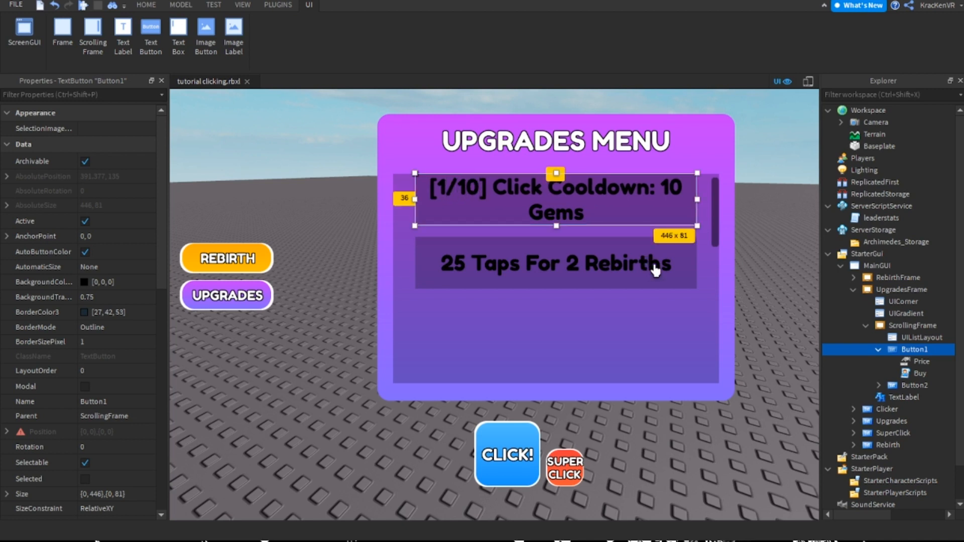
# Copy the first upgrade button's text and paste it over the "25 Taps For 2 Rebirths" text on Button2
pyautogui.doubleClick(688, 255)
pyautogui.hotkey('ctrl', 'c')
pyautogui.doubleClick(665, 329)
pyautogui.hotkey('ctrl', 'v')
pyautogui.click(689, 373)
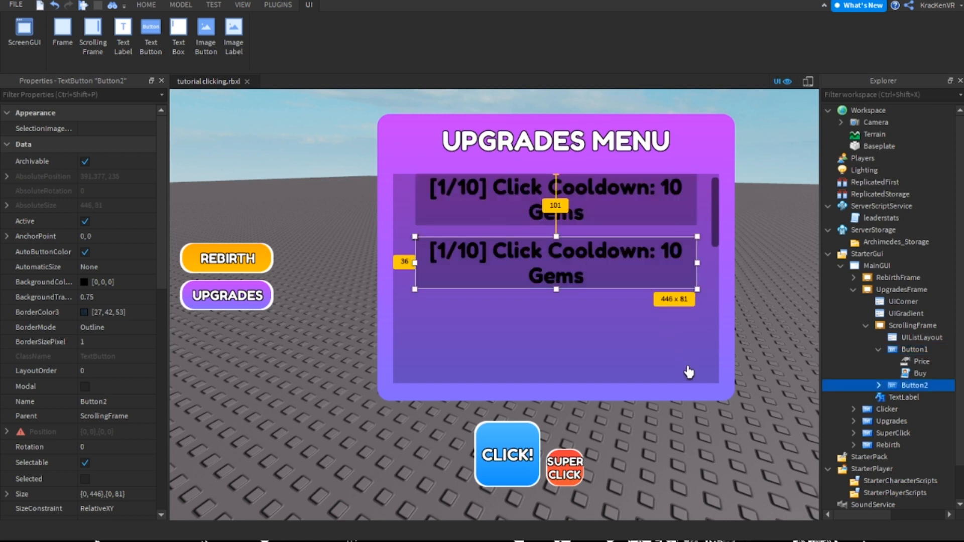
# Add a LocalScript to Button1 and replace its default code with a "while wait(0.01) do" loop
pyautogui.click(878, 350)
pyautogui.click(914, 349)
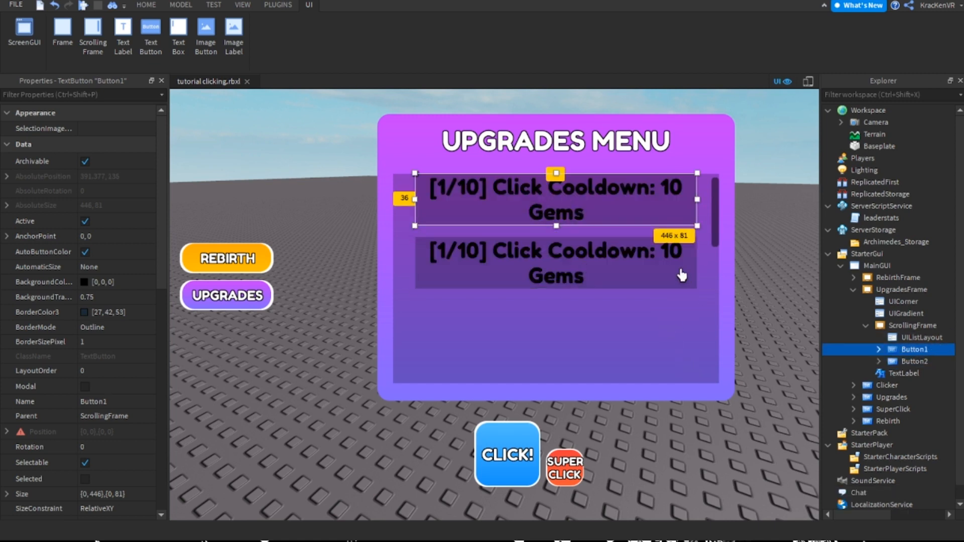
pyautogui.click(878, 349)
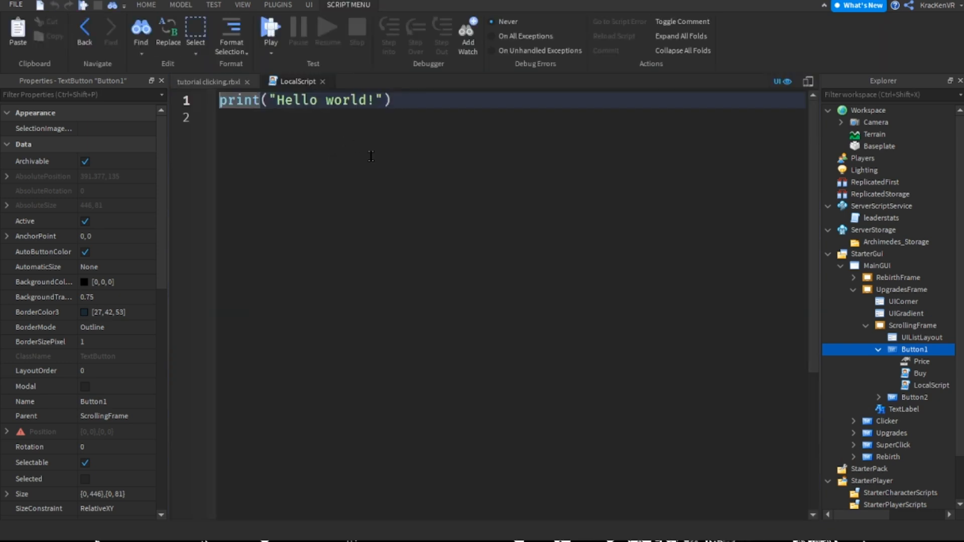
pyautogui.moveTo(326, 99); pyautogui.dragTo(396, 100)
pyautogui.click(582, 126)
pyautogui.moveTo(567, 107); pyautogui.dragTo(220, 102)
pyautogui.press('BackSpace')
pyautogui.write('while wait(0.01) do')
pyautogui.press('Return')
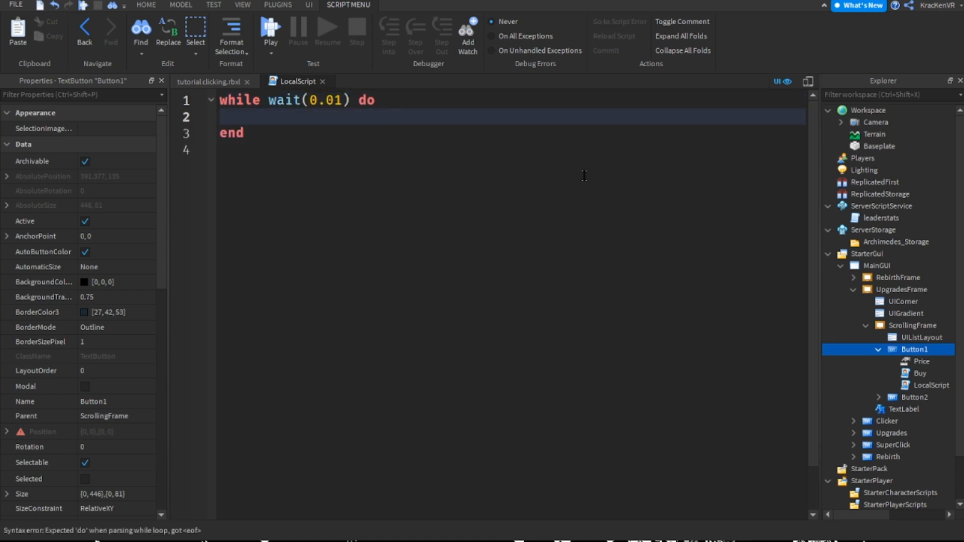
pyautogui.press('Up')
pyautogui.press('Right')
pyautogui.press('Right')
pyautogui.press('Right')
pyautogui.press('Right')
pyautogui.press('Right')
pyautogui.press('Right')
pyautogui.press('Right')
pyautogui.press('Right')
pyautogui.press('Right')
pyautogui.press('Right')
pyautogui.press('Right')
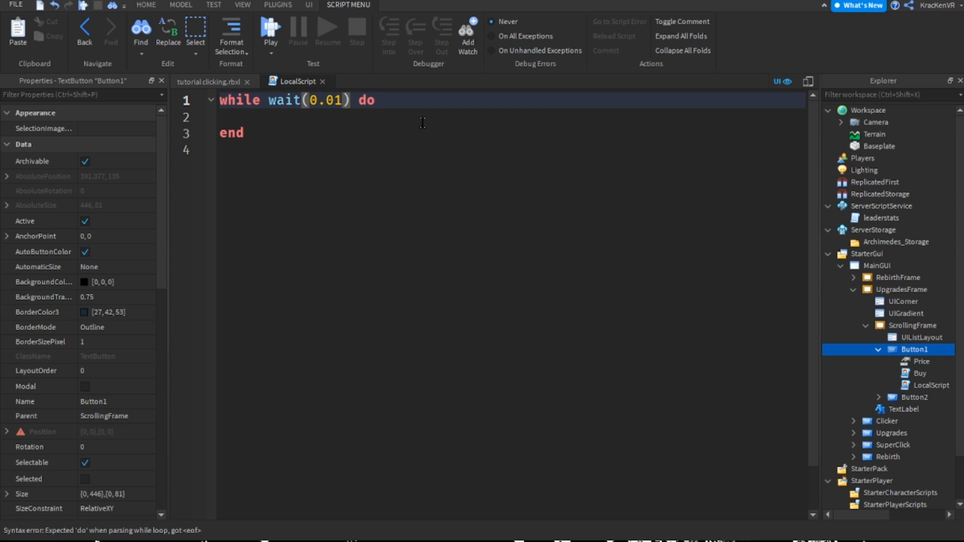
pyautogui.hotkey('shift', 'Left')
pyautogui.hotkey('shift', 'Left')
pyautogui.hotkey('shift', 'Left')
pyautogui.hotkey('shift', 'Left')
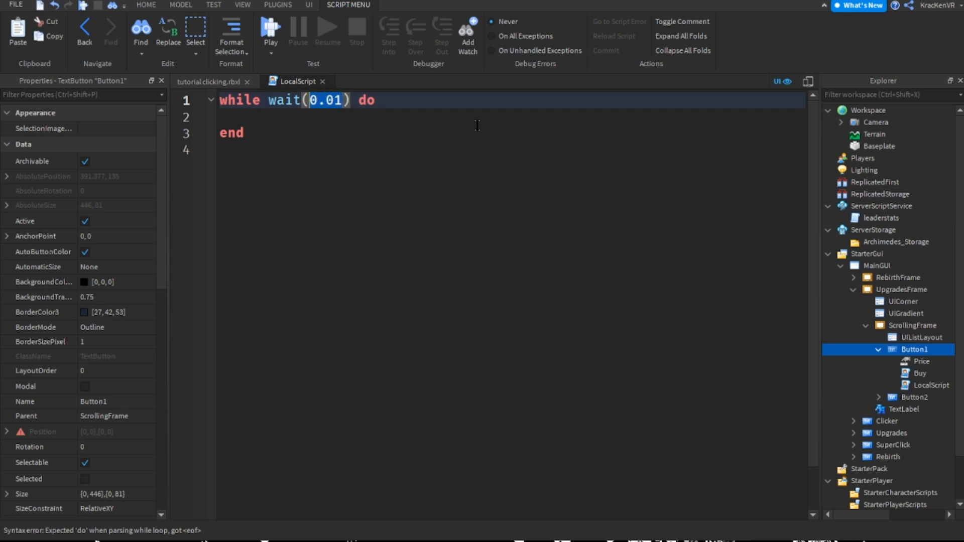
pyautogui.press('End')
pyautogui.press('Left')
pyautogui.press('Left')
pyautogui.press('Left')
pyautogui.press('Left')
pyautogui.press('Left')
pyautogui.press('Left')
pyautogui.press('Left')
pyautogui.press('Left')
pyautogui.press('Left')
pyautogui.press('Right')
pyautogui.press('Right')
pyautogui.press('Right')
pyautogui.press('Right')
pyautogui.press('Right')
pyautogui.press('Right')
pyautogui.press('Down')
pyautogui.press('Up')
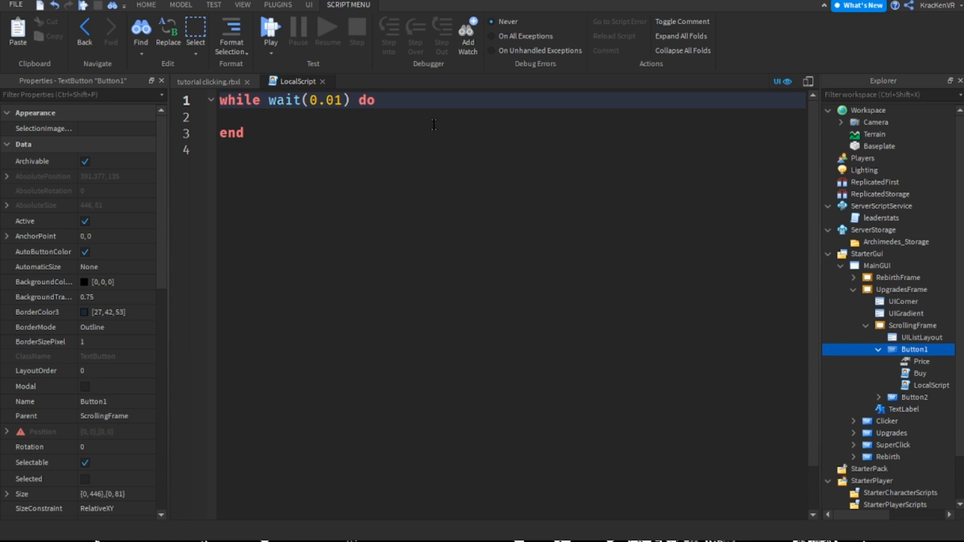
pyautogui.press('Down')
pyautogui.write('wait(')
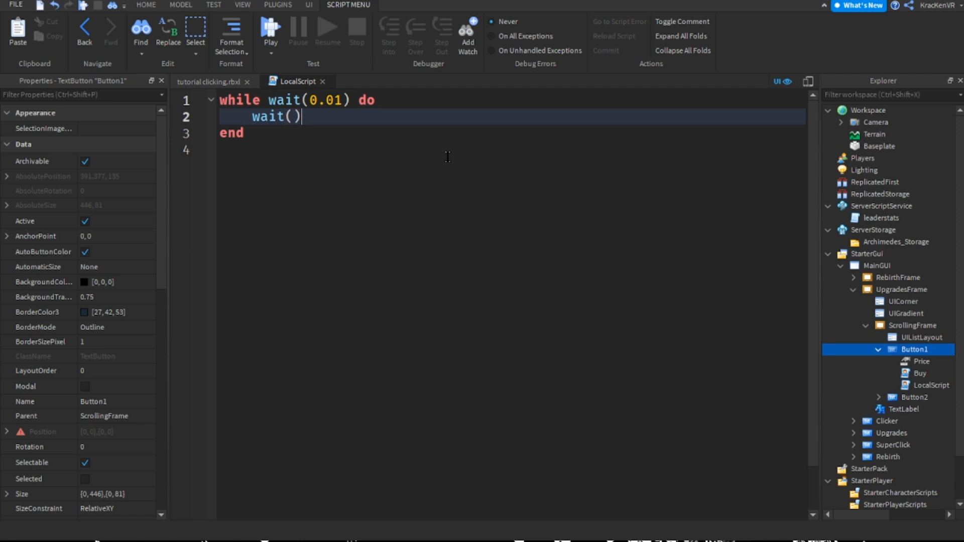
pyautogui.press('BackSpace')
pyautogui.press('BackSpace')
pyautogui.press('BackSpace')
pyautogui.press('BackSpace')
# Inside the loop, begin the button text assignment with "script.Parent.Text ="
pyautogui.write('script.Parent.Text = "')
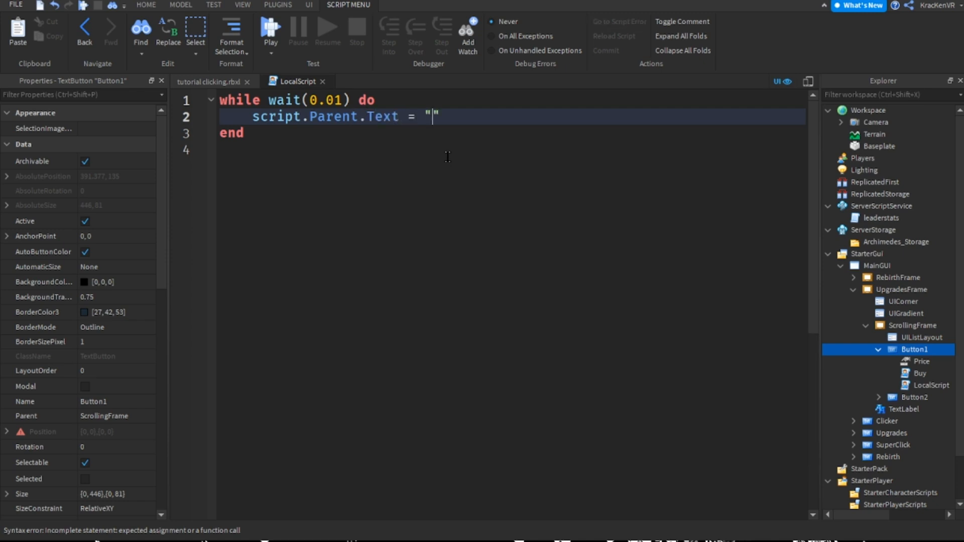
pyautogui.press('BackSpace')
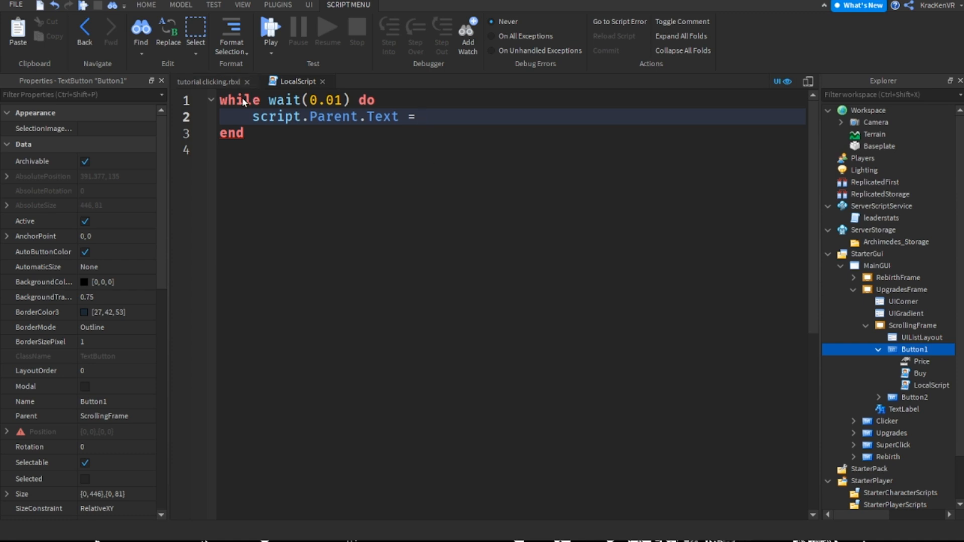
# Return to the game view, insert a NumberValue into Button1 and name it CurrentValue
pyautogui.click(210, 81)
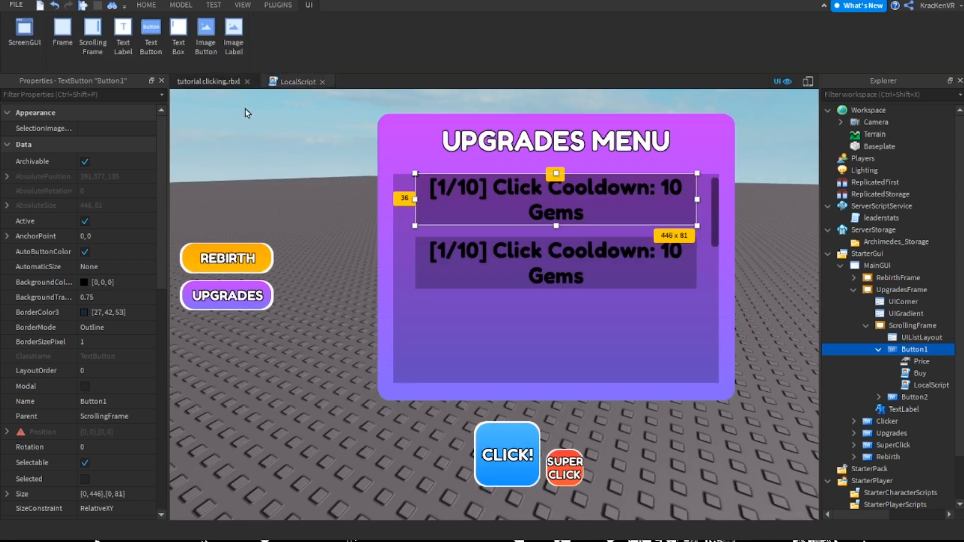
pyautogui.click(369, 257)
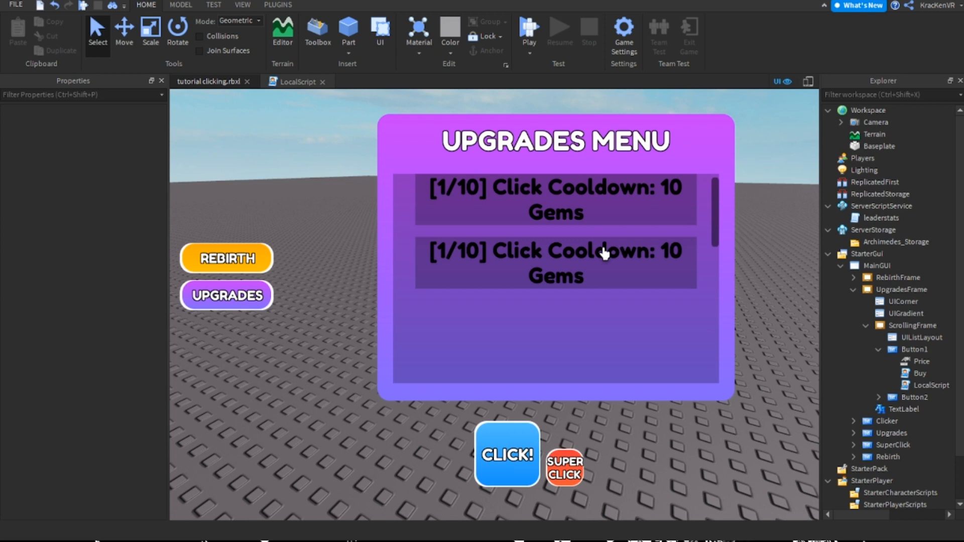
pyautogui.click(911, 350)
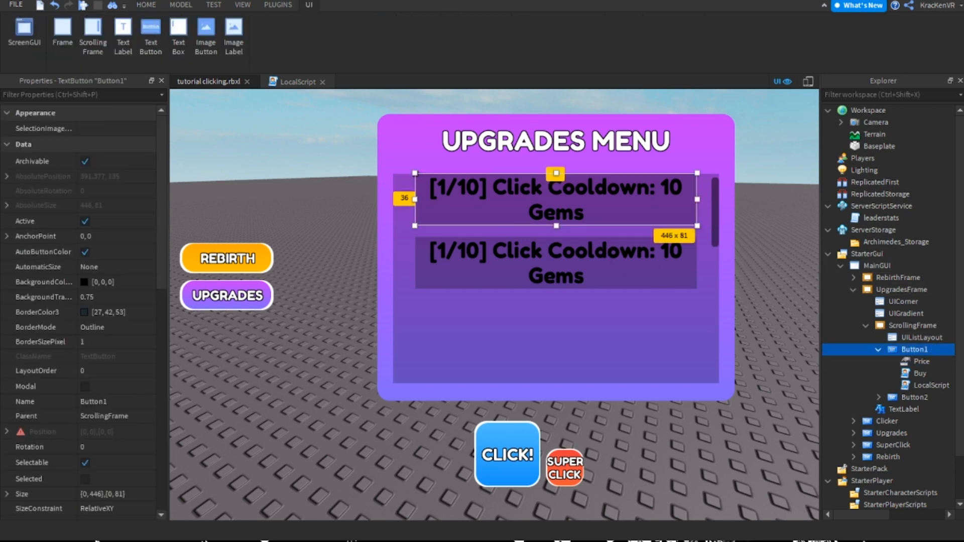
pyautogui.click(922, 361)
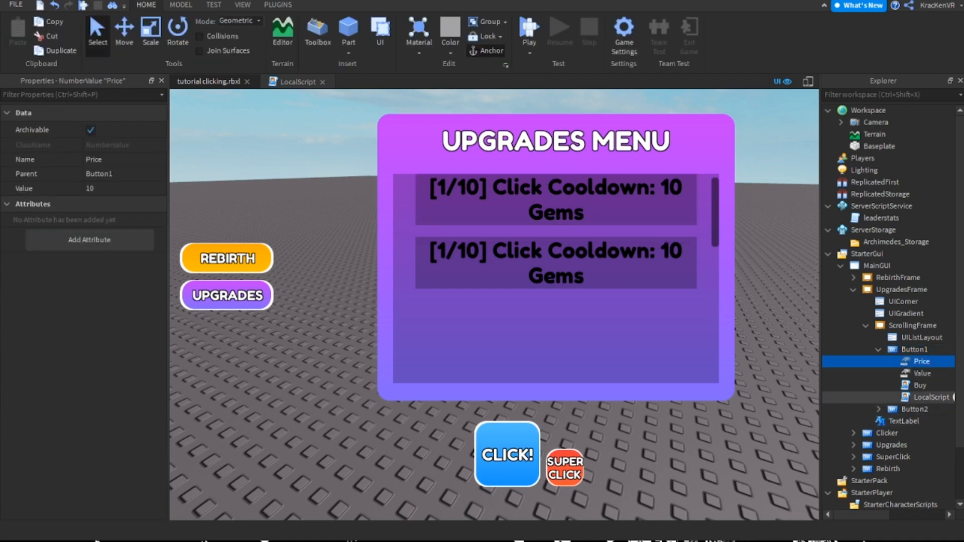
pyautogui.click(921, 373)
pyautogui.press('F2')
pyautogui.write('Cu')
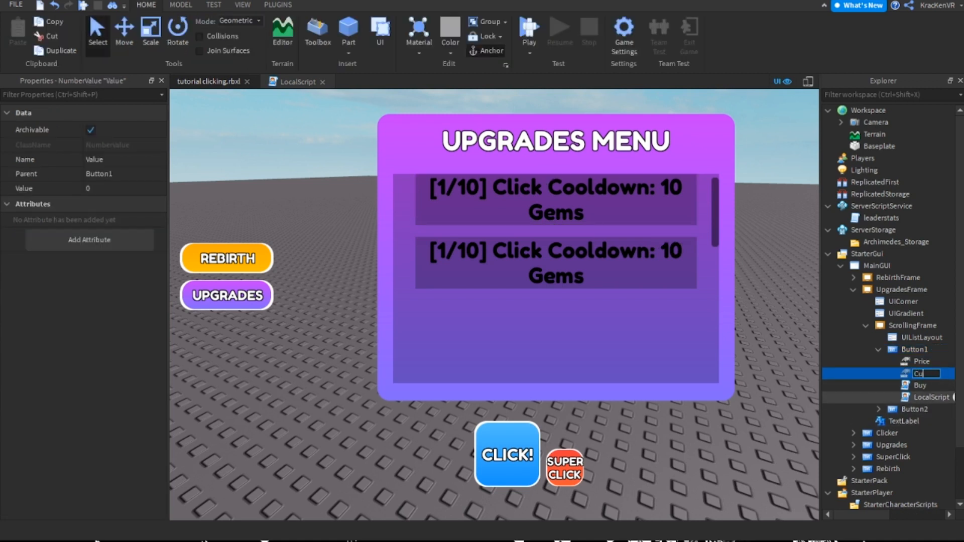
pyautogui.write('rrentValue')
pyautogui.press('Return')
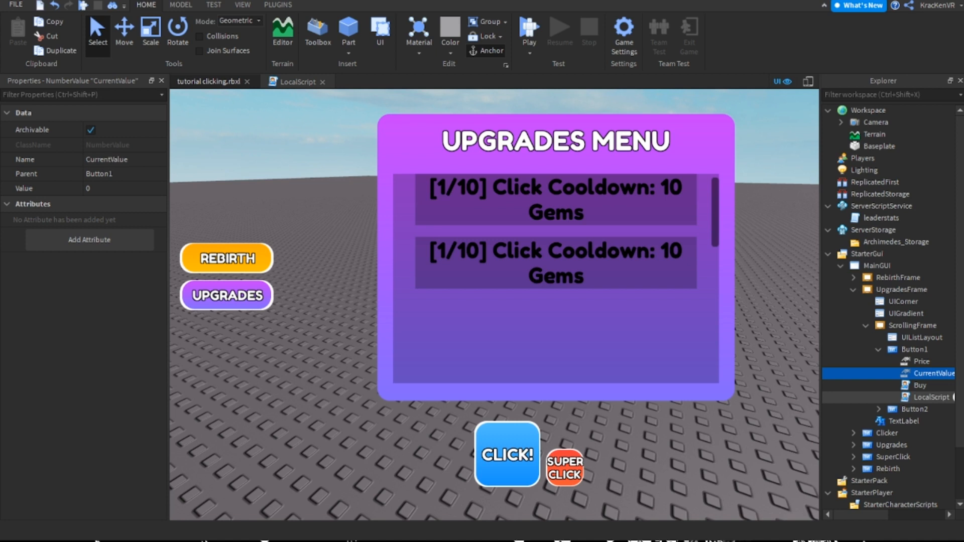
# Set the value of CurrentValue to 1
pyautogui.click(120, 188)
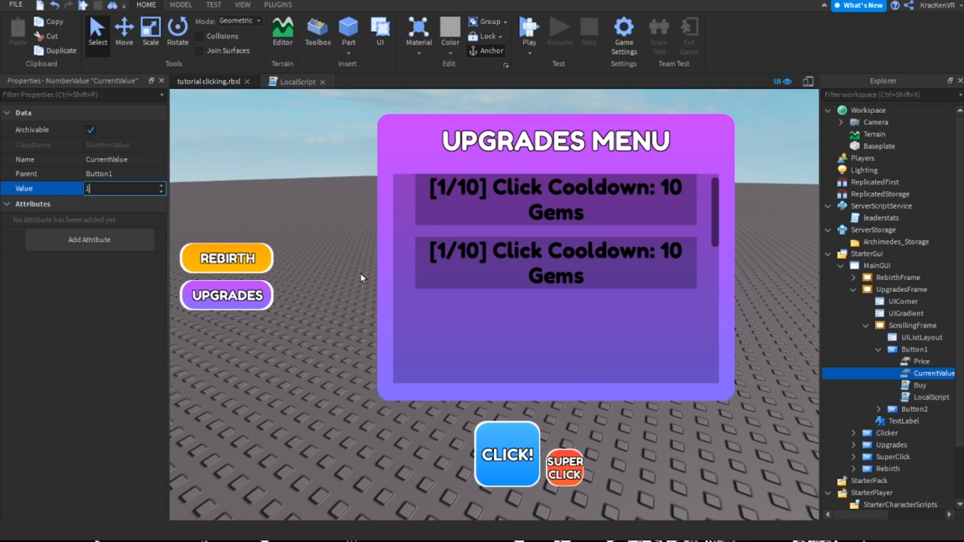
pyautogui.write('1')
pyautogui.press('Return')
pyautogui.click(914, 350)
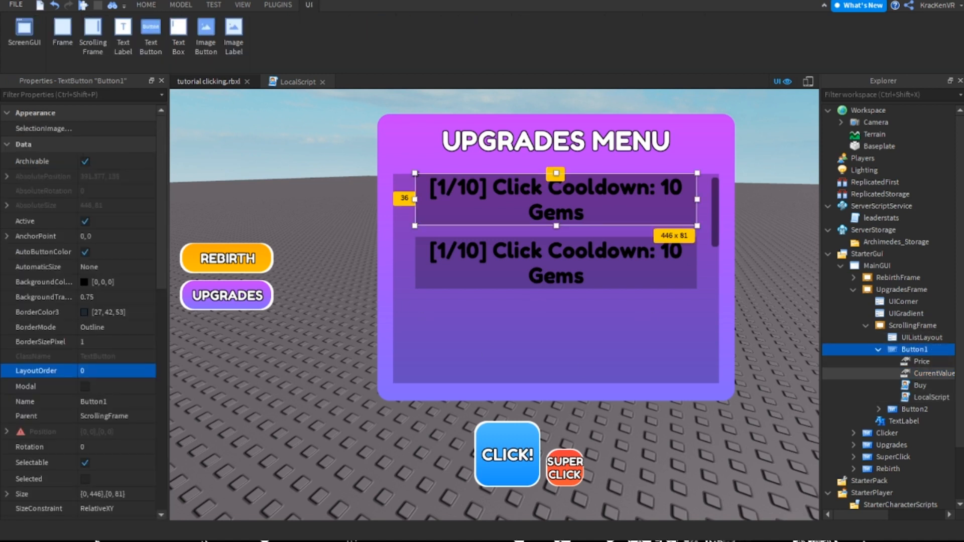
pyautogui.click(932, 373)
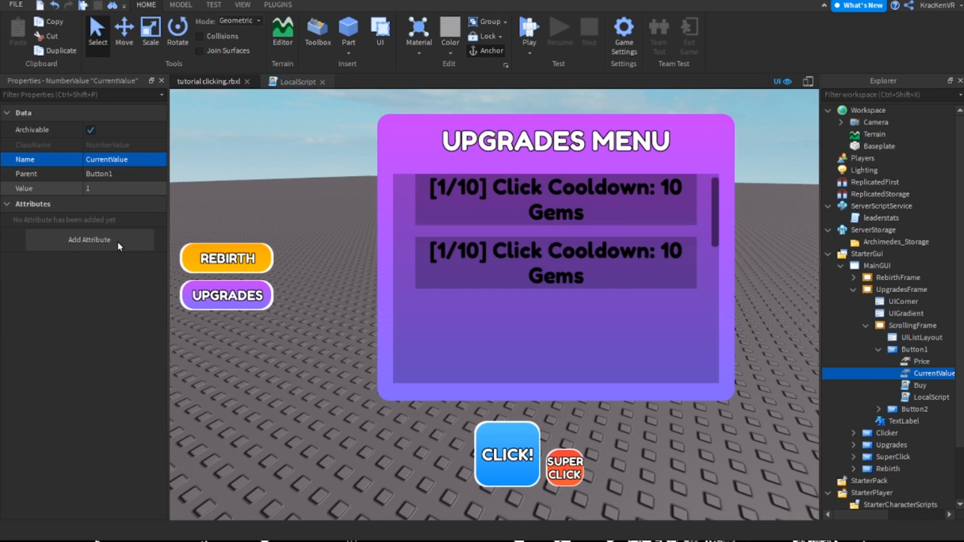
# Rename Button1's LocalScript to Text and open it for editing
pyautogui.click(914, 349)
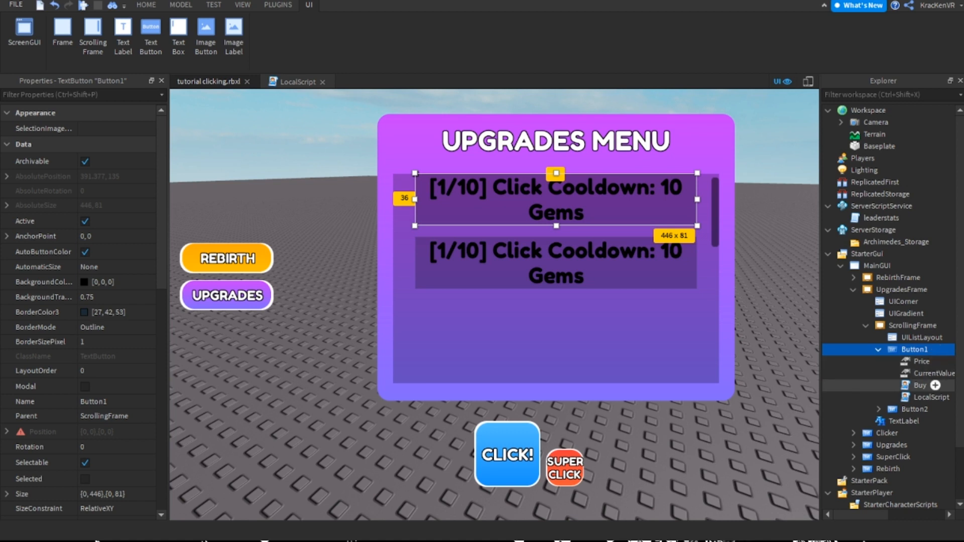
pyautogui.click(931, 397)
pyautogui.press('F2')
pyautogui.write('R')
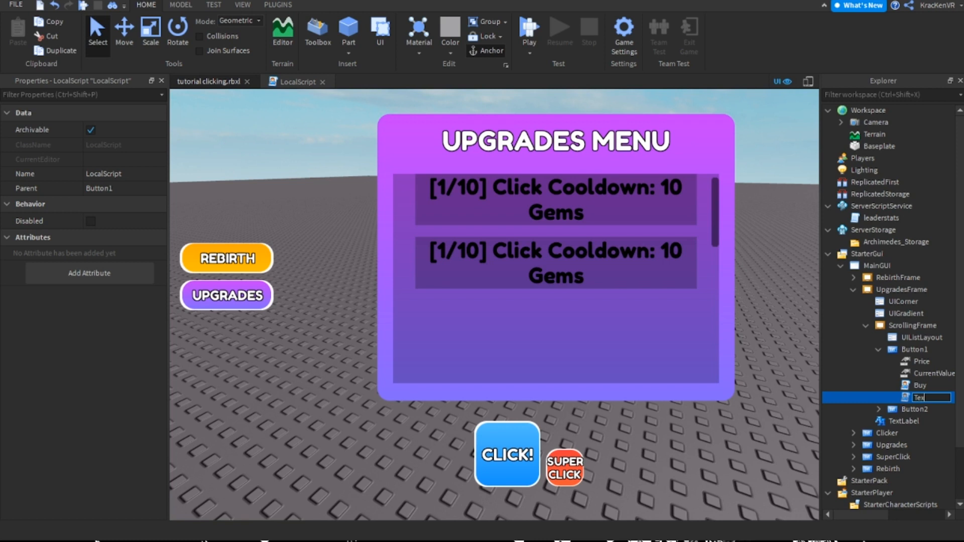
pyautogui.write('ext')
pyautogui.press('Return')
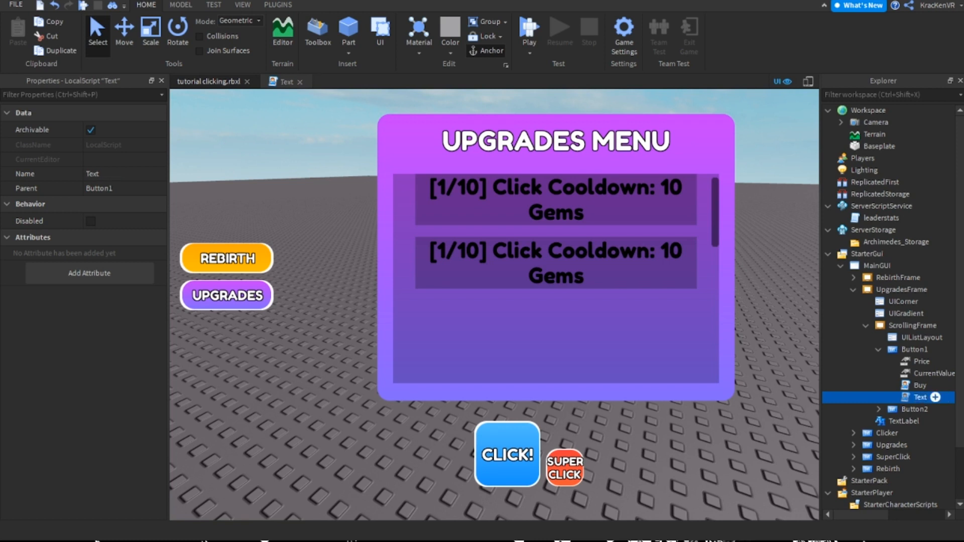
pyautogui.doubleClick(929, 397)
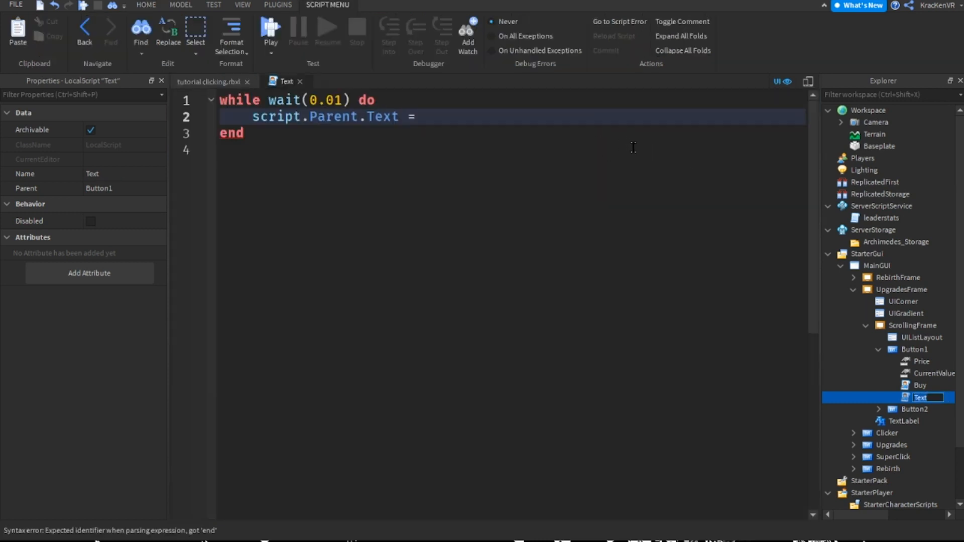
# Set the button text assignment to the current level value with "script.Parent.CurrentValue.Value"
pyautogui.write('"')
pyautogui.press('BackSpace')
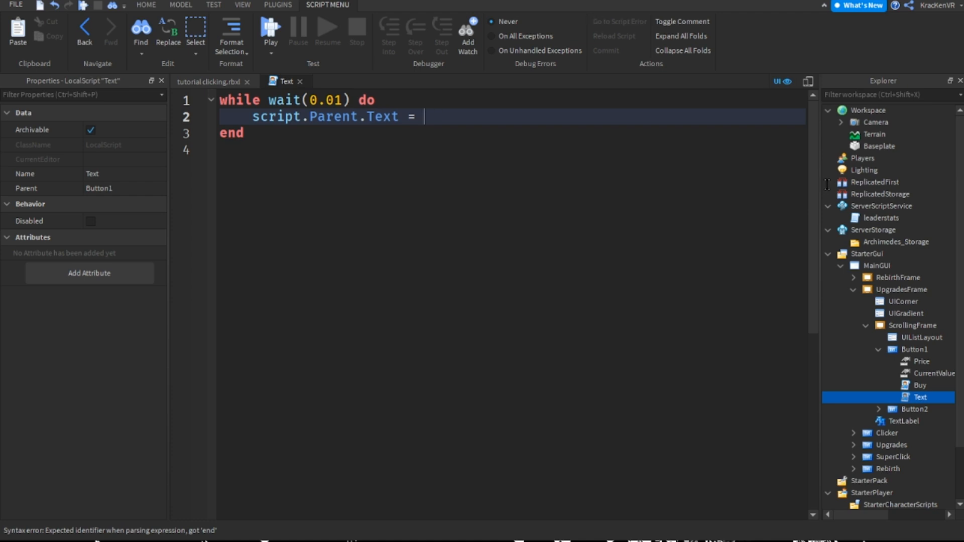
pyautogui.write('script.Parent.')
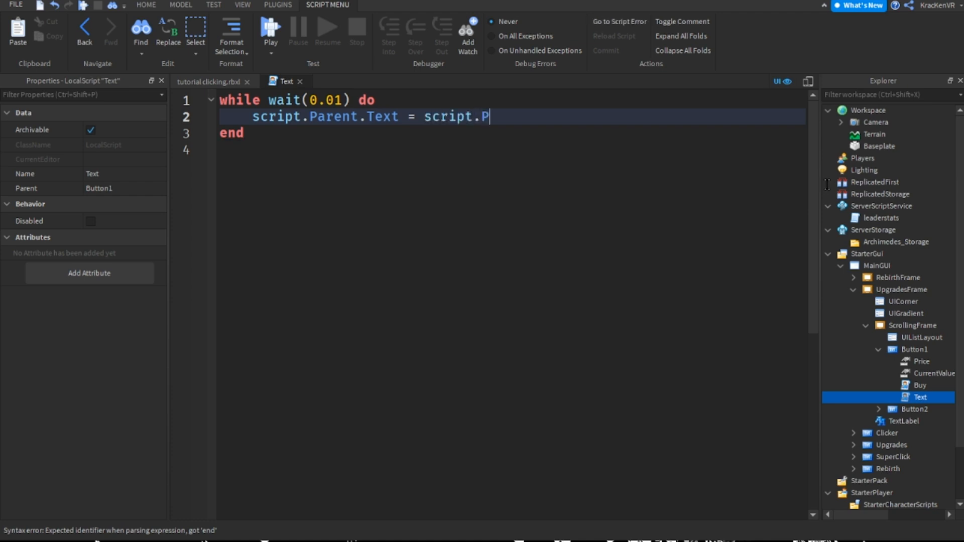
pyautogui.write('C')
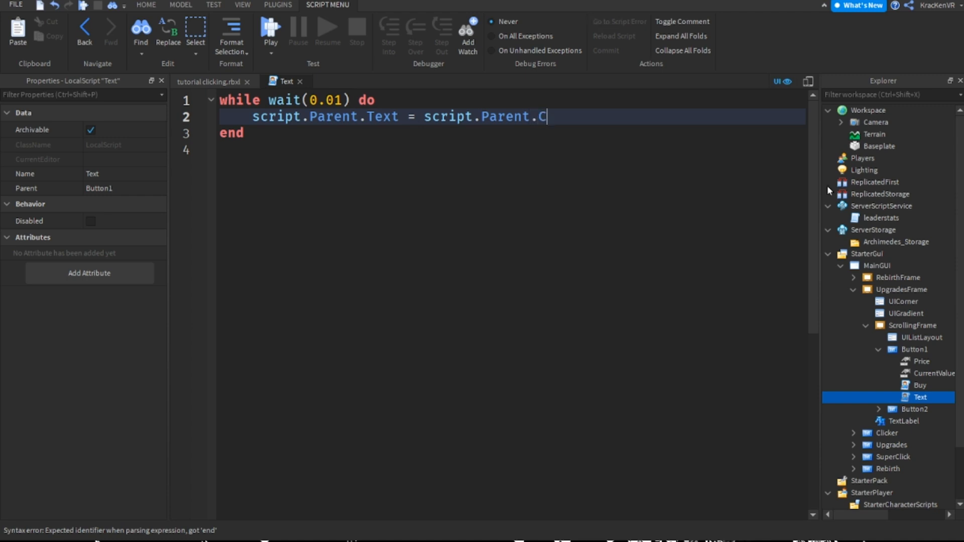
pyautogui.write('urrentValue.Value')
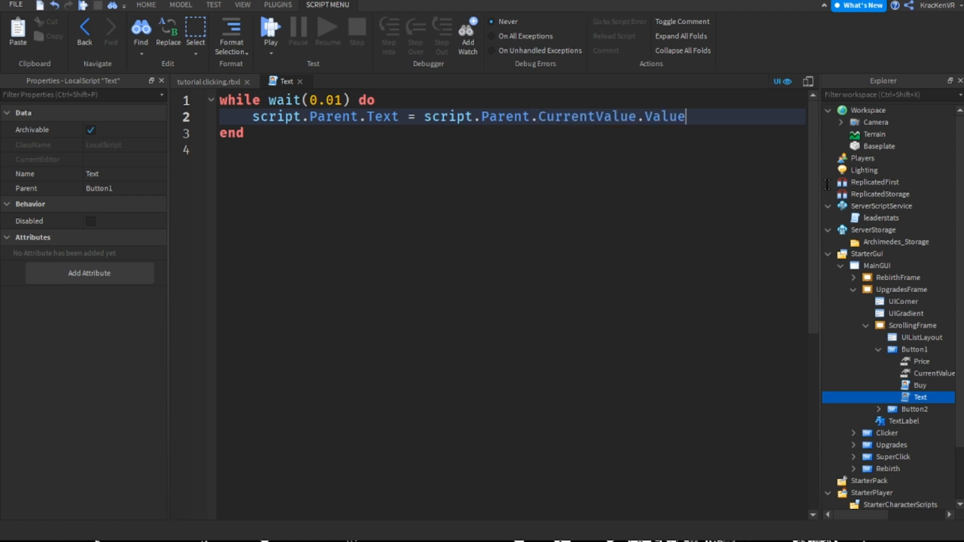
pyautogui.write('..""')
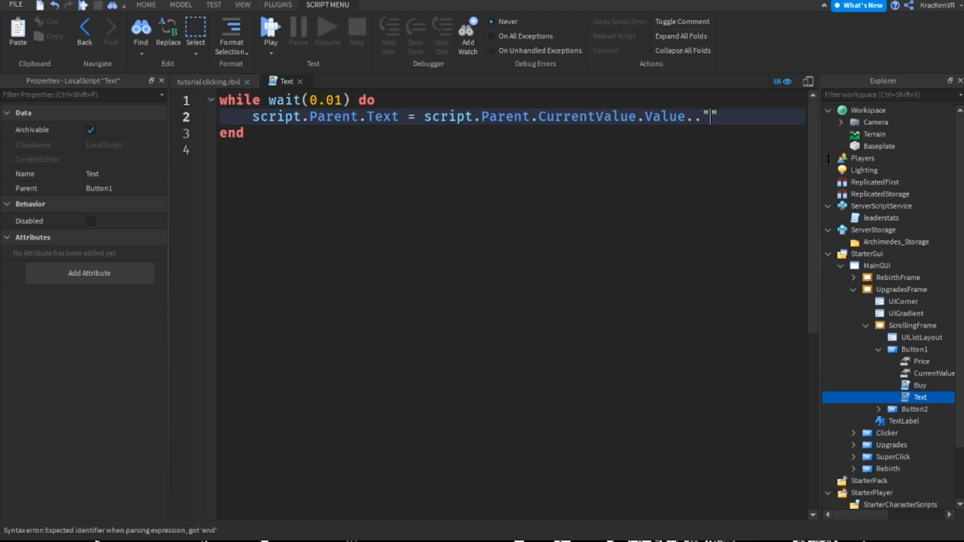
# Concatenate a "[" string before the CurrentValue reference and a "/" string after it, joined with ".."
pyautogui.click(464, 119)
pyautogui.write('"["')
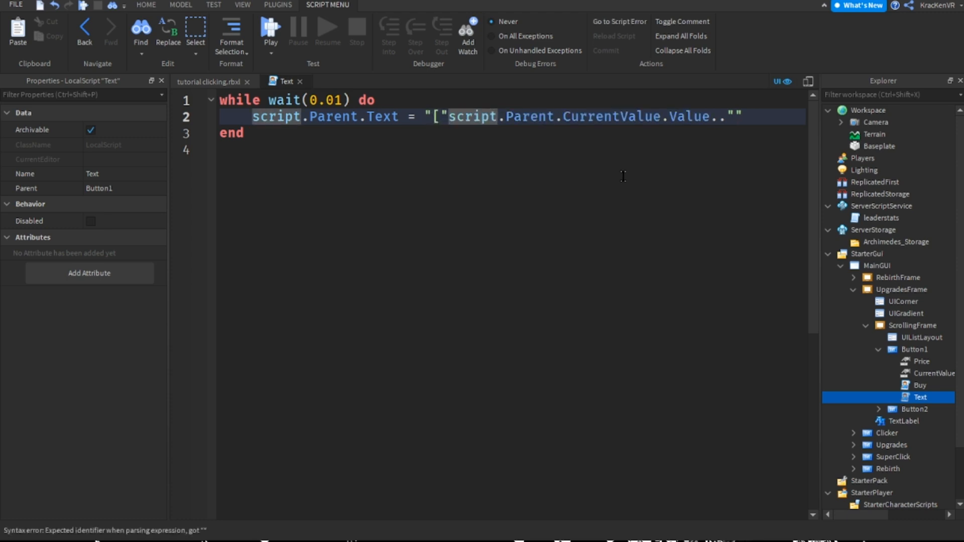
pyautogui.write('..')
pyautogui.press('End')
pyautogui.keyDown('ctrl'); pyautogui.scroll(-2, 467, 267); pyautogui.keyUp('ctrl')
pyautogui.keyDown('ctrl'); pyautogui.scroll(1, 468, 260); pyautogui.keyUp('ctrl')
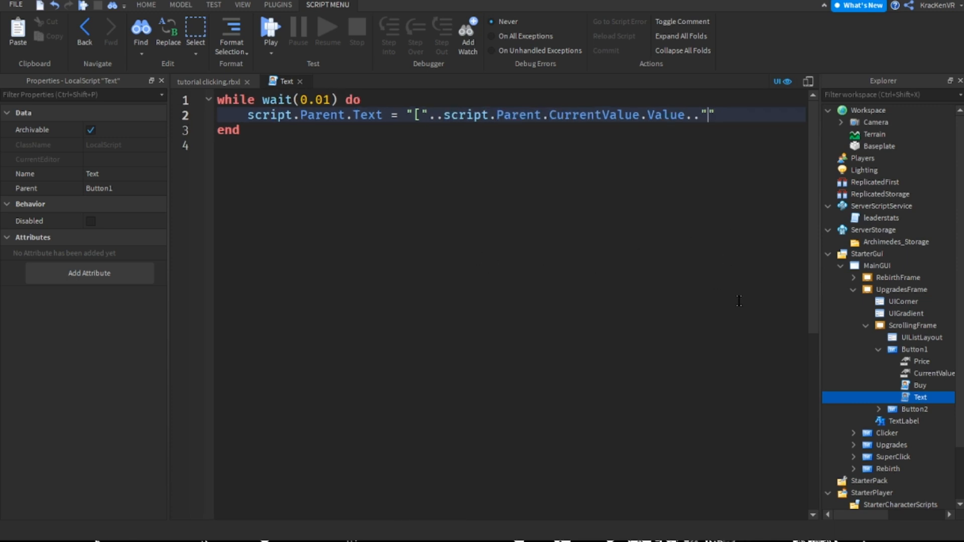
pyautogui.write('/')
# Examine the parts of the text expression: the opening bracket, the script reference, CurrentValue, its Value and the slash string
pyautogui.moveTo(406, 114); pyautogui.dragTo(414, 116)
pyautogui.click(428, 116)
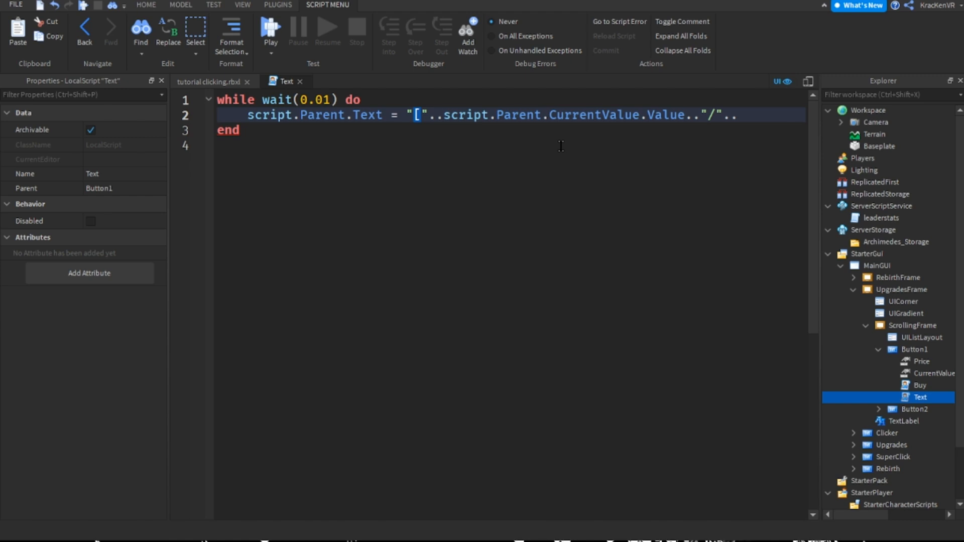
pyautogui.press('Right')
pyautogui.press('Left')
pyautogui.press('Right')
pyautogui.hotkey('shift', 'Left')
pyautogui.moveTo(429, 117); pyautogui.dragTo(467, 117)
pyautogui.click(467, 116)
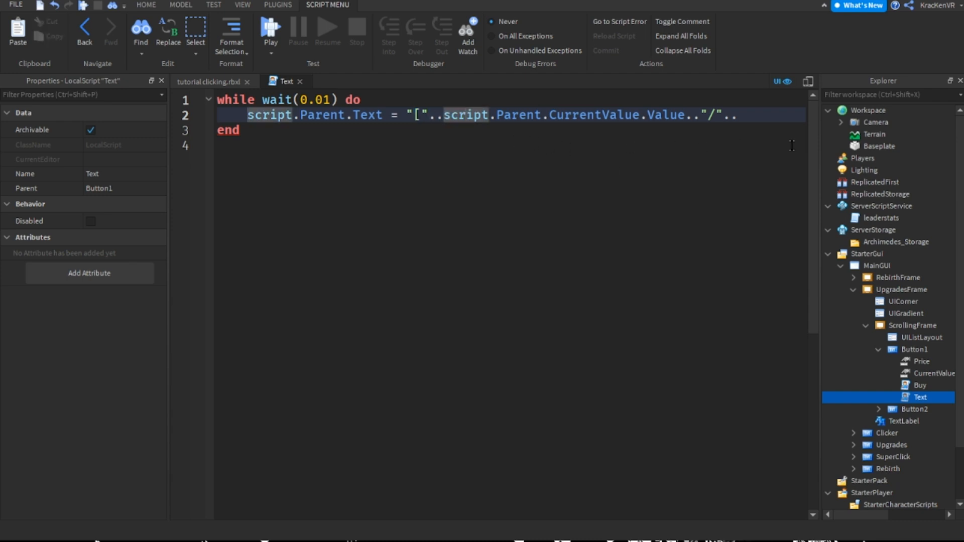
pyautogui.doubleClick(594, 116)
pyautogui.click(618, 115)
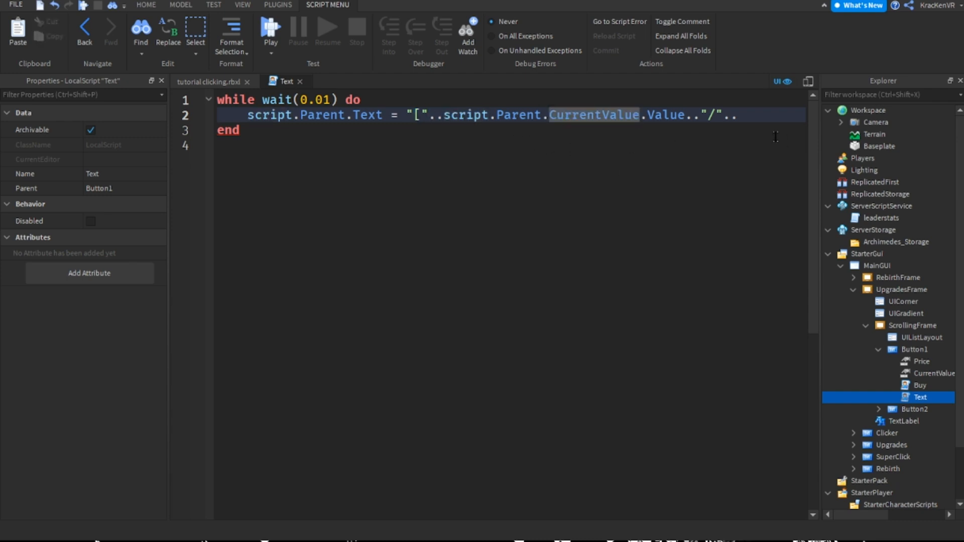
pyautogui.doubleClick(594, 115)
pyautogui.click(617, 115)
pyautogui.click(419, 116)
pyautogui.click(415, 115)
pyautogui.hotkey('shift', 'Right')
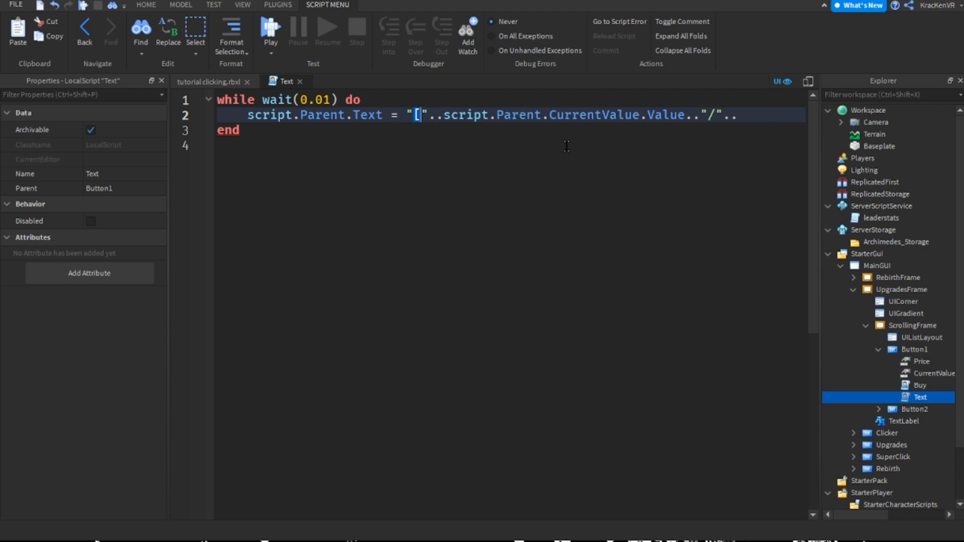
pyautogui.doubleClick(590, 116)
pyautogui.click(453, 116)
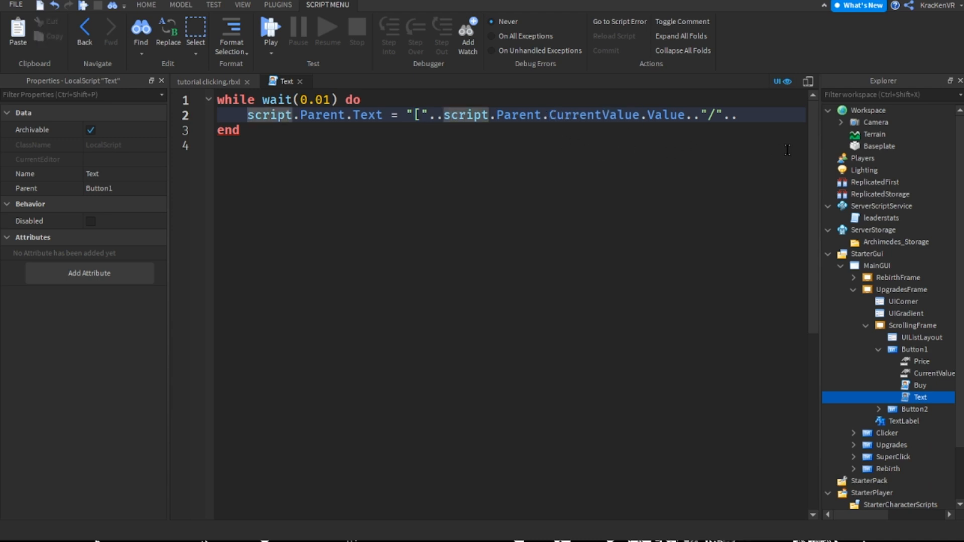
pyautogui.doubleClick(598, 116)
pyautogui.click(648, 116)
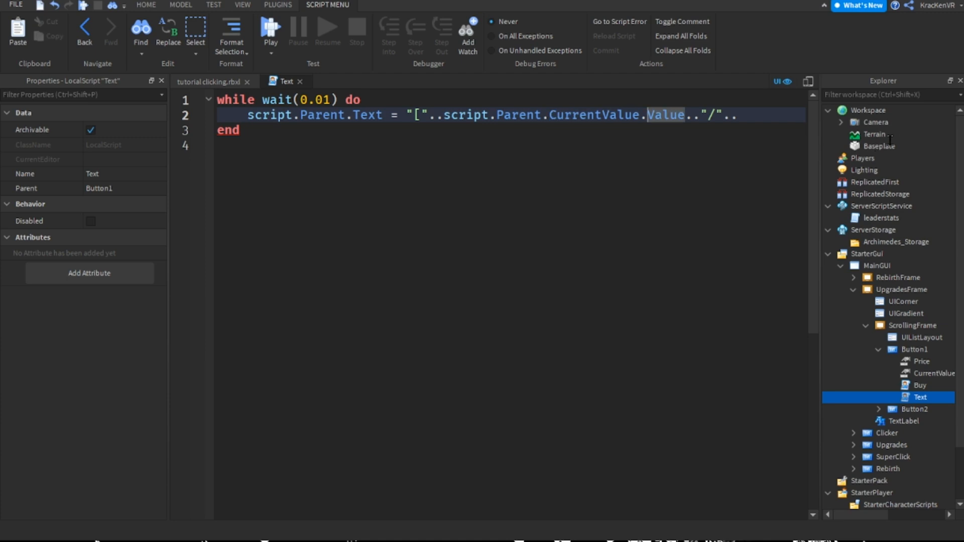
pyautogui.click(708, 116)
pyautogui.click(738, 116)
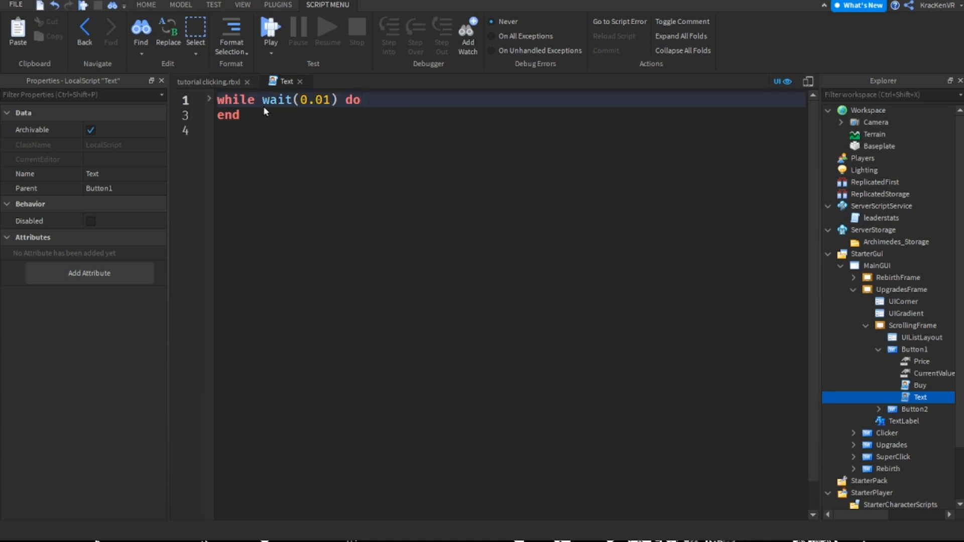
# Check the button's label in the game view, then extend the slash string to "/10]" and remove the trailing ".."
pyautogui.click(208, 82)
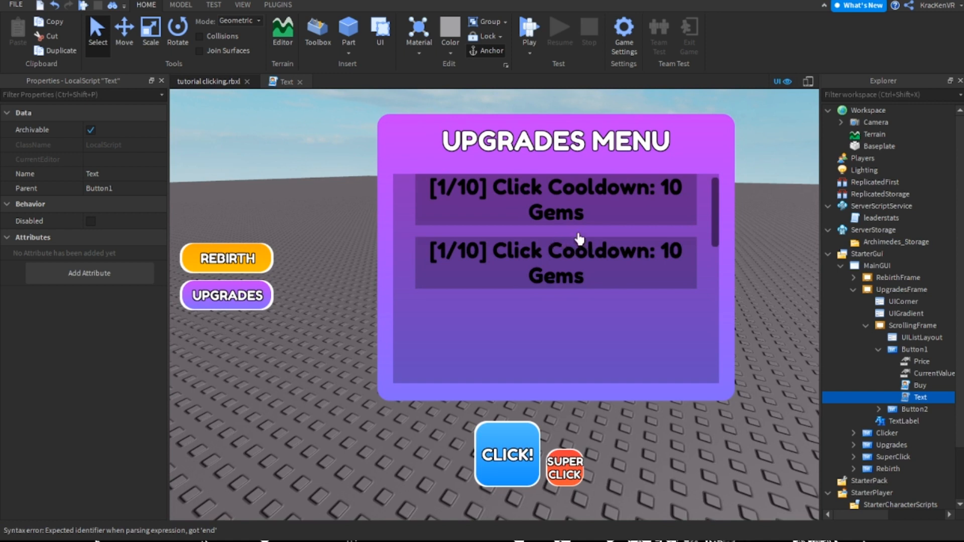
pyautogui.click(286, 81)
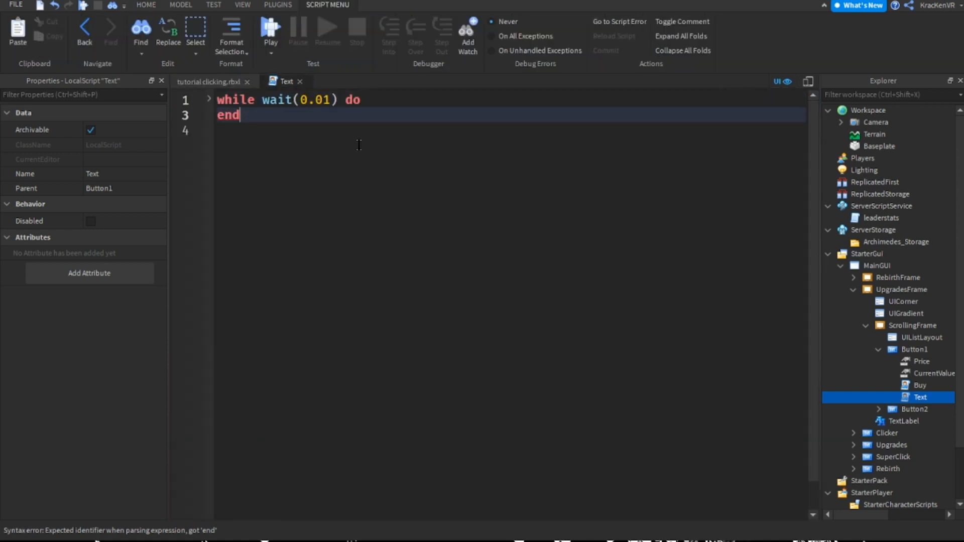
pyautogui.press('Up')
pyautogui.press('Down')
pyautogui.press('Down')
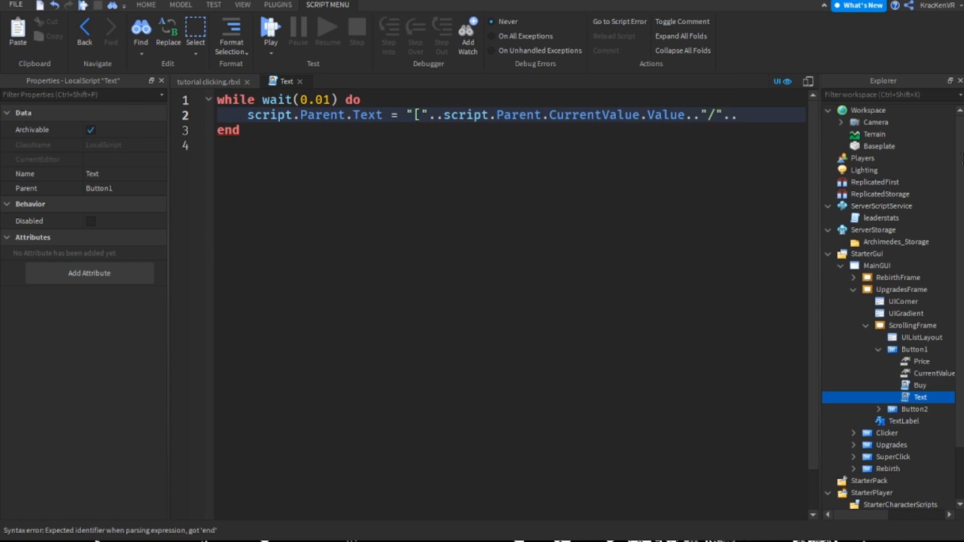
pyautogui.press('Left')
pyautogui.press('Left')
pyautogui.press('Left')
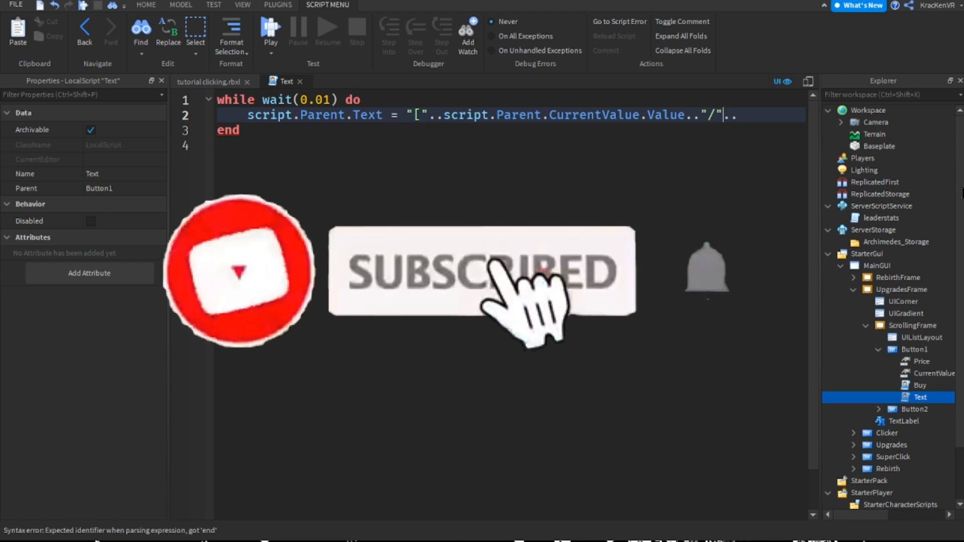
pyautogui.write('10')
pyautogui.press('Right')
pyautogui.press('Right')
pyautogui.press('Right')
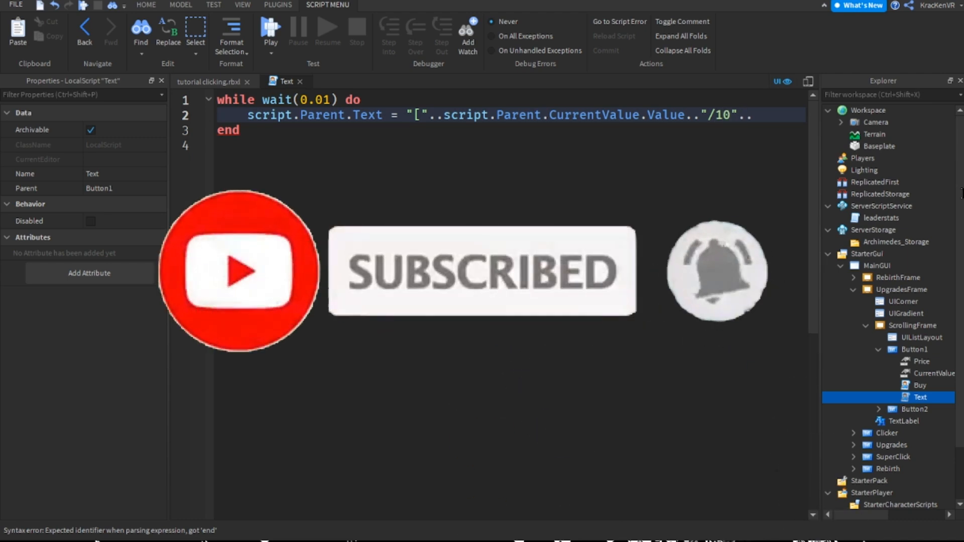
pyautogui.press('BackSpace')
pyautogui.press('BackSpace')
pyautogui.press('Left')
pyautogui.write(']')
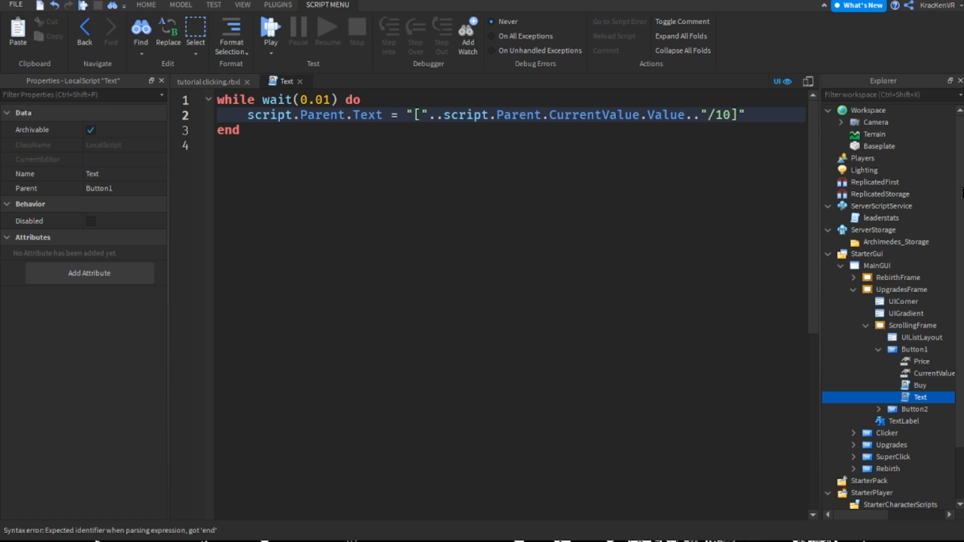
# Extend the closing string to "/10] Click Cooldown: " and add ".." after it
pyautogui.press('Left')
pyautogui.press('Right')
pyautogui.write('..')
pyautogui.write('Click Co')
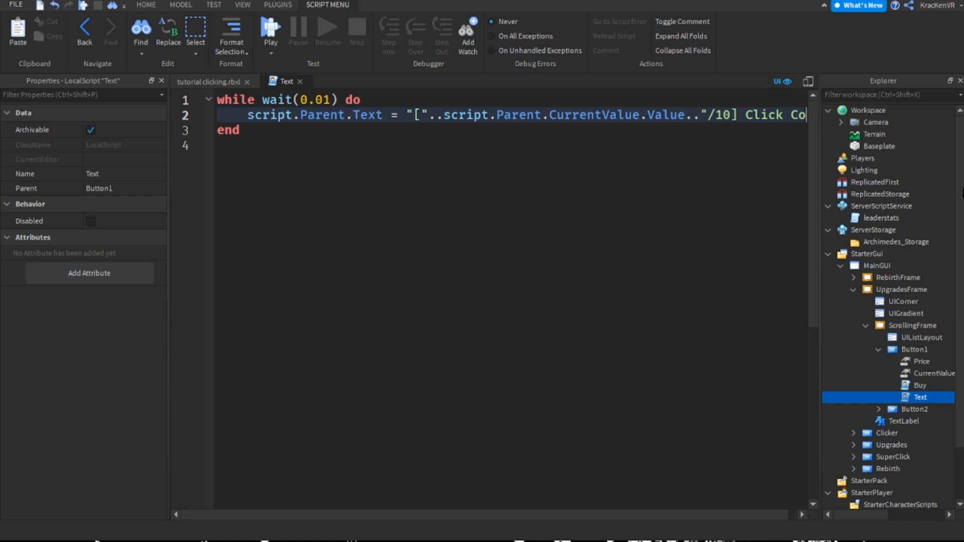
pyautogui.write('oldown')
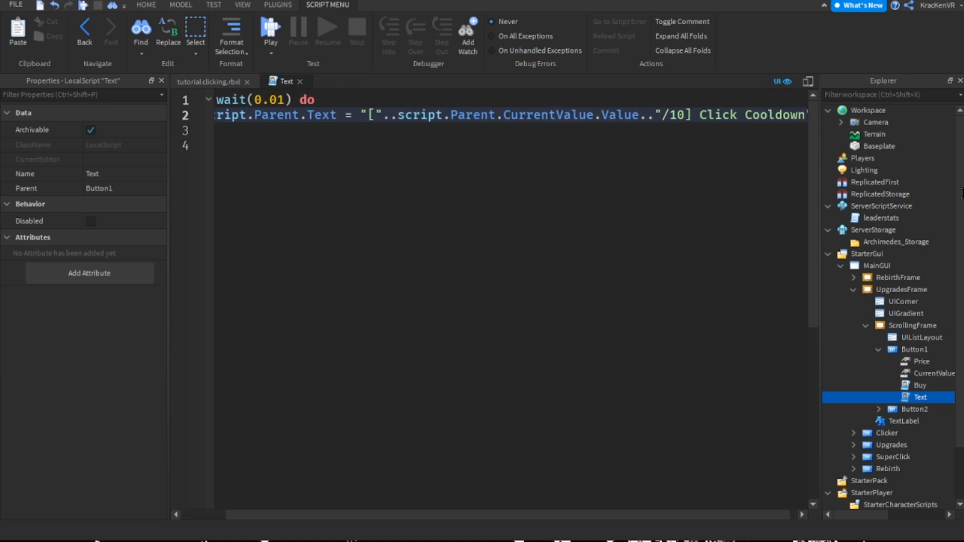
pyautogui.write(': "..')
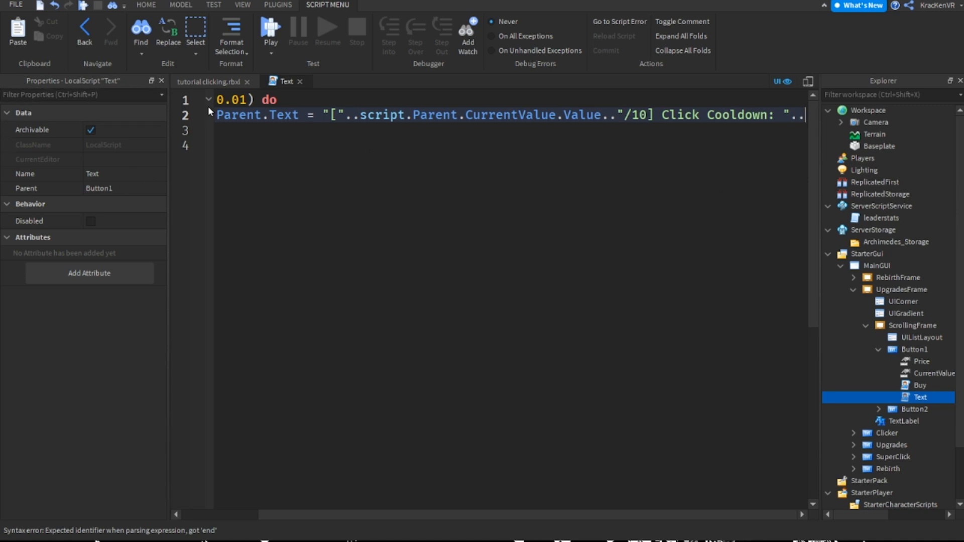
# Recheck the label in the game view and append "script.Parent.Price.Value.." to the text expression
pyautogui.click(208, 82)
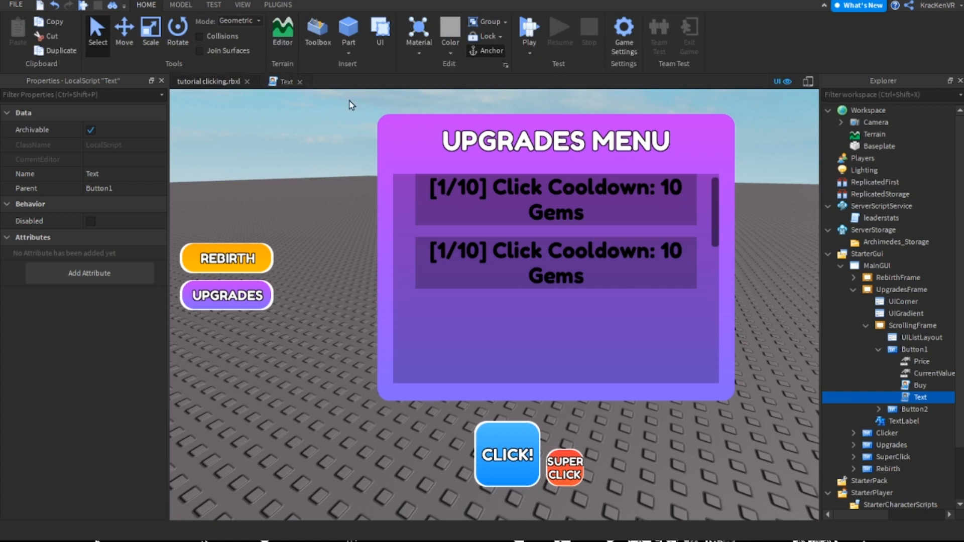
pyautogui.hotkey('ctrl', 'Tab')
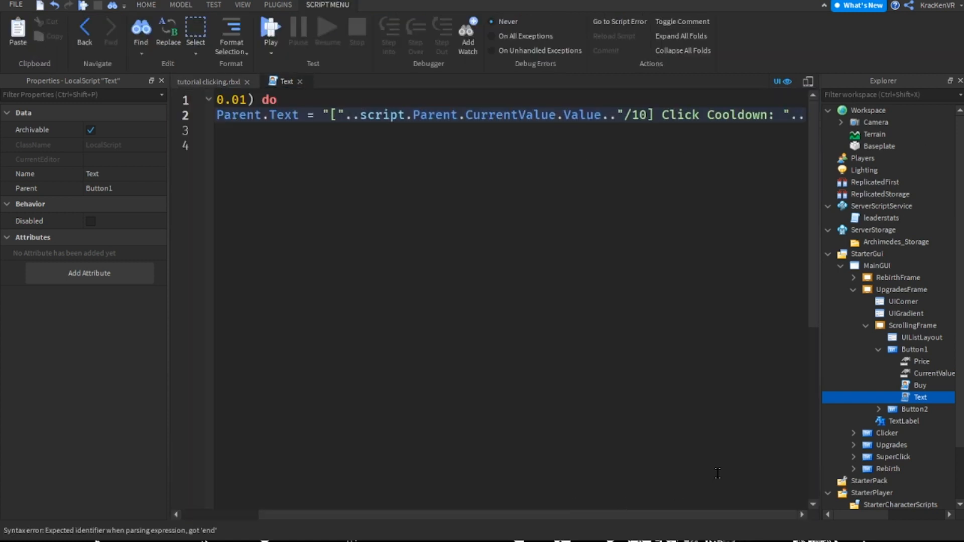
pyautogui.write('sc')
pyautogui.press('Return')
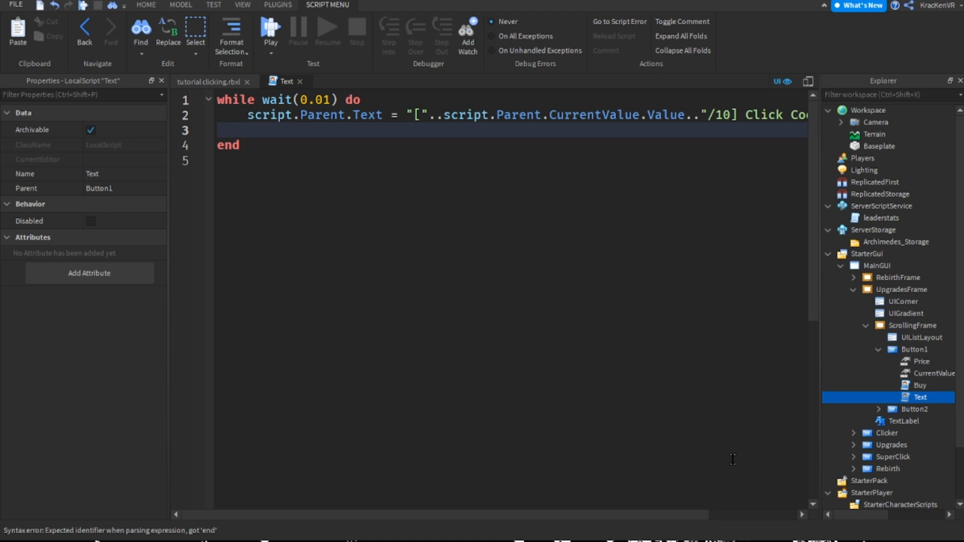
pyautogui.press('BackSpace')
pyautogui.press('BackSpace')
pyautogui.write('ript.P')
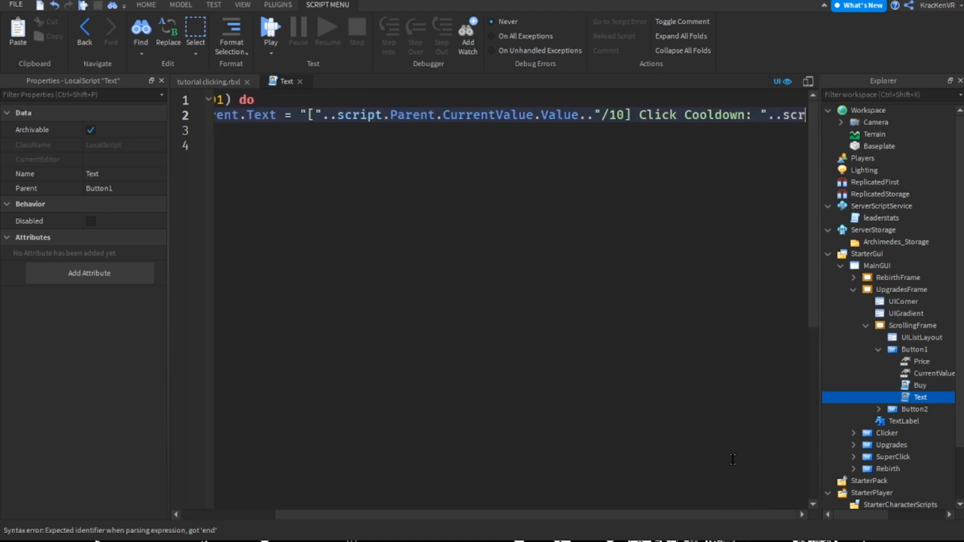
pyautogui.write('arent')
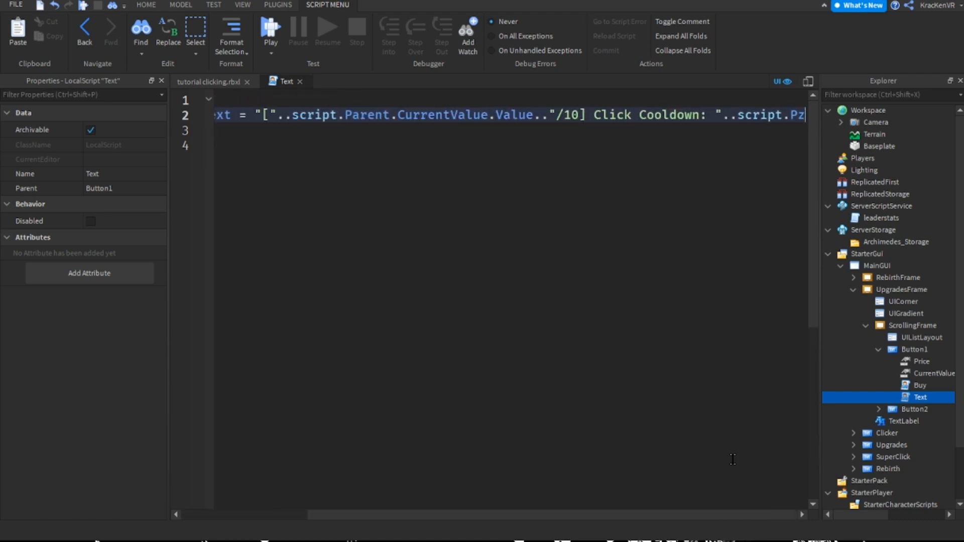
pyautogui.write('.Price')
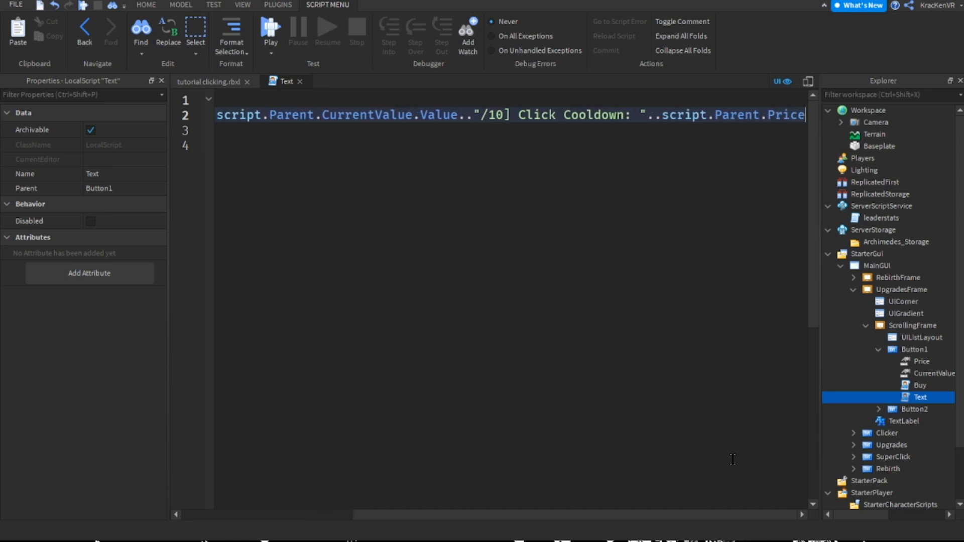
pyautogui.write('.Value.." G"')
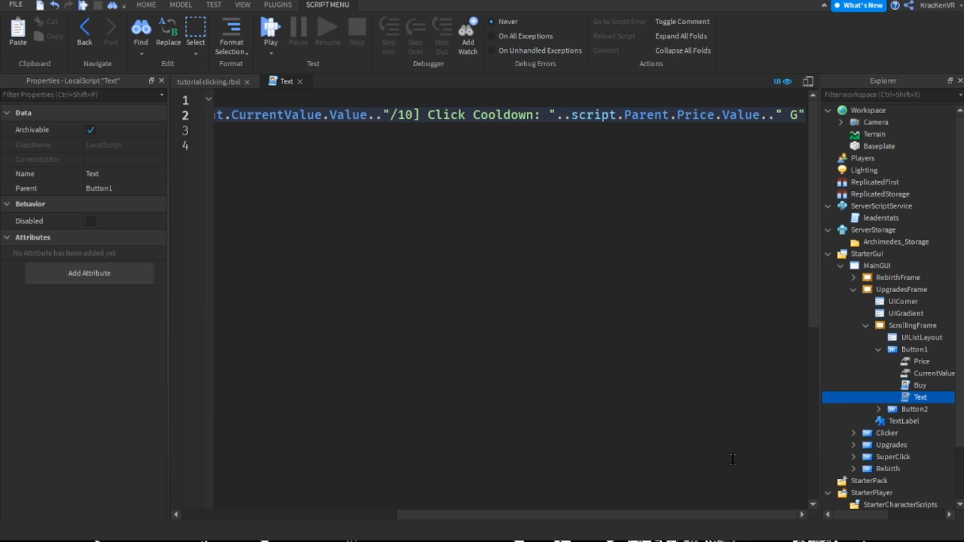
# Finish the text expression with the string " Gems" and close the Text script
pyautogui.write('ems')
pyautogui.press('End')
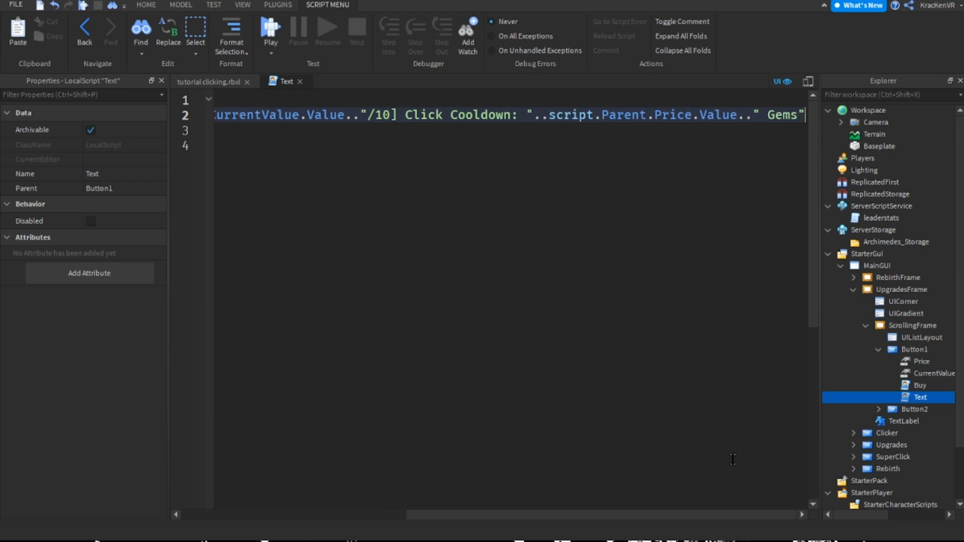
pyautogui.click(300, 82)
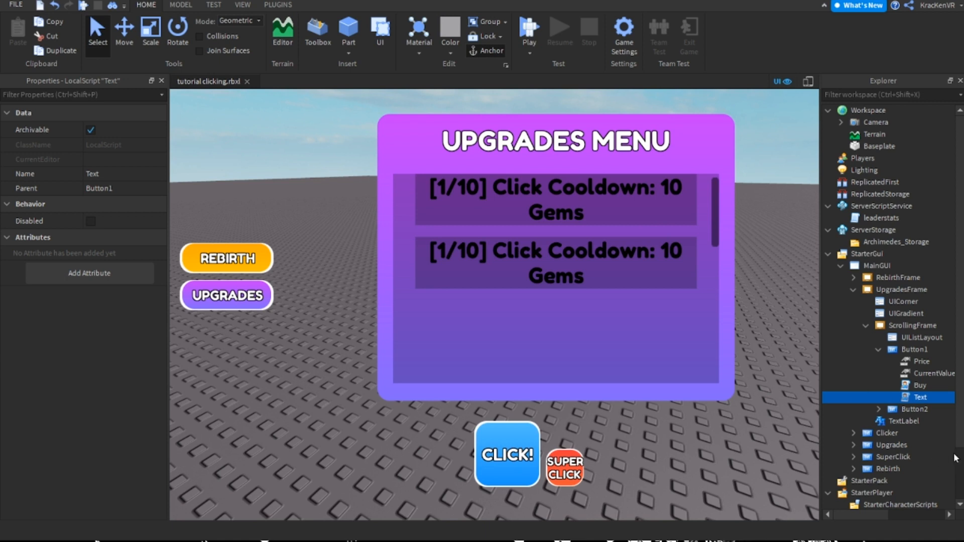
# Set the value of Button1's Price to 50 and start a playtest of the game
pyautogui.press('Up')
pyautogui.press('Up')
pyautogui.press('Up')
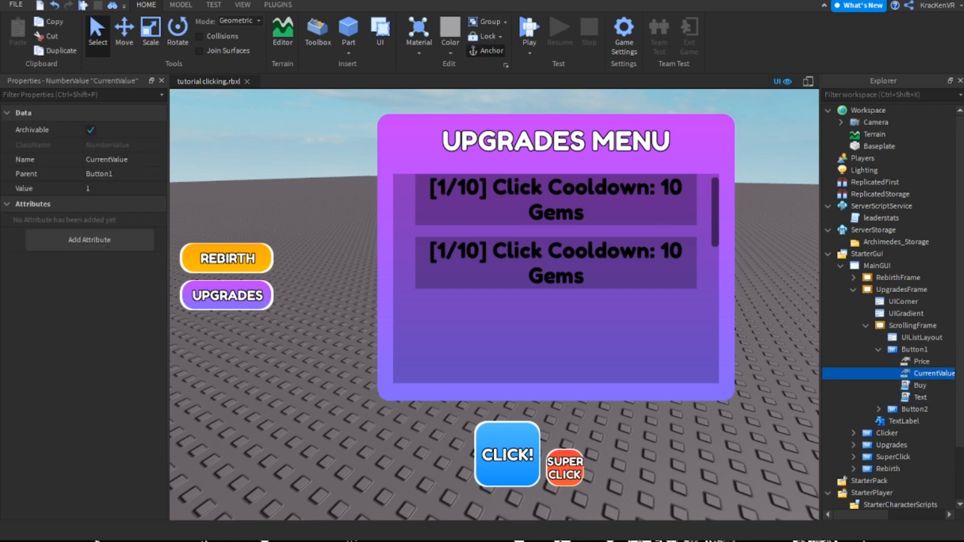
pyautogui.click(121, 189)
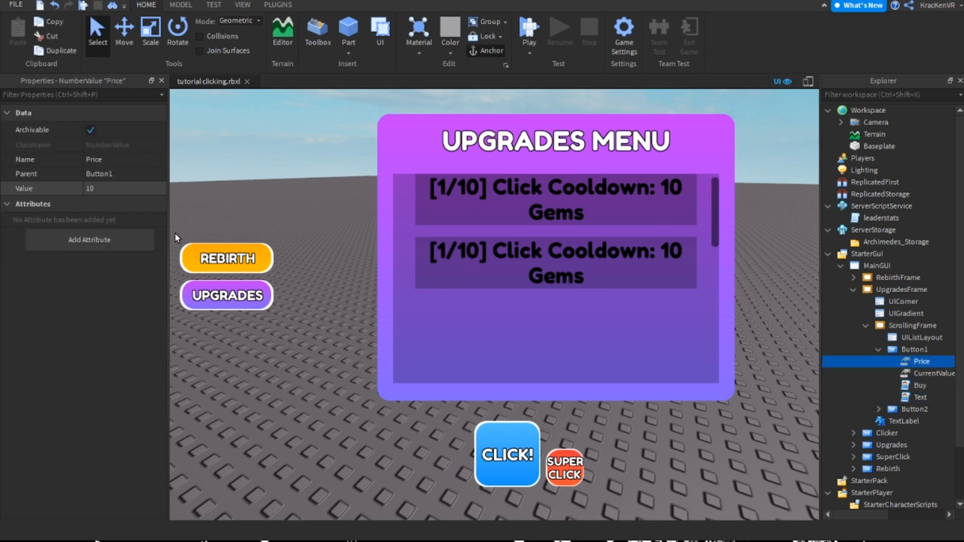
pyautogui.write('50')
pyautogui.press('Return')
pyautogui.click(529, 27)
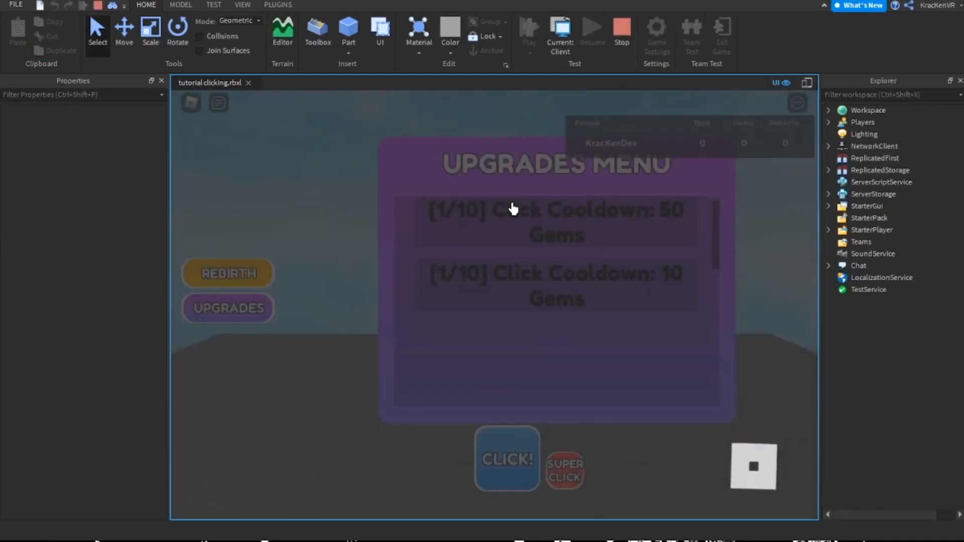
# Hide the player list to check the upgrade labels in the running game and stop the playtest
pyautogui.press('Tab')
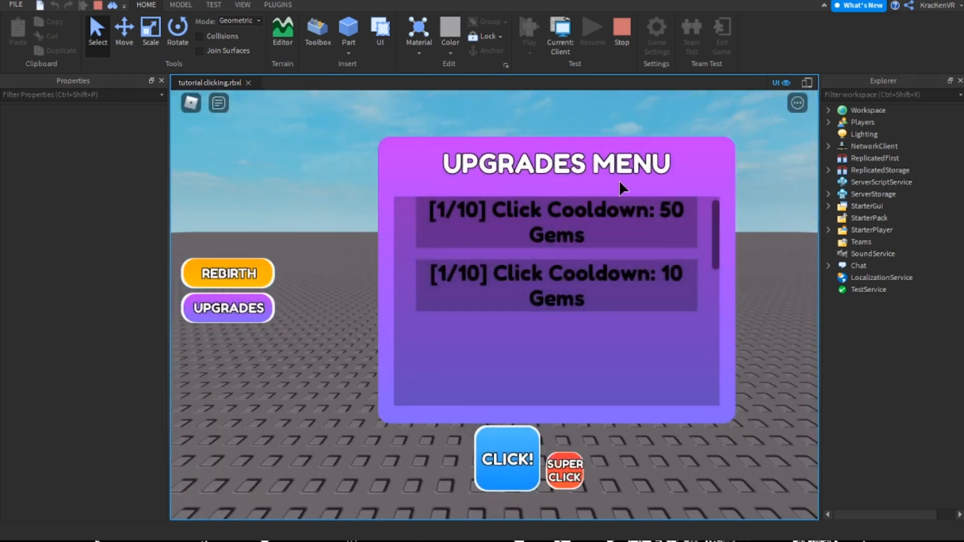
pyautogui.moveTo(625, 156); pyautogui.dragTo(777, 36, button='right')
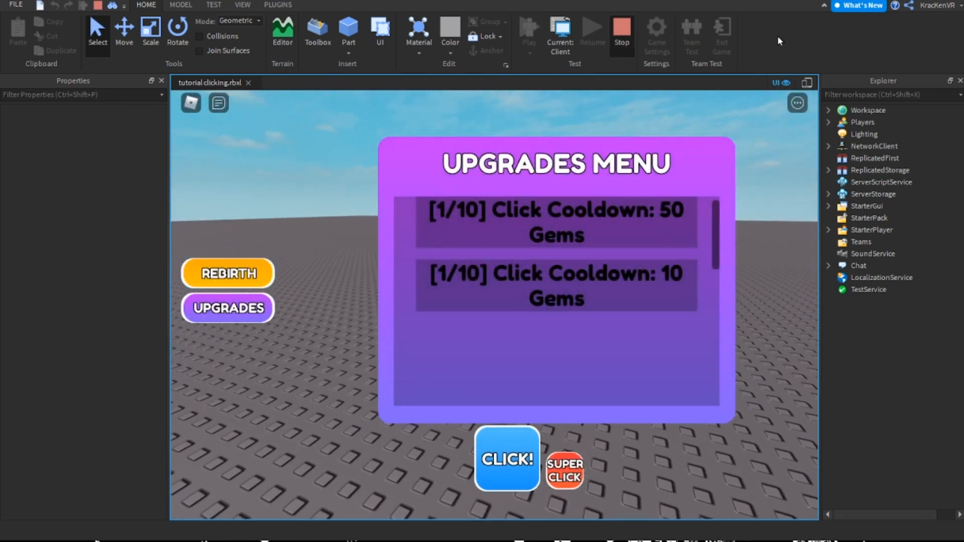
pyautogui.hotkey('shift', 'F5')
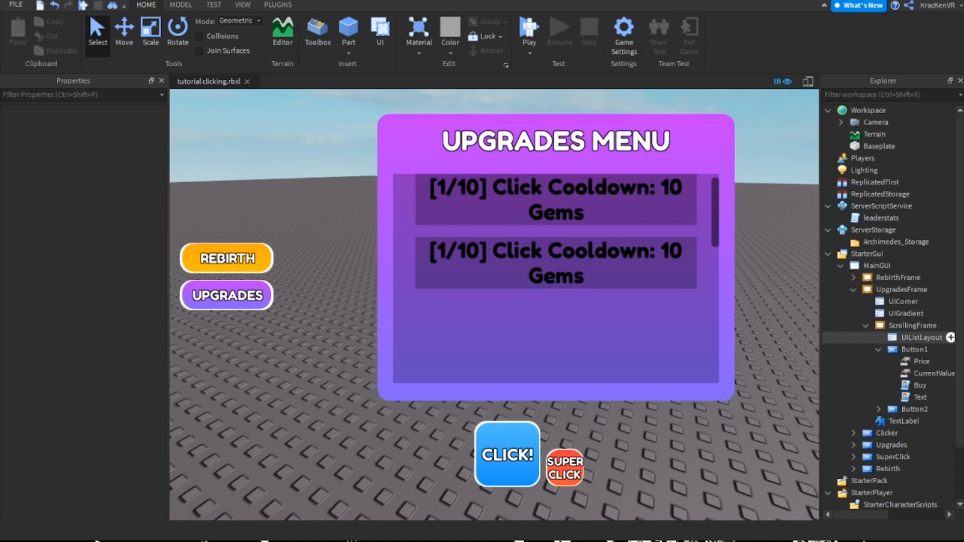
# Set the value of Button1's Price to 1000
pyautogui.click(921, 361)
pyautogui.click(118, 189)
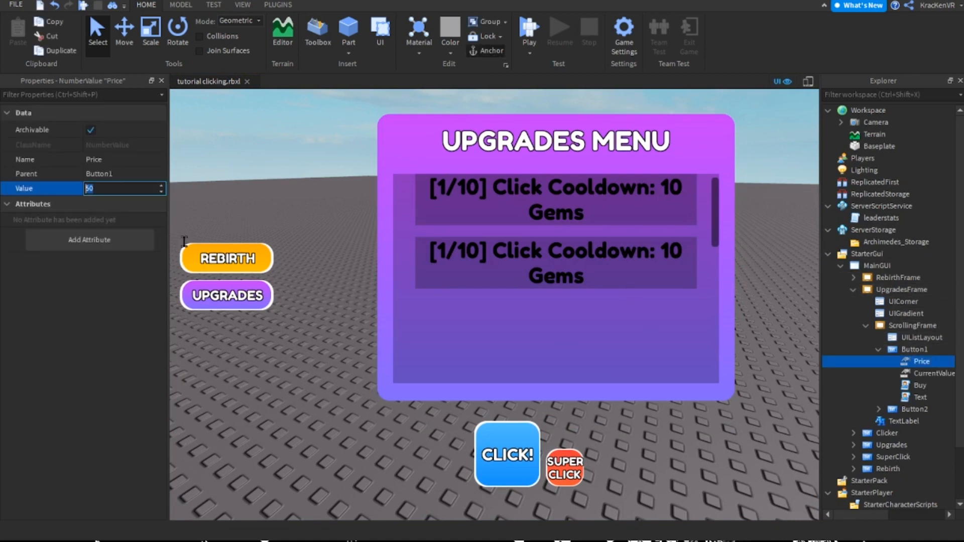
pyautogui.write('1000')
pyautogui.press('Return')
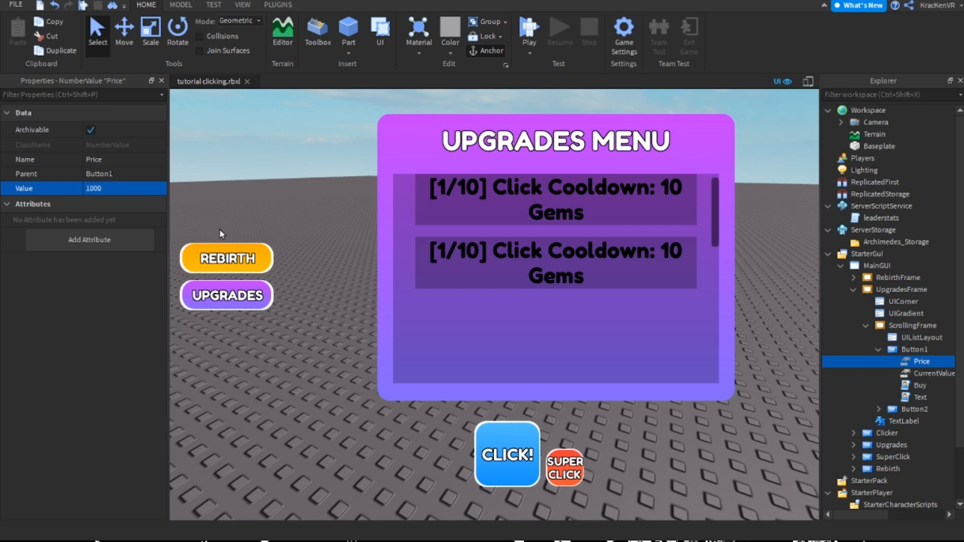
# Open the Buy script inside Button1 for editing
pyautogui.click(920, 397)
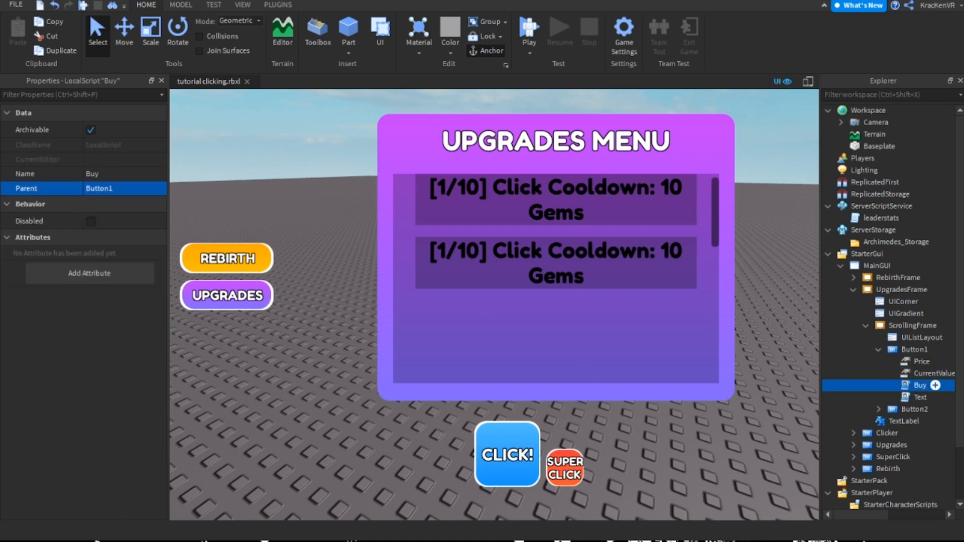
pyautogui.click(913, 349)
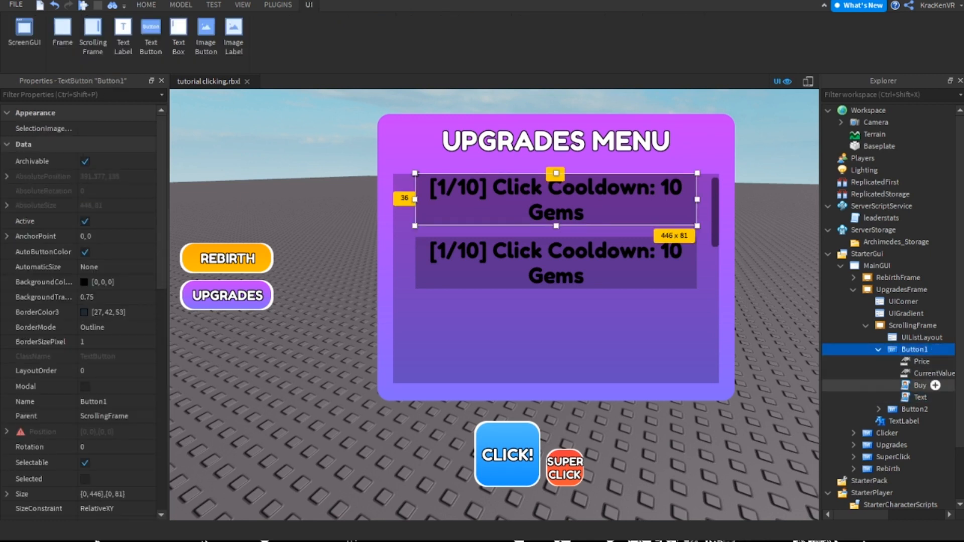
pyautogui.click(920, 397)
pyautogui.click(798, 362)
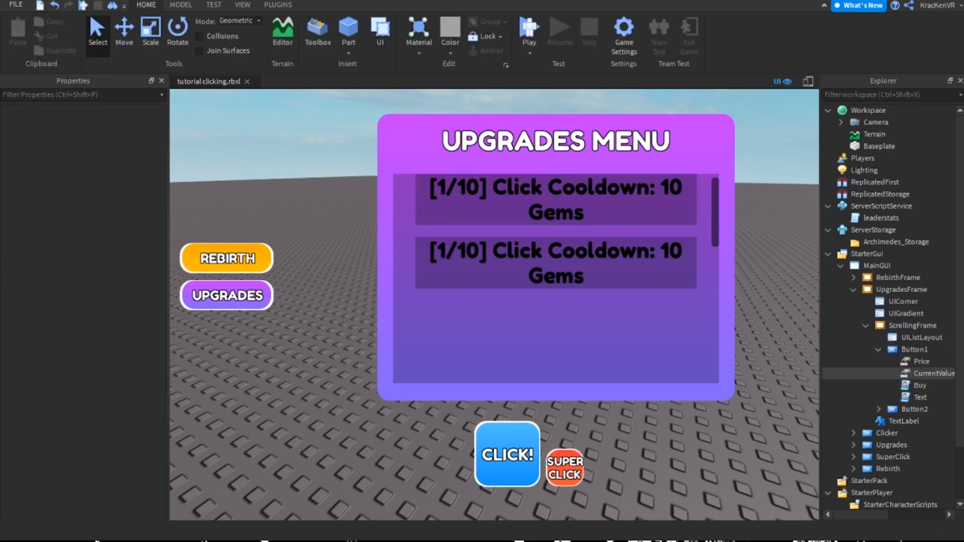
pyautogui.click(919, 386)
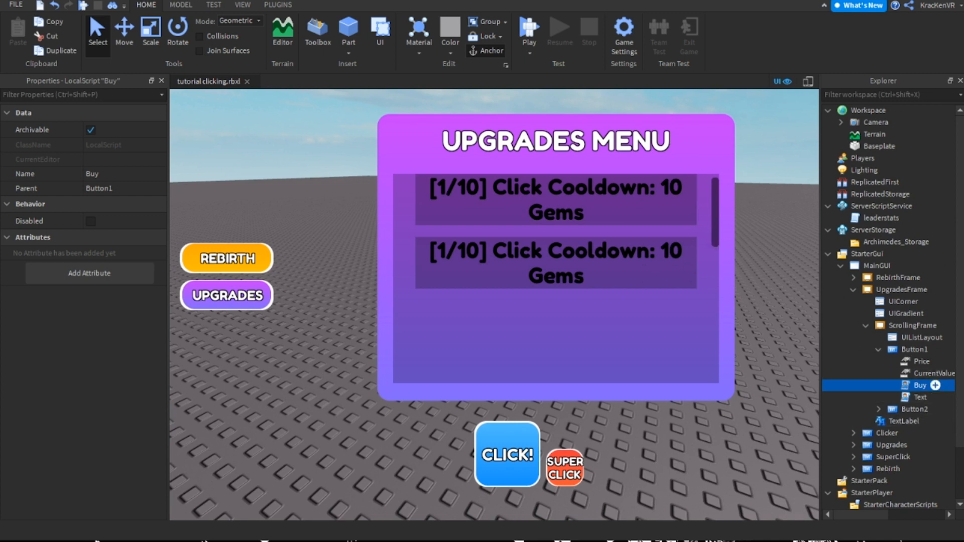
pyautogui.doubleClick(920, 385)
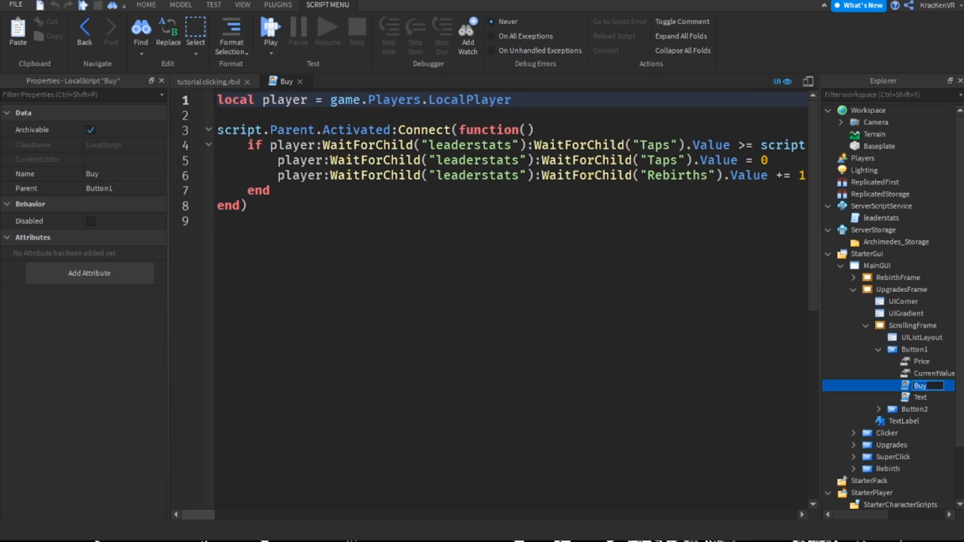
# Make the Buy script's if condition and the first line inside it use the "Gems" stat
pyautogui.hscroll(5, 565, 179)
pyautogui.doubleClick(450, 145)
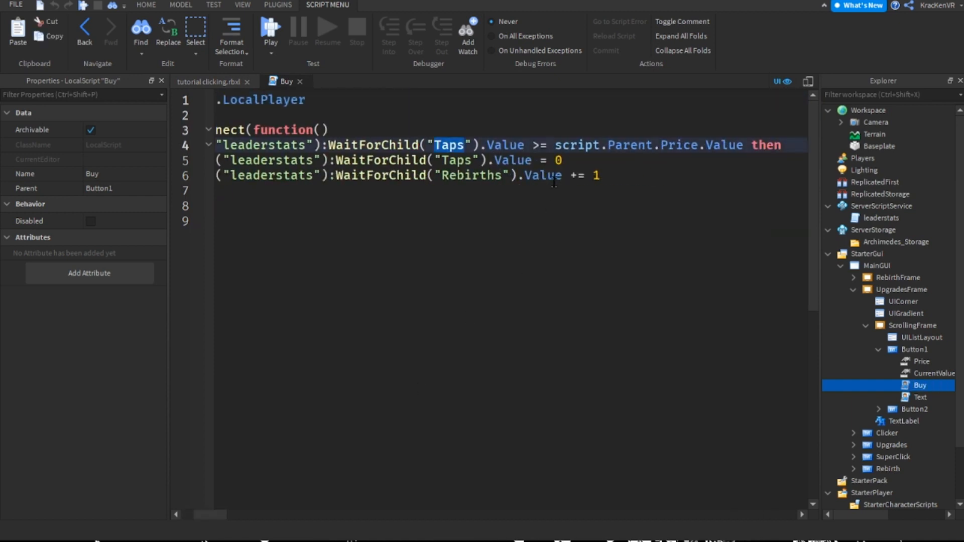
pyautogui.doubleClick(363, 145)
pyautogui.click(418, 145)
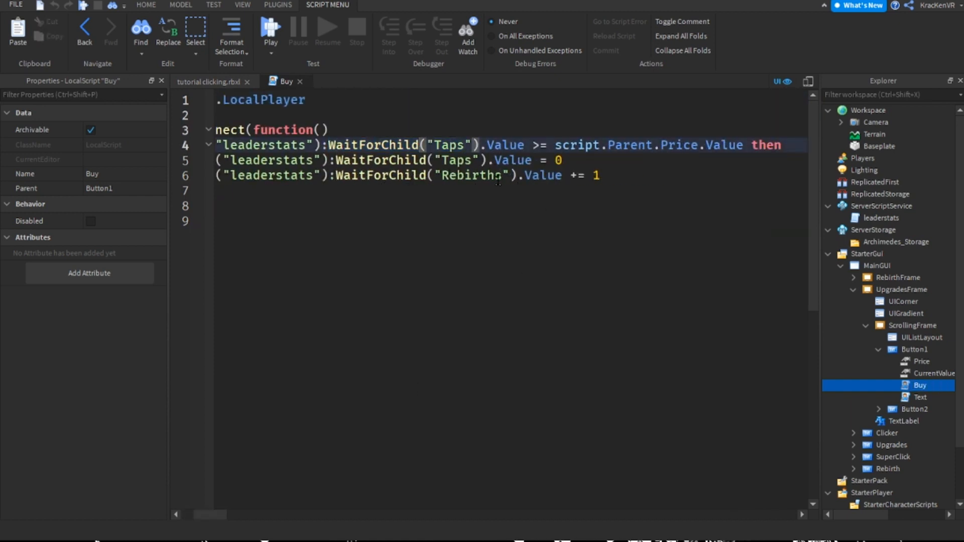
pyautogui.doubleClick(448, 145)
pyautogui.write('Gems')
pyautogui.doubleClick(464, 160)
pyautogui.write('Gr')
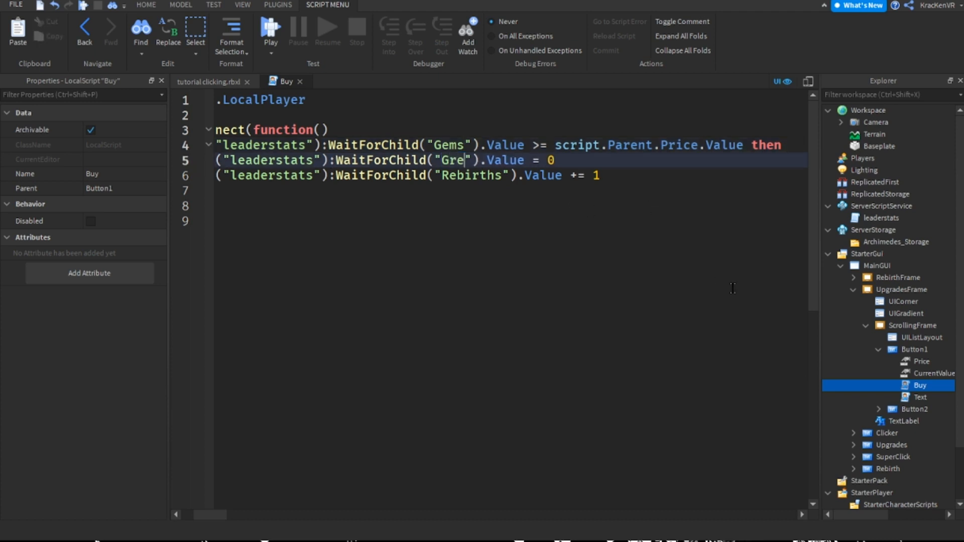
pyautogui.press('BackSpace')
pyautogui.write('ems')
# Make the Gems line subtract the price by ending it with "-= script.Parent.Price.Value"
pyautogui.press('End')
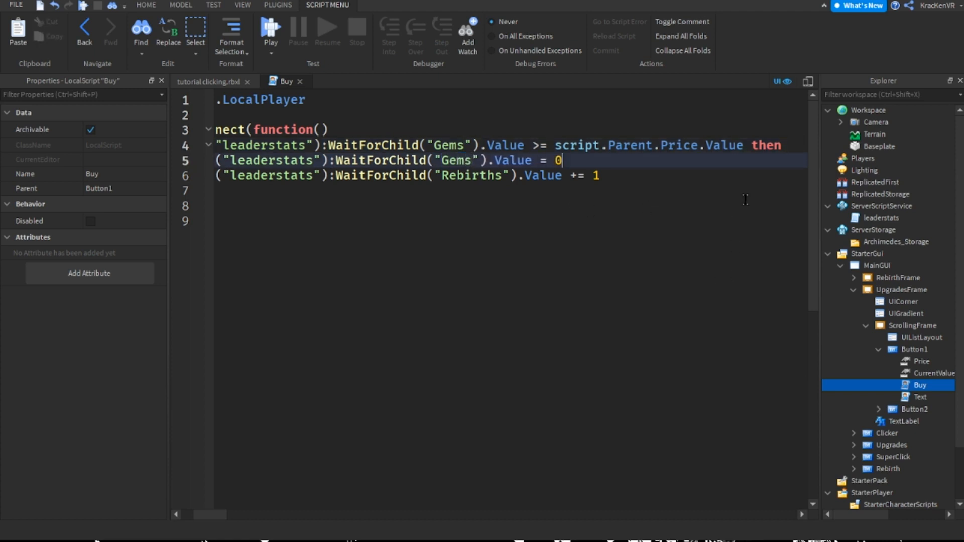
pyautogui.press('BackSpace')
pyautogui.press('BackSpace')
pyautogui.press('BackSpace')
pyautogui.write('-=')
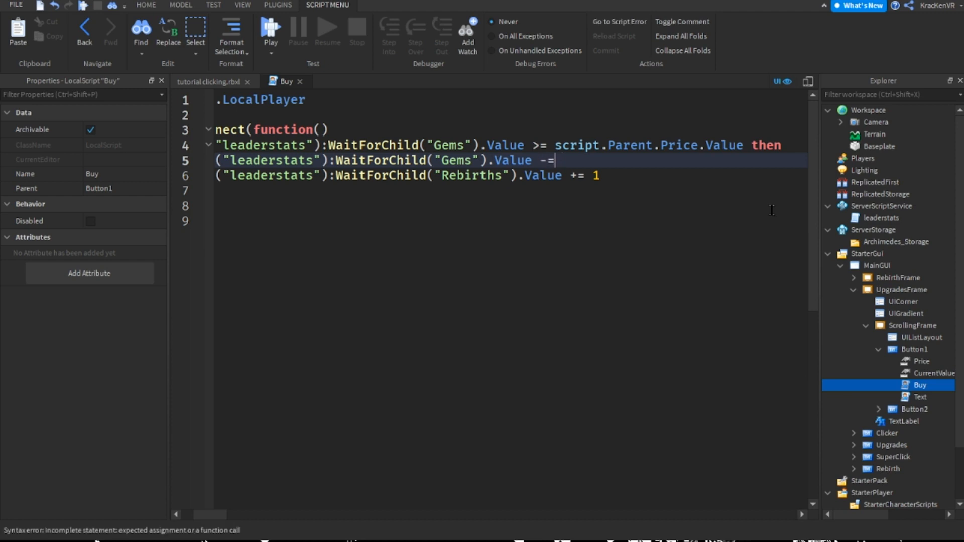
pyautogui.write(' script.Parent.Parent')
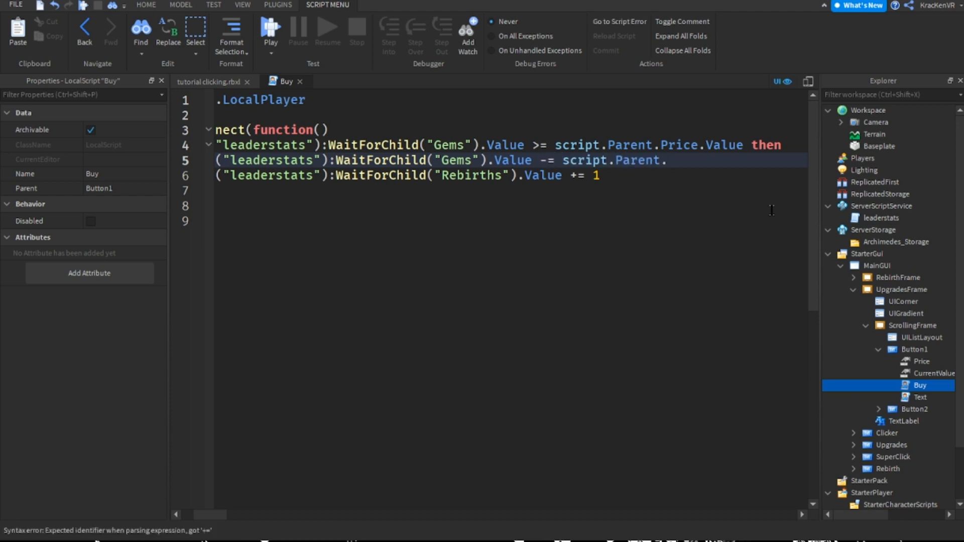
pyautogui.press('BackSpace')
pyautogui.press('BackSpace')
pyautogui.press('BackSpace')
pyautogui.press('BackSpace')
pyautogui.press('BackSpace')
pyautogui.write('rice.Value')
# Delete the Rebirths line from the Buy script and leave an empty line in its place
pyautogui.press('Down')
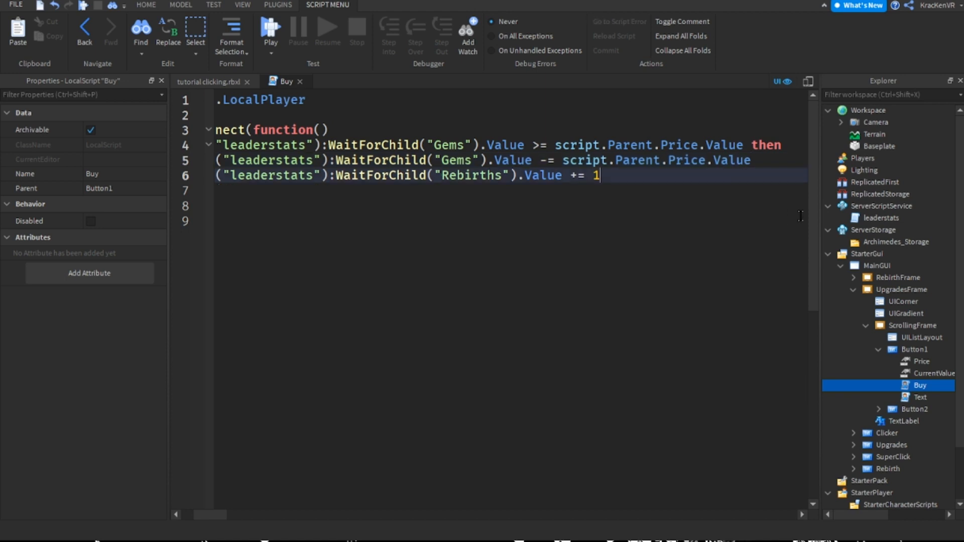
pyautogui.moveTo(787, 216); pyautogui.dragTo(187, 217)
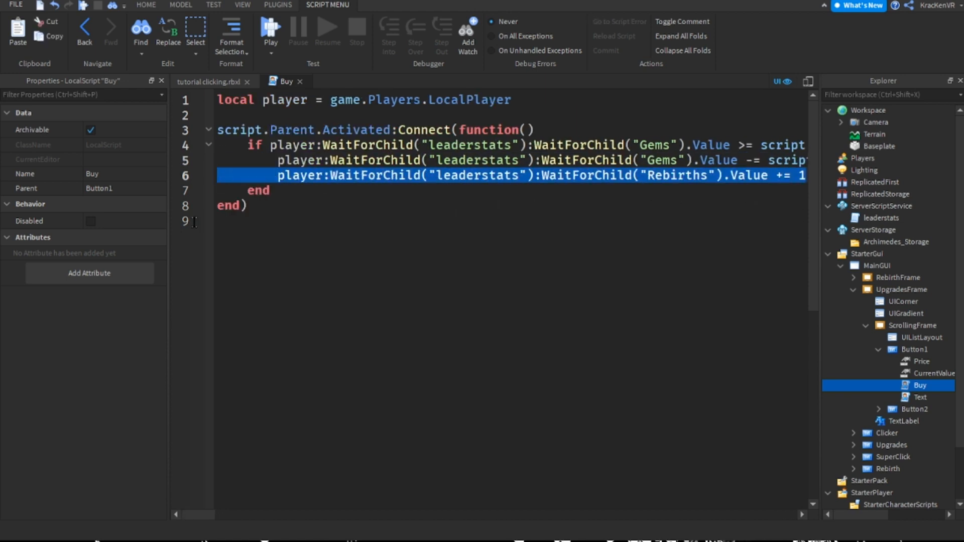
pyautogui.press('BackSpace')
pyautogui.press('BackSpace')
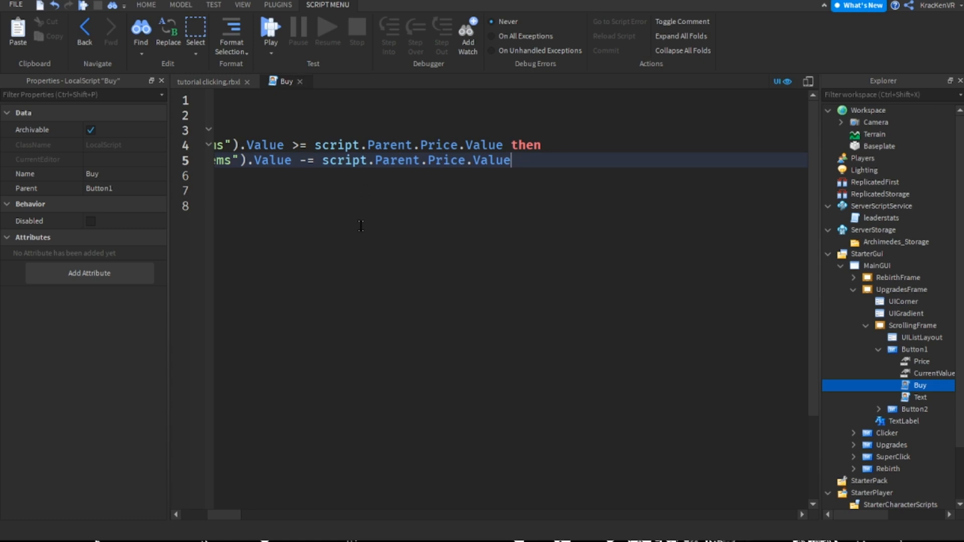
pyautogui.press('Return')
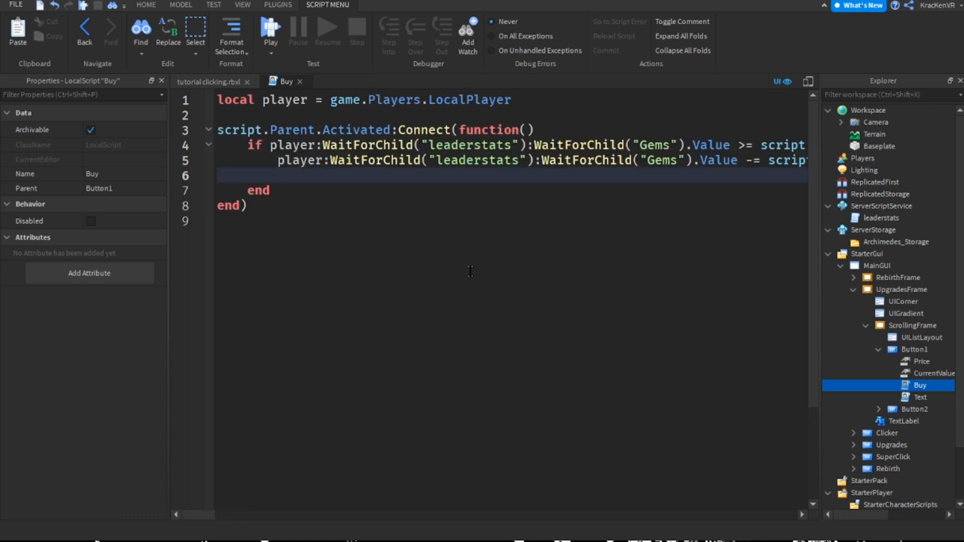
# Write "script.Parent.Price.Value" on the empty line below the Gems deduction
pyautogui.write('p')
pyautogui.write('script.Parent.')
pyautogui.write('Parent')
pyautogui.press('BackSpace')
pyautogui.press('BackSpace')
pyautogui.press('BackSpace')
pyautogui.press('BackSpace')
pyautogui.press('BackSpace')
pyautogui.write('rice.Value *= math.ra')
# Complete the price line with "*= math.random(1,2)" so each purchase multiplies the price
pyautogui.press('Tab')
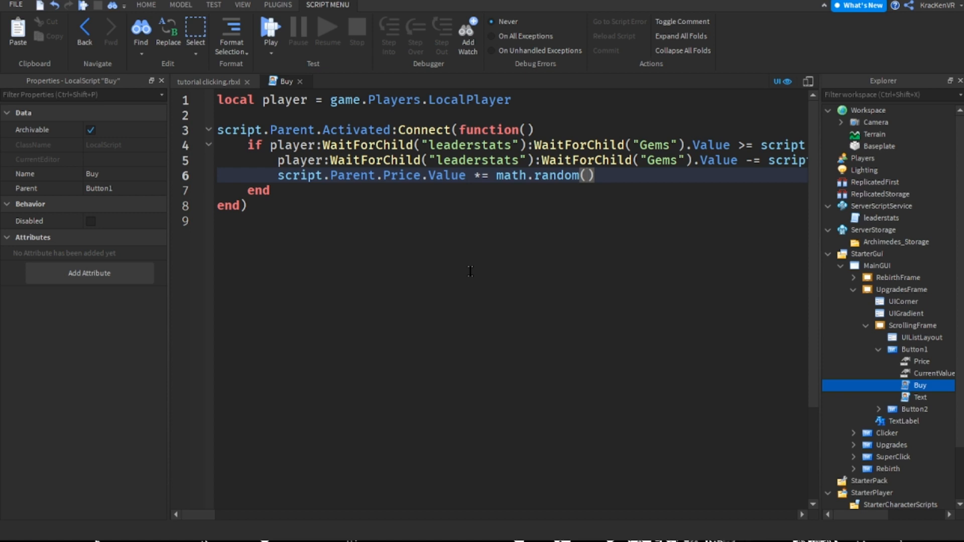
pyautogui.write('1, 2')
pyautogui.press('Left')
pyautogui.press('BackSpace')
pyautogui.press('Up')
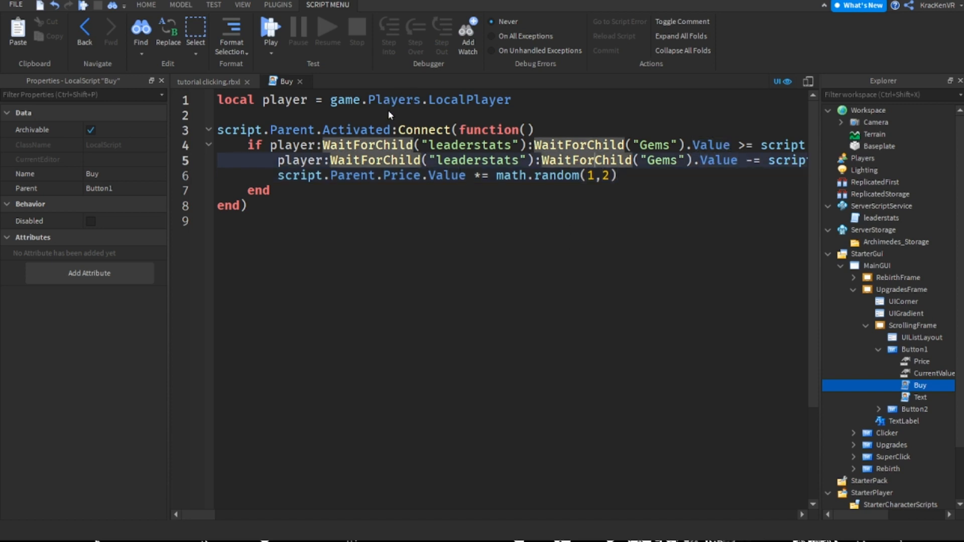
# Examine the math.random call and its two arguments on the price line of the Buy script
pyautogui.moveTo(496, 175); pyautogui.dragTo(579, 175)
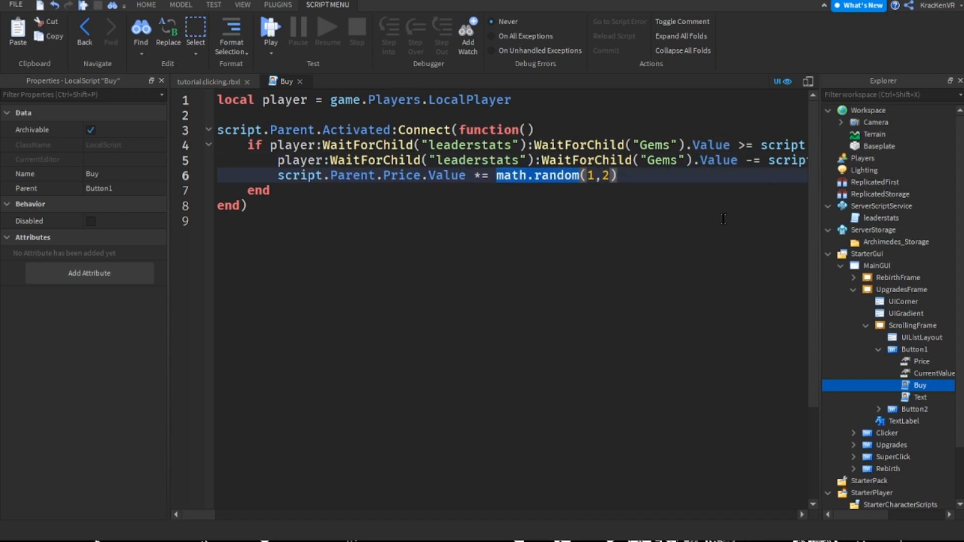
pyautogui.click(535, 175)
pyautogui.doubleClick(501, 173)
pyautogui.click(560, 174)
pyautogui.click(581, 174)
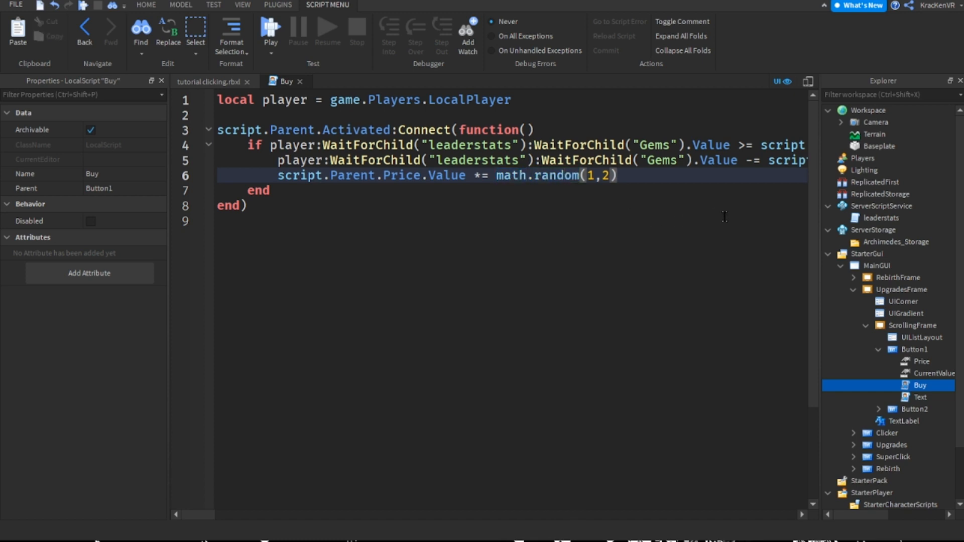
pyautogui.doubleClick(511, 173)
pyautogui.click(557, 177)
pyautogui.press('End')
pyautogui.press('Left')
pyautogui.press('Left')
pyautogui.press('Left')
pyautogui.press('Left')
pyautogui.hotkey('shift', 'Right')
pyautogui.hotkey('shift', 'Right')
pyautogui.hotkey('shift', 'Right')
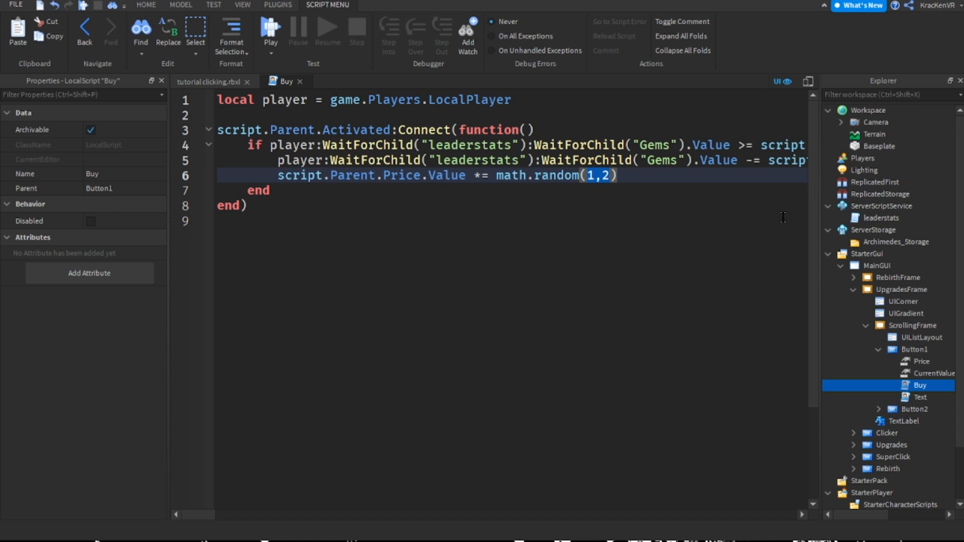
pyautogui.press('Left')
pyautogui.press('Left')
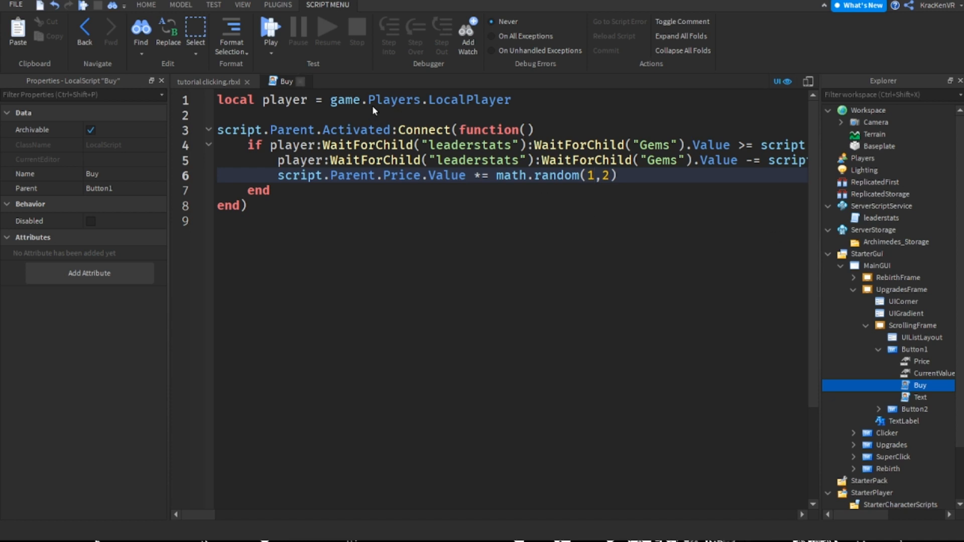
# Close the Buy script and reopen it, closing the Text script opened along the way
pyautogui.click(300, 81)
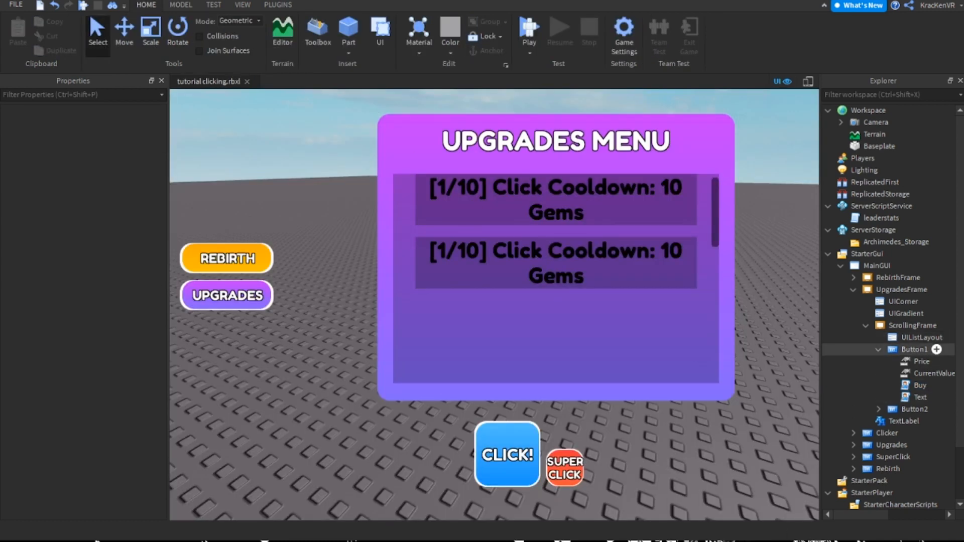
pyautogui.doubleClick(920, 397)
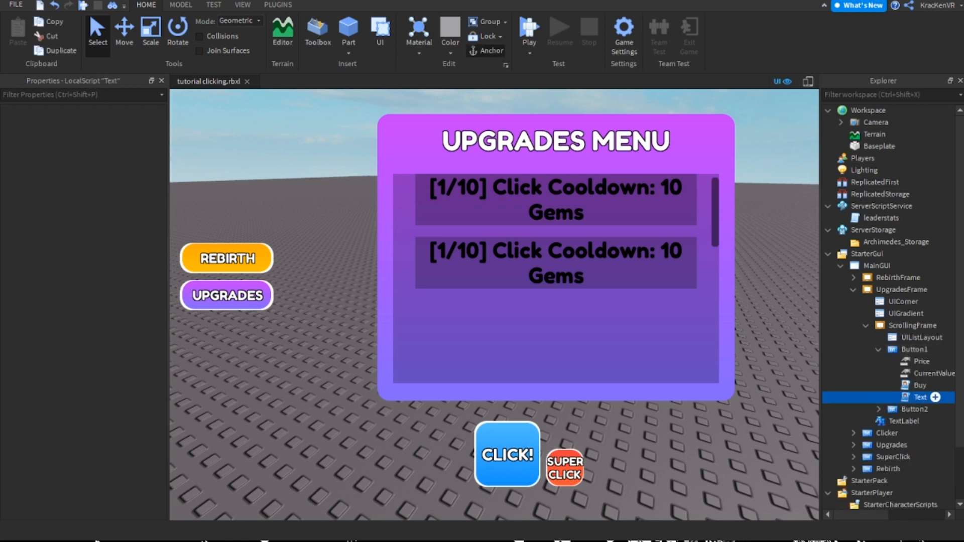
pyautogui.doubleClick(932, 386)
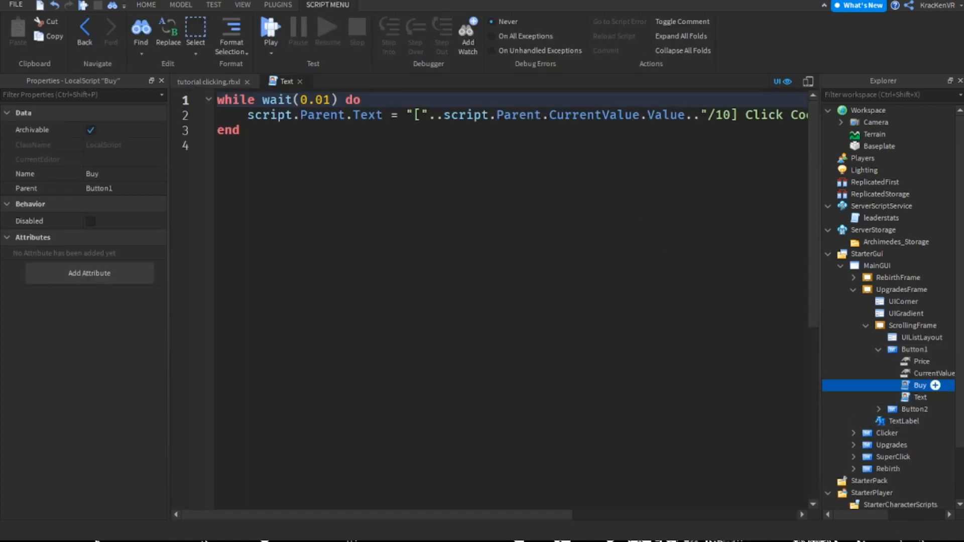
pyautogui.click(300, 81)
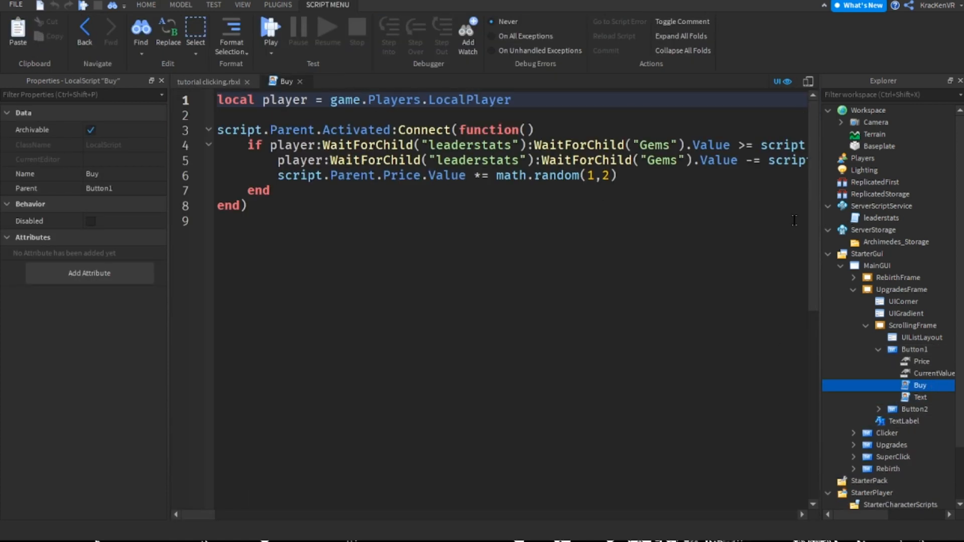
# Below the price multiplication, start a line with player:WaitForChild("leaderstats"):WaitForChild() and begin naming the child
pyautogui.click(642, 175)
pyautogui.press('Return')
pyautogui.write('player')
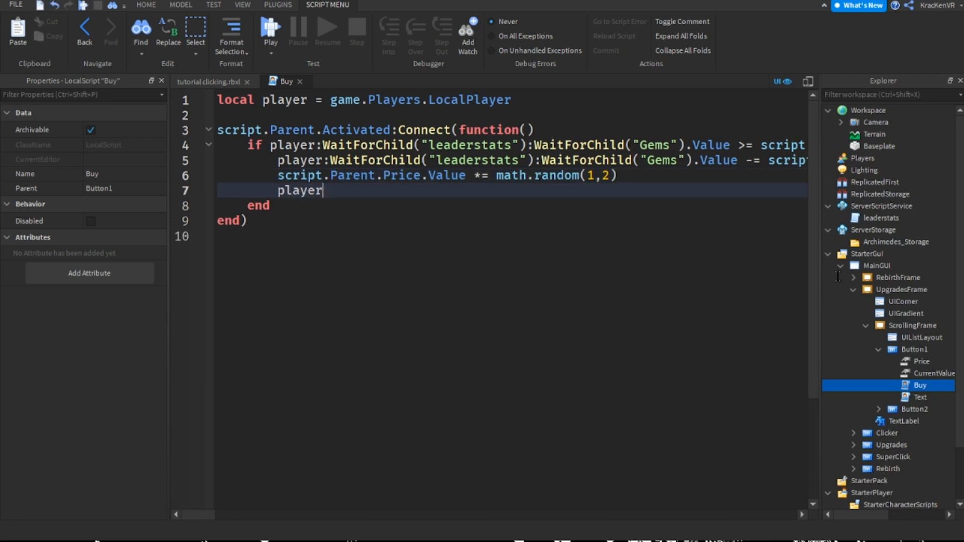
pyautogui.write(':WaitForChild("leaders')
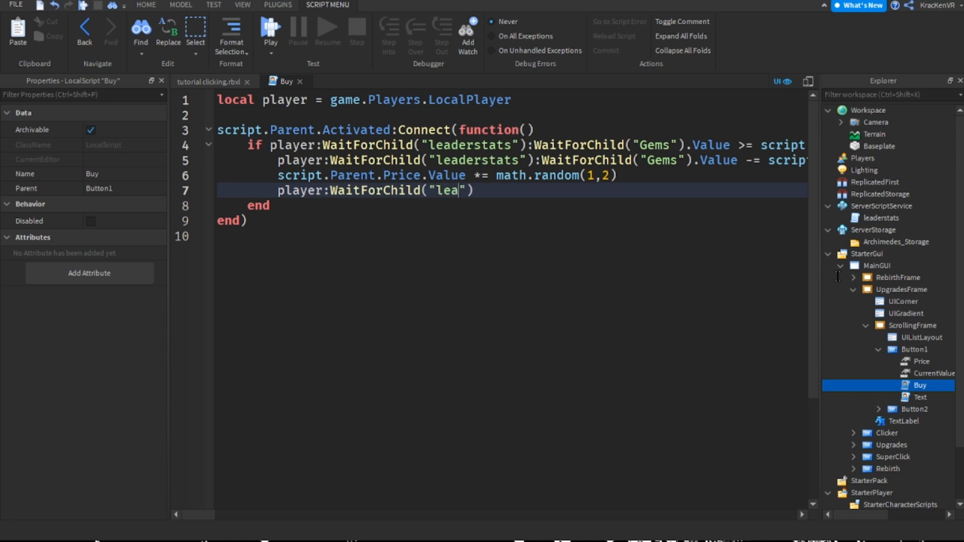
pyautogui.write('tats"):Wa')
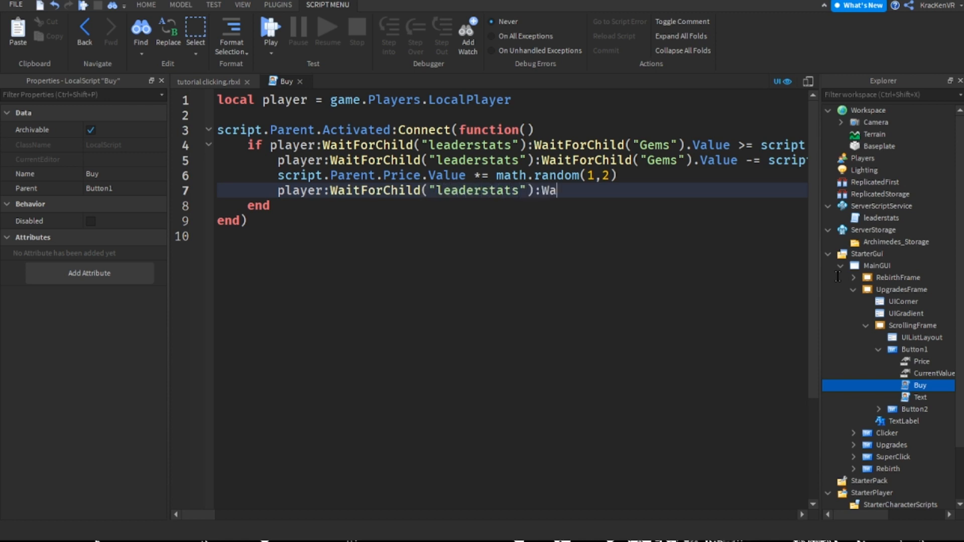
pyautogui.write('itForChild("')
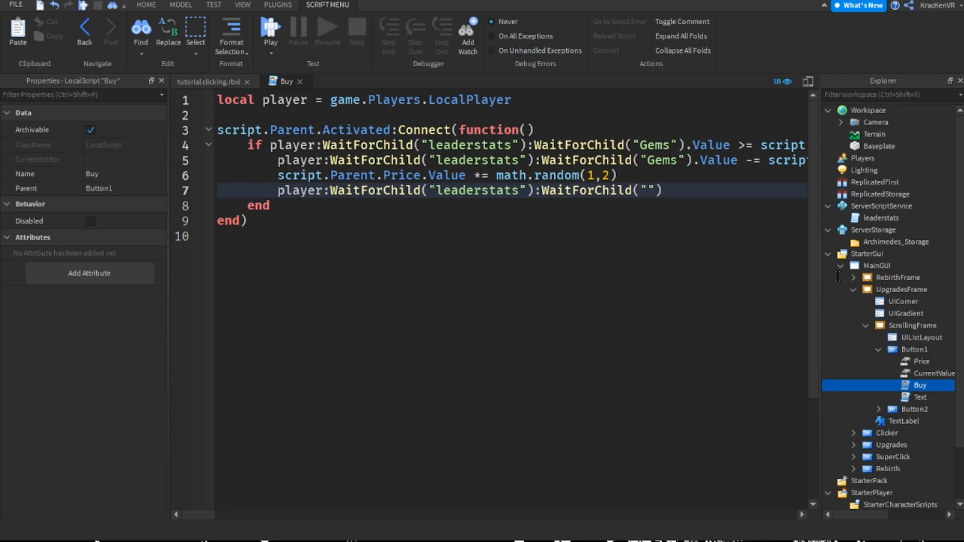
pyautogui.write('C')
# Open the leaderstats script and check which folder the clickCooldown value is parented to
pyautogui.doubleClick(881, 217)
pyautogui.click(637, 407)
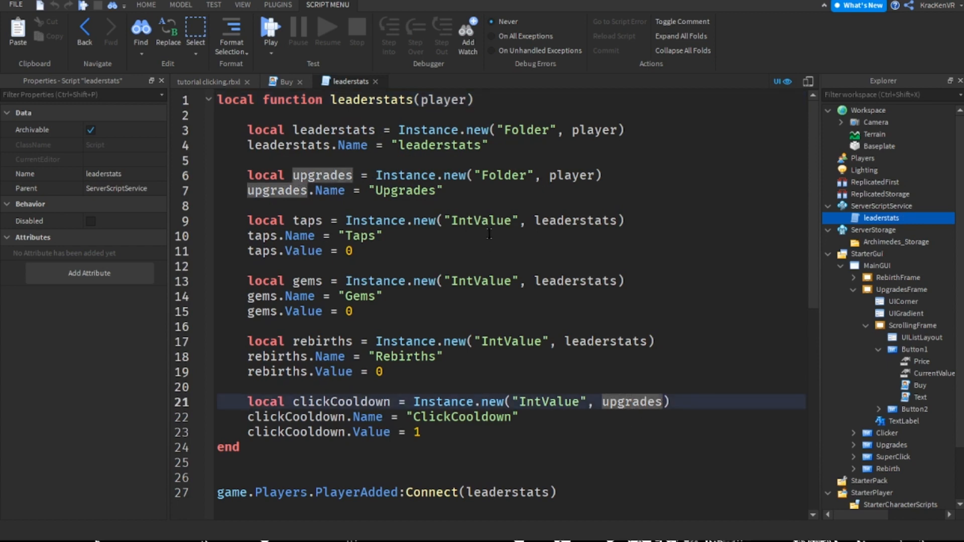
# Copy the Upgrades folder name, close the leaderstats script, and replace "leaderstats" with "Upgrades" on line 7 of the Buy script
pyautogui.doubleClick(408, 191)
pyautogui.hotkey('ctrl', 'c')
pyautogui.click(364, 130)
pyautogui.click(376, 82)
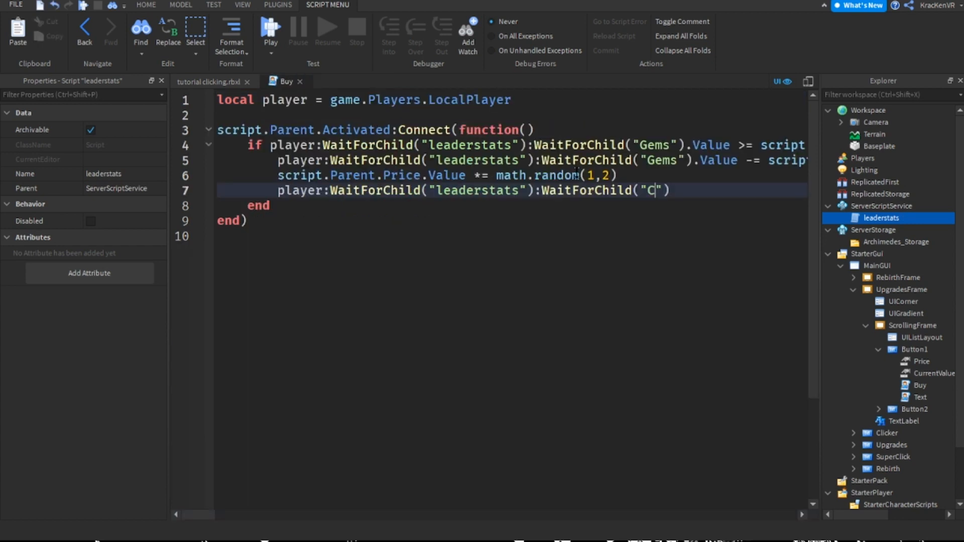
pyautogui.doubleClick(477, 190)
pyautogui.hotkey('ctrl', 'v')
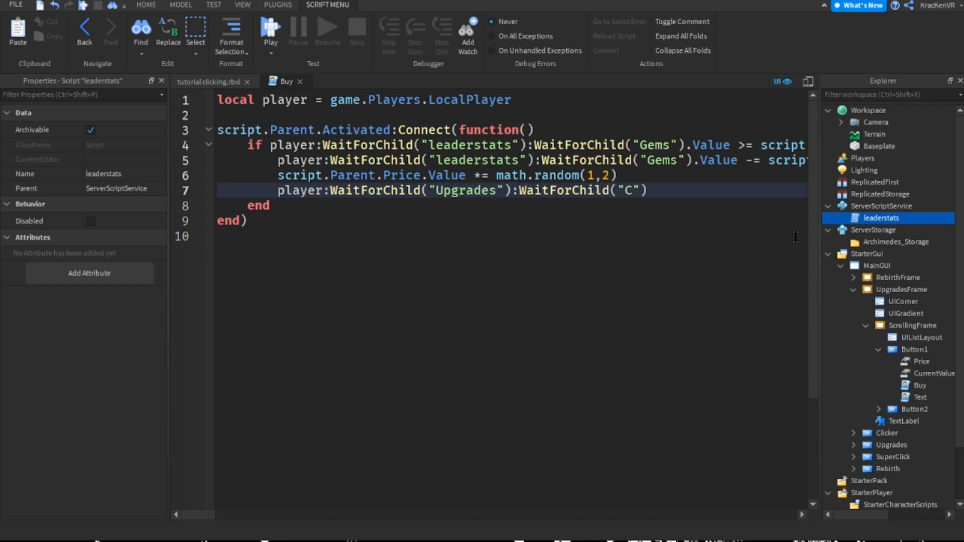
# Complete line 7 so that it subtracts 0.1 from the Value of the ClickCooldown child
pyautogui.write('lickCooldown')
pyautogui.press('Right')
pyautogui.press('Right')
pyautogui.write('.Value')
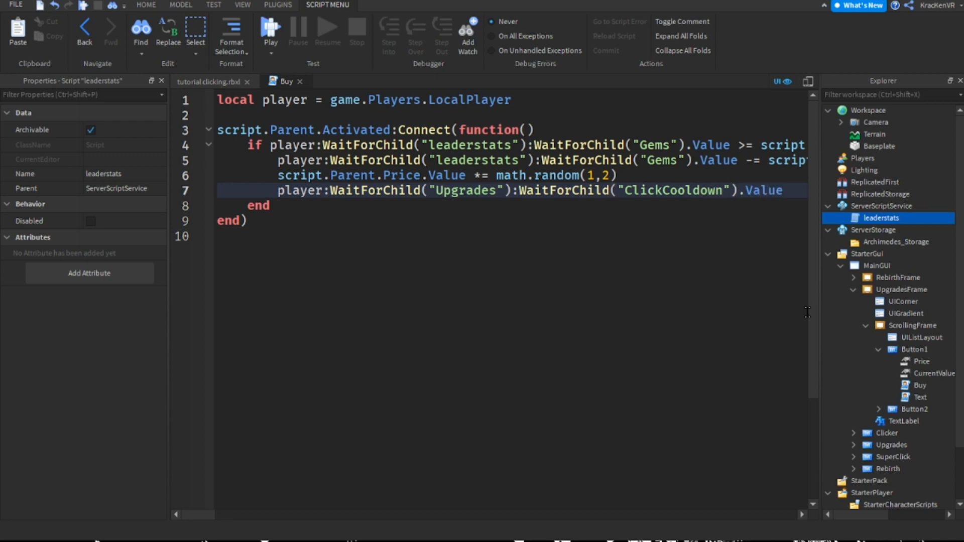
pyautogui.write(' += ')
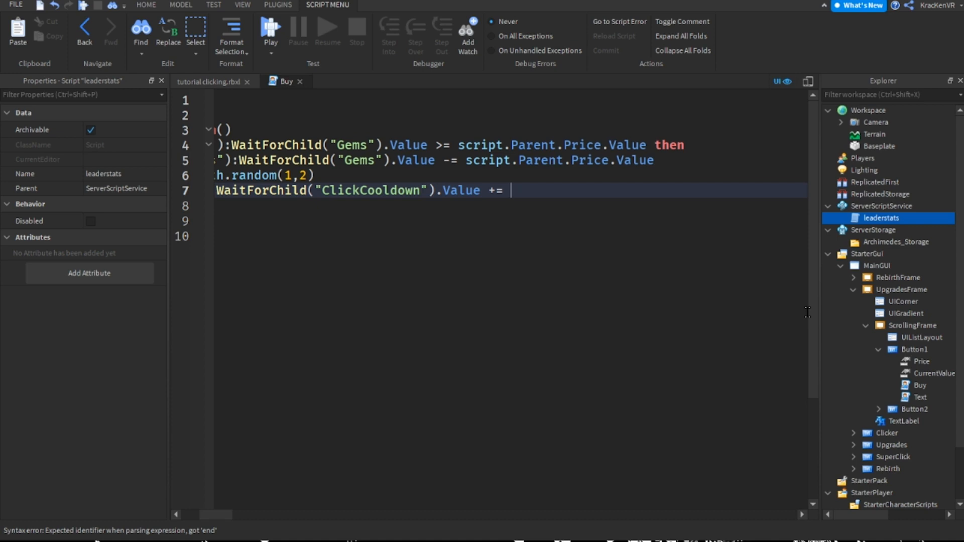
pyautogui.press('BackSpace')
pyautogui.press('BackSpace')
pyautogui.press('BackSpace')
pyautogui.write('-= 0.1')
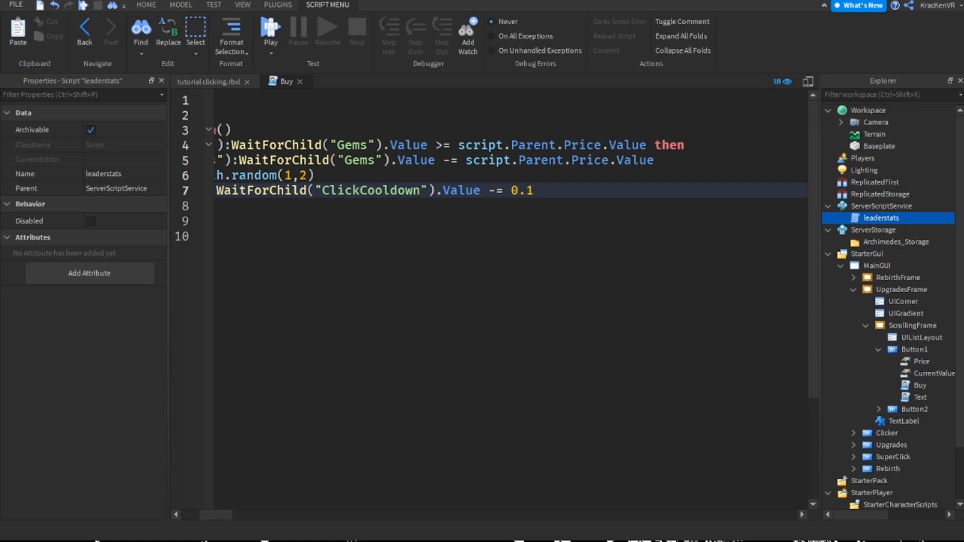
pyautogui.moveTo(216, 515); pyautogui.dragTo(206, 515)
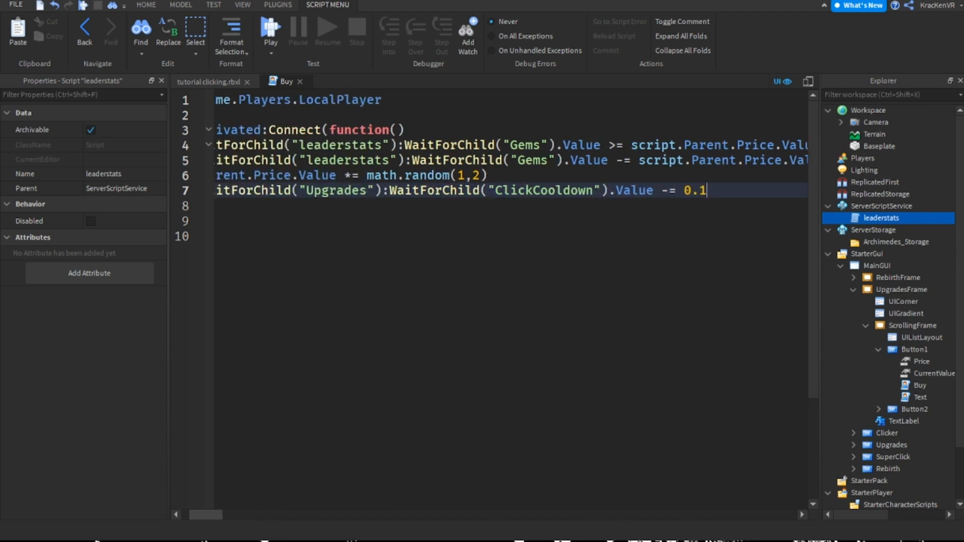
pyautogui.moveTo(206, 515); pyautogui.dragTo(208, 515)
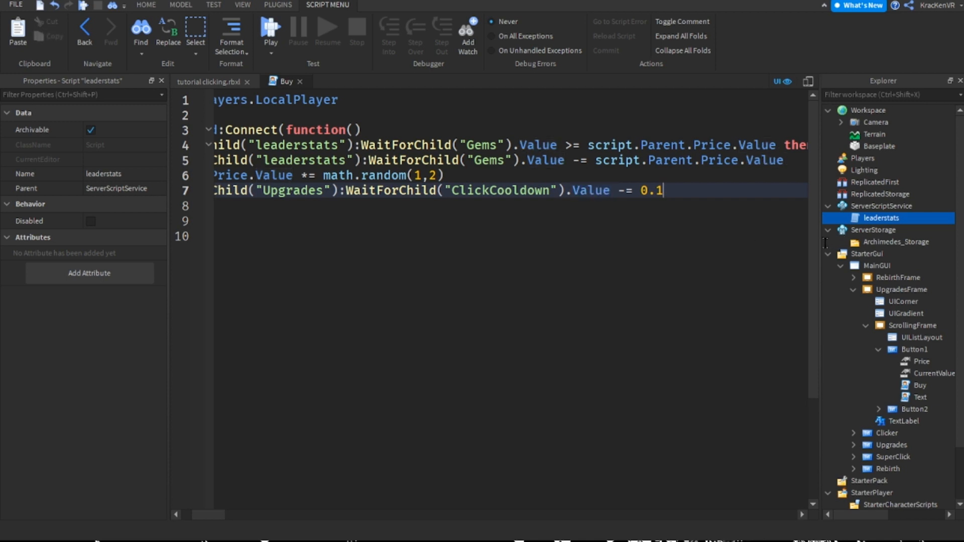
# Change the math.random range on the price multiplication line to 5 and 10, and close the Buy script
pyautogui.hotkey('shift', 'Left')
pyautogui.press('End')
pyautogui.hscroll(-5, 768, 238)
pyautogui.press('Up')
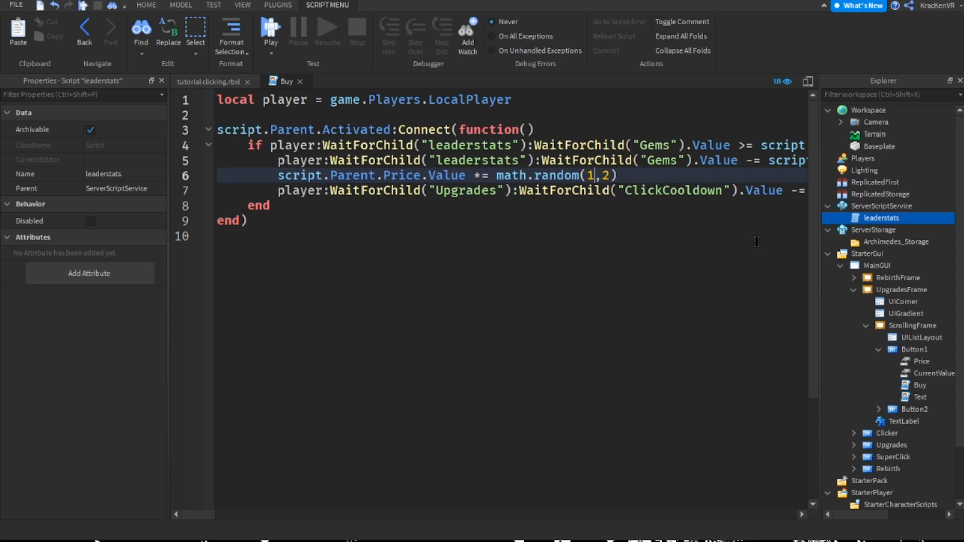
pyautogui.press('BackSpace')
pyautogui.write('5')
pyautogui.press('Right')
pyautogui.press('Right')
pyautogui.press('BackSpace')
pyautogui.write('10')
pyautogui.click(300, 81)
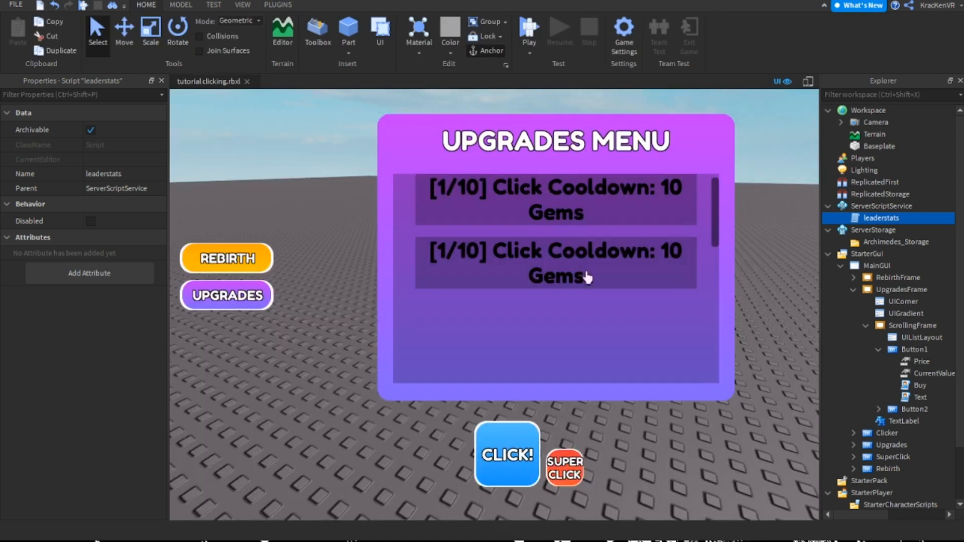
pyautogui.click(795, 471)
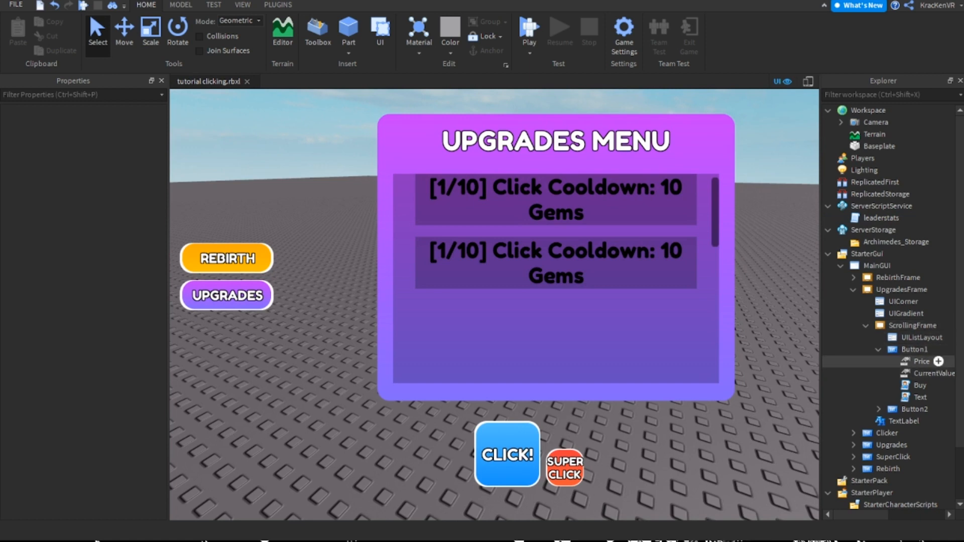
# Delete the existing child objects under Button2
pyautogui.doubleClick(914, 409)
pyautogui.scroll(-2, 914, 401)
pyautogui.click(920, 365)
pyautogui.keyDown('ctrl'); pyautogui.click(921, 353); pyautogui.keyUp('ctrl')
pyautogui.press('Delete')
# Duplicate Button1's Price, CurrentValue, Buy and Text objects, move the copies into Button2, and collapse both buttons in the hierarchy
pyautogui.click(914, 288)
pyautogui.click(921, 300)
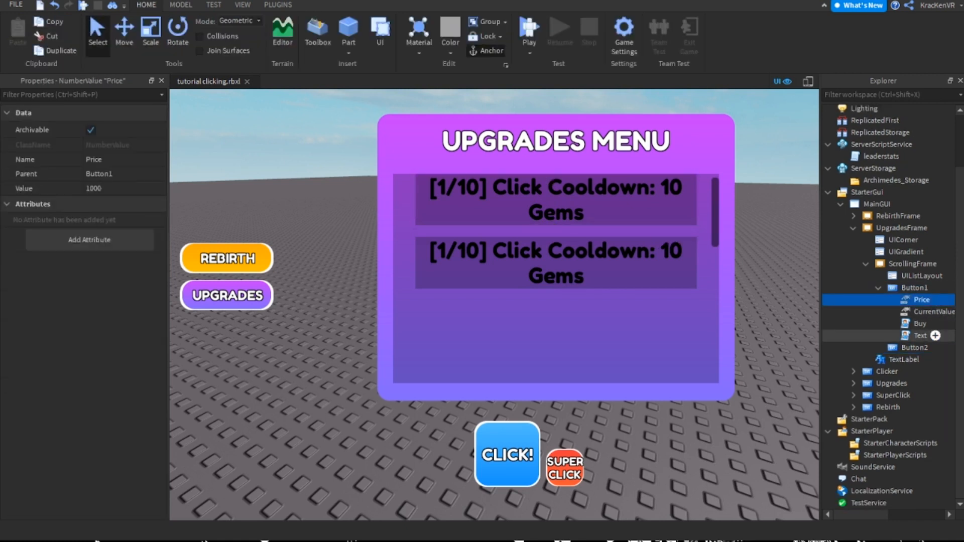
pyautogui.keyDown('shift'); pyautogui.click(920, 335); pyautogui.keyUp('shift')
pyautogui.hotkey('ctrl', 'd')
pyautogui.moveTo(919, 347); pyautogui.dragTo(934, 395)
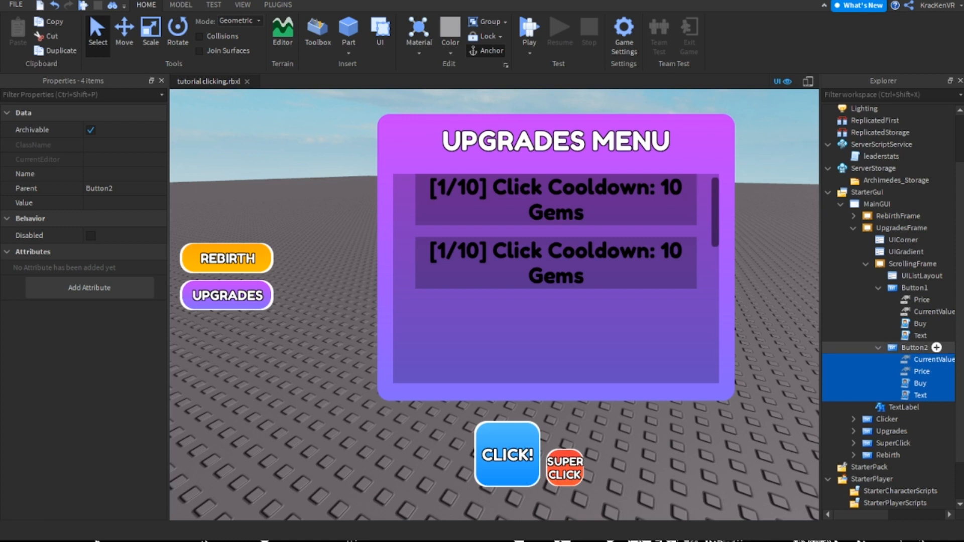
pyautogui.click(653, 274)
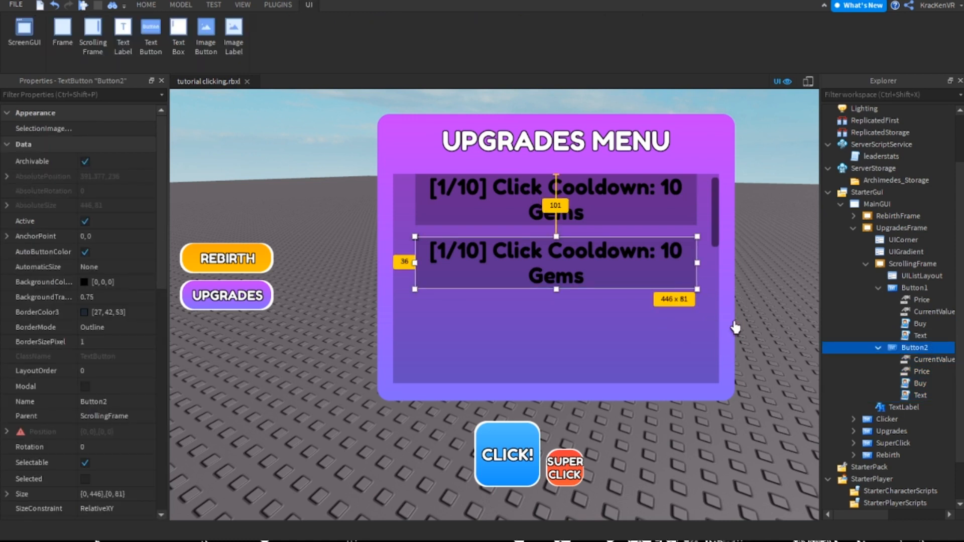
pyautogui.doubleClick(914, 347)
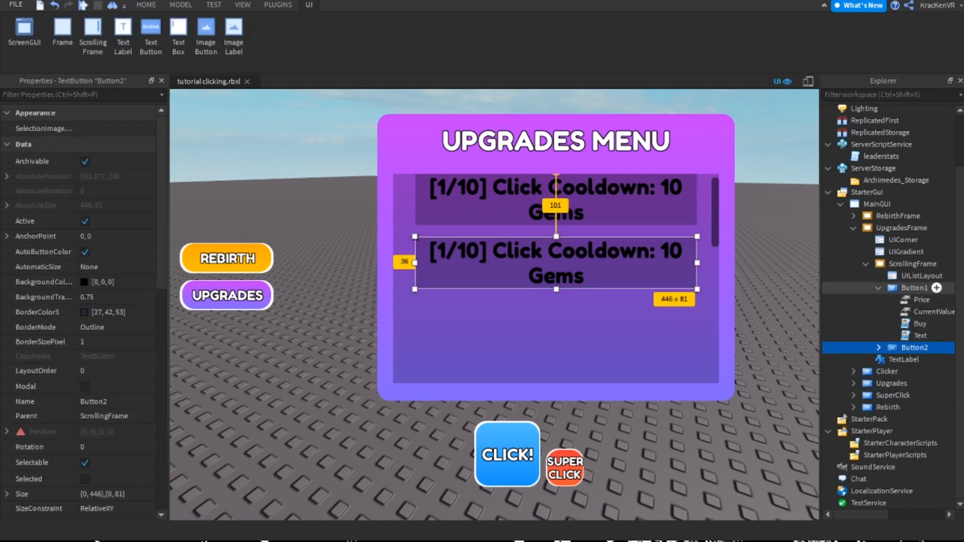
pyautogui.doubleClick(914, 288)
pyautogui.click(960, 341)
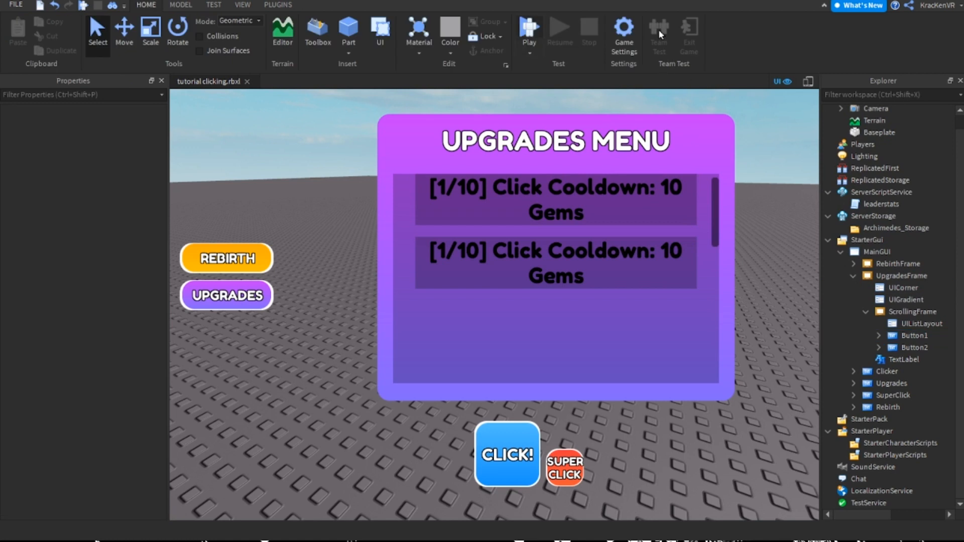
# Start a playtest, check the button labels in the Upgrades menu, and hide the Explorer to see the player leaderboard
pyautogui.press('F5')
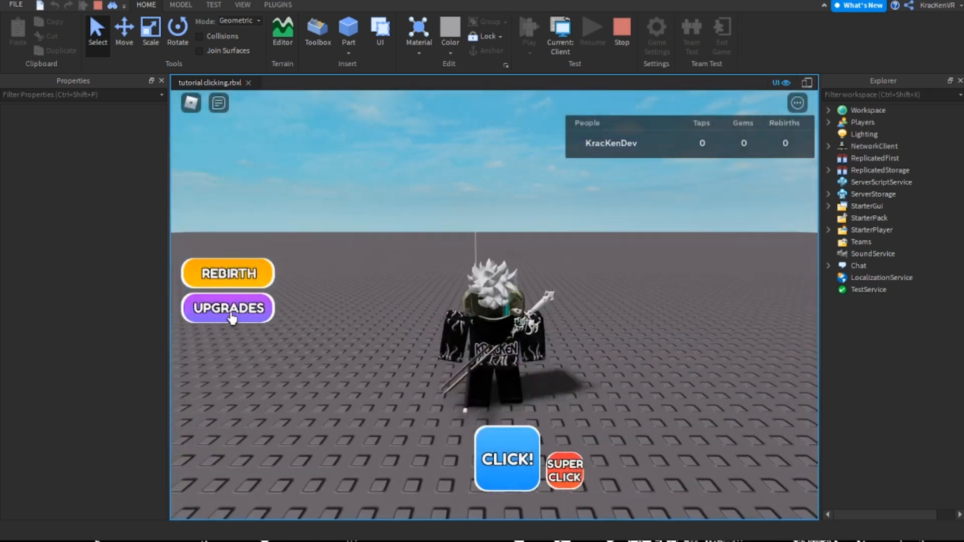
pyautogui.click(230, 314)
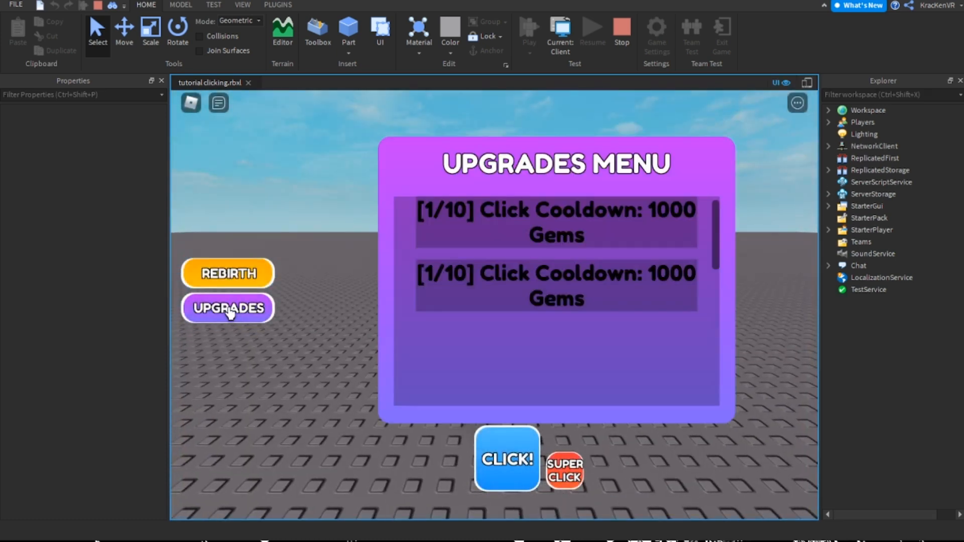
pyautogui.click(228, 312)
pyautogui.click(229, 313)
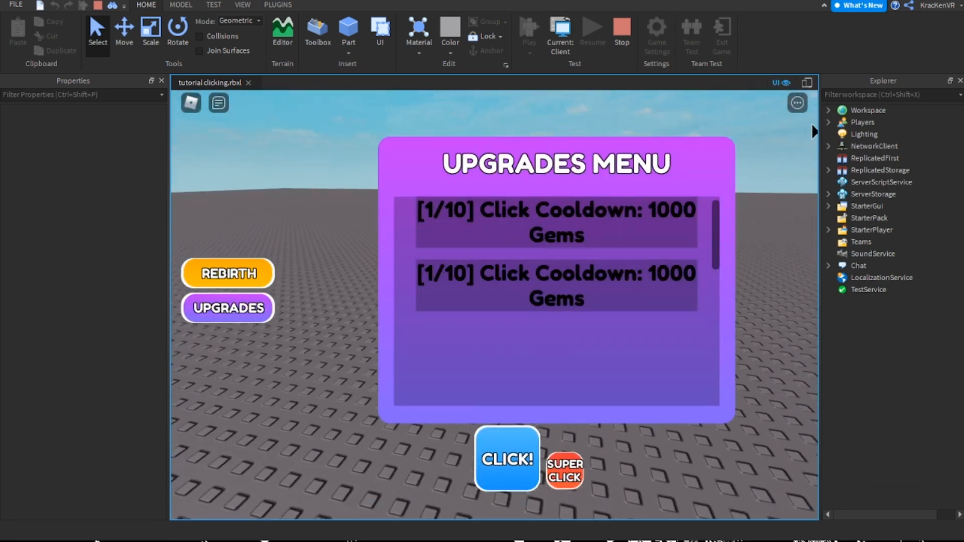
pyautogui.press('Tab')
pyautogui.click(960, 81)
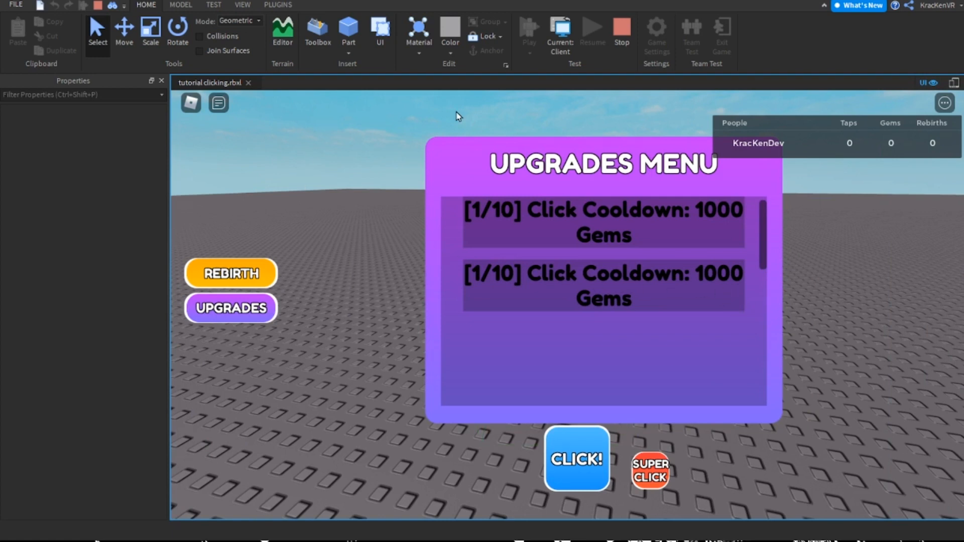
# Close the in-game Upgrades menu, use the CLICK! button a few times to test its cooldown, and stop the playtest
pyautogui.click(244, 296)
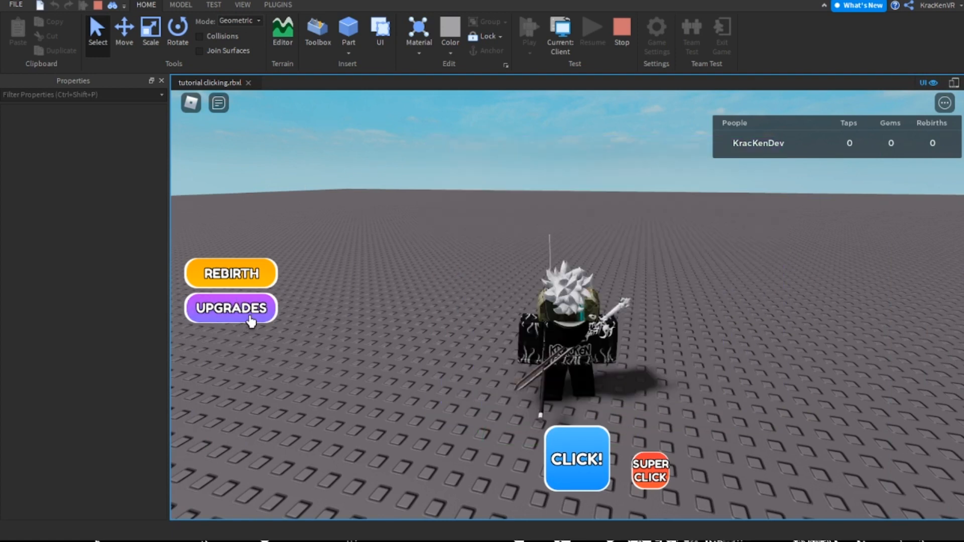
pyautogui.click(589, 449)
pyautogui.click(589, 449)
pyautogui.click(590, 449)
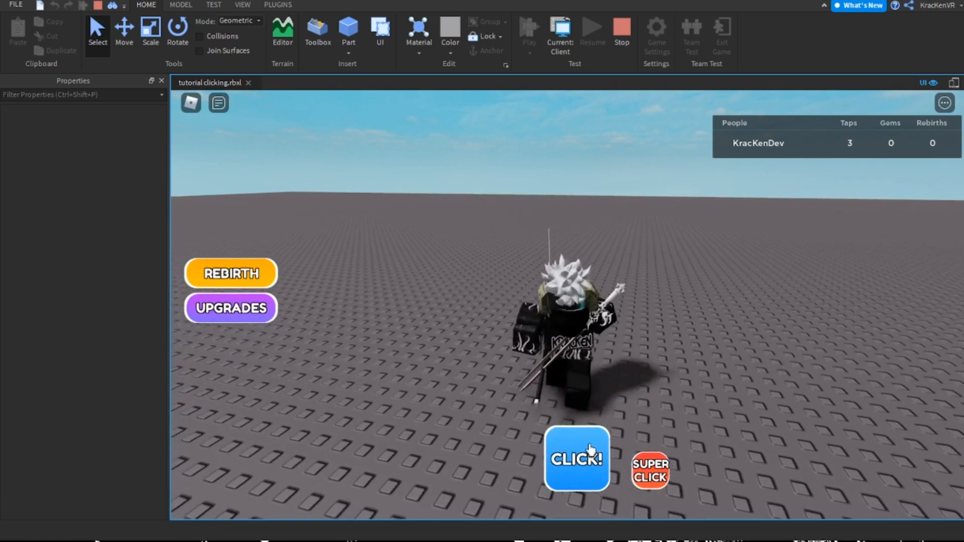
pyautogui.hotkey('shift', 'F5')
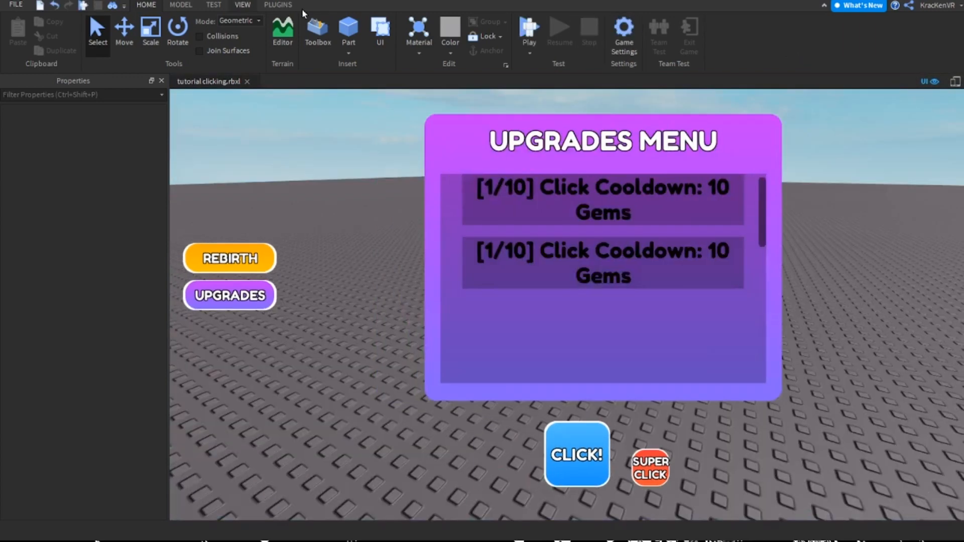
# Show the Explorer again, set the amount subtracted from ClickCooldown in Button1's Buy script to 0.5, and close the script
pyautogui.click(243, 4)
pyautogui.click(28, 40)
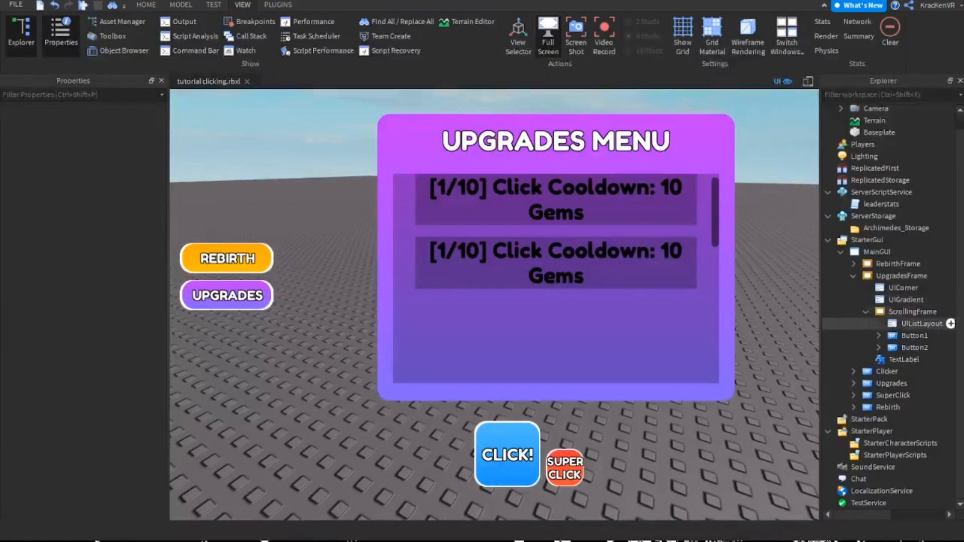
pyautogui.click(878, 335)
pyautogui.click(919, 371)
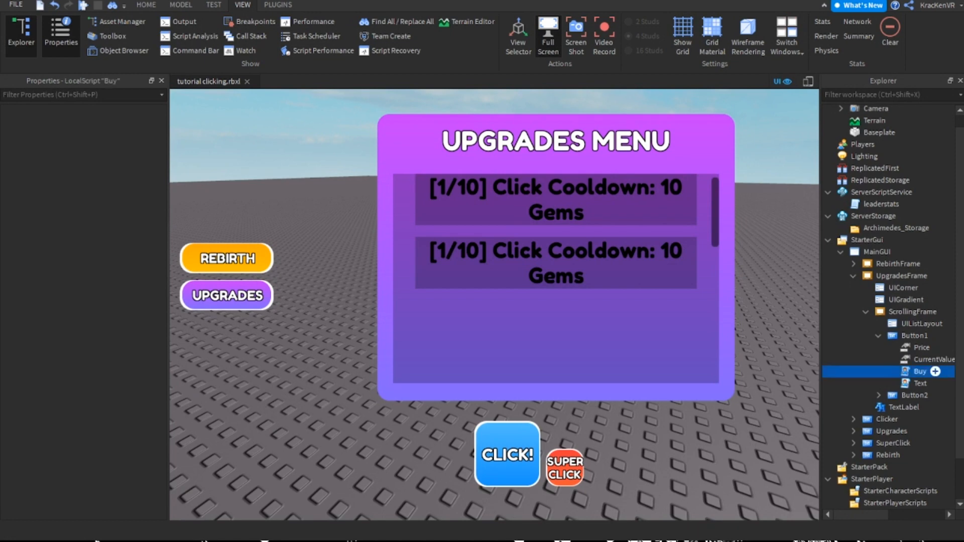
pyautogui.doubleClick(919, 371)
pyautogui.moveTo(199, 515); pyautogui.dragTo(233, 515)
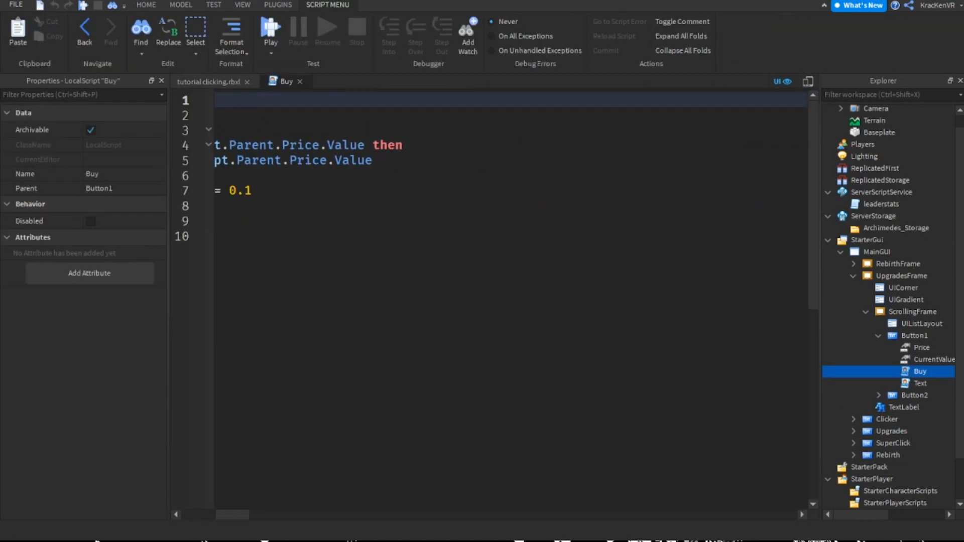
pyautogui.click(395, 191)
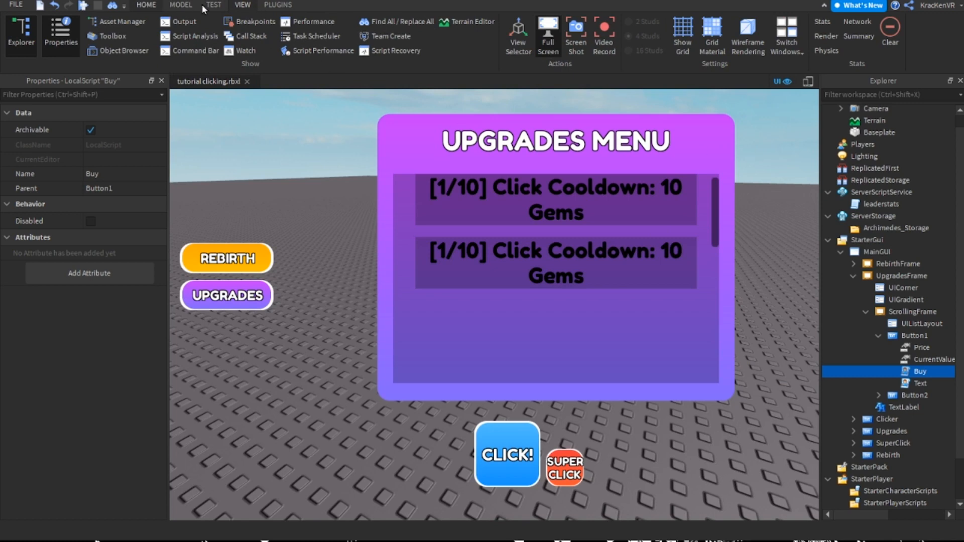
pyautogui.click(146, 5)
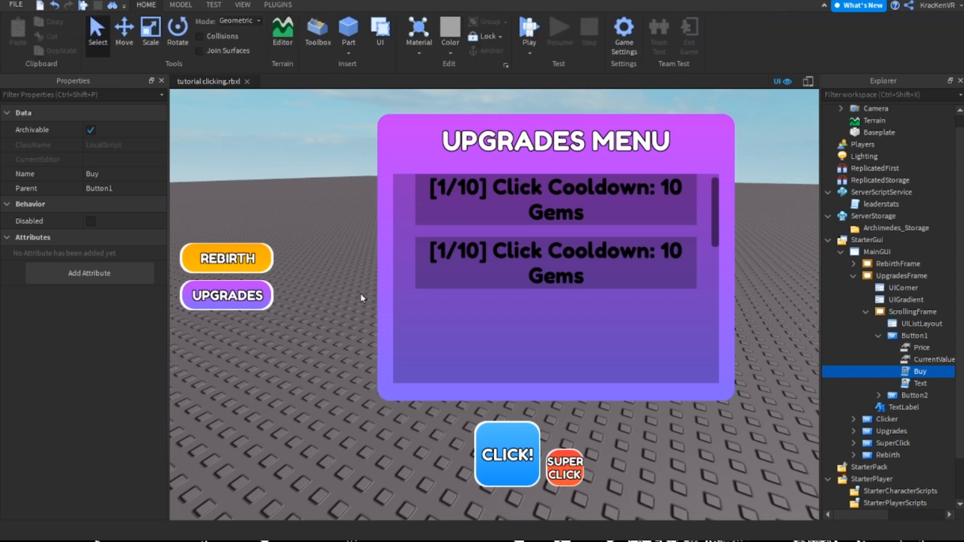
pyautogui.click(362, 296)
# Run a new playtest, close the Upgrades menu, and use the CLICK! button repeatedly to collect taps
pyautogui.click(531, 31)
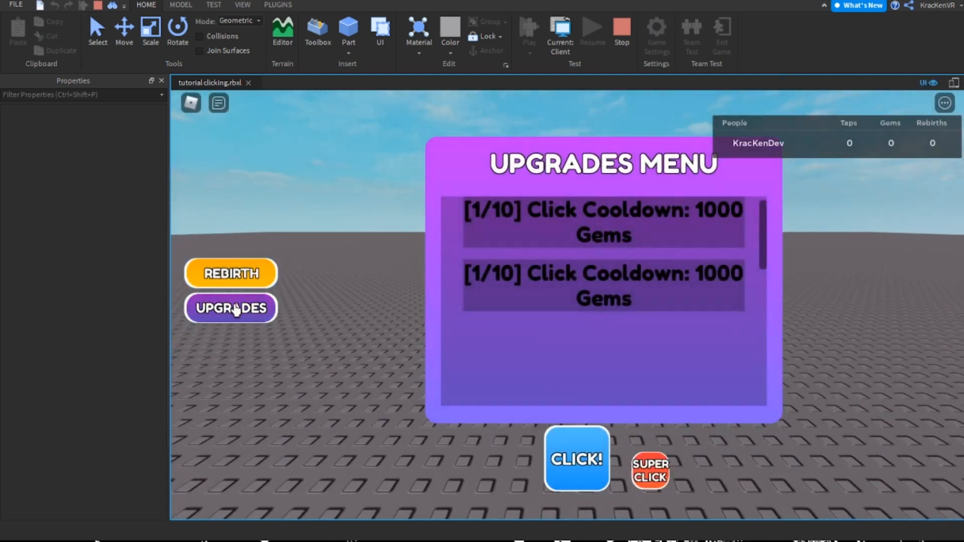
pyautogui.click(231, 308)
pyautogui.click(572, 457)
pyautogui.click(572, 457)
pyautogui.click(573, 459)
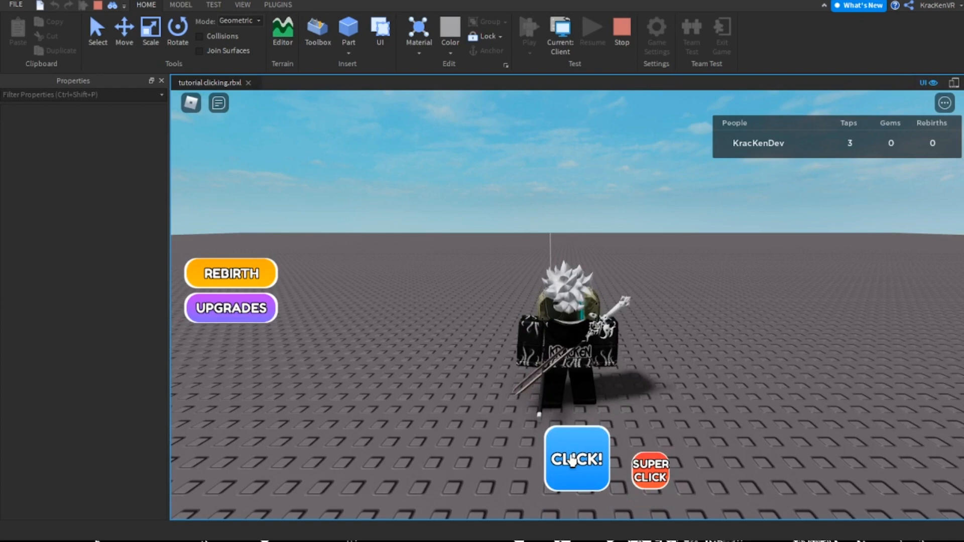
pyautogui.click(572, 459)
pyautogui.click(574, 467)
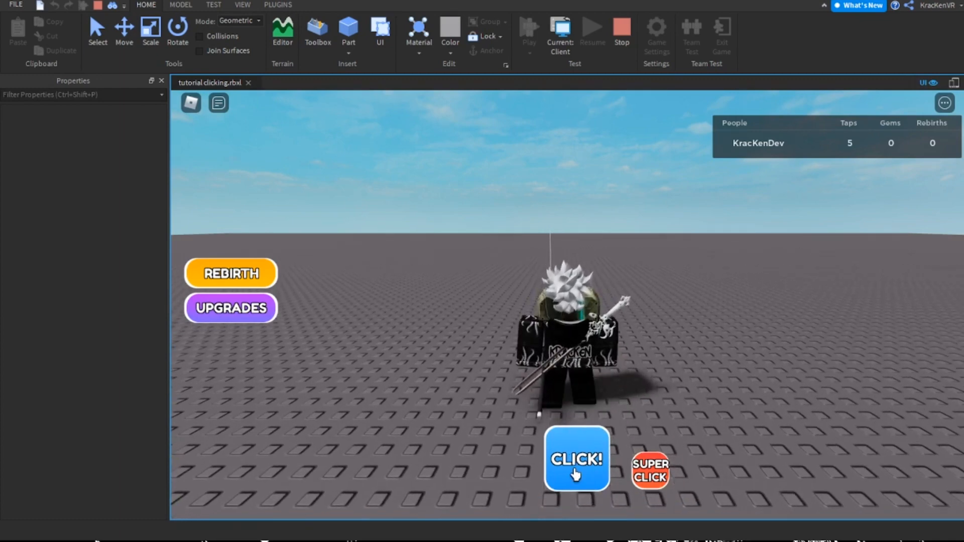
pyautogui.click(580, 458)
pyautogui.click(580, 460)
pyautogui.click(591, 467)
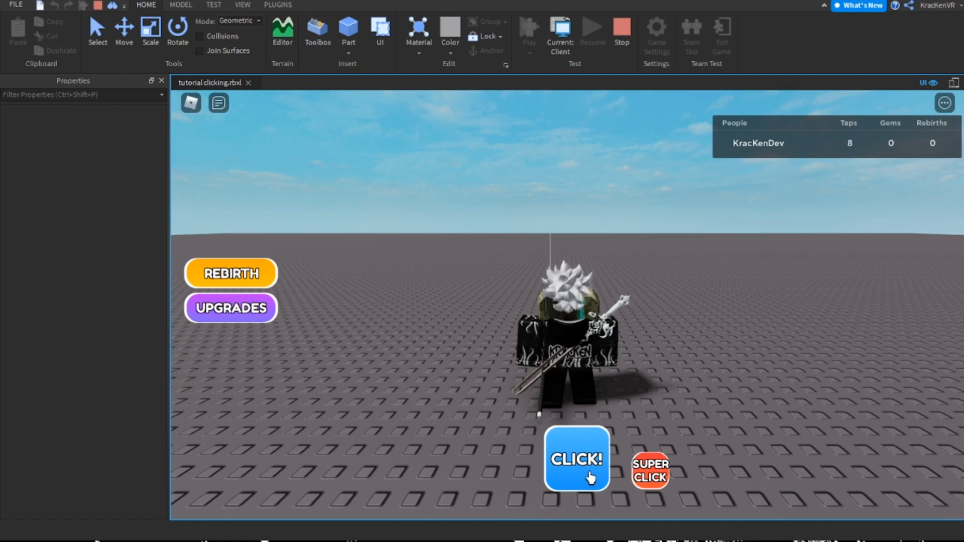
pyautogui.click(552, 459)
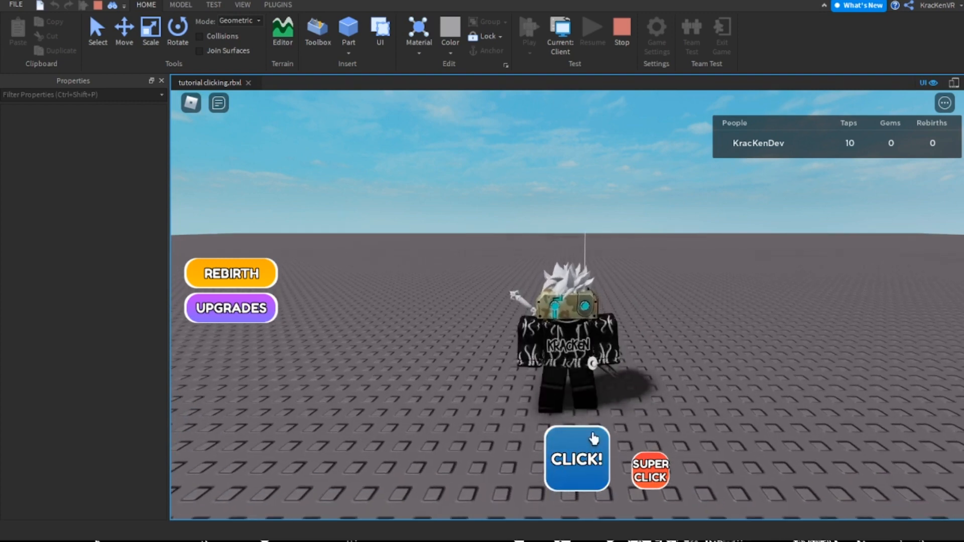
# Gain taps with Super Click, trade 25 taps for 2 rebirths, and switch from the Rebirth menu to the Upgrades menu
pyautogui.click(650, 471)
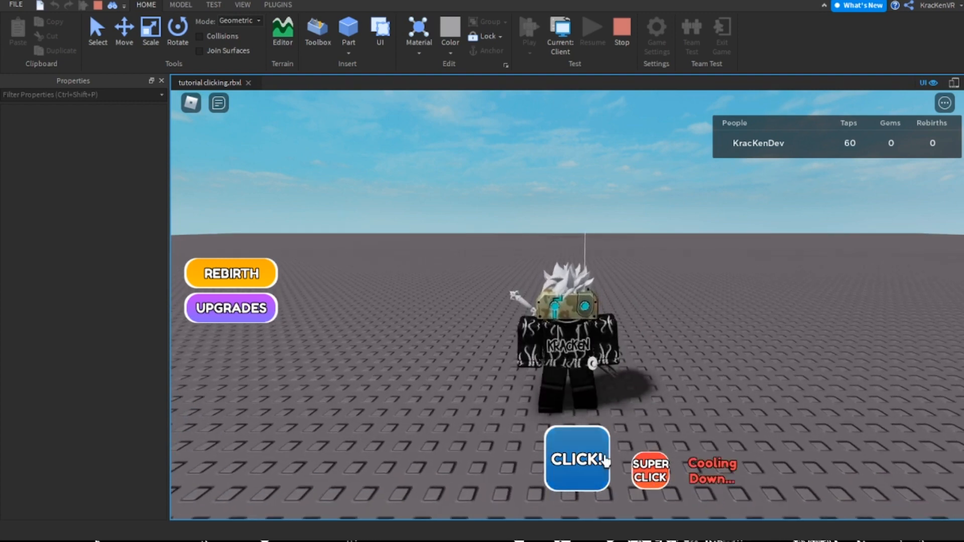
pyautogui.click(230, 275)
pyautogui.click(473, 289)
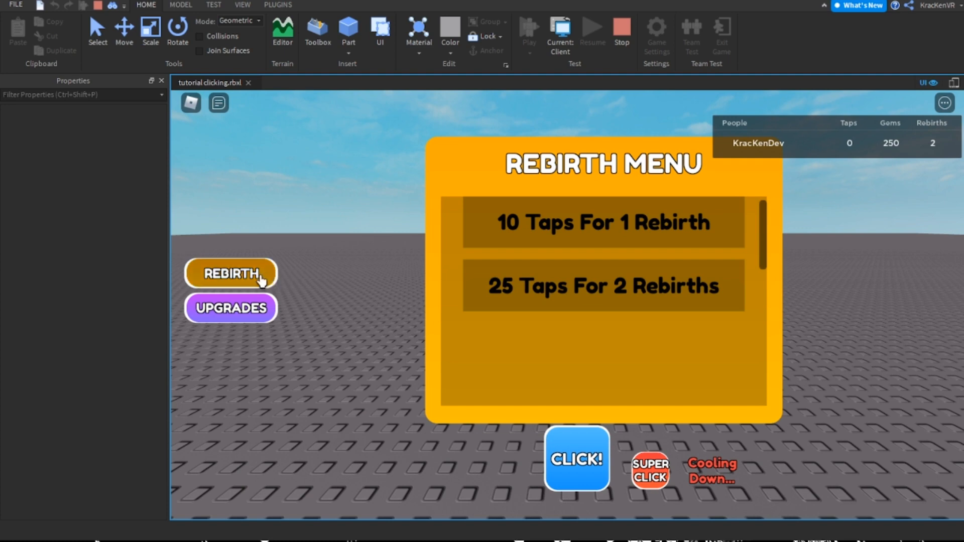
pyautogui.click(202, 277)
pyautogui.click(237, 308)
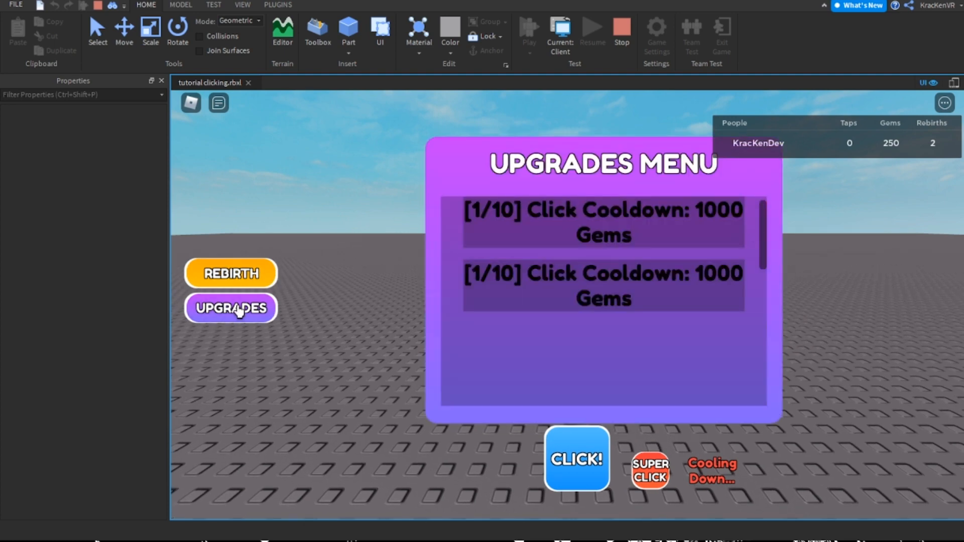
# Try to buy the first Click Cooldown upgrade for 1000 gems, and switch to the Rebirth menu
pyautogui.click(559, 221)
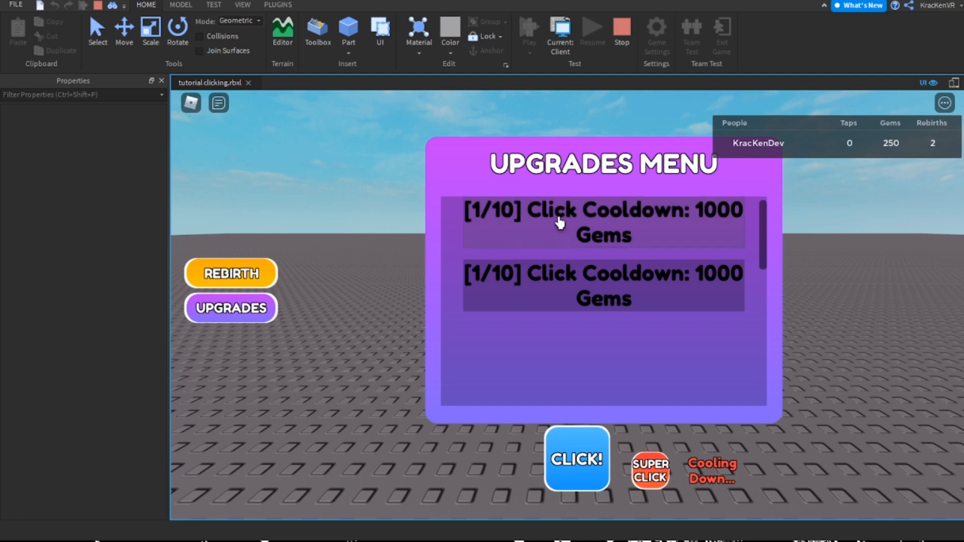
pyautogui.click(579, 228)
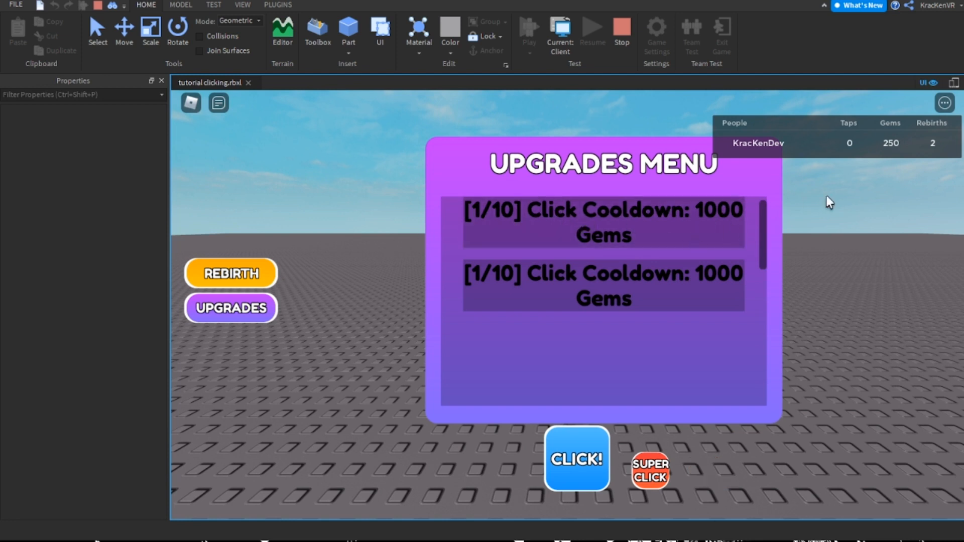
pyautogui.click(230, 275)
# Alternate gaining taps with CLICK! and Super Click and trading them for rebirths until there are over 1000 gems
pyautogui.click(577, 467)
pyautogui.click(651, 464)
pyautogui.click(600, 307)
pyautogui.click(576, 468)
pyautogui.click(555, 239)
pyautogui.click(582, 461)
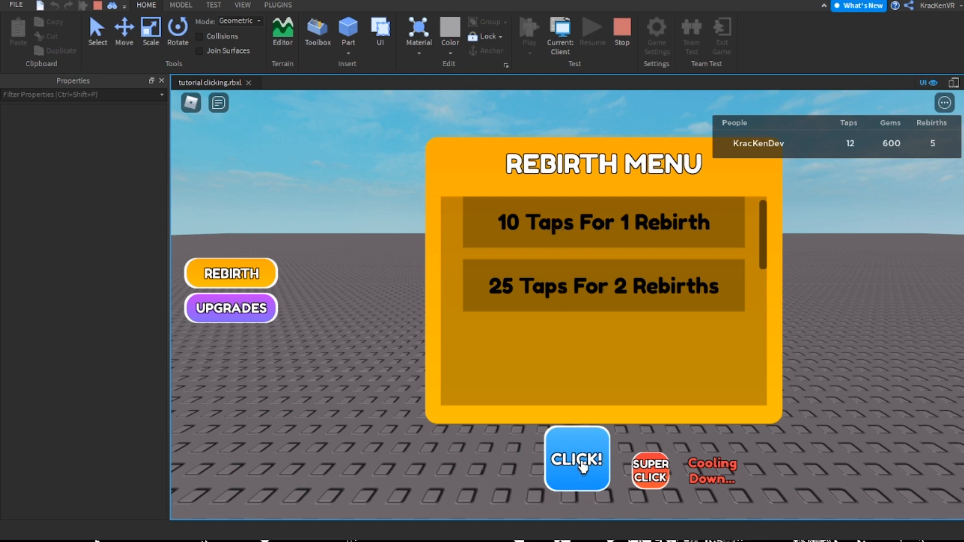
pyautogui.click(564, 254)
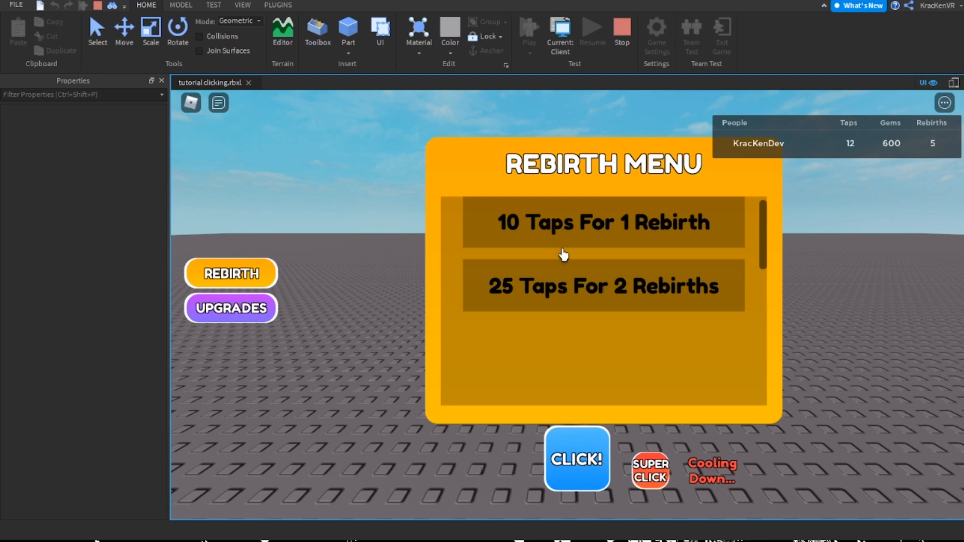
pyautogui.click(565, 467)
pyautogui.click(603, 237)
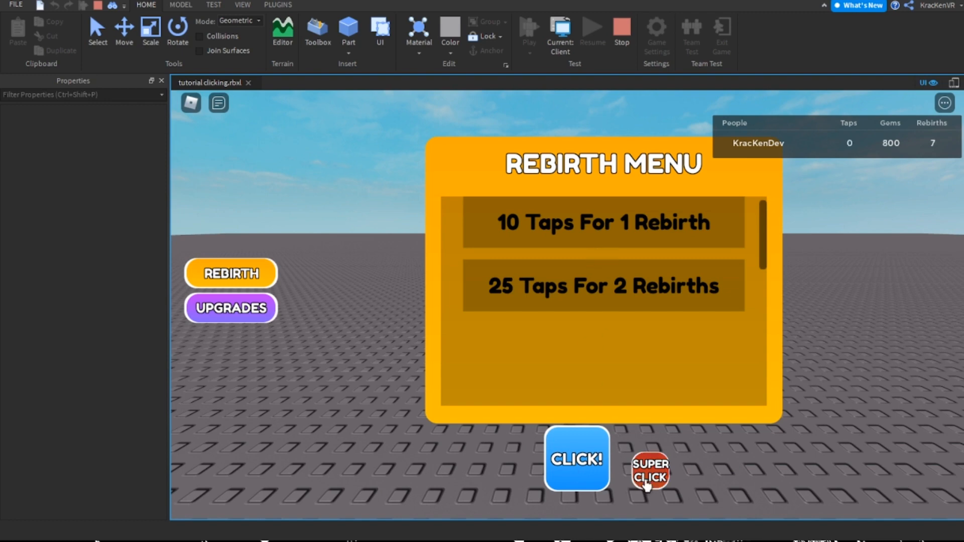
pyautogui.click(624, 274)
pyautogui.click(578, 458)
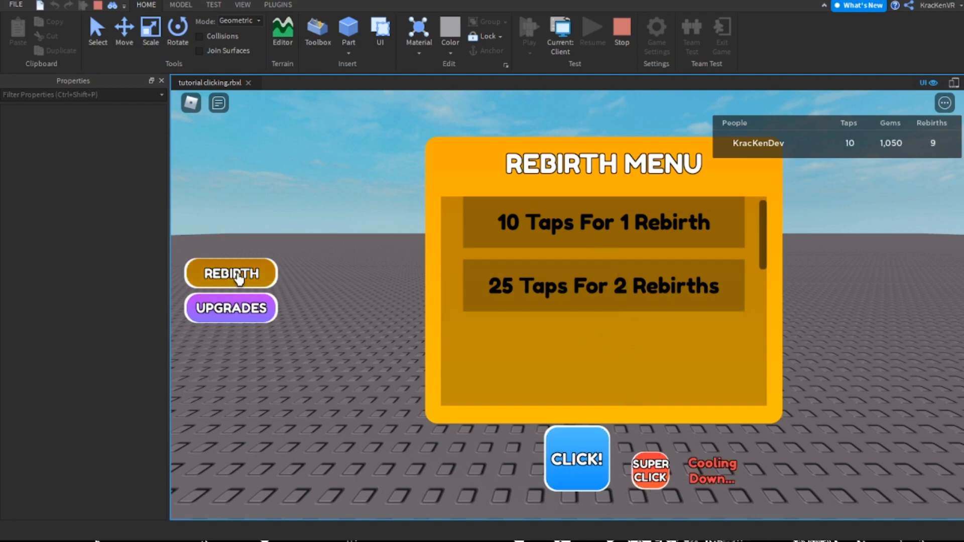
# Switch from the Rebirth menu to the Upgrades menu and buy the first Click Cooldown upgrade for 1000 gems
pyautogui.click(206, 274)
pyautogui.click(238, 314)
pyautogui.click(586, 220)
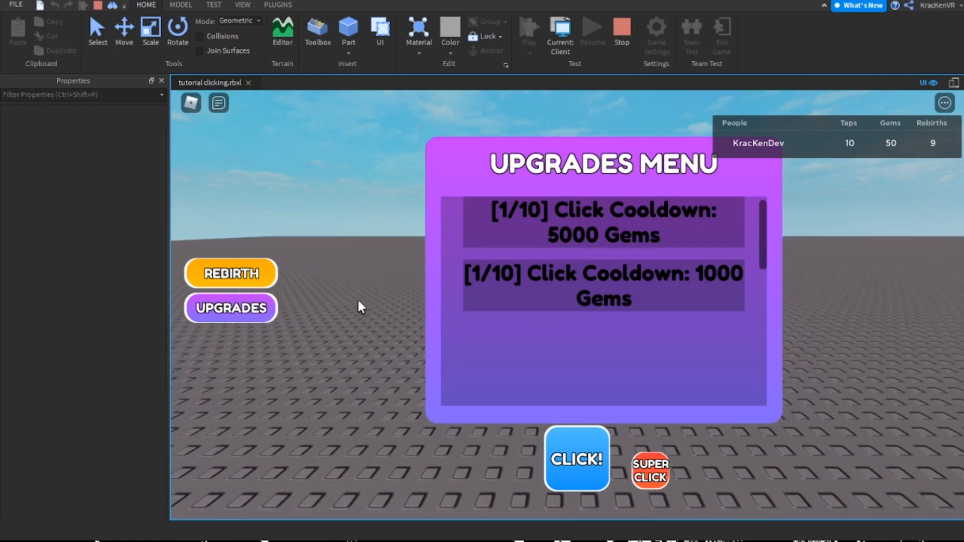
pyautogui.moveTo(857, 300); pyautogui.dragTo(862, 305, button='right')
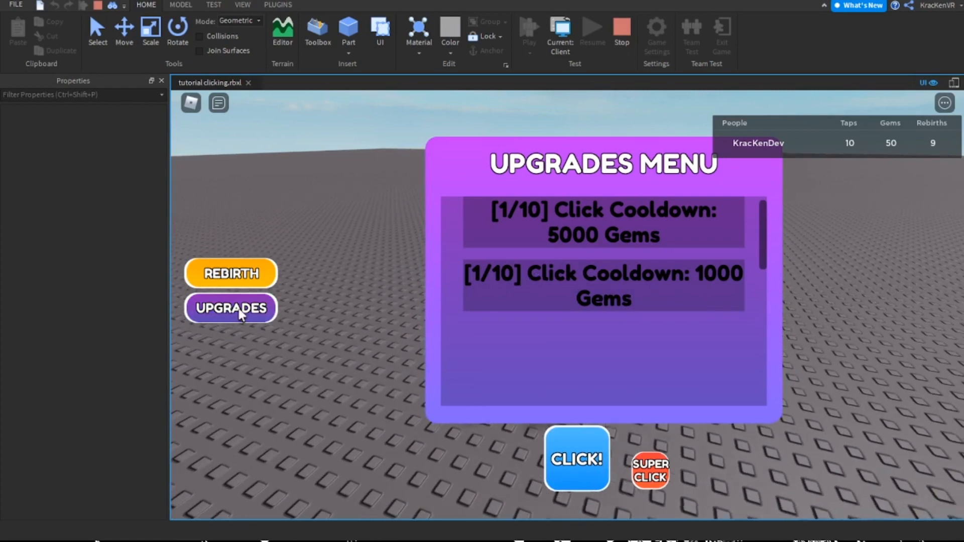
# Close the in-game Upgrades menu and use the CLICK! button several times to check the upgraded cooldown
pyautogui.click(240, 314)
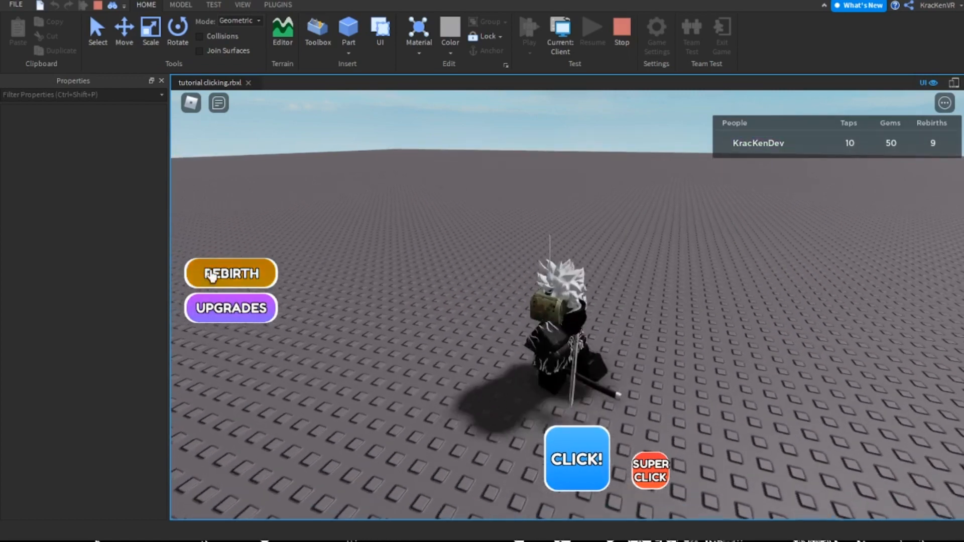
pyautogui.click(237, 309)
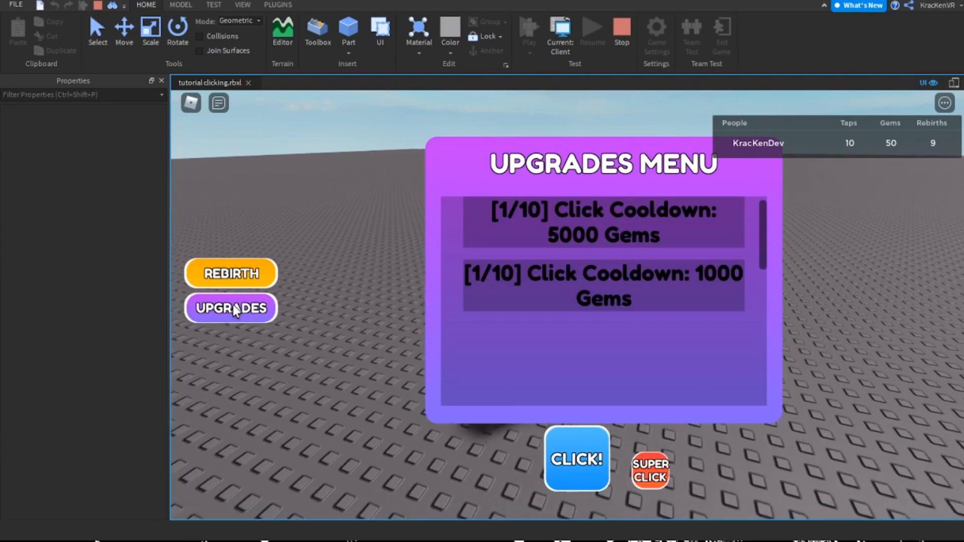
pyautogui.click(227, 312)
pyautogui.click(597, 466)
pyautogui.click(591, 466)
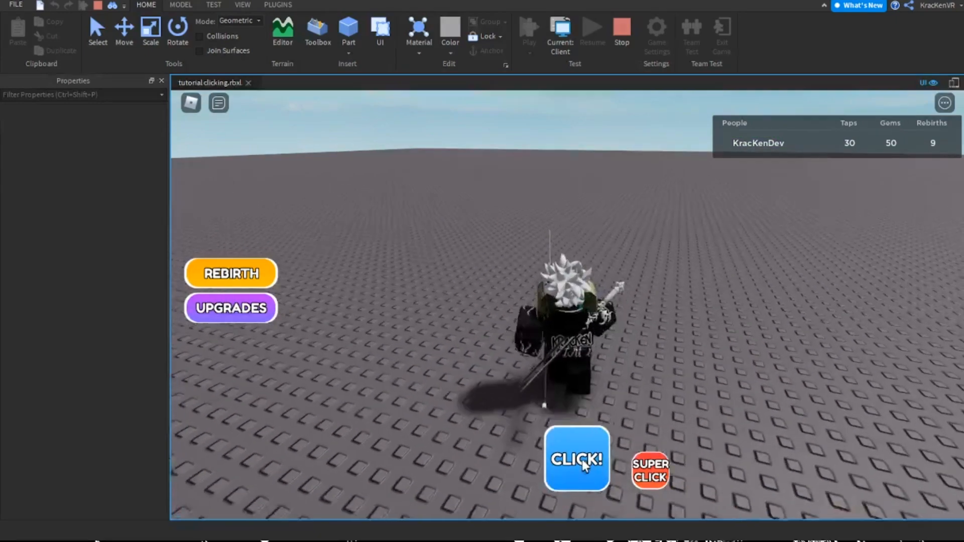
pyautogui.click(580, 466)
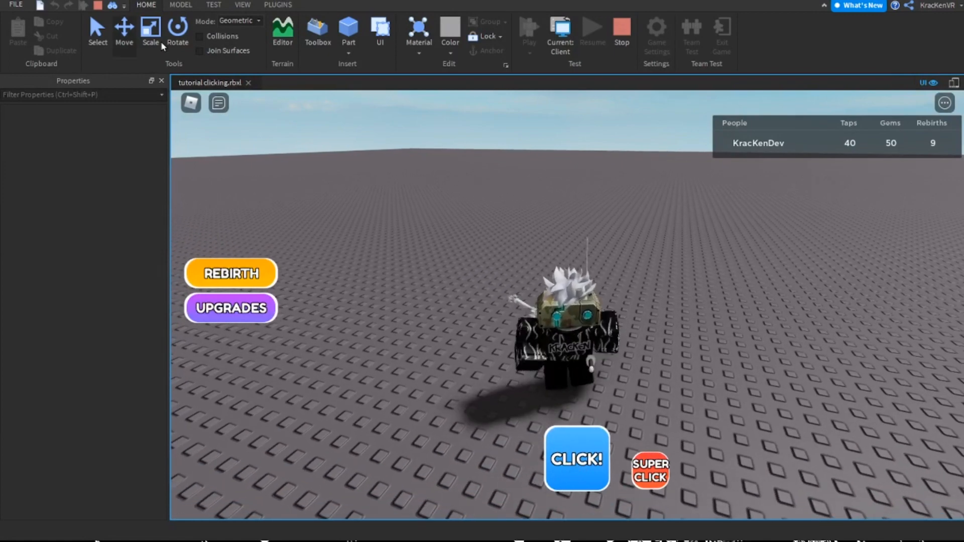
# Show the Explorer during the playtest and expand the local player's entry under Players
pyautogui.click(242, 4)
pyautogui.click(21, 33)
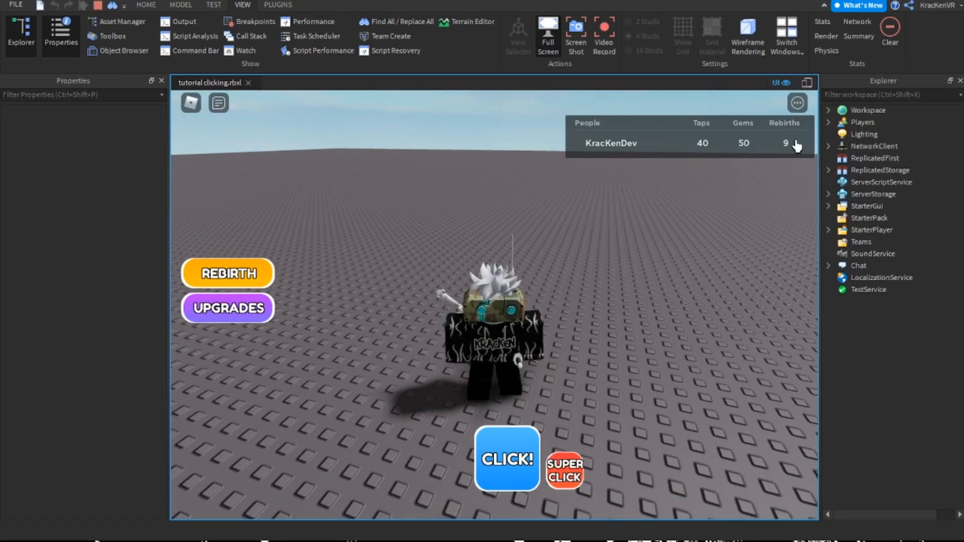
pyautogui.click(828, 122)
pyautogui.click(849, 134)
pyautogui.click(848, 146)
pyautogui.click(840, 135)
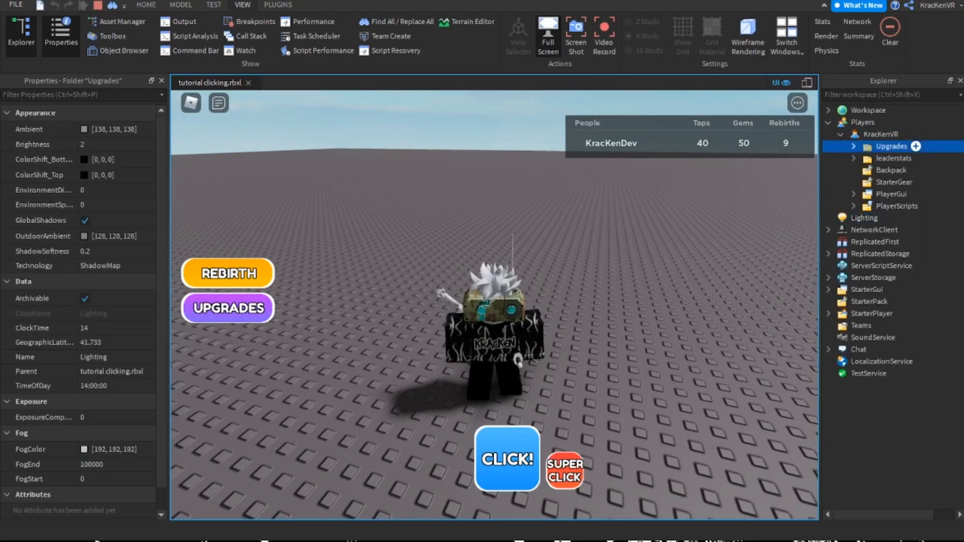
# Examine the ClickCooldown value in the player's Upgrades folder, and stop the playtest
pyautogui.click(862, 146)
pyautogui.click(853, 158)
pyautogui.click(852, 158)
pyautogui.click(853, 146)
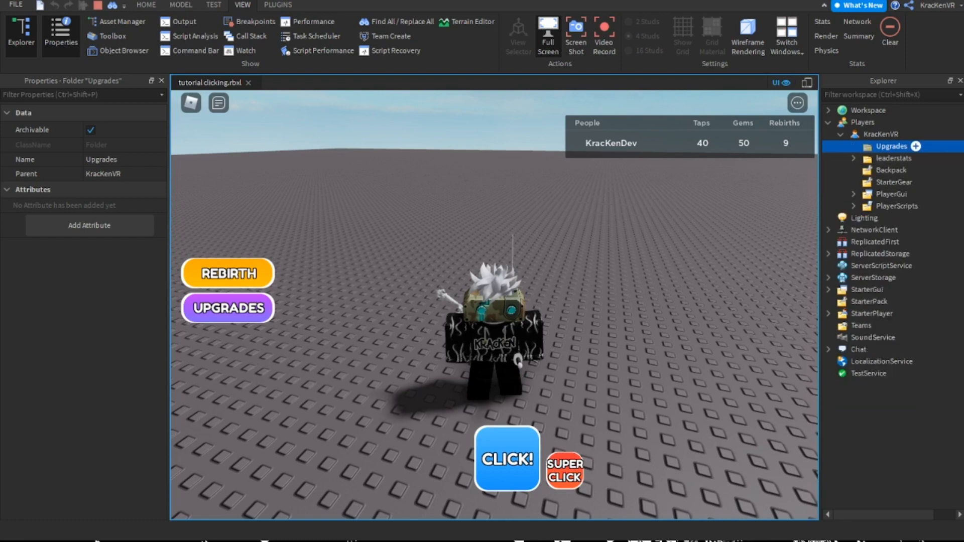
pyautogui.click(913, 158)
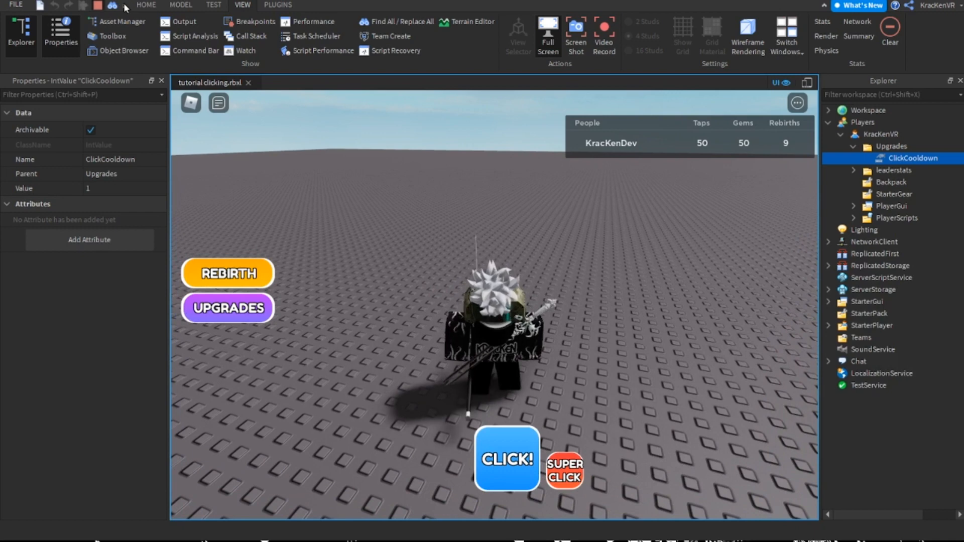
pyautogui.click(98, 6)
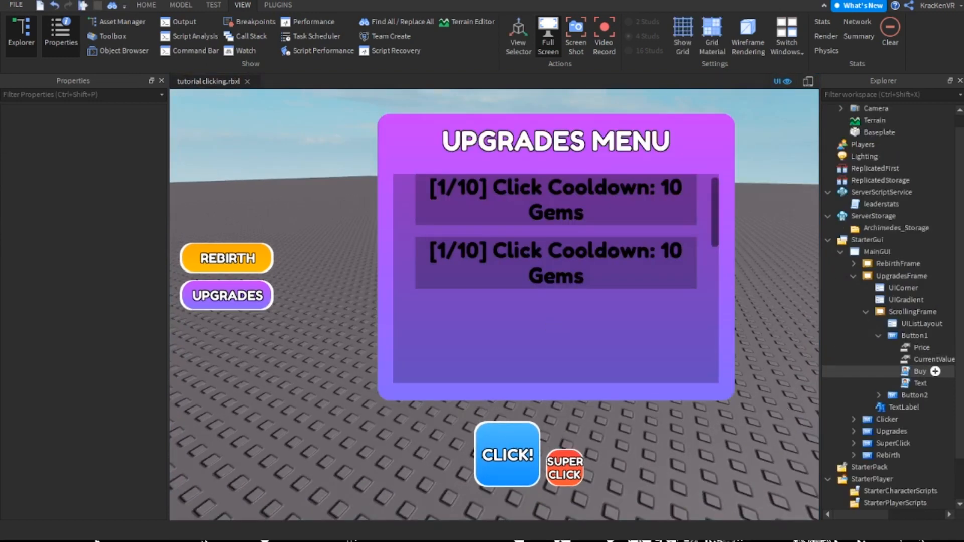
# Review the code of Button1's Text and Buy scripts, closing each one
pyautogui.doubleClick(920, 383)
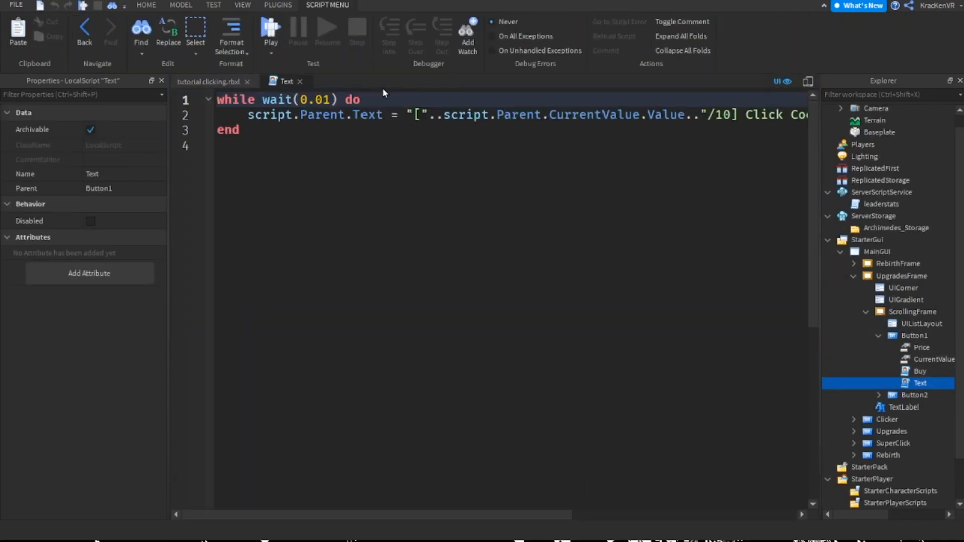
pyautogui.click(300, 81)
pyautogui.doubleClick(920, 372)
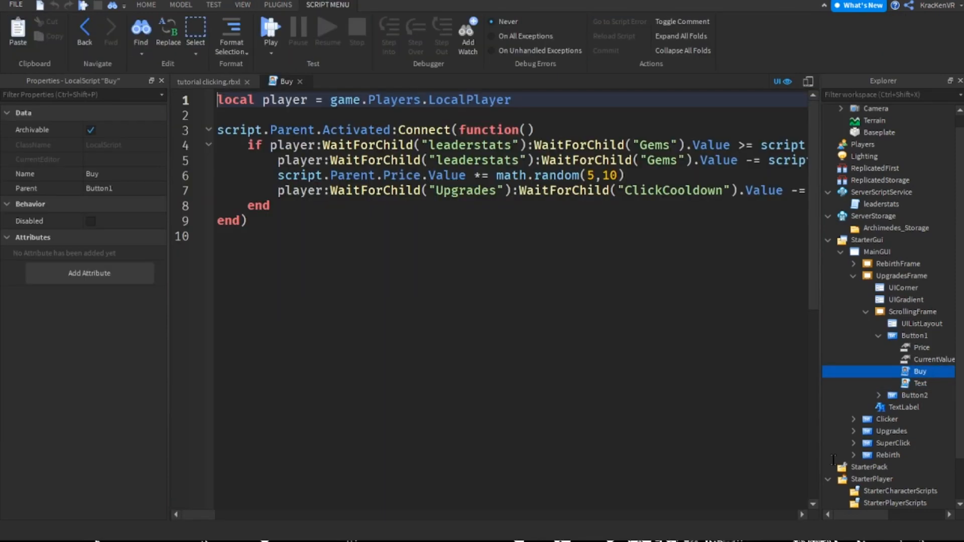
pyautogui.hotkey('ctrl', 'w')
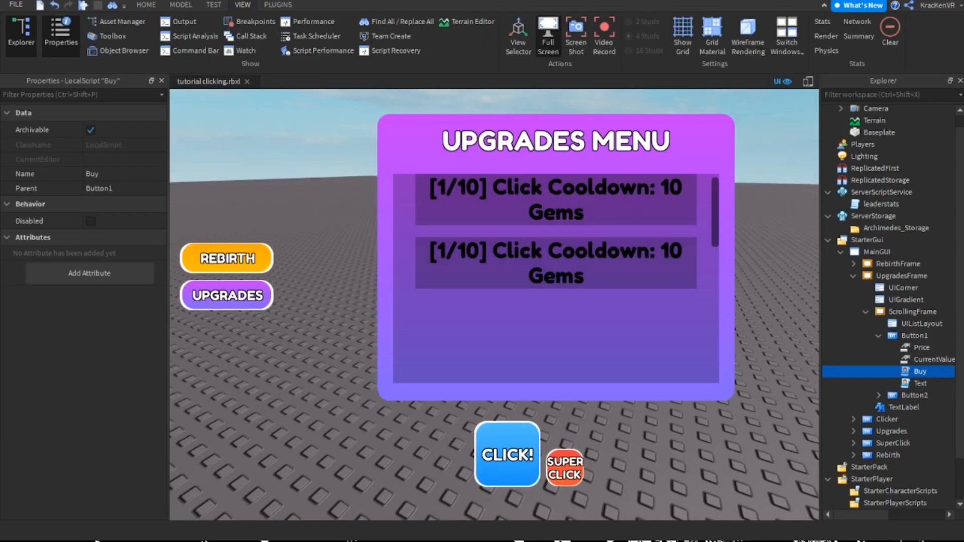
# Duplicate the script.Parent.Price.Value line directly below itself in Button1's Buy script
pyautogui.doubleClick(920, 372)
pyautogui.moveTo(627, 176); pyautogui.dragTo(218, 176)
pyautogui.hotkey('ctrl', 'c')
pyautogui.press('Right')
pyautogui.press('Return')
pyautogui.hotkey('ctrl', 'v')
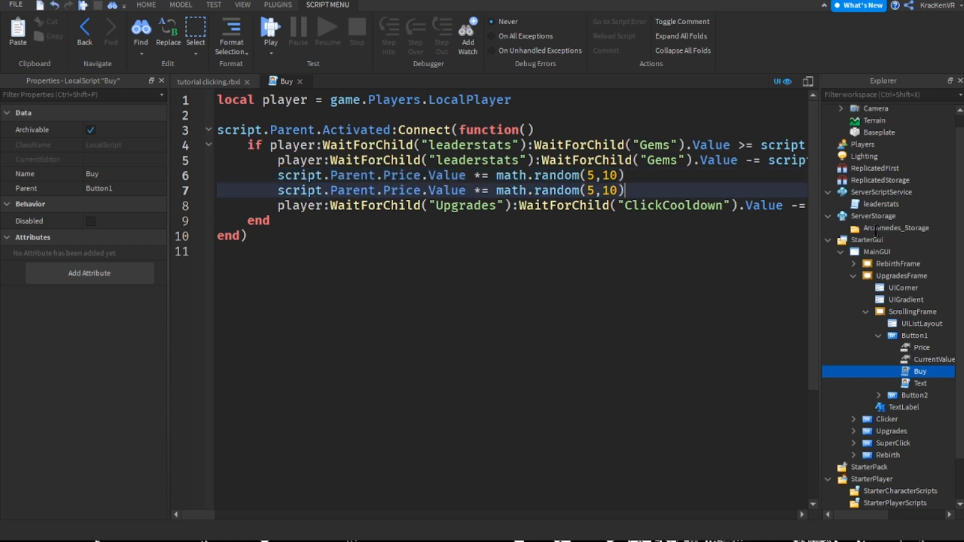
# Turn the duplicated line in the Buy script into script.Parent.CurrentValue.Value += 1
pyautogui.doubleClick(401, 190)
pyautogui.write('C')
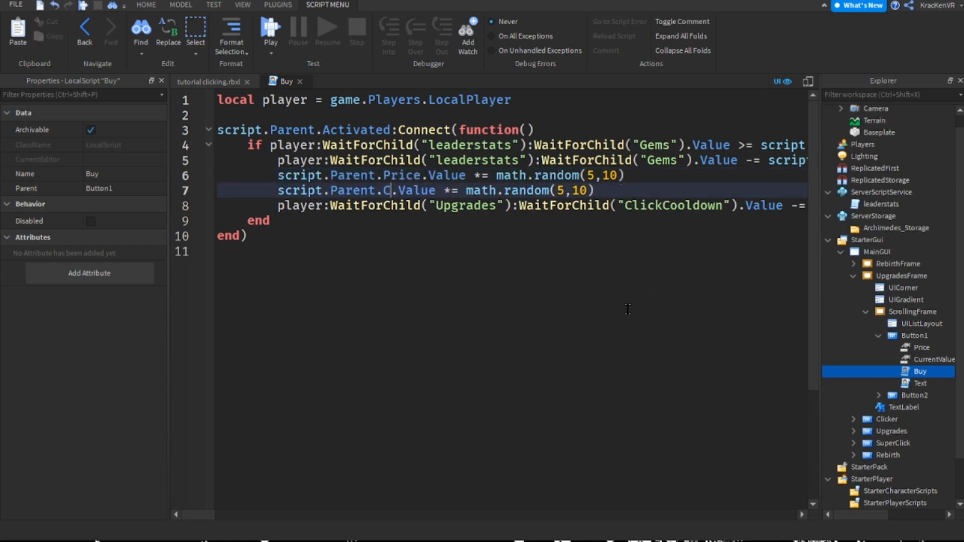
pyautogui.write('urrentValue')
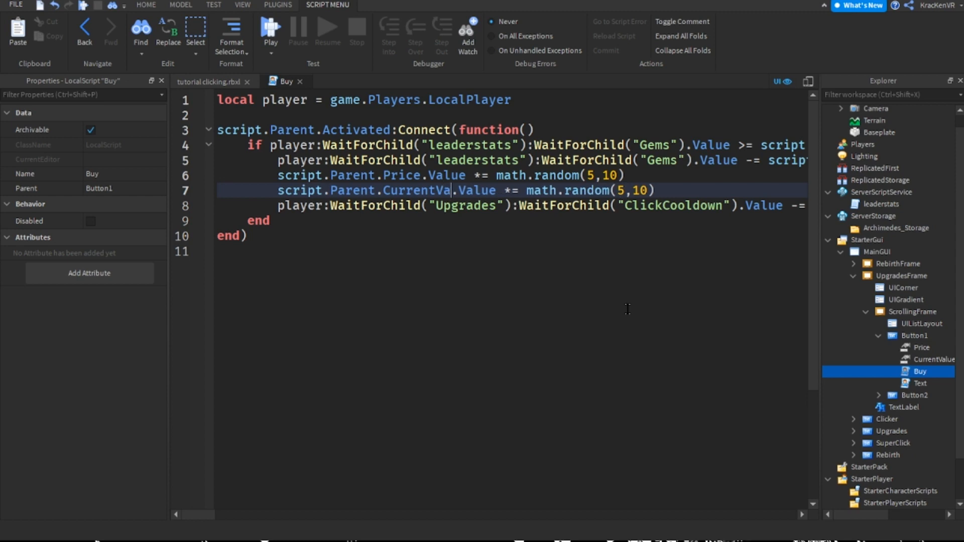
pyautogui.moveTo(723, 178); pyautogui.dragTo(582, 191)
pyautogui.click(736, 204)
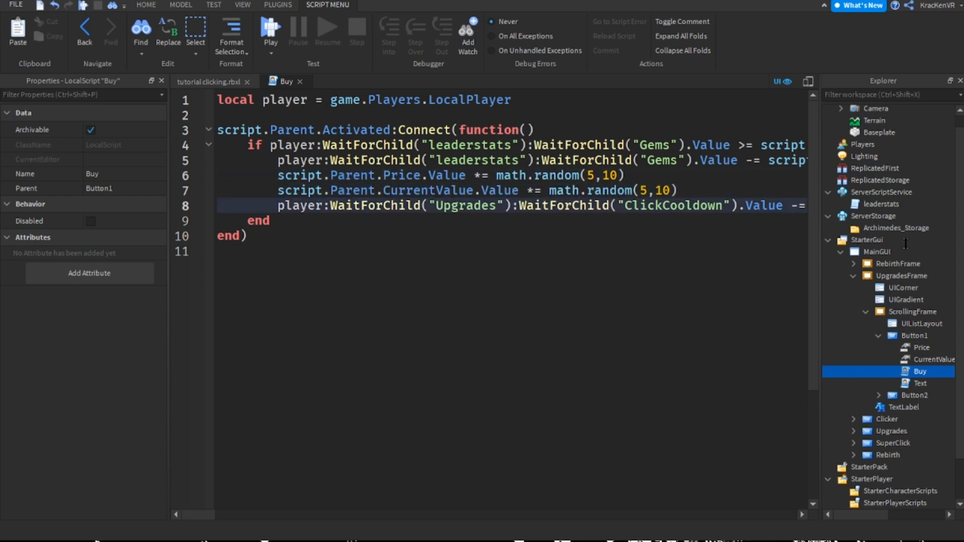
pyautogui.moveTo(680, 190); pyautogui.dragTo(526, 191)
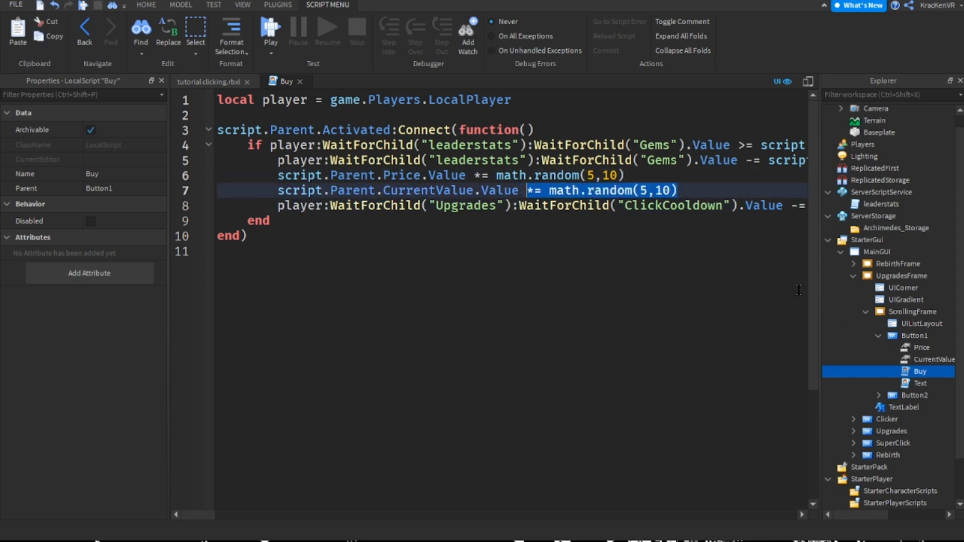
pyautogui.write('+=')
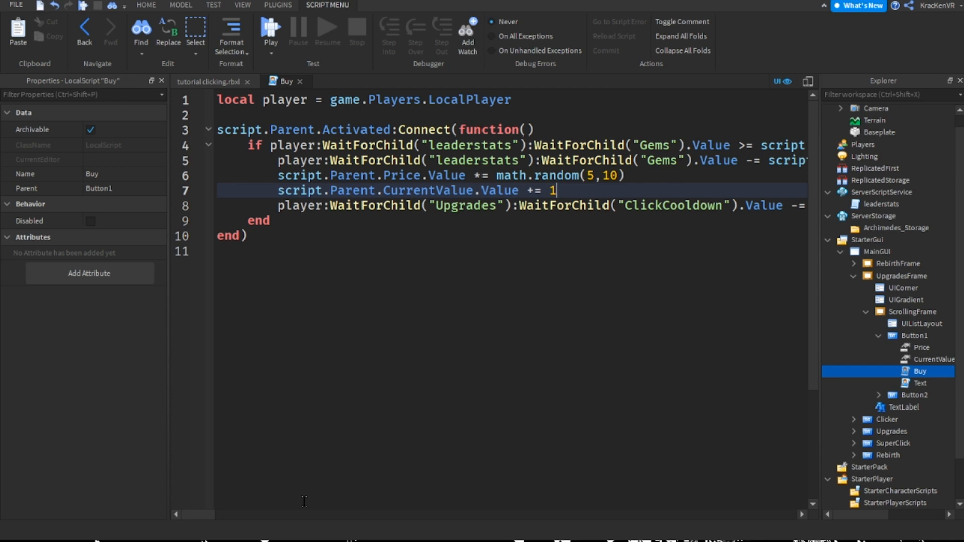
# Change the -= operator on the Buy script's ClickCooldown line to a plain = assignment
pyautogui.hscroll(10, 554, 237)
pyautogui.hscroll(-5, 554, 237)
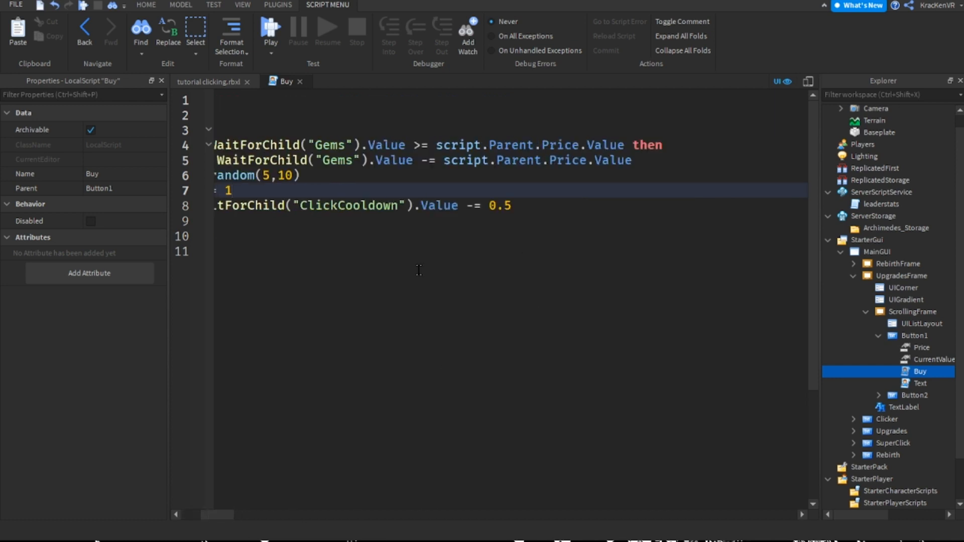
pyautogui.press('Down')
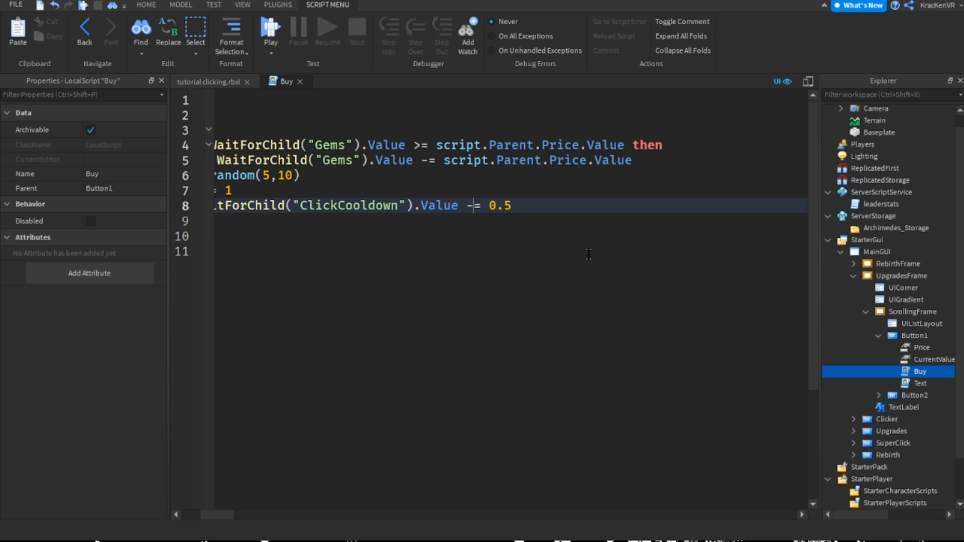
pyautogui.press('BackSpace')
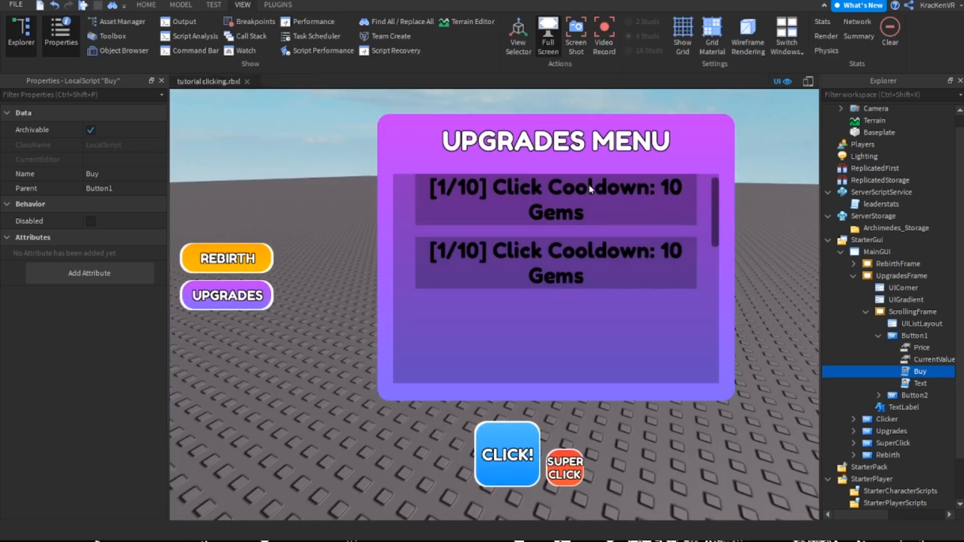
pyautogui.click(340, 165)
pyautogui.doubleClick(919, 371)
# Make the ClickCooldown line assign a copy of its own player:WaitForChild("Upgrades"):WaitForChild("ClickCooldown").Value expression minus 0.5
pyautogui.moveTo(278, 206); pyautogui.dragTo(405, 208)
pyautogui.hotkey('ctrl', 'c')
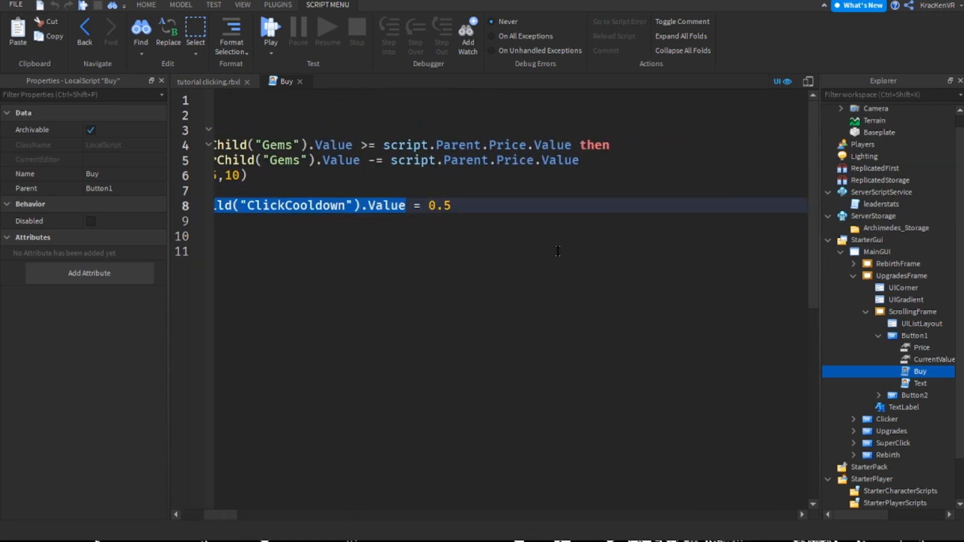
pyautogui.press('End')
pyautogui.hotkey('shift', 'Left')
pyautogui.hotkey('shift', 'Left')
pyautogui.hotkey('shift', 'Left')
pyautogui.hotkey('ctrl', 'v')
pyautogui.write('+')
pyautogui.press('BackSpace')
pyautogui.write('-')
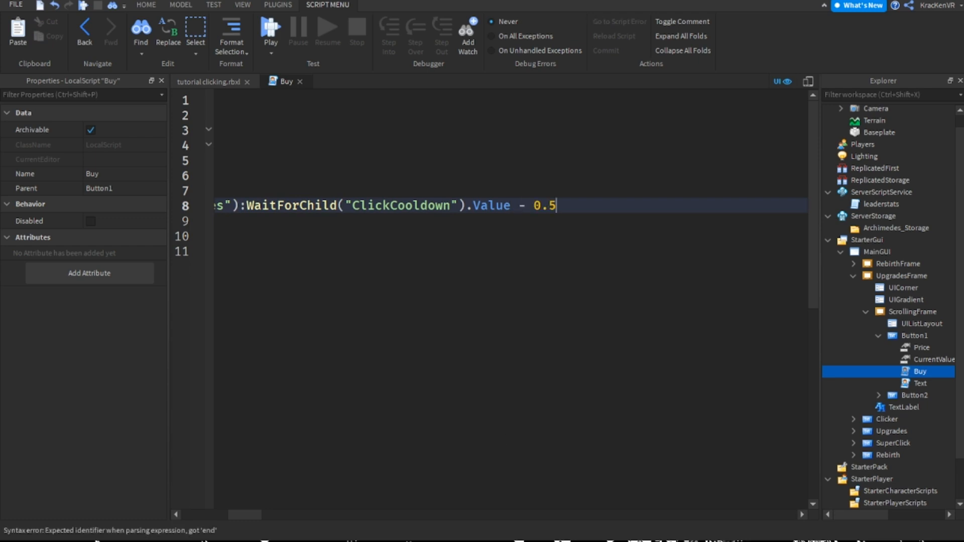
# Close Button1's Buy script and start a new playtest
pyautogui.moveTo(245, 514); pyautogui.dragTo(199, 514)
pyautogui.click(300, 81)
pyautogui.click(146, 5)
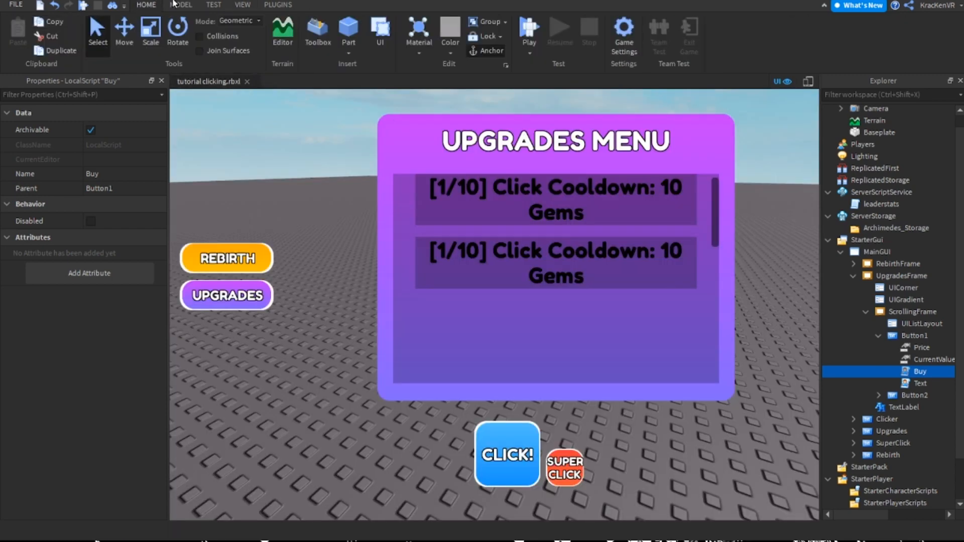
pyautogui.click(529, 28)
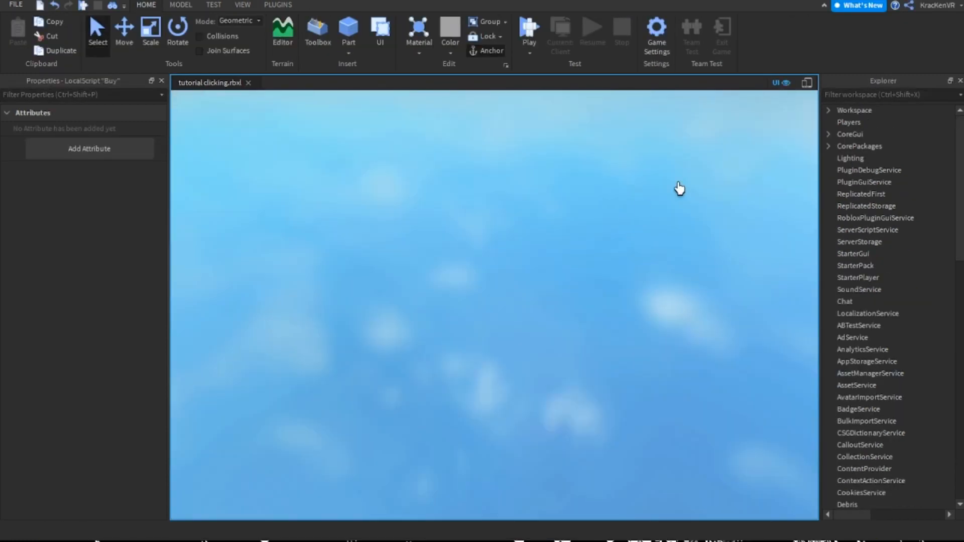
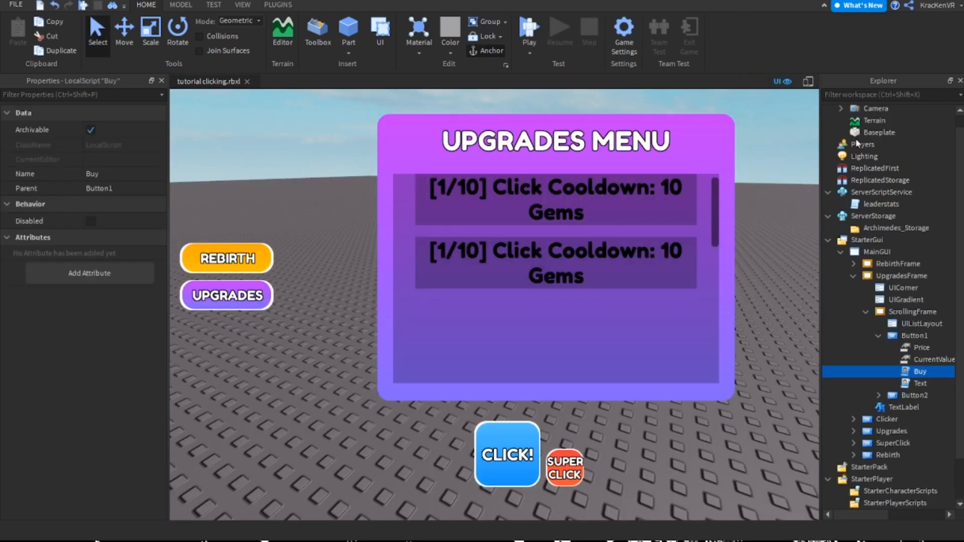
# Stop the playtest just started and hide UpgradesFrame by turning off its Visible property
pyautogui.press('F5')
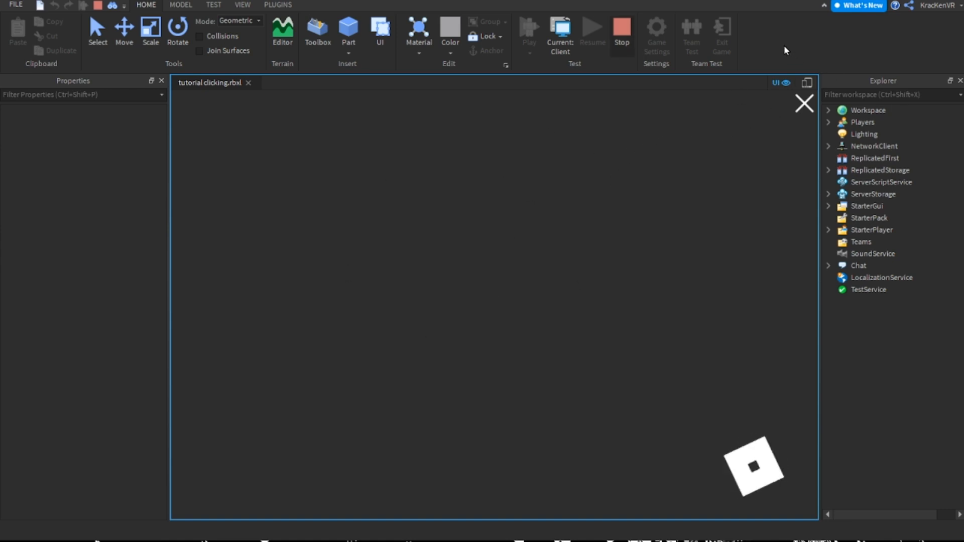
pyautogui.hotkey('shift', 'F5')
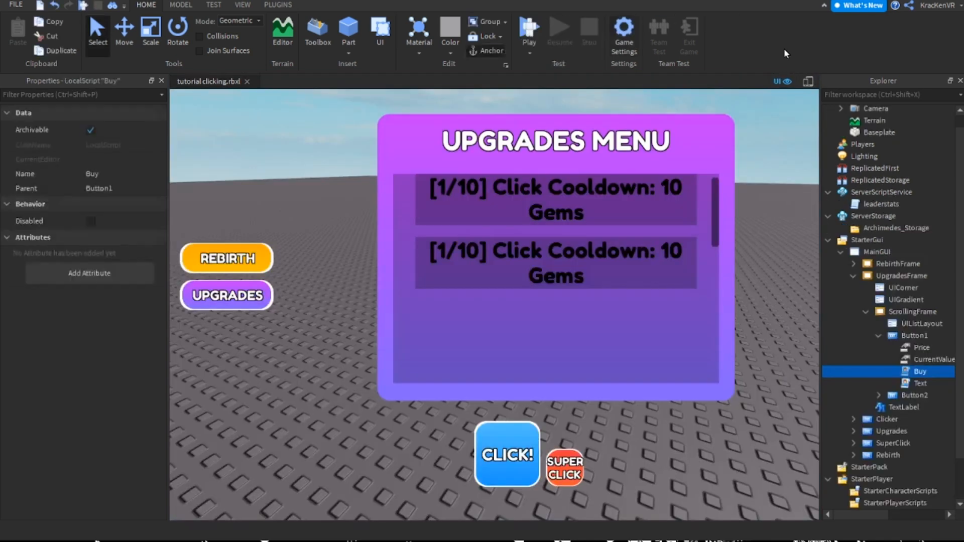
pyautogui.click(878, 336)
pyautogui.click(865, 312)
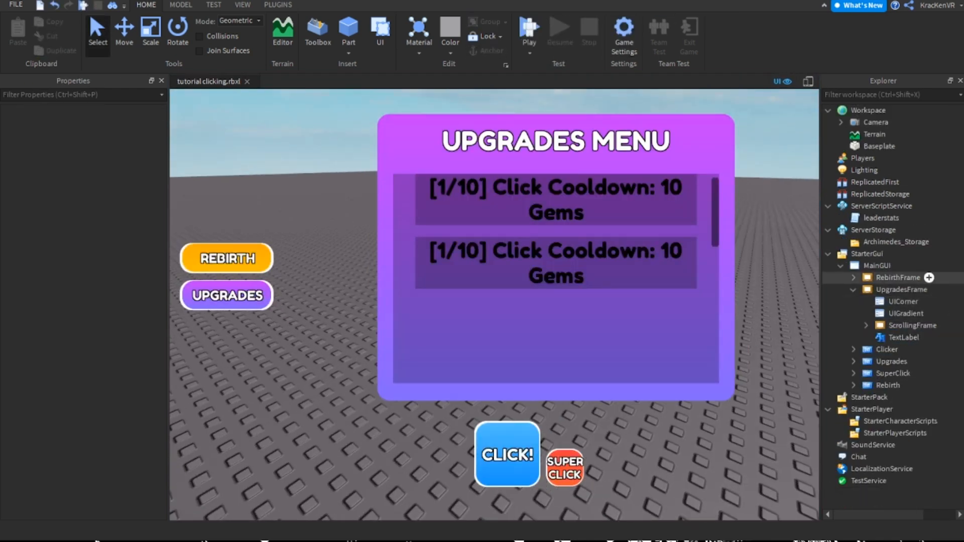
pyautogui.click(901, 289)
pyautogui.click(853, 289)
pyautogui.click(85, 491)
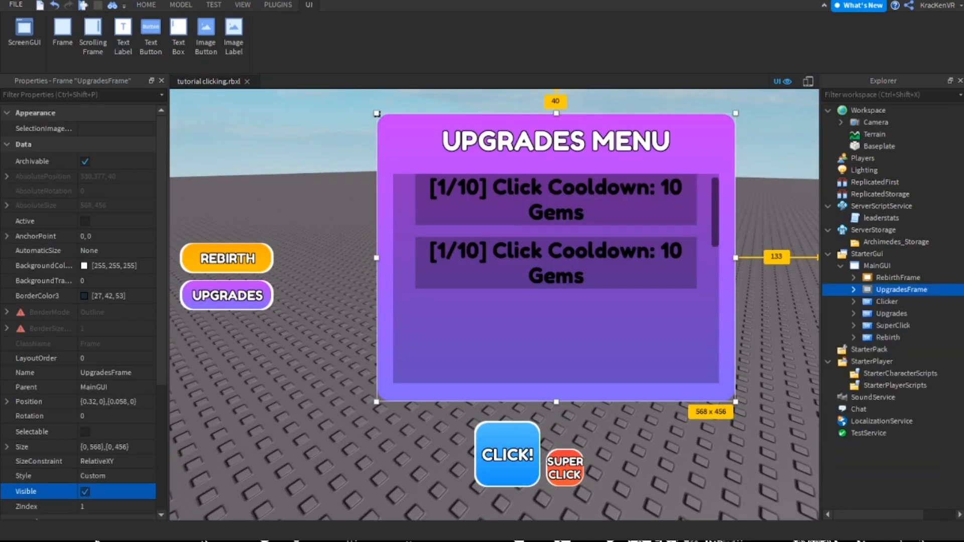
pyautogui.click(573, 301)
# Start a new playtest and delete the child object under Baseplate in the running Workspace
pyautogui.press('F5')
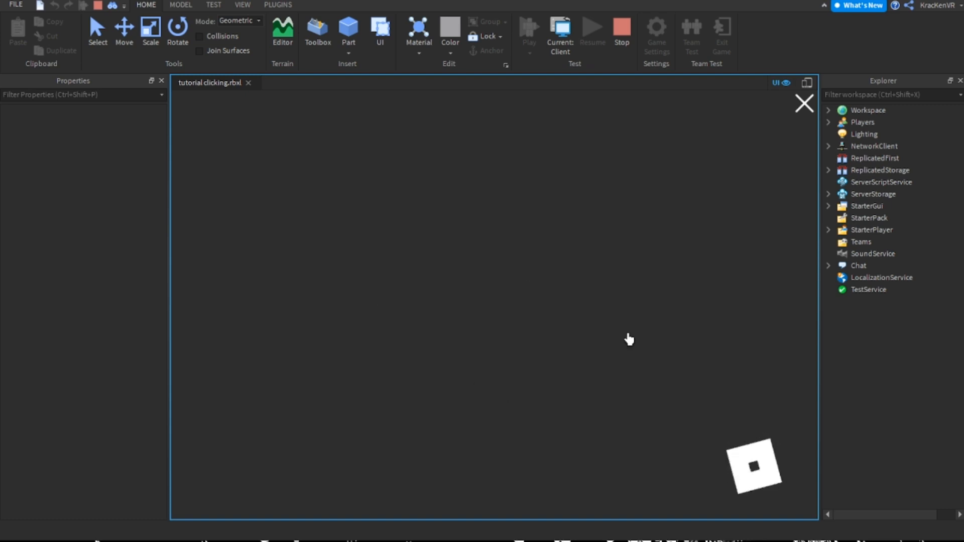
pyautogui.click(828, 122)
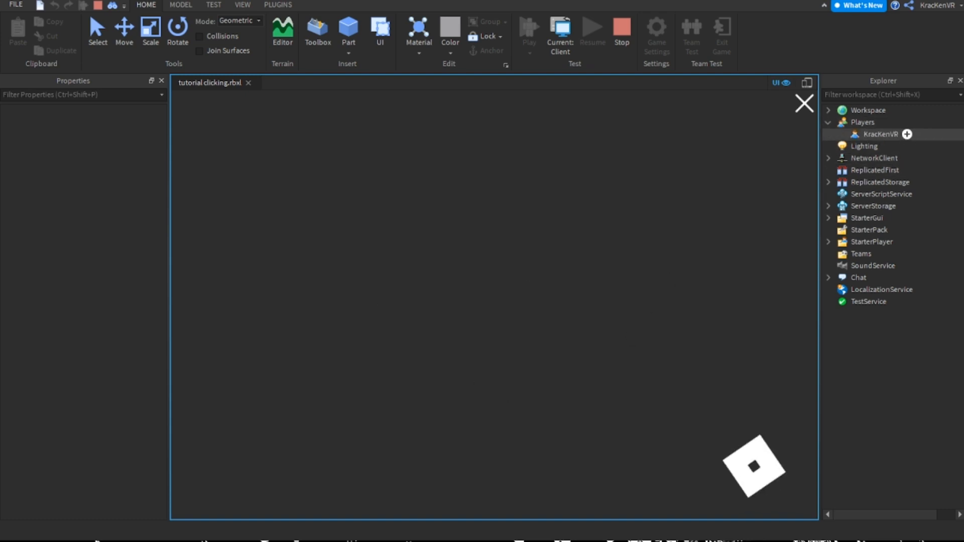
pyautogui.click(841, 134)
pyautogui.click(829, 109)
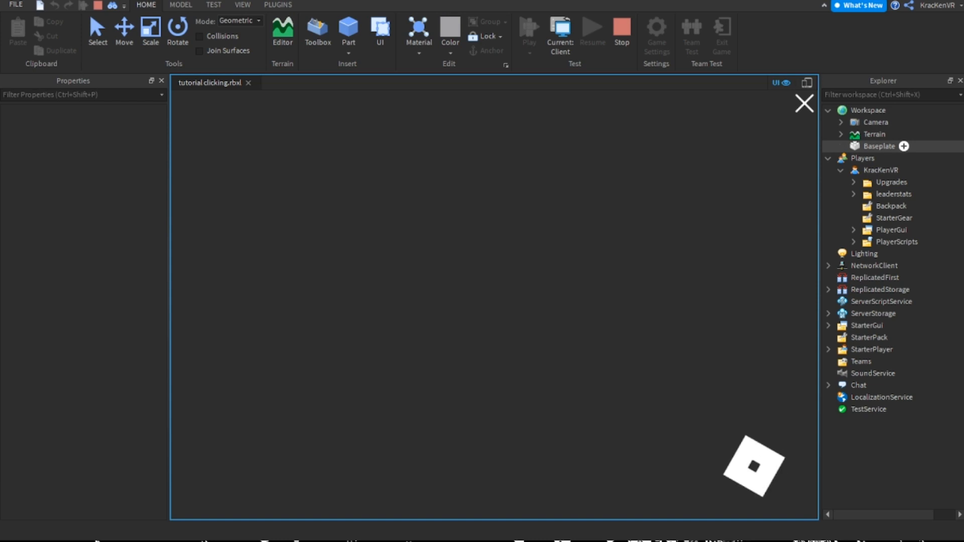
pyautogui.click(840, 146)
pyautogui.click(892, 158)
pyautogui.press('Delete')
# Delete the qPerfectionWeld scripts under Terrain and Camera in the running Workspace
pyautogui.click(841, 134)
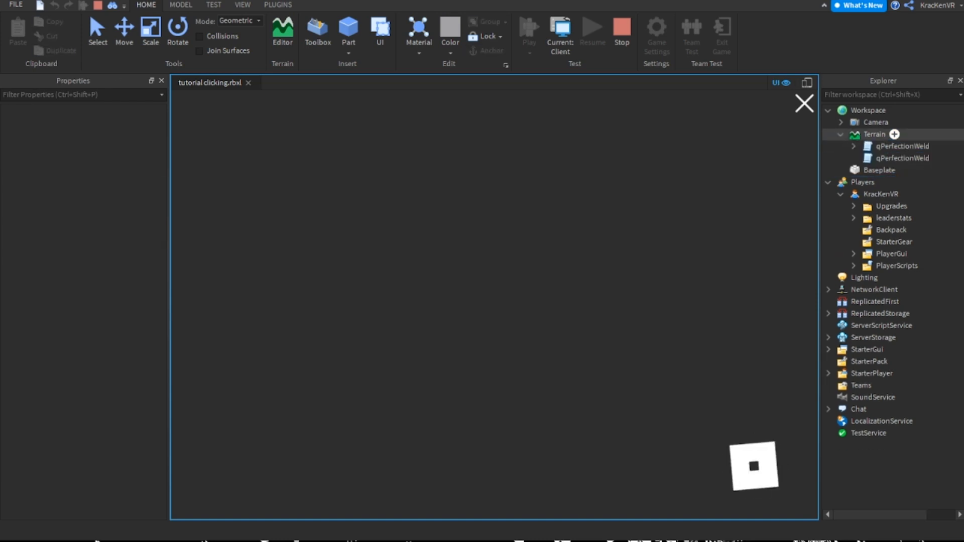
pyautogui.click(888, 146)
pyautogui.press('Delete')
pyautogui.click(888, 146)
pyautogui.press('Delete')
pyautogui.click(841, 122)
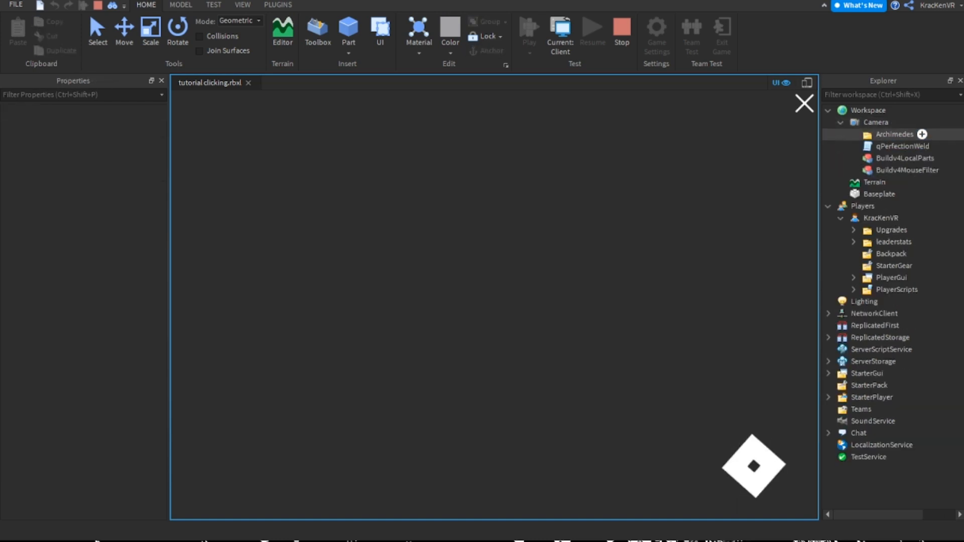
pyautogui.click(894, 146)
pyautogui.press('Delete')
pyautogui.click(841, 122)
pyautogui.click(829, 110)
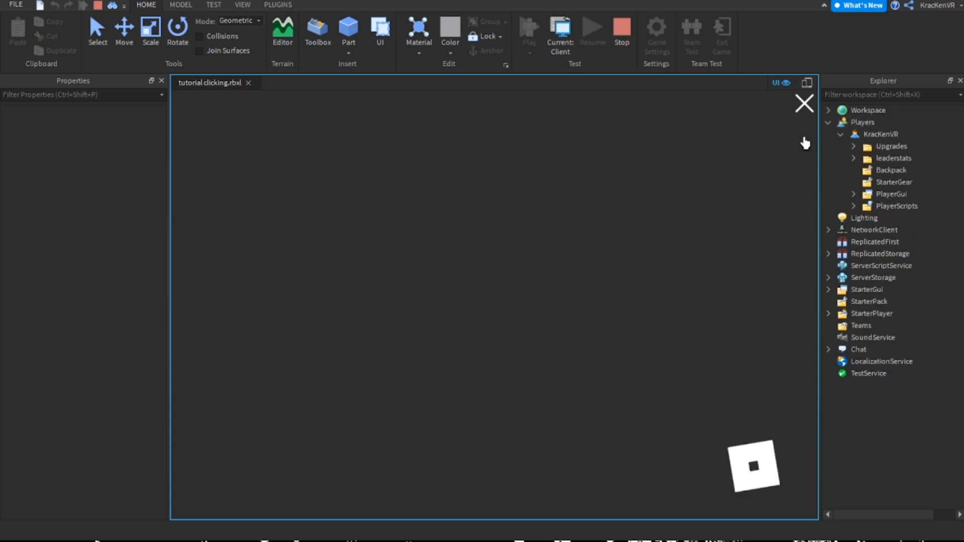
pyautogui.click(828, 122)
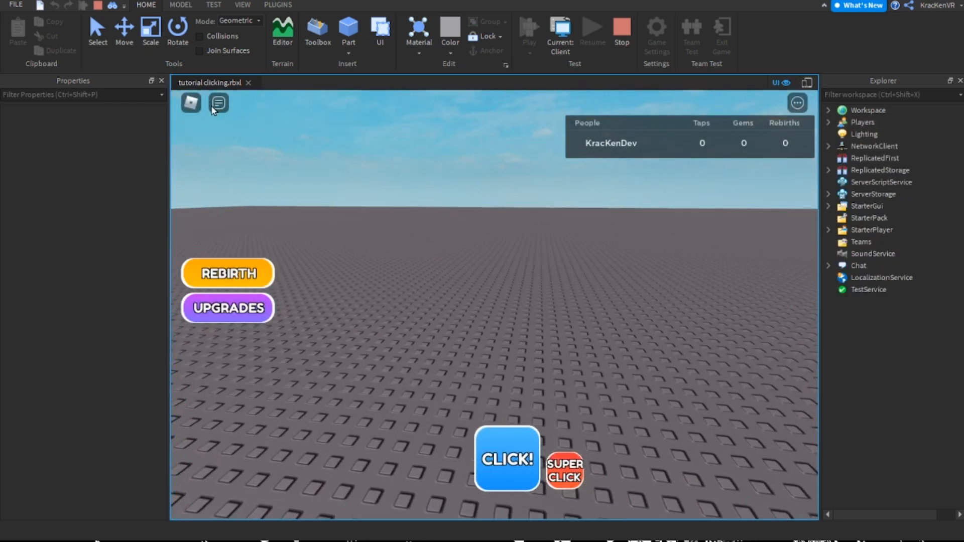
# Close Properties and Explorer to enlarge the game view, and collect the first taps with the CLICK! button
pyautogui.click(162, 80)
pyautogui.click(960, 80)
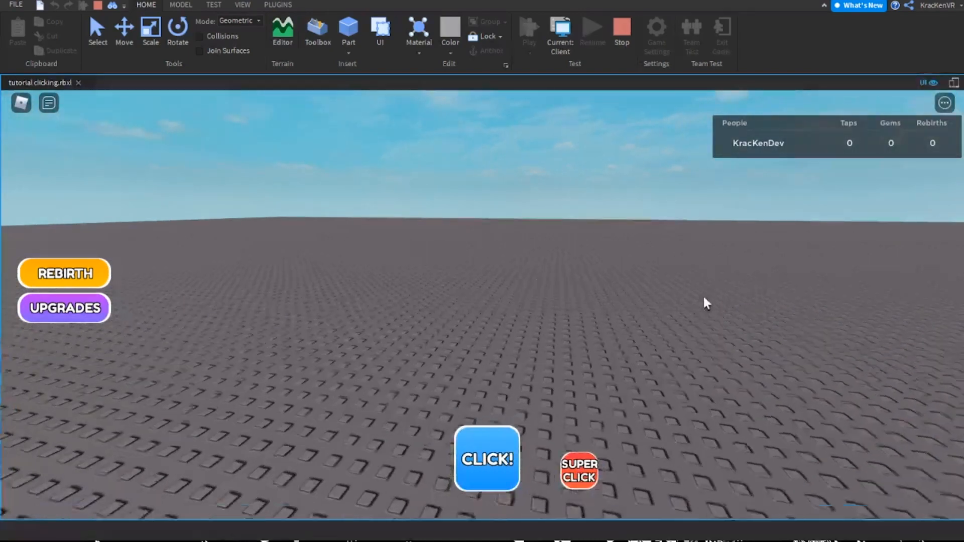
pyautogui.moveTo(543, 360); pyautogui.dragTo(531, 384, button='right')
pyautogui.click(487, 467)
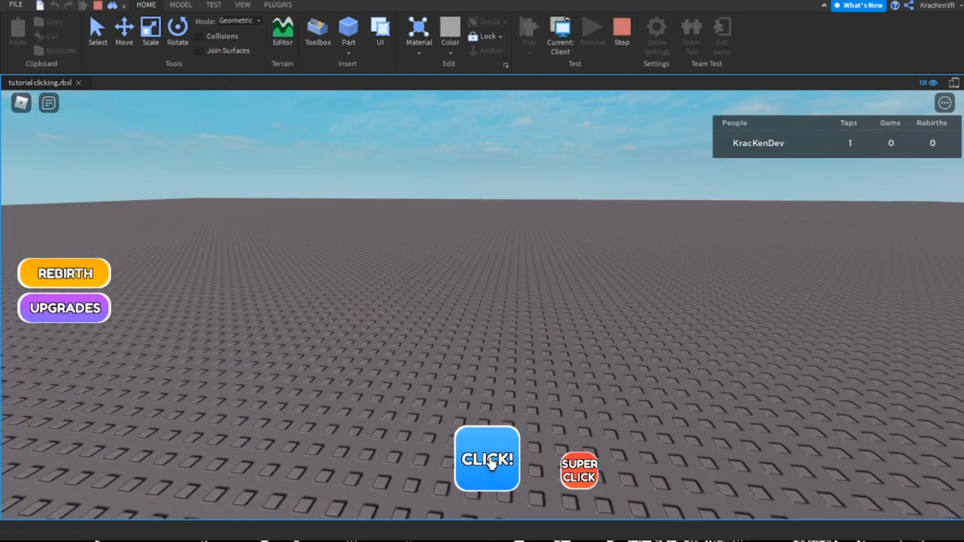
pyautogui.click(492, 456)
pyautogui.click(495, 454)
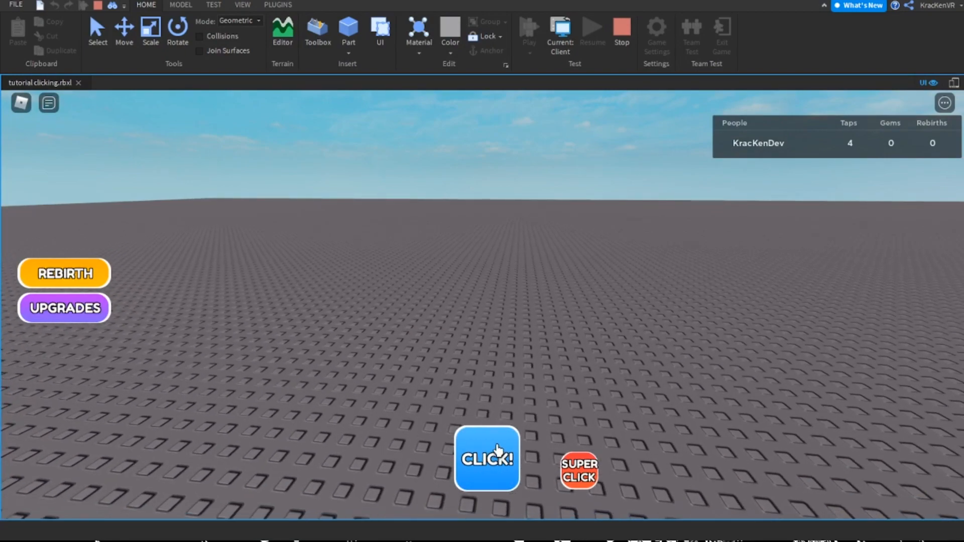
pyautogui.click(495, 454)
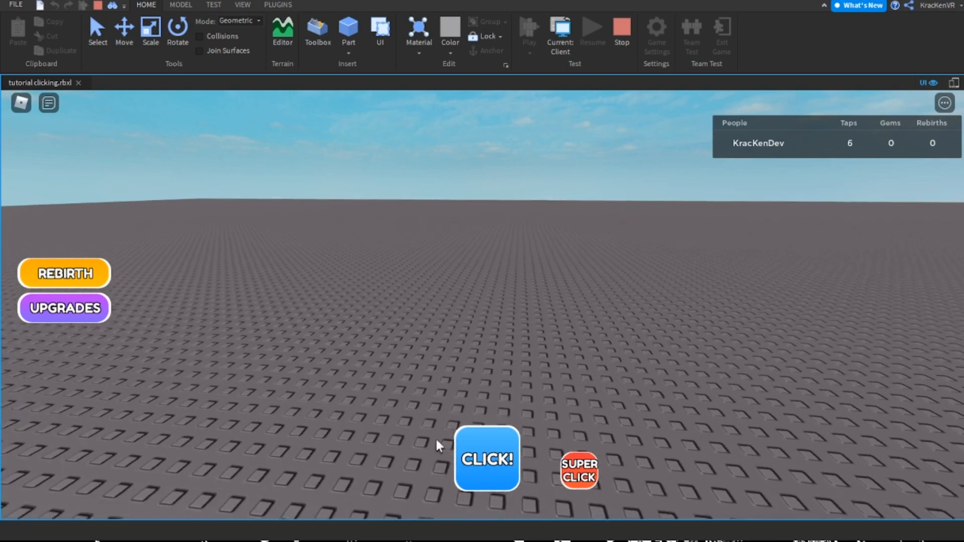
# Collect enough taps to buy the 10 Taps For 1 Rebirth option, and close the Rebirth menu
pyautogui.click(103, 278)
pyautogui.click(485, 456)
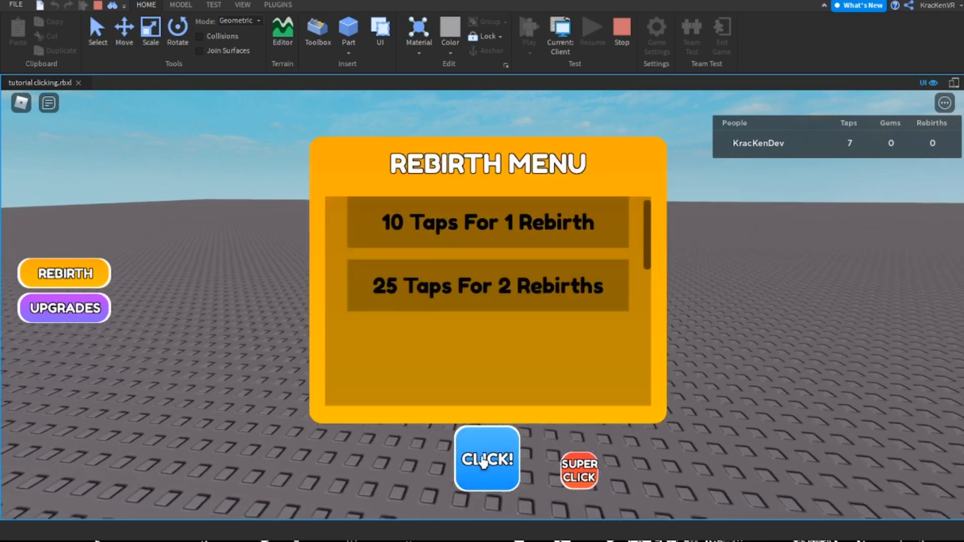
pyautogui.click(487, 456)
pyautogui.click(481, 455)
pyautogui.click(479, 454)
pyautogui.click(455, 216)
pyautogui.click(101, 276)
# Gain taps with CLICK! and SUPER CLICK and buy the 25 Taps For 2 Rebirths option
pyautogui.click(486, 460)
pyautogui.click(486, 459)
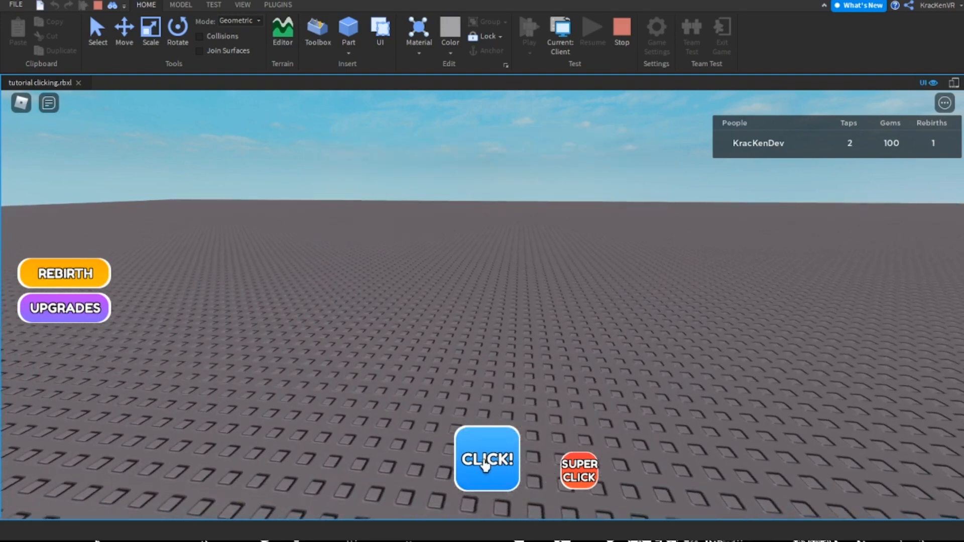
pyautogui.click(579, 470)
pyautogui.click(90, 275)
pyautogui.click(452, 302)
# Collect more taps with CLICK! and check the upgrade prices in the Upgrades menu
pyautogui.click(476, 458)
pyautogui.click(477, 458)
pyautogui.click(480, 459)
pyautogui.click(483, 460)
pyautogui.click(486, 461)
pyautogui.click(487, 459)
pyautogui.click(492, 458)
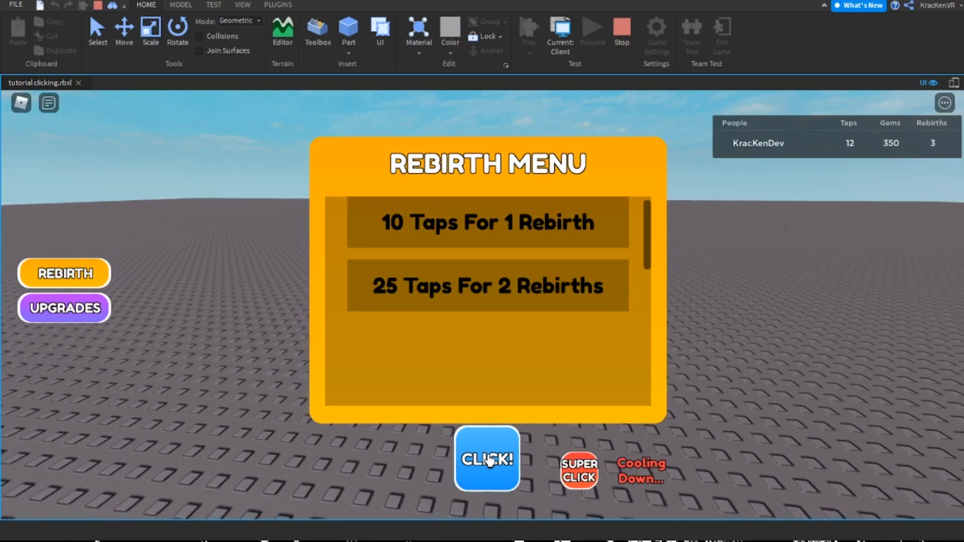
pyautogui.click(77, 309)
pyautogui.click(76, 310)
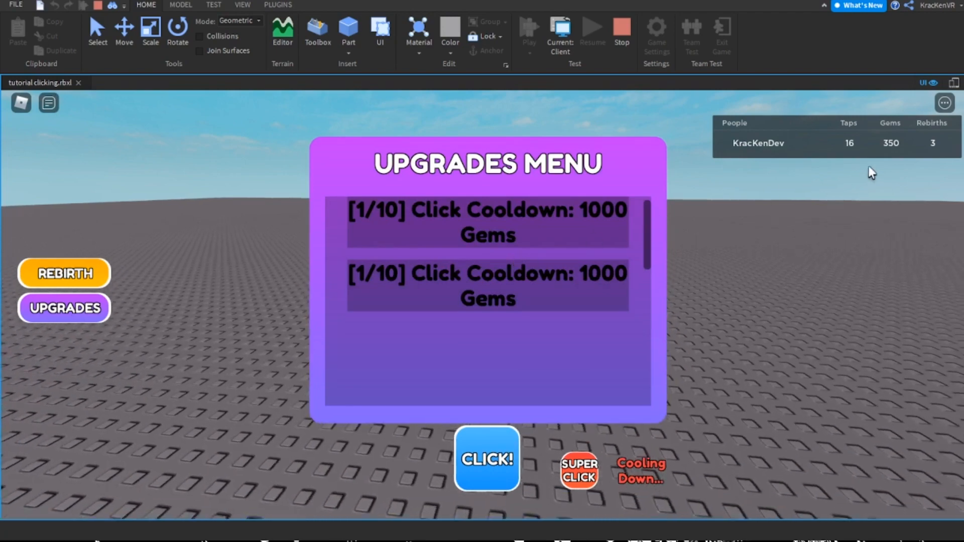
# Return to the Rebirth menu, gather taps with both click buttons, and buy 25 Taps For 2 Rebirths twice
pyautogui.click(81, 282)
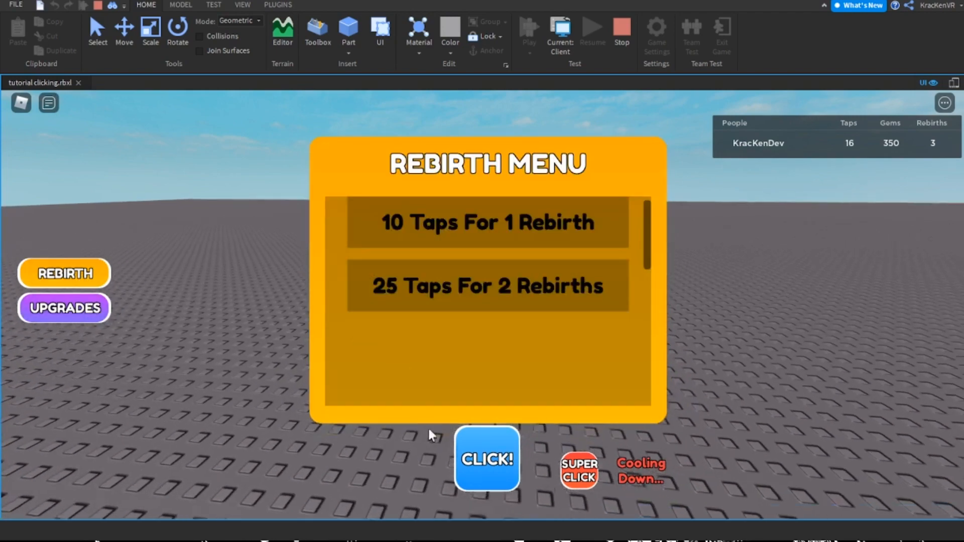
pyautogui.click(483, 450)
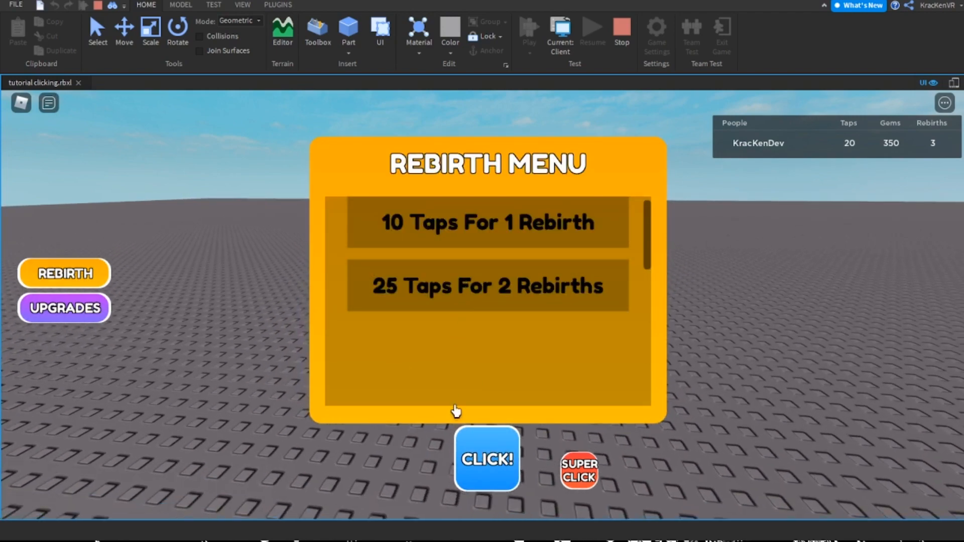
pyautogui.click(483, 472)
pyautogui.click(483, 472)
pyautogui.click(473, 288)
pyautogui.click(506, 467)
pyautogui.click(577, 478)
pyautogui.click(486, 305)
# Keep collecting taps and buy the 10 Taps For 1 Rebirth option four times to earn more gems
pyautogui.click(493, 468)
pyautogui.click(489, 459)
pyautogui.click(489, 210)
pyautogui.click(495, 449)
pyautogui.click(485, 447)
pyautogui.click(472, 226)
pyautogui.click(480, 441)
pyautogui.click(472, 226)
pyautogui.click(470, 438)
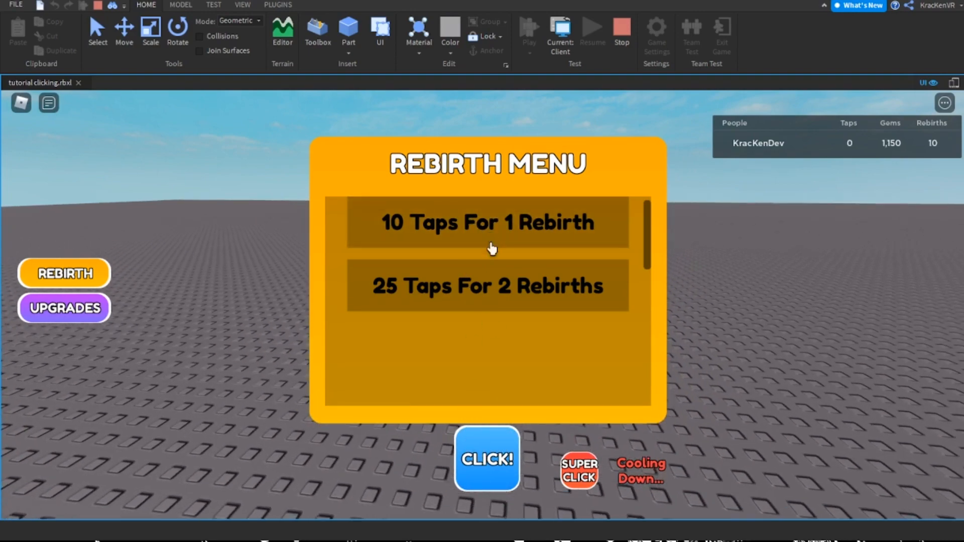
pyautogui.click(479, 227)
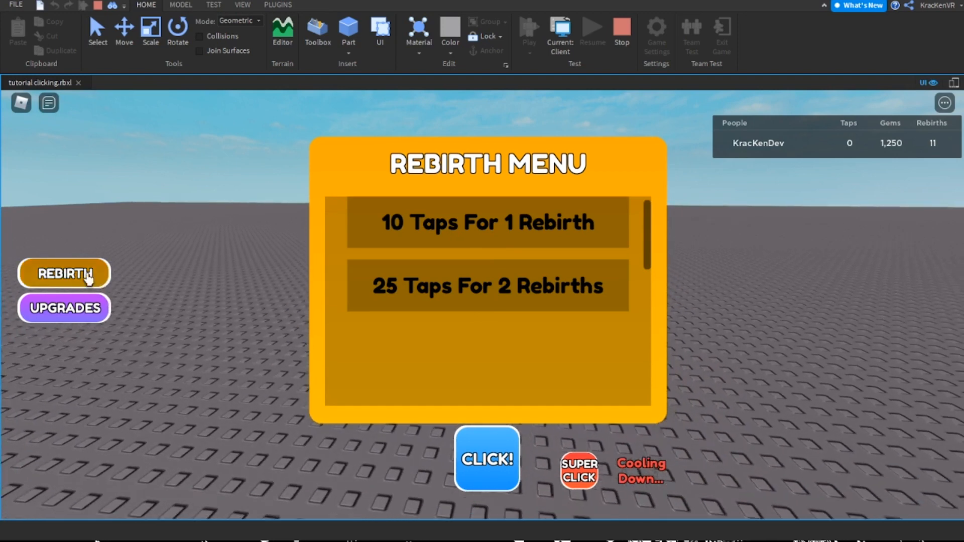
# Switch to the Upgrades menu and buy the first Click Cooldown upgrade for 1000 gems
pyautogui.click(64, 273)
pyautogui.click(64, 307)
pyautogui.click(494, 236)
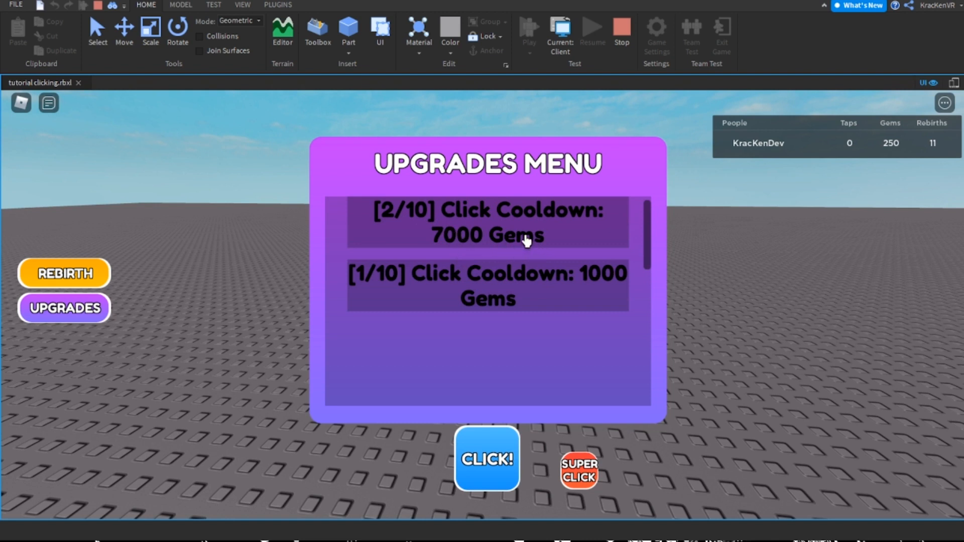
# Test the shortened click cooldown by using the CLICK! button repeatedly
pyautogui.moveTo(715, 316); pyautogui.dragTo(722, 272, button='right')
pyautogui.press('space')
pyautogui.press('space')
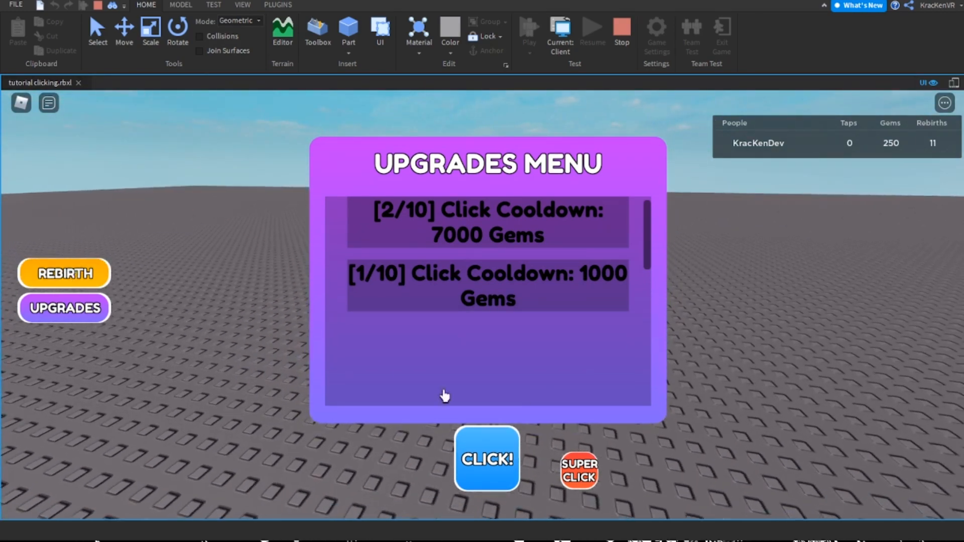
pyautogui.click(470, 467)
pyautogui.click(475, 467)
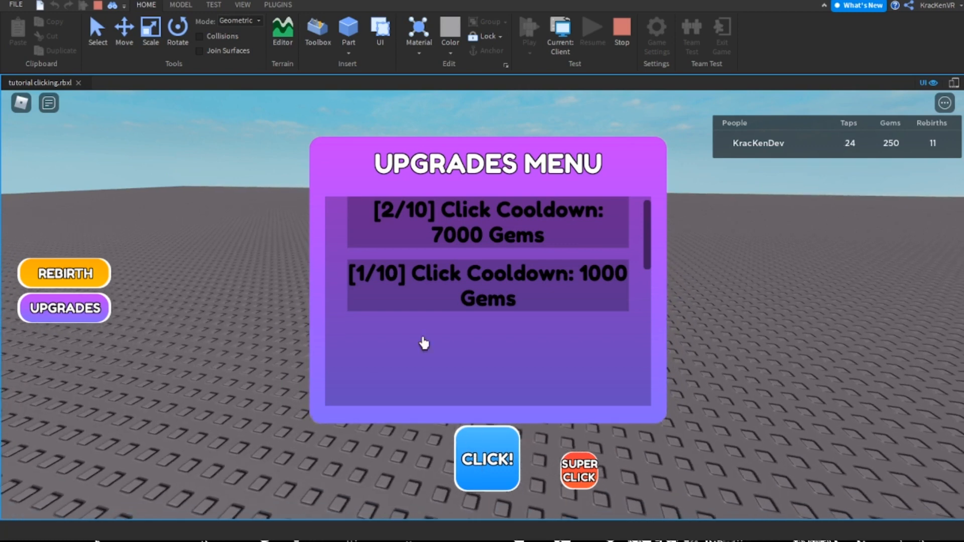
# Show Explorer and Properties again and stop the playtest
pyautogui.click(242, 5)
pyautogui.click(77, 35)
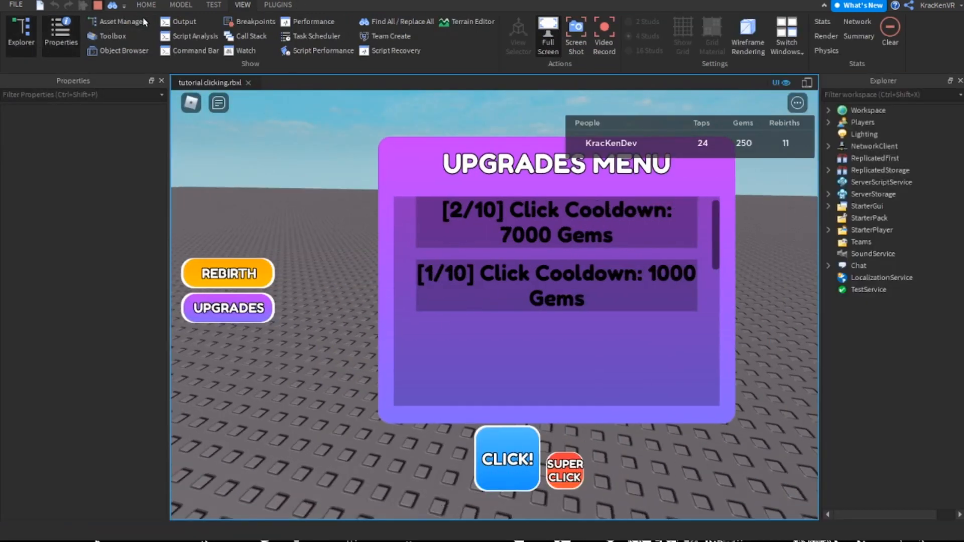
pyautogui.hotkey('shift', 'F5')
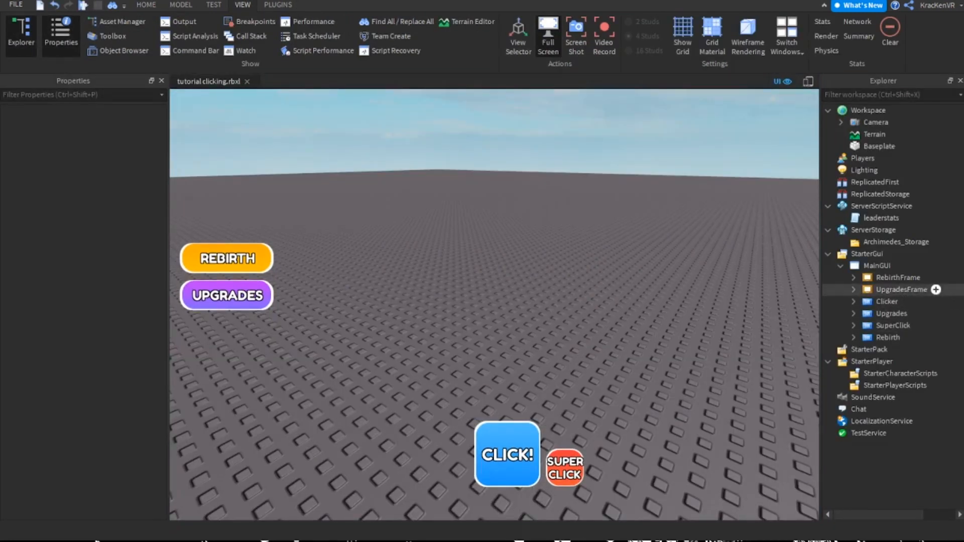
# Inspect the Upgrades button in MainGUI along with its UIGradient and Frame children
pyautogui.click(887, 301)
pyautogui.click(236, 299)
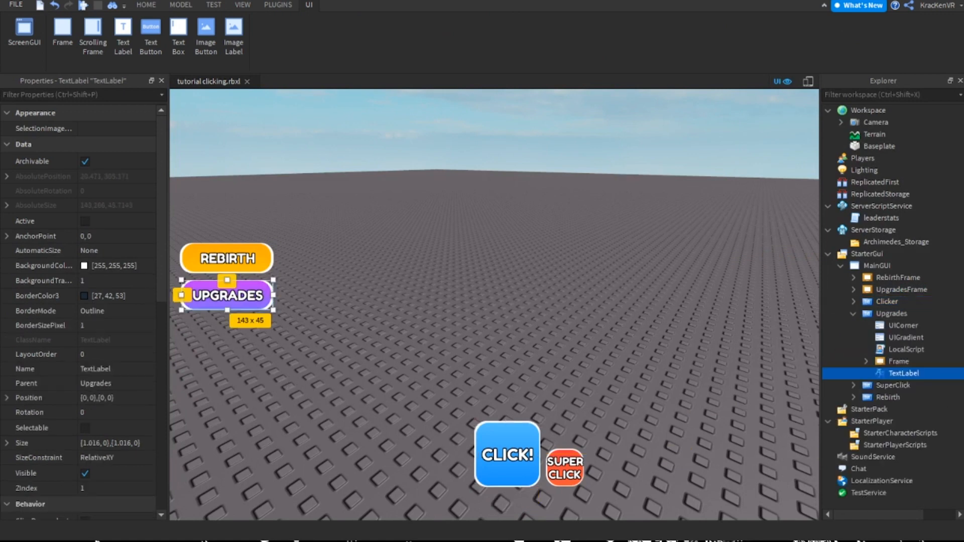
pyautogui.click(904, 337)
pyautogui.click(866, 361)
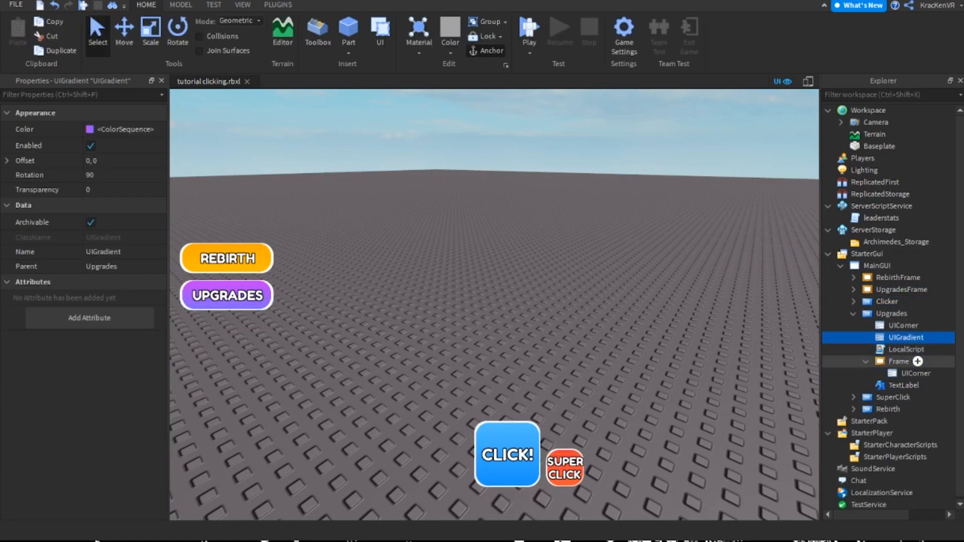
pyautogui.click(865, 361)
pyautogui.click(890, 314)
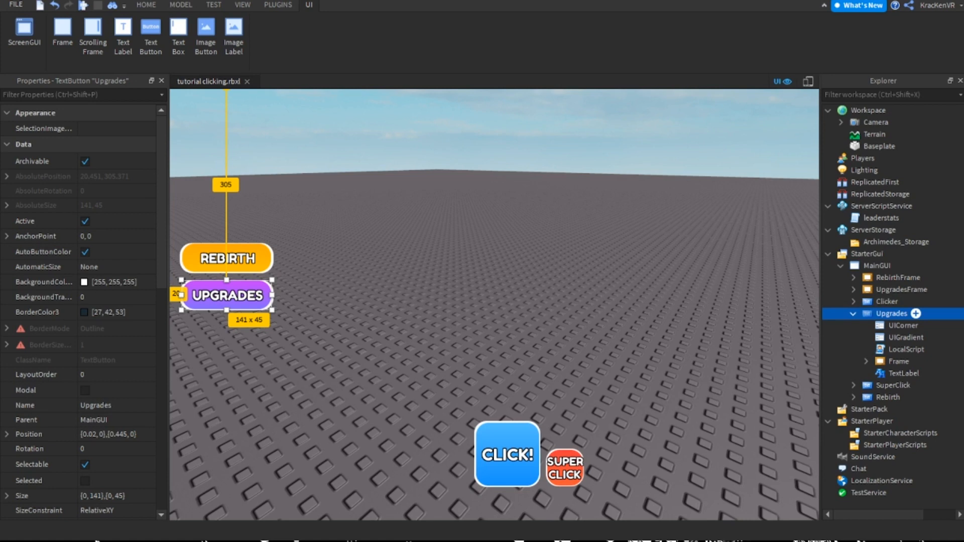
pyautogui.click(853, 314)
# Open the Buy script of Button1 inside UpgradesFrame's ScrollingFrame and review its ClickCooldown line
pyautogui.click(901, 290)
pyautogui.click(853, 290)
pyautogui.click(912, 326)
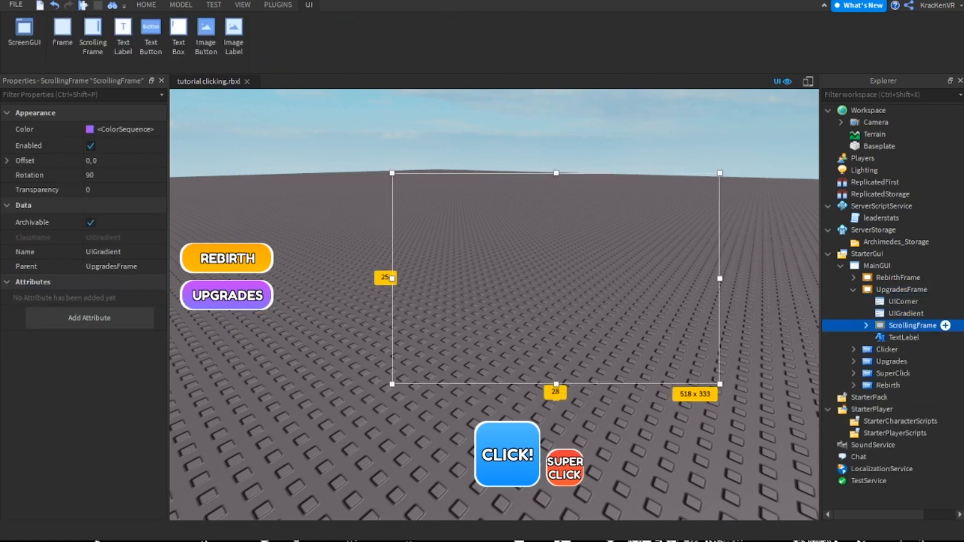
pyautogui.click(865, 325)
pyautogui.click(913, 350)
pyautogui.click(878, 349)
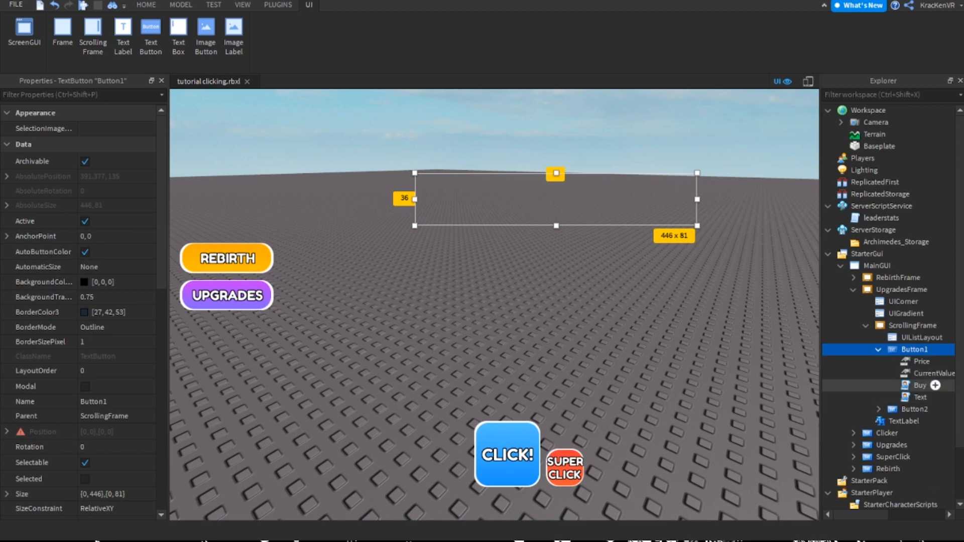
pyautogui.doubleClick(913, 385)
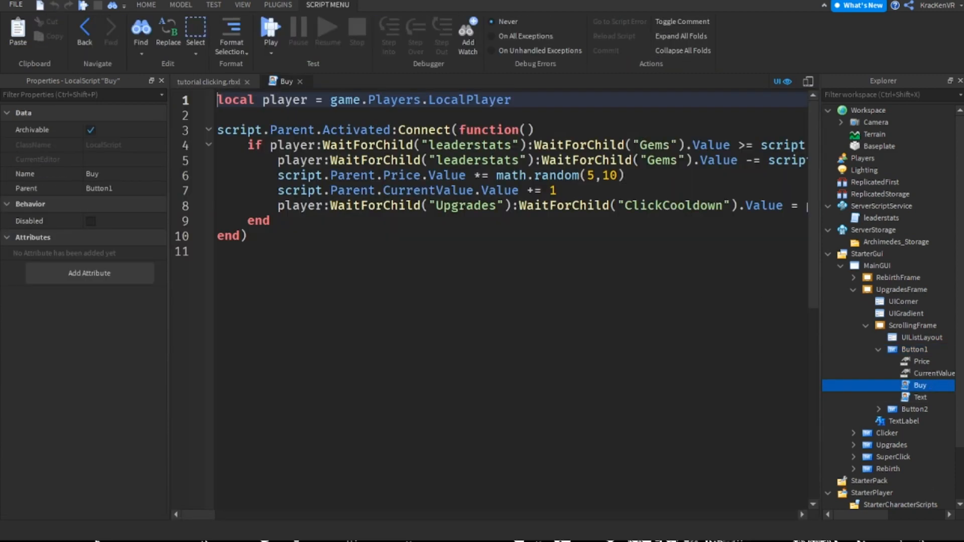
pyautogui.hotkey('ctrl', 'a')
pyautogui.moveTo(780, 514); pyautogui.dragTo(221, 515)
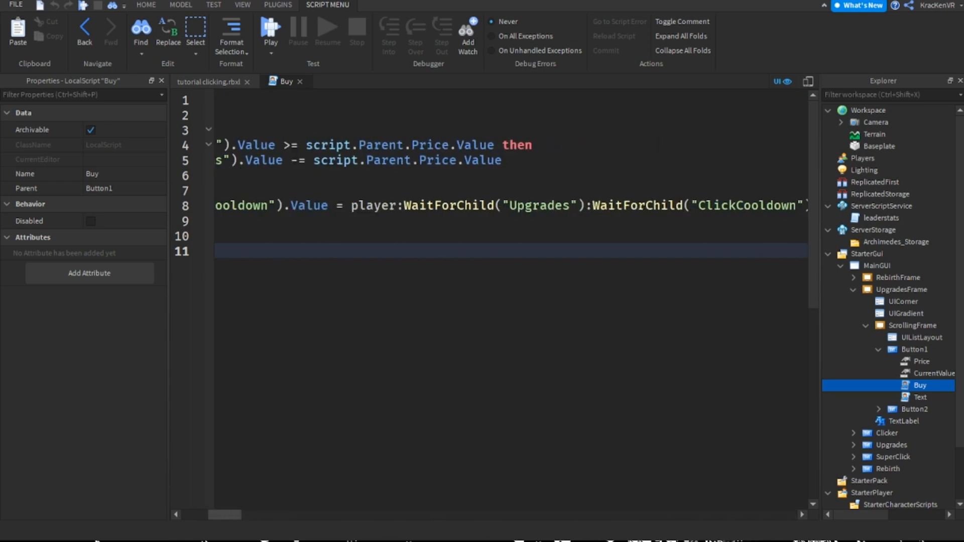
# Change the instance type of clickCooldown in the leaderstats script from IntValue to NumberValue
pyautogui.doubleClick(881, 218)
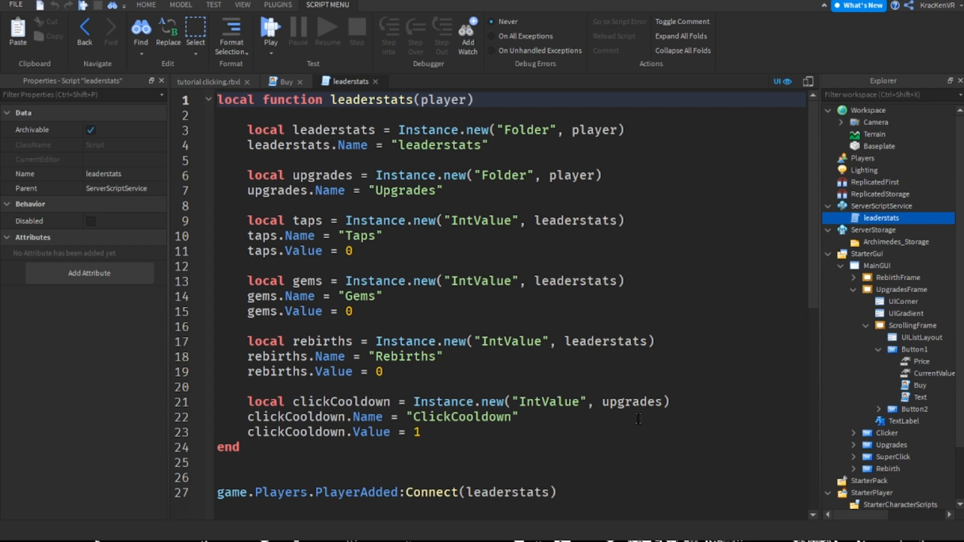
pyautogui.doubleClick(523, 342)
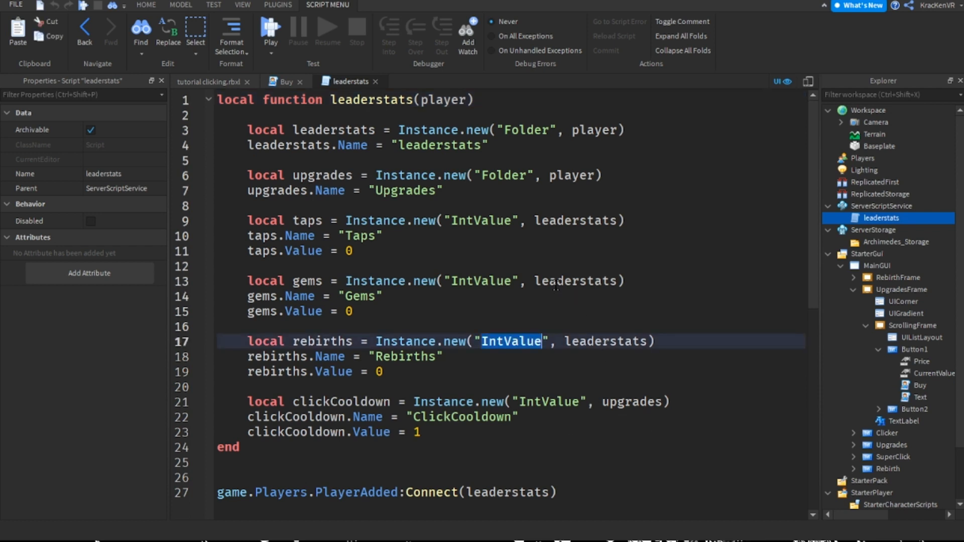
pyautogui.doubleClick(549, 402)
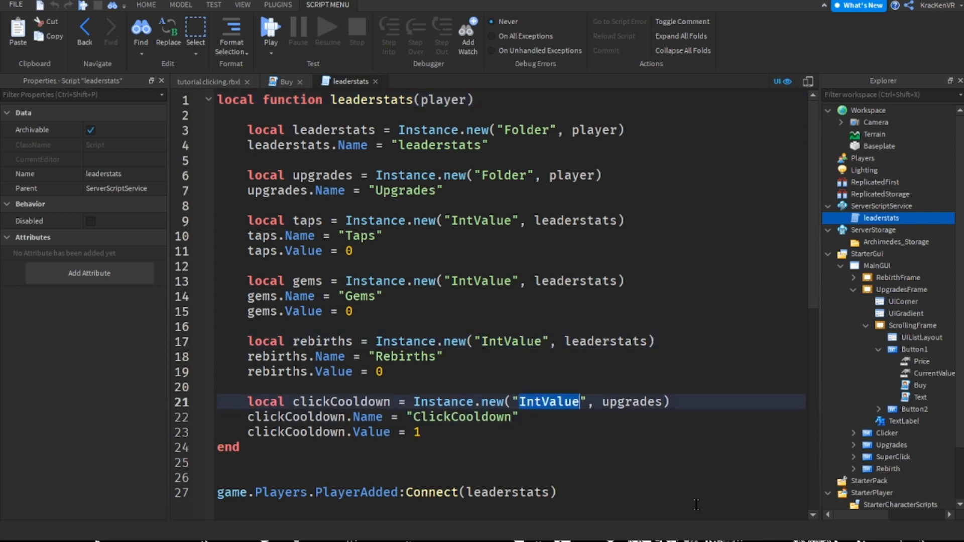
pyautogui.write('nu')
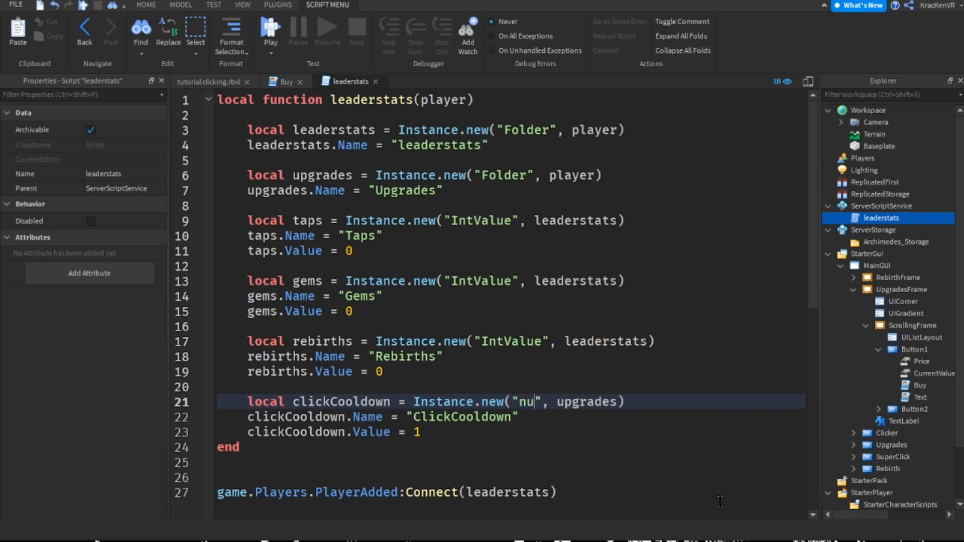
pyautogui.press('Tab')
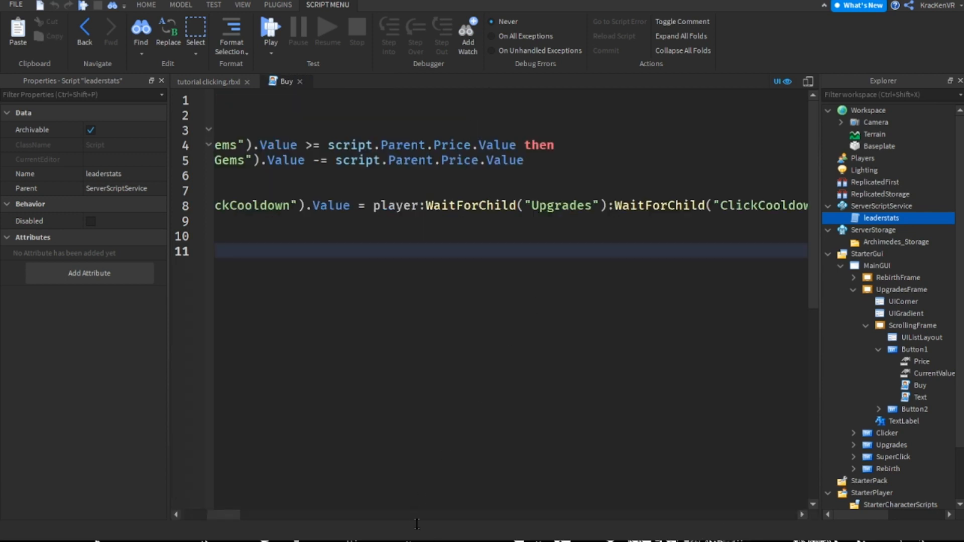
# Review the price, level and ClickCooldown lines of Button1's Buy script and close the script
pyautogui.moveTo(223, 515); pyautogui.dragTo(258, 515)
pyautogui.click(444, 193)
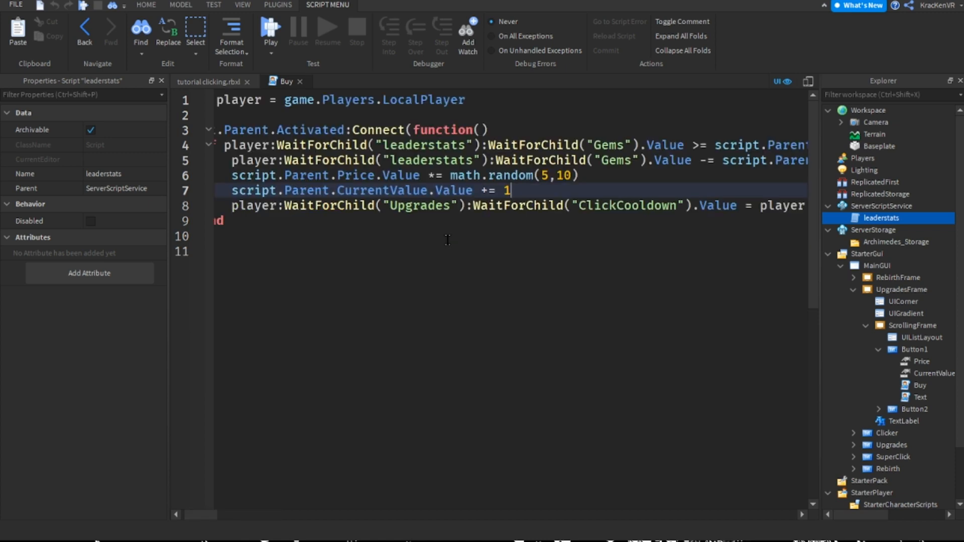
pyautogui.click(300, 82)
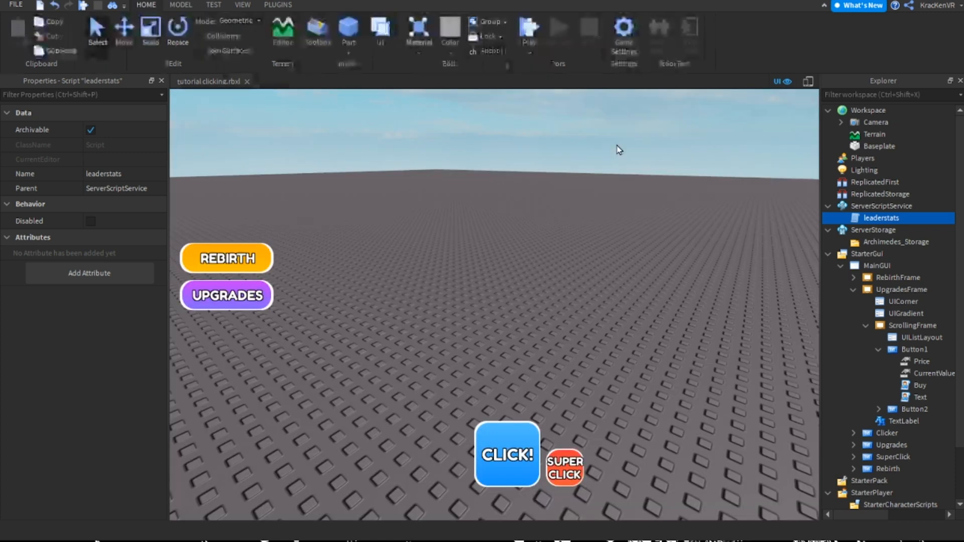
# Set the Value of Button1's Price object to 100
pyautogui.click(617, 148)
pyautogui.click(921, 362)
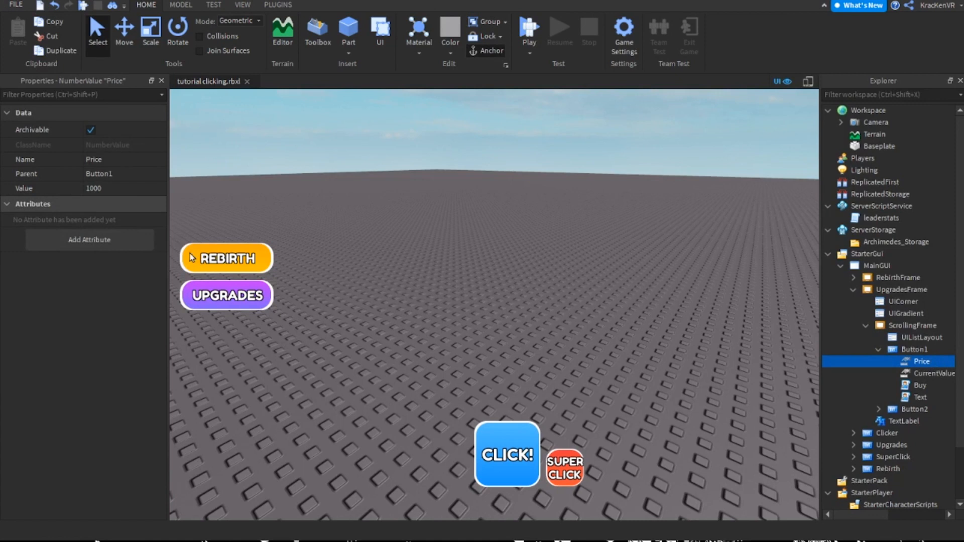
pyautogui.click(118, 188)
pyautogui.write('100')
pyautogui.press('Return')
pyautogui.click(602, 118)
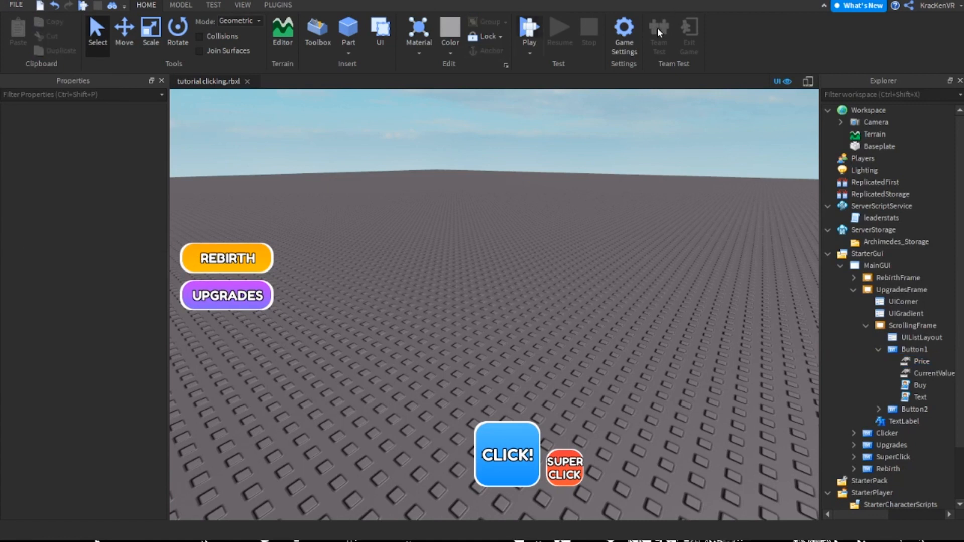
# Start a playtest, look around the baseplate and use the CLICK! button
pyautogui.press('F5')
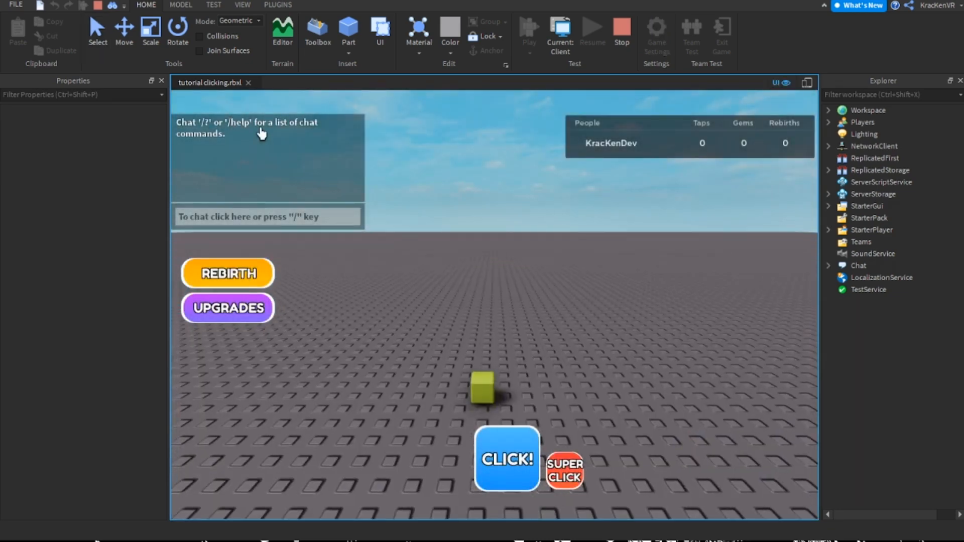
pyautogui.moveTo(438, 224); pyautogui.dragTo(316, 177, button='right')
pyautogui.moveTo(374, 266); pyautogui.dragTo(407, 278, button='right')
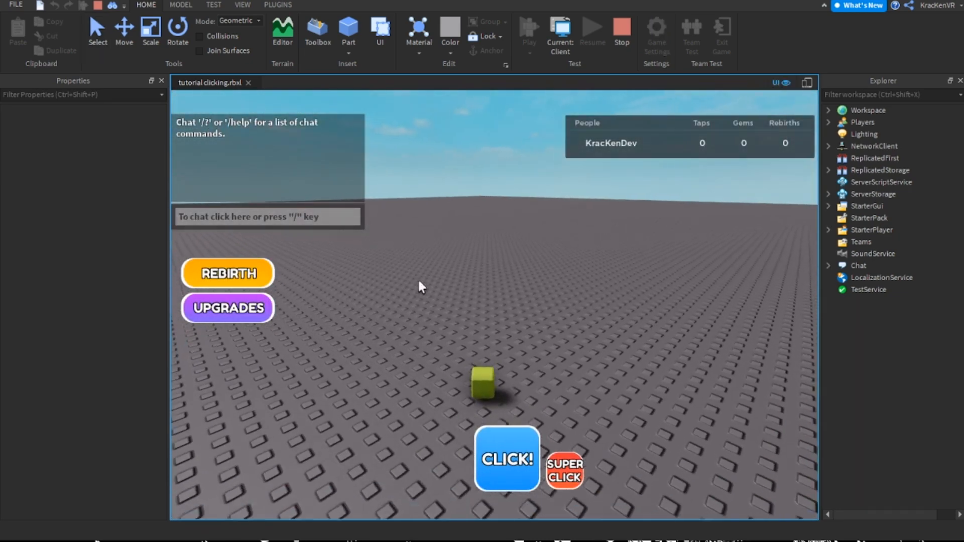
pyautogui.moveTo(482, 323); pyautogui.dragTo(505, 404, button='right')
pyautogui.click(504, 444)
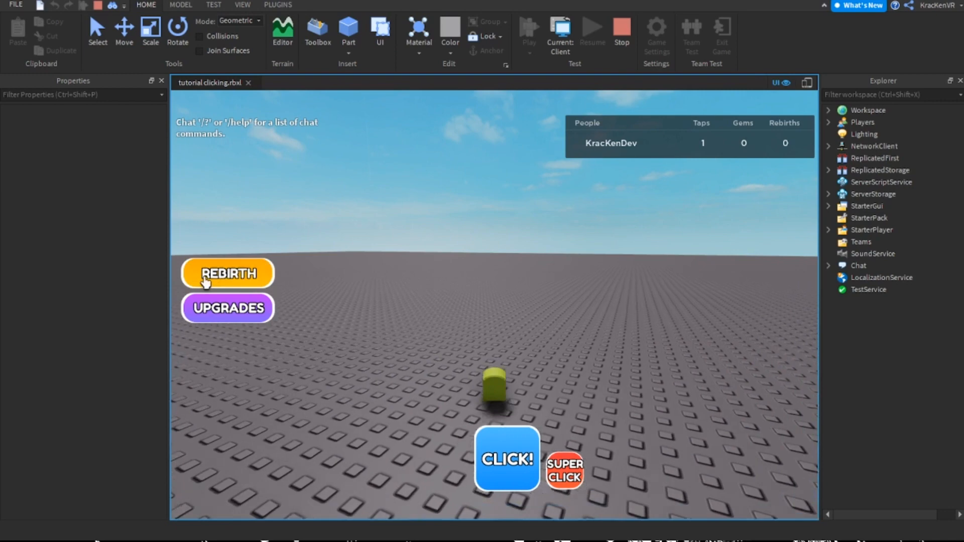
# Gain taps with CLICK! and SUPER CLICK and trade 25 taps for 2 rebirths in the Rebirth menu
pyautogui.click(193, 273)
pyautogui.click(230, 312)
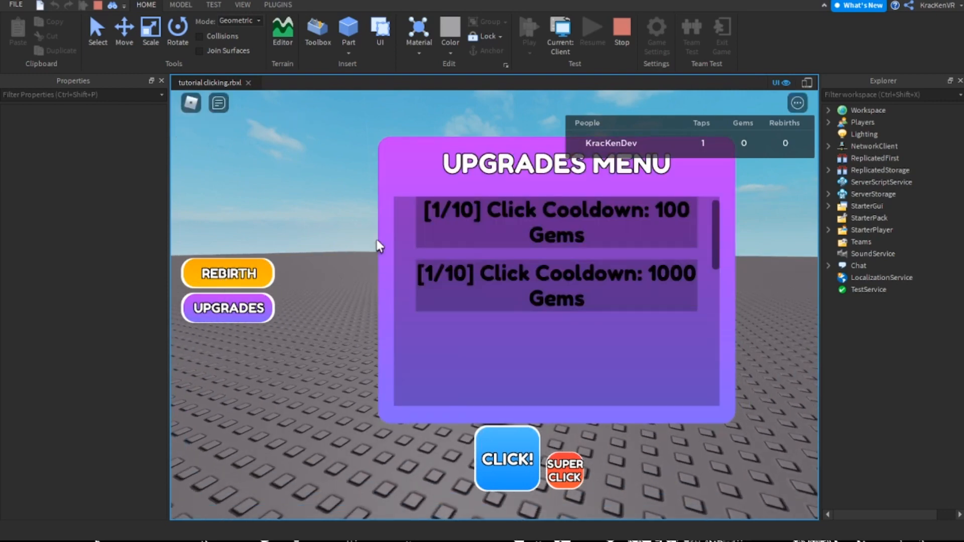
pyautogui.click(209, 273)
pyautogui.click(213, 273)
pyautogui.click(214, 274)
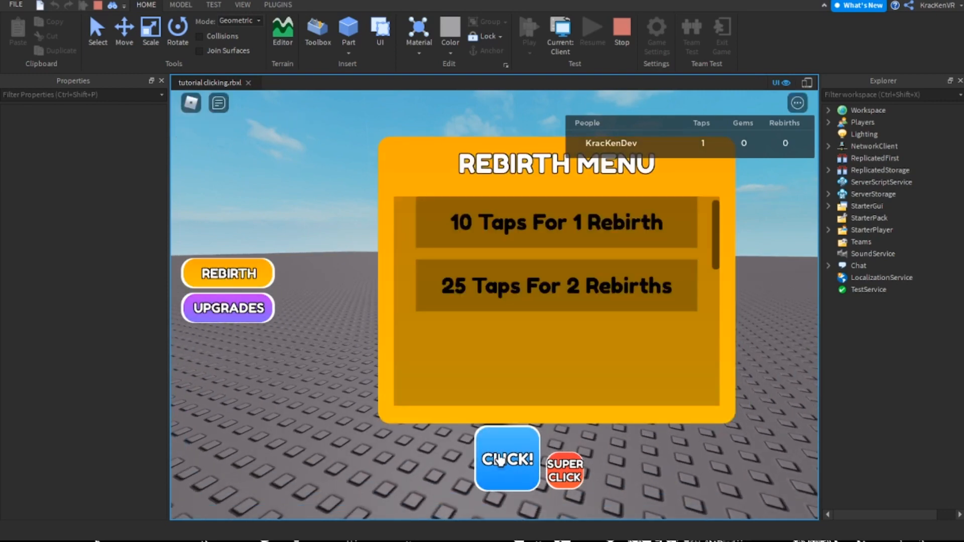
pyautogui.click(500, 459)
pyautogui.click(501, 459)
pyautogui.click(560, 478)
pyautogui.click(486, 285)
# Open the Upgrades menu and buy the Click Cooldown upgrade priced at 100 gems
pyautogui.click(243, 310)
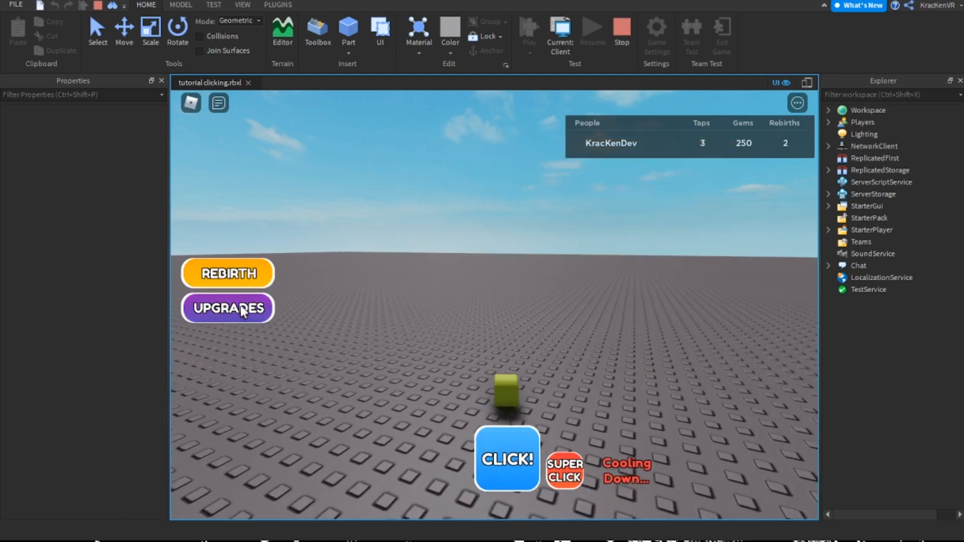
pyautogui.click(242, 311)
pyautogui.click(560, 224)
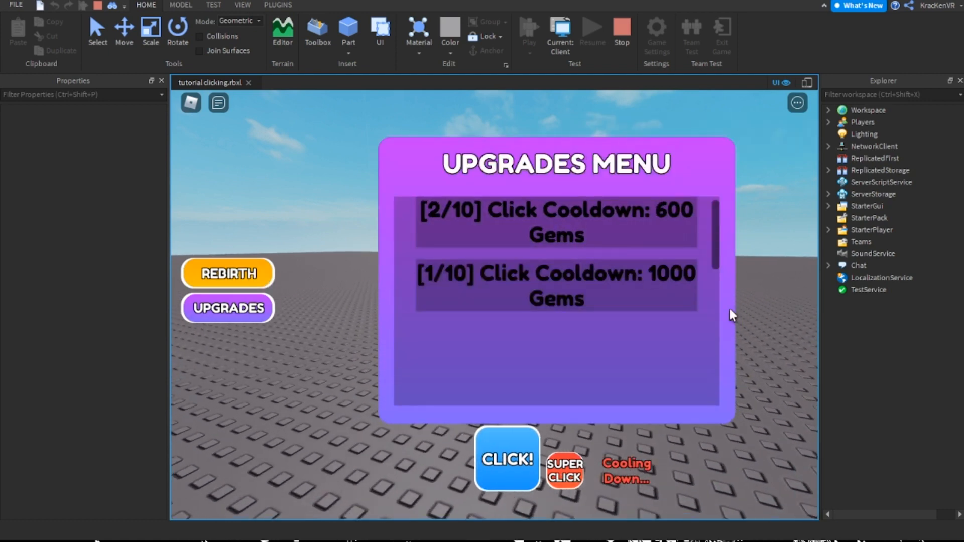
# Toggle the leaderboard and test the upgraded click cooldown by using CLICK! repeatedly
pyautogui.moveTo(730, 314); pyautogui.dragTo(645, 379, button='right')
pyautogui.press('Tab')
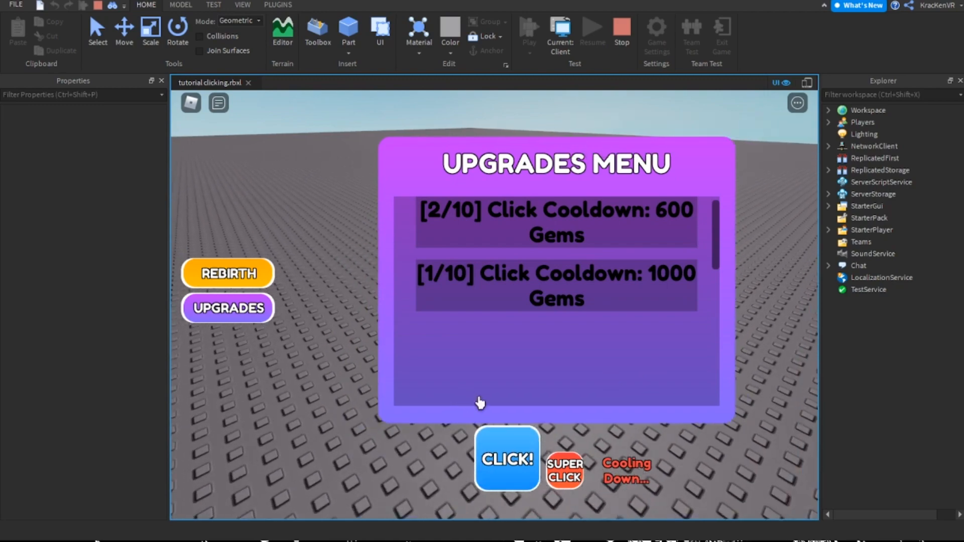
pyautogui.press('Tab')
pyautogui.click(497, 450)
pyautogui.click(502, 457)
pyautogui.click(506, 460)
pyautogui.click(509, 466)
pyautogui.click(509, 468)
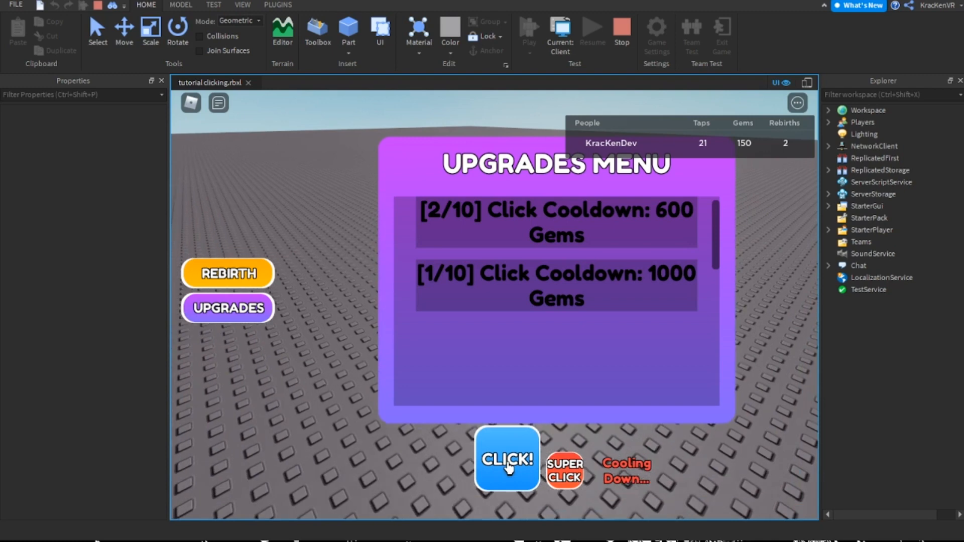
# Inspect the ClickCooldown value in the player's Upgrades folder and stop the playtest
pyautogui.click(828, 123)
pyautogui.click(841, 134)
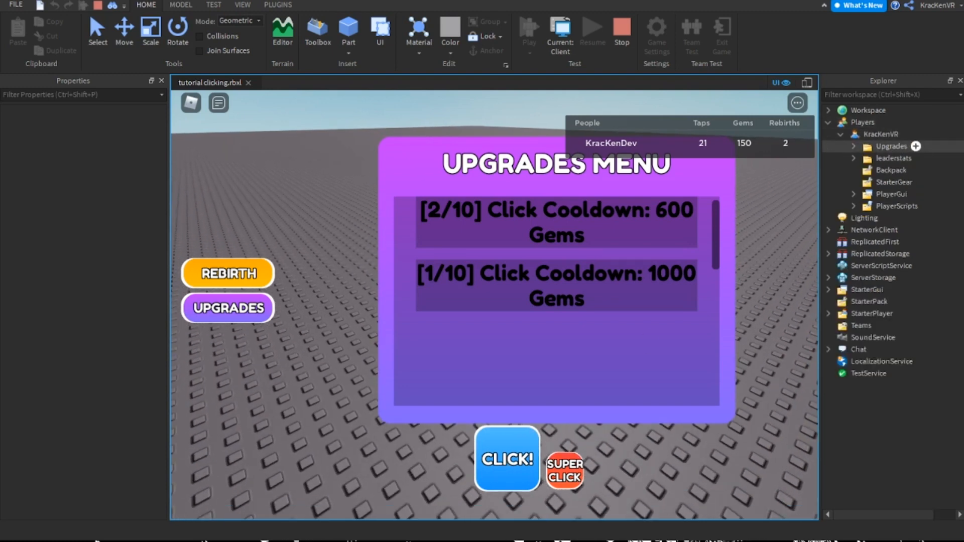
pyautogui.click(853, 146)
pyautogui.click(913, 158)
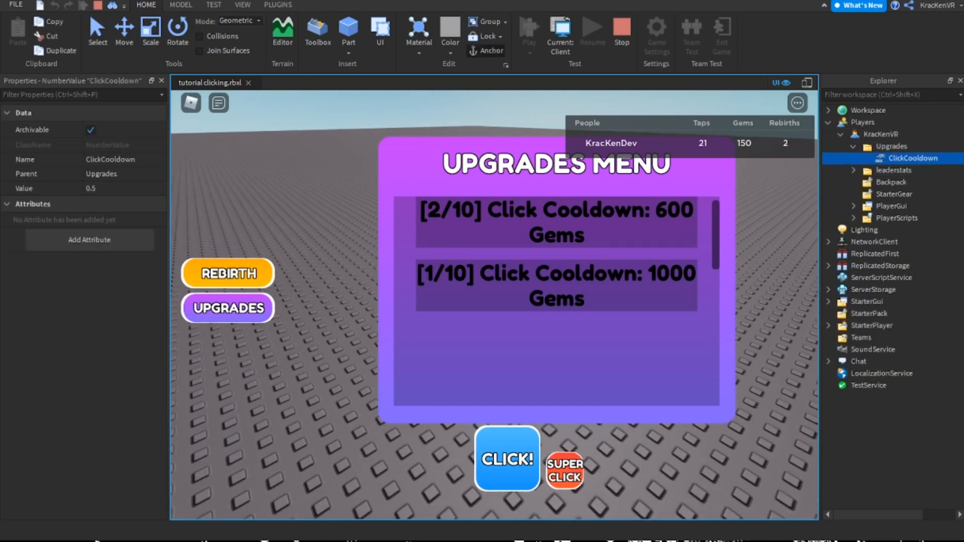
pyautogui.click(621, 32)
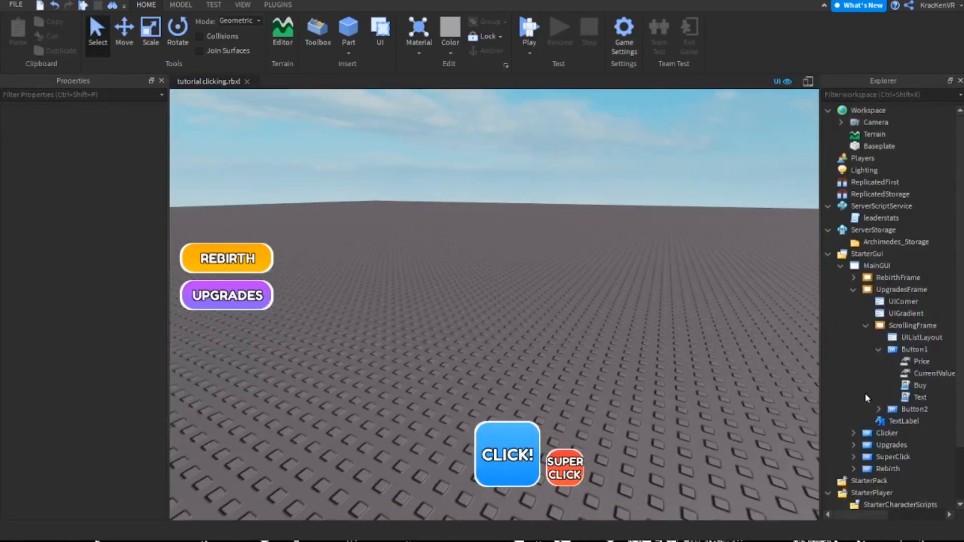
# Compare the IntValue type of rebirths with the NumberValue type of clickCooldown in the leaderstats script and close it
pyautogui.doubleClick(881, 218)
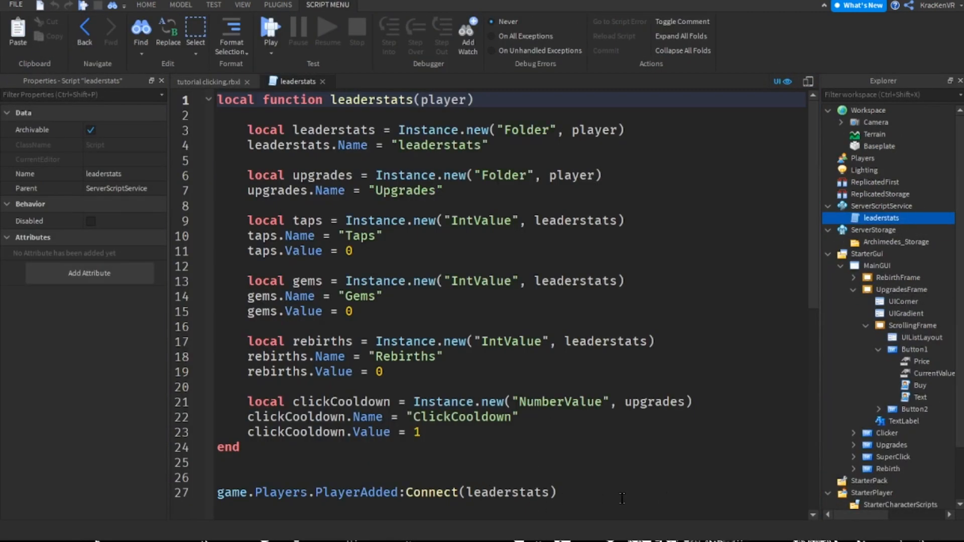
pyautogui.doubleClick(511, 342)
pyautogui.click(527, 341)
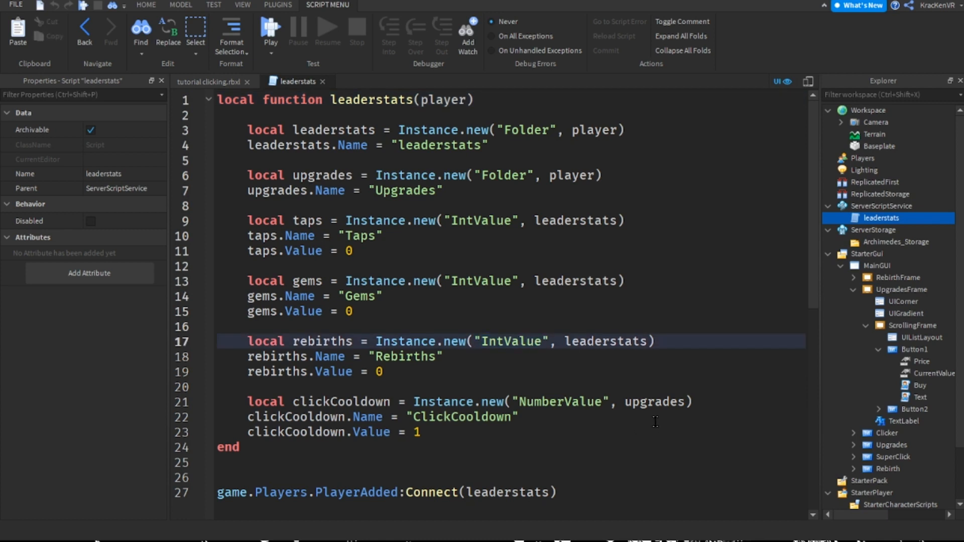
pyautogui.doubleClick(517, 339)
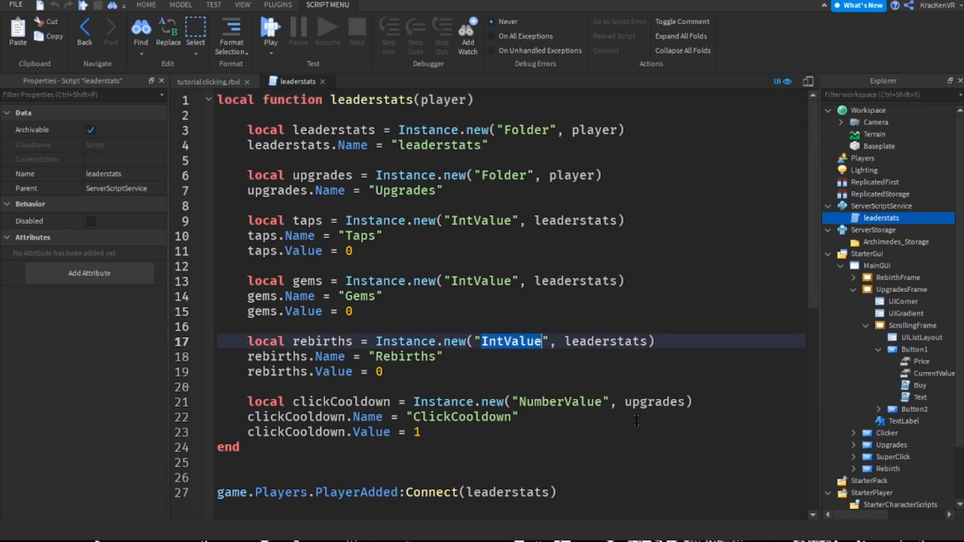
pyautogui.click(533, 417)
pyautogui.click(542, 389)
pyautogui.click(542, 401)
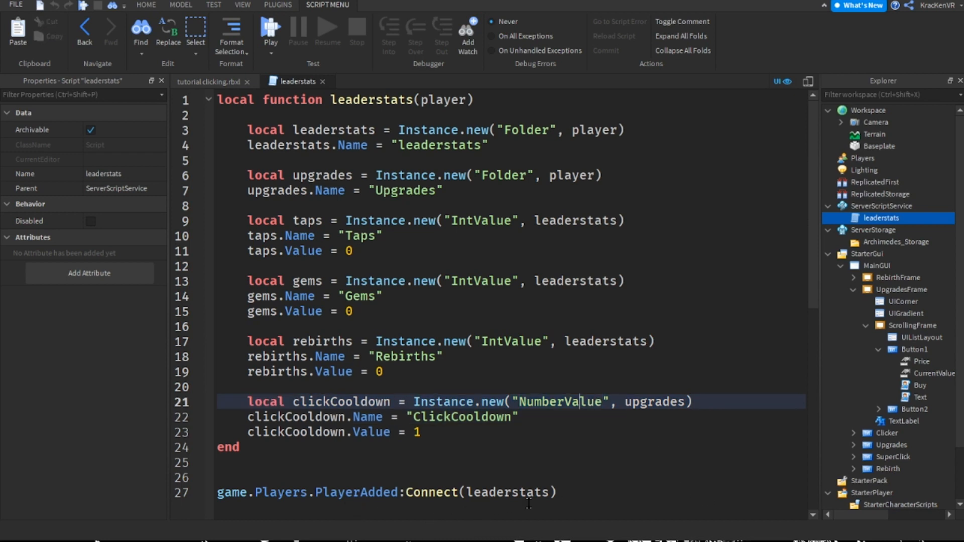
pyautogui.moveTo(412, 402)
pyautogui.mouseDown()
pyautogui.moveTo(549, 402)
pyautogui.moveTo(518, 401)
pyautogui.mouseUp()
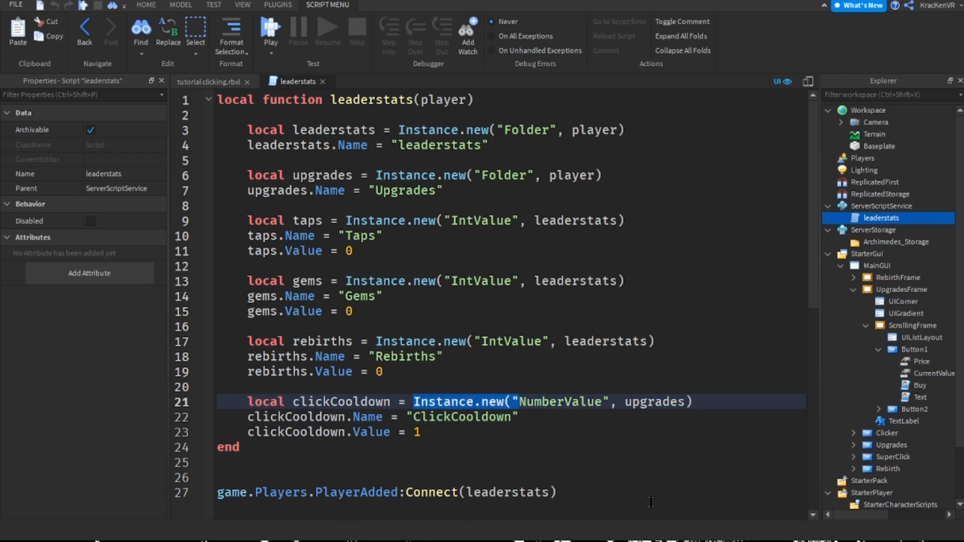
pyautogui.click(505, 403)
pyautogui.doubleClick(558, 401)
pyautogui.click(606, 400)
pyautogui.click(581, 400)
pyautogui.doubleClick(582, 400)
pyautogui.click(548, 403)
pyautogui.doubleClick(570, 401)
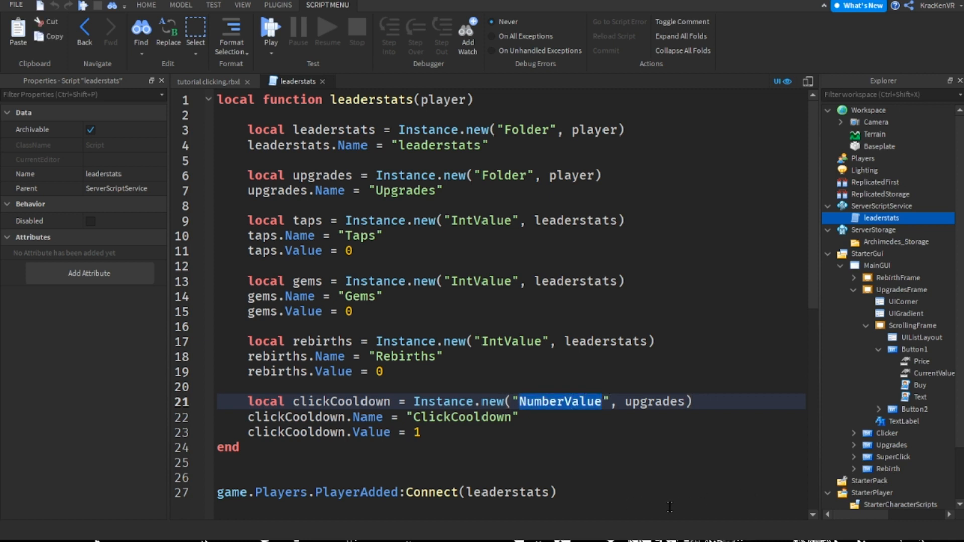
pyautogui.doubleClick(564, 400)
pyautogui.tripleClick(568, 403)
pyautogui.click(571, 403)
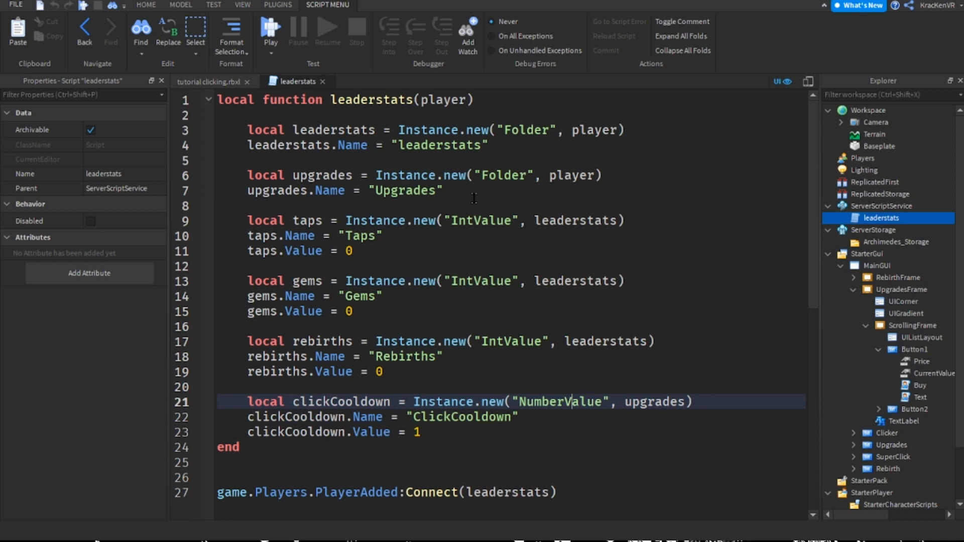
pyautogui.click(322, 82)
# Change the Value of the Price object under Button1 following the playtest
pyautogui.click(661, 335)
pyautogui.scroll(-2, 883, 372)
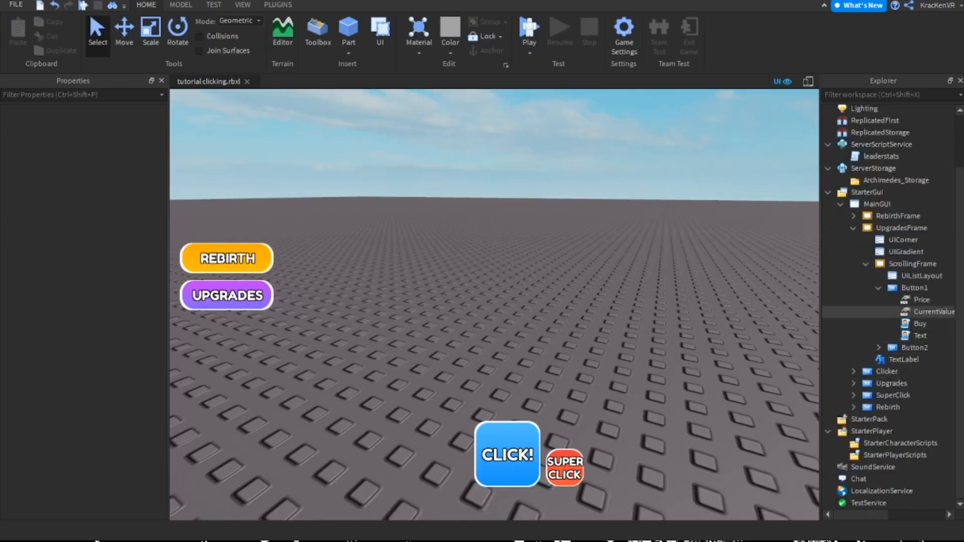
pyautogui.click(922, 299)
pyautogui.click(120, 188)
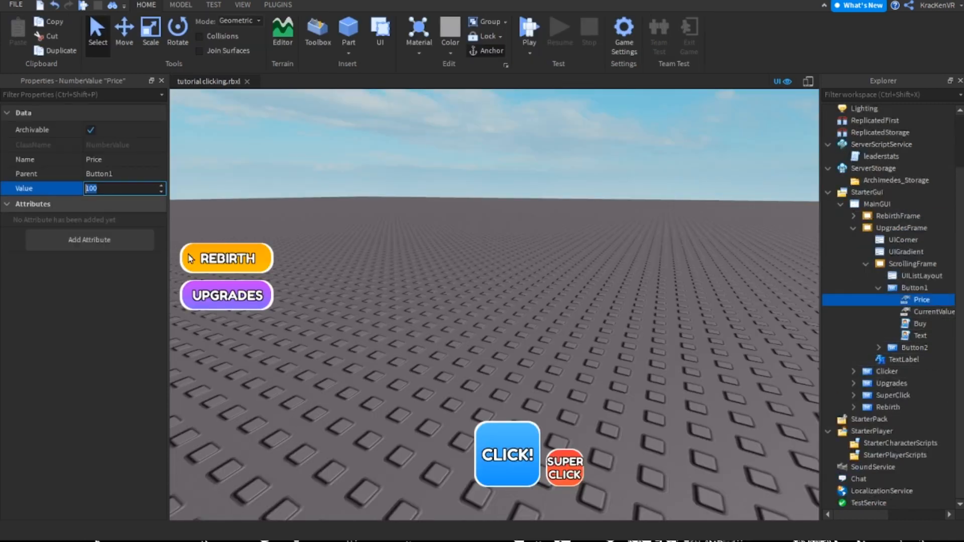
pyautogui.write('0')
pyautogui.press('Return')
# In Button1's Buy script, change the ClickCooldown assignment on line 8 to a subtraction with the -= operator
pyautogui.doubleClick(920, 323)
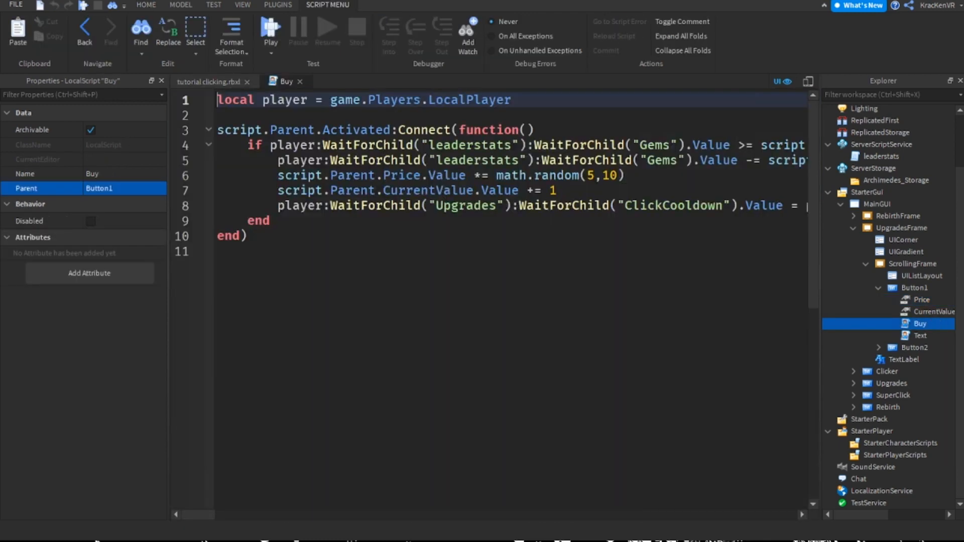
pyautogui.hscroll(3, 556, 355)
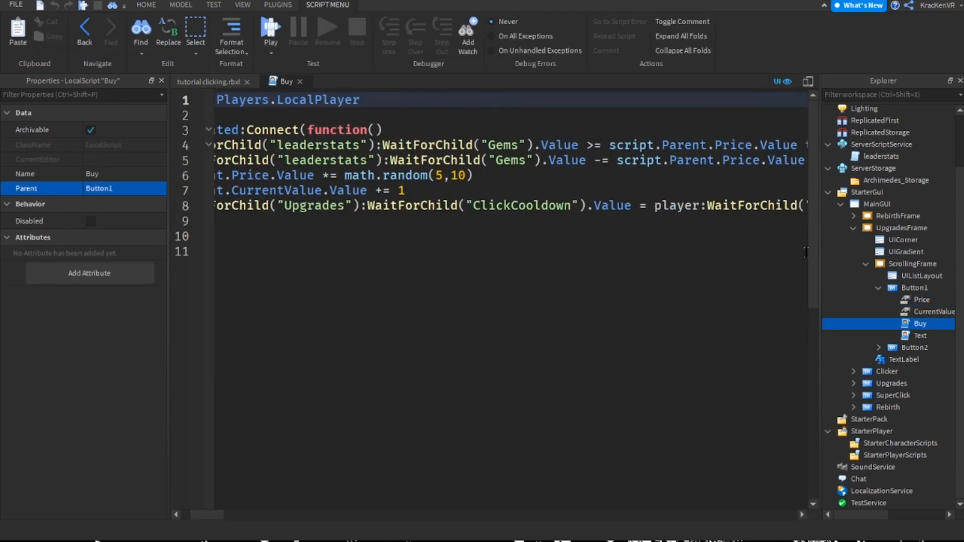
pyautogui.click(647, 206)
pyautogui.write('=')
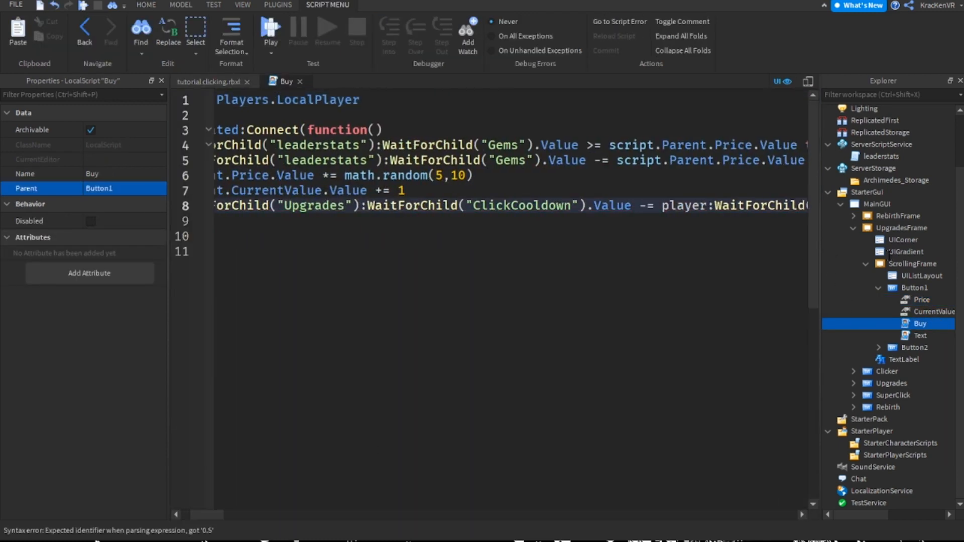
# Remove the redundant ClickCooldown reference after -= so that line 8 subtracts only 0.5, and close the Buy script
pyautogui.hotkey('shift', 'Right')
pyautogui.hotkey('shift', 'Right')
pyautogui.hotkey('shift', 'Right')
pyautogui.hotkey('shift', 'Right')
pyautogui.hotkey('shift', 'Right')
pyautogui.hotkey('shift', 'Right')
pyautogui.hotkey('shift', 'Right')
pyautogui.hotkey('shift', 'Right')
pyautogui.hotkey('shift', 'Right')
pyautogui.hotkey('shift', 'Right')
pyautogui.hotkey('shift', 'Right')
pyautogui.hotkey('shift', 'Right')
pyautogui.hotkey('shift', 'Right')
pyautogui.hotkey('shift', 'Right')
pyautogui.hotkey('shift', 'Right')
pyautogui.hotkey('shift', 'Right')
pyautogui.hotkey('shift', 'Right')
pyautogui.hotkey('shift', 'Right')
pyautogui.hotkey('shift', 'Right')
pyautogui.hotkey('shift', 'Right')
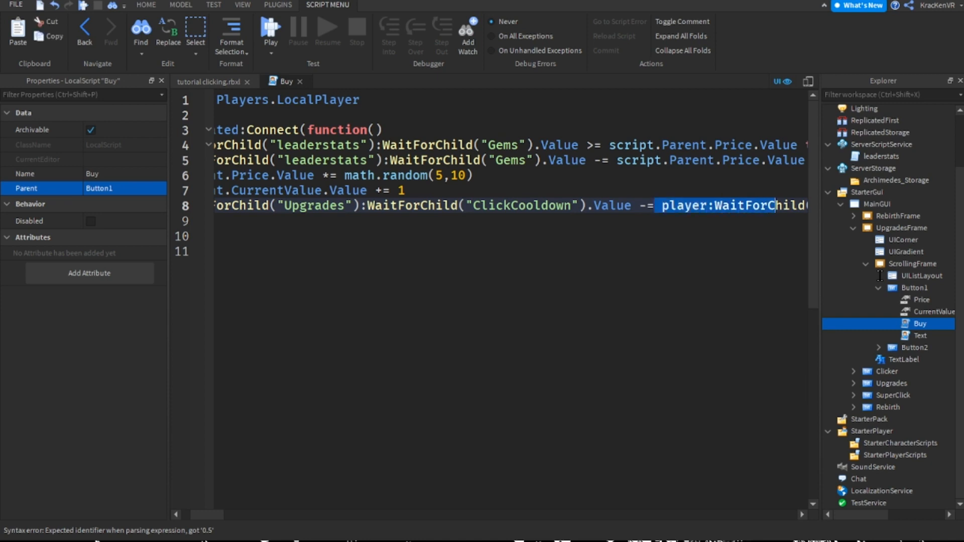
pyautogui.hotkey('shift', 'Right')
pyautogui.hotkey('shift', 'Right')
pyautogui.hotkey('shift', 'Right')
pyautogui.hotkey('shift', 'Right')
pyautogui.hotkey('shift', 'Right')
pyautogui.hotkey('shift', 'Right')
pyautogui.hotkey('shift', 'Right')
pyautogui.hotkey('shift', 'Right')
pyautogui.hotkey('shift', 'Right')
pyautogui.hotkey('shift', 'Right')
pyautogui.hotkey('shift', 'Right')
pyautogui.hotkey('shift', 'Right')
pyautogui.hotkey('shift', 'Right')
pyautogui.hotkey('shift', 'Right')
pyautogui.hotkey('shift', 'Right')
pyautogui.hotkey('shift', 'Right')
pyautogui.hotkey('shift', 'Right')
pyautogui.hotkey('shift', 'Right')
pyautogui.hotkey('shift', 'Right')
pyautogui.hotkey('shift', 'Right')
pyautogui.hotkey('shift', 'Left')
pyautogui.hotkey('shift', 'Left')
pyautogui.hotkey('shift', 'Left')
pyautogui.hotkey('shift', 'Left')
pyautogui.hotkey('shift', 'Left')
pyautogui.press('BackSpace')
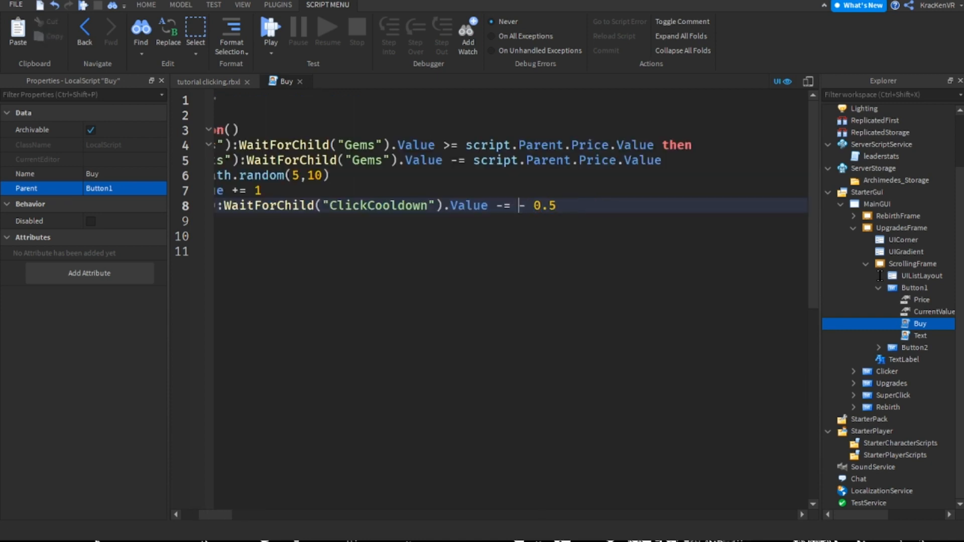
pyautogui.press('BackSpace')
pyautogui.press('Delete')
pyautogui.click(300, 82)
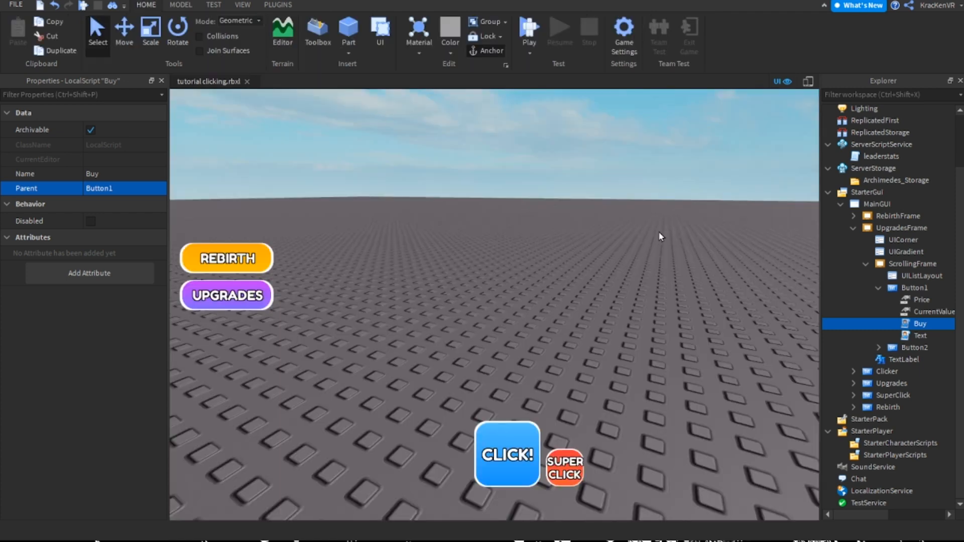
# Collapse Button1, ScrollingFrame and UpgradesFrame in the object tree and clear the selection
pyautogui.click(657, 236)
pyautogui.click(529, 31)
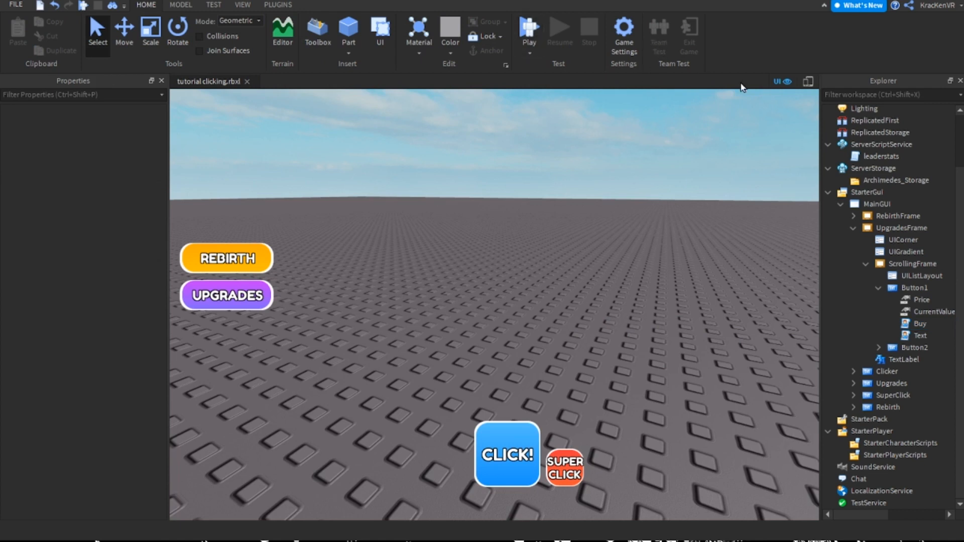
pyautogui.click(878, 287)
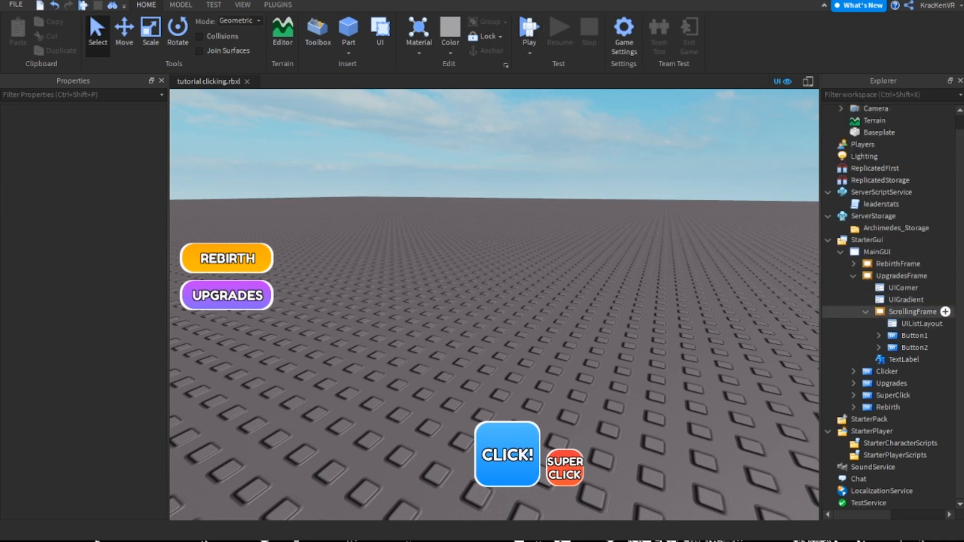
pyautogui.click(865, 311)
pyautogui.click(865, 301)
pyautogui.click(853, 290)
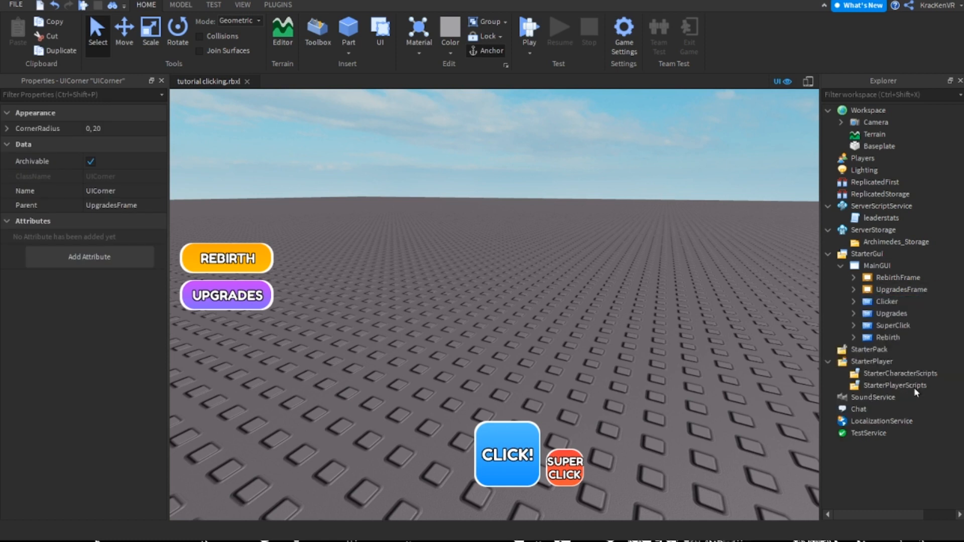
pyautogui.click(914, 388)
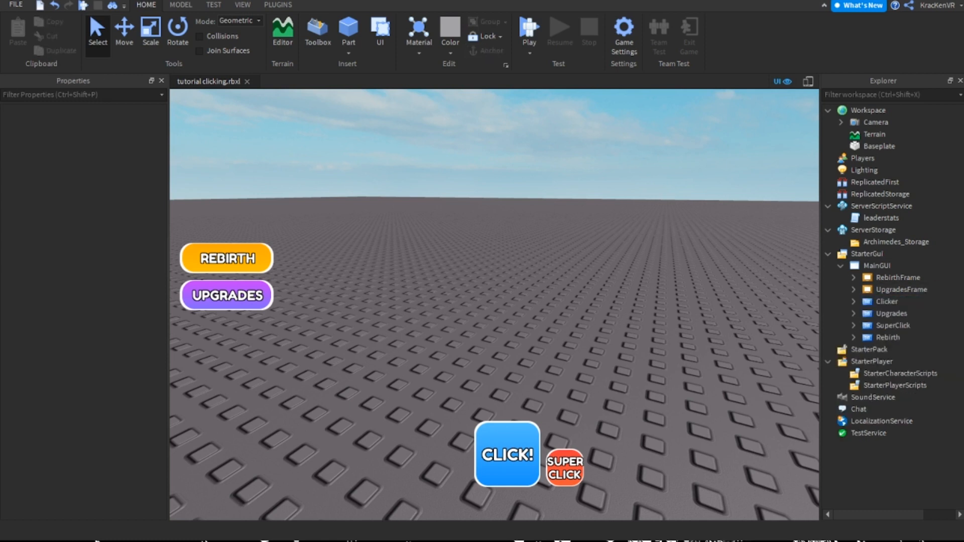
# Preview the UpgradesFrame by switching its visibility on and off again
pyautogui.click(901, 289)
pyautogui.click(898, 277)
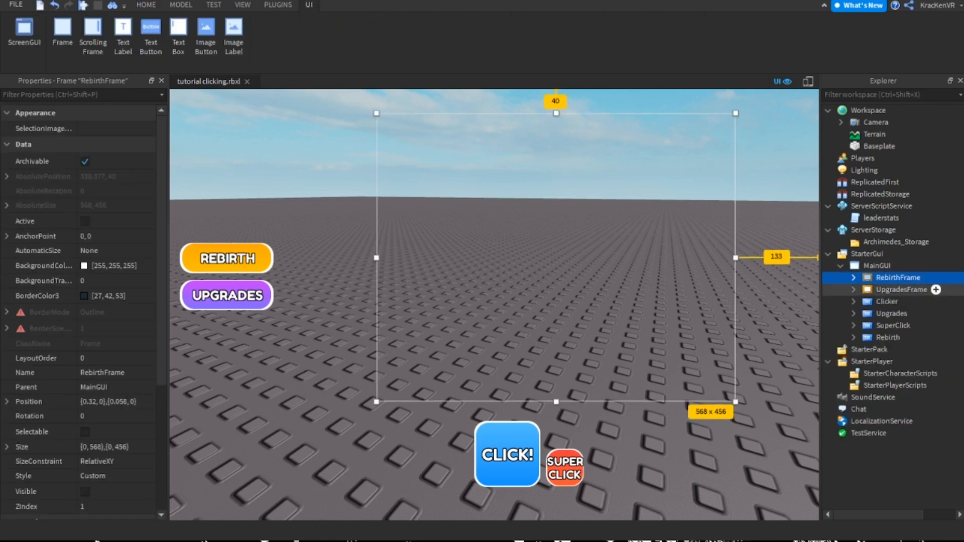
pyautogui.click(901, 289)
pyautogui.click(85, 491)
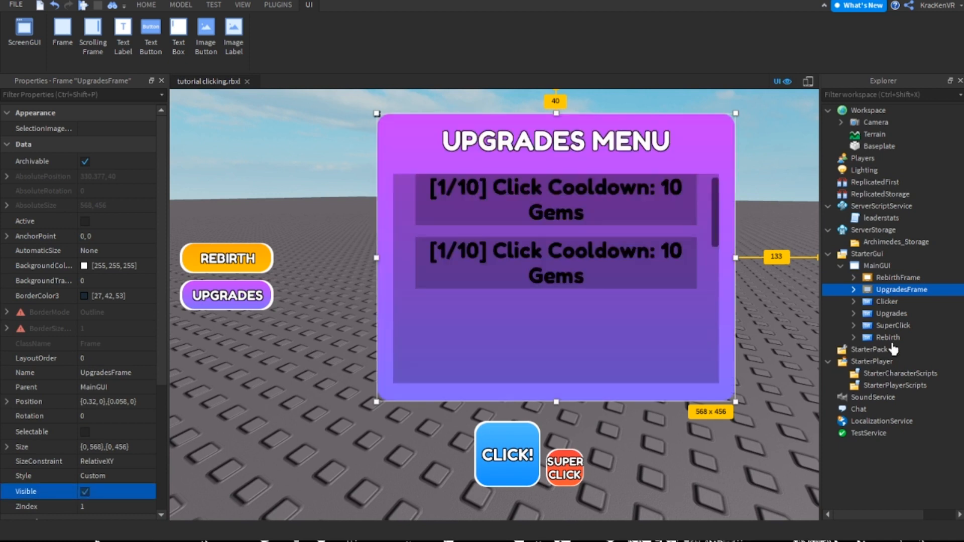
pyautogui.click(84, 492)
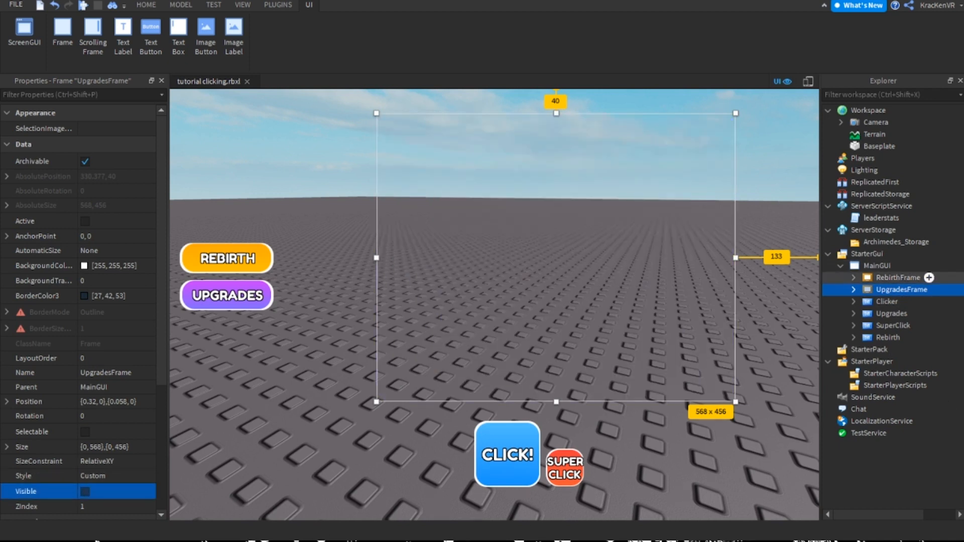
# Make the RebirthFrame visible and expand its children in the object tree
pyautogui.click(903, 278)
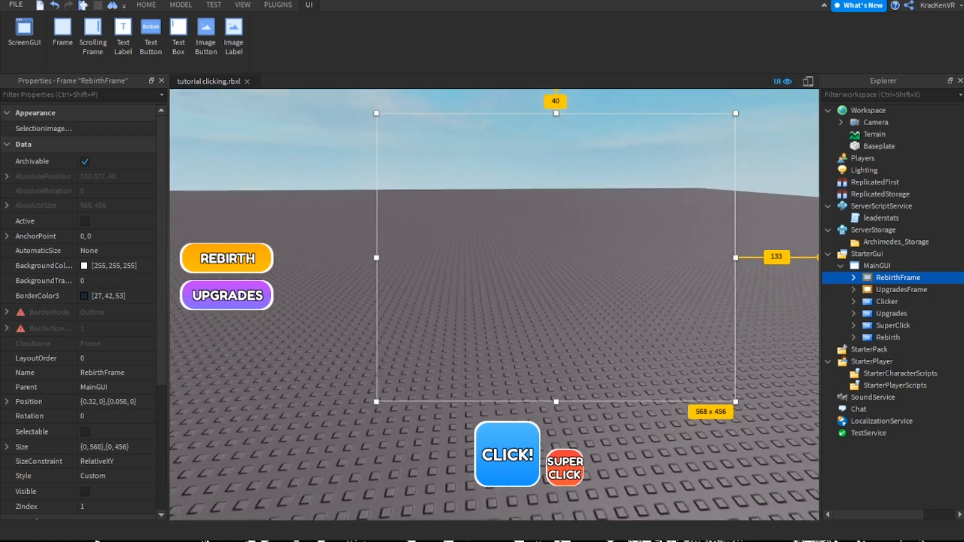
pyautogui.click(85, 491)
pyautogui.moveTo(929, 278)
pyautogui.click(853, 277)
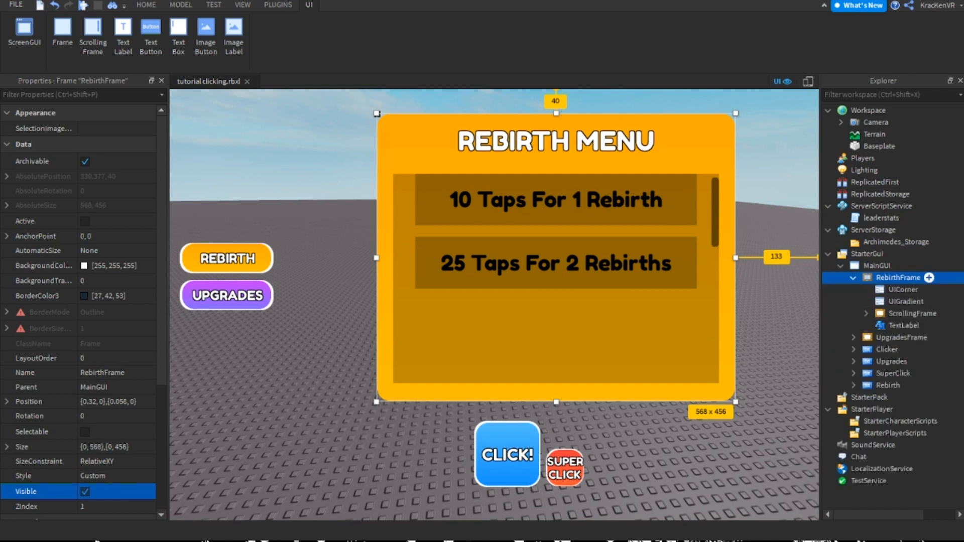
# Add a text button of about 110 x 50 over the RebirthFrame's top edge and shift the REBIRTH MENU title slightly down
pyautogui.click(151, 36)
pyautogui.moveTo(482, 138); pyautogui.dragTo(807, 167)
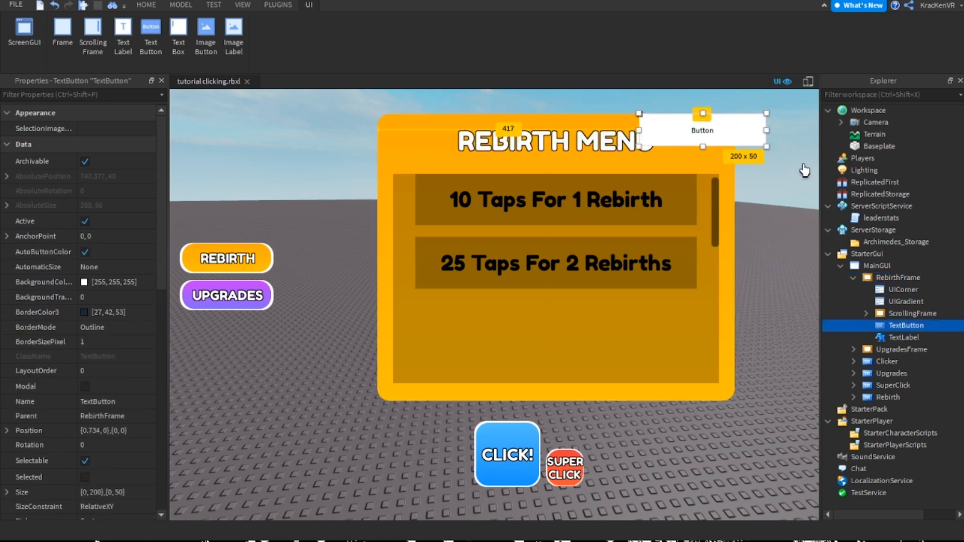
pyautogui.moveTo(903, 168); pyautogui.dragTo(756, 187)
pyautogui.moveTo(695, 151); pyautogui.dragTo(693, 161)
pyautogui.click(590, 119)
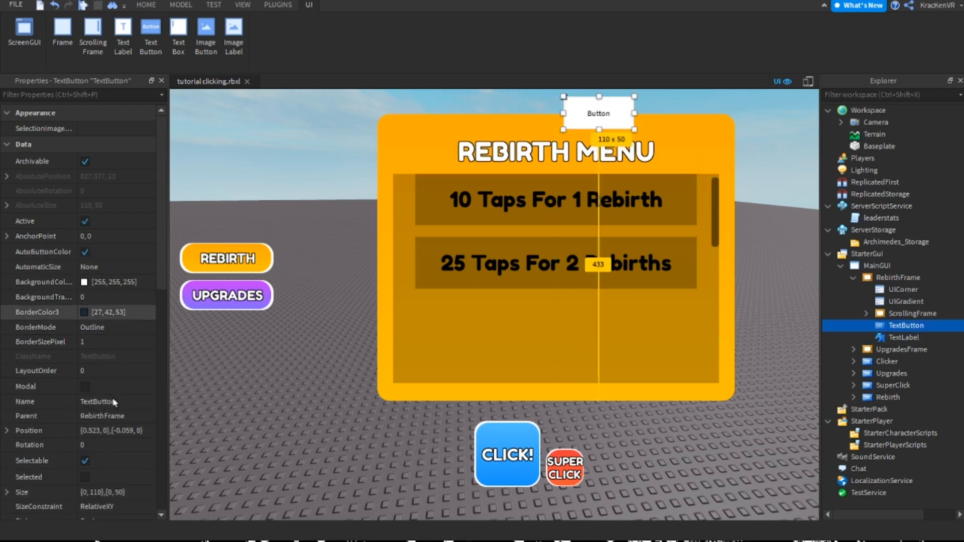
# Duplicate the RebirthFrame's UICorner and UIGradient and move the copies into the new TextButton
pyautogui.scroll(-3, 91, 311)
pyautogui.click(904, 289)
pyautogui.keyDown('shift'); pyautogui.click(906, 301); pyautogui.keyUp('shift')
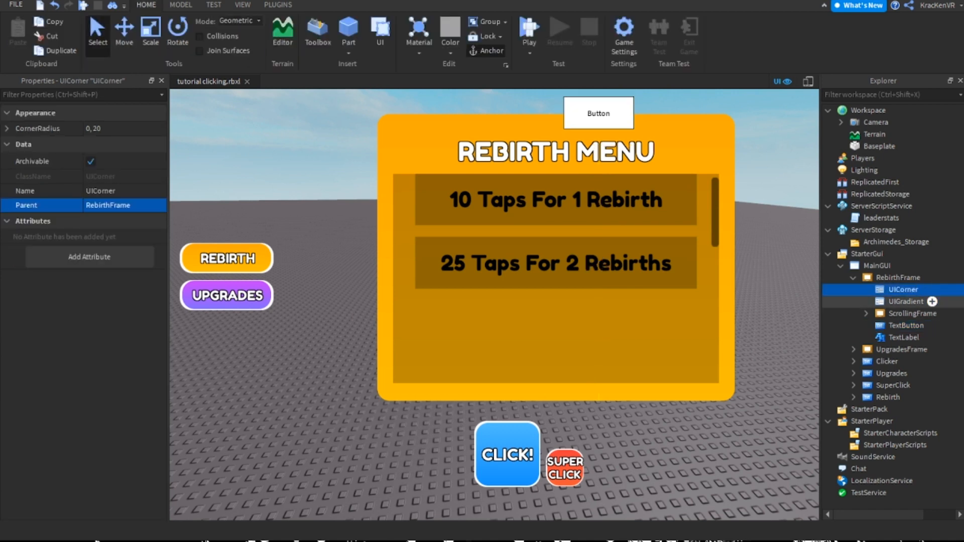
pyautogui.hotkey('ctrl', 'd')
pyautogui.moveTo(904, 301); pyautogui.dragTo(906, 349)
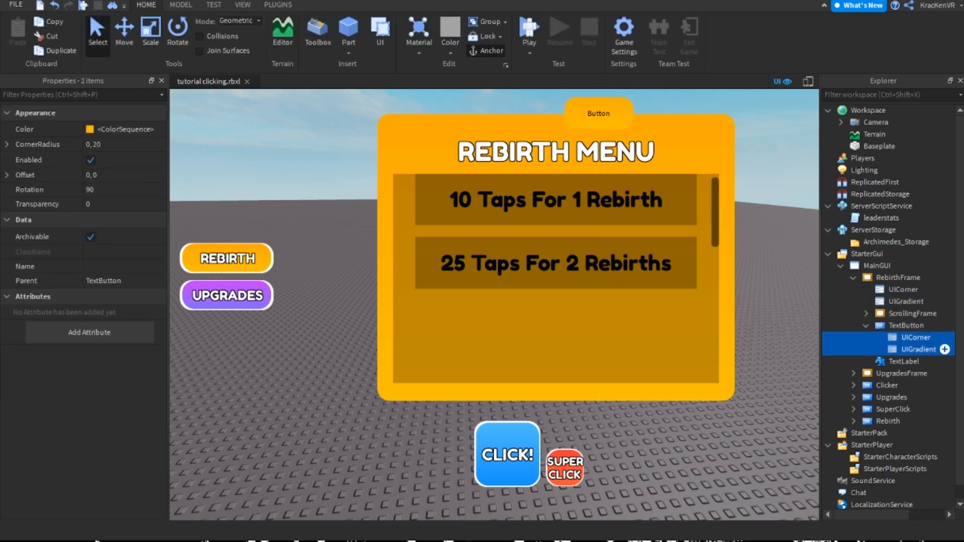
# Darken the new TextButton's background color to 198, 198, 198
pyautogui.click(906, 325)
pyautogui.click(865, 326)
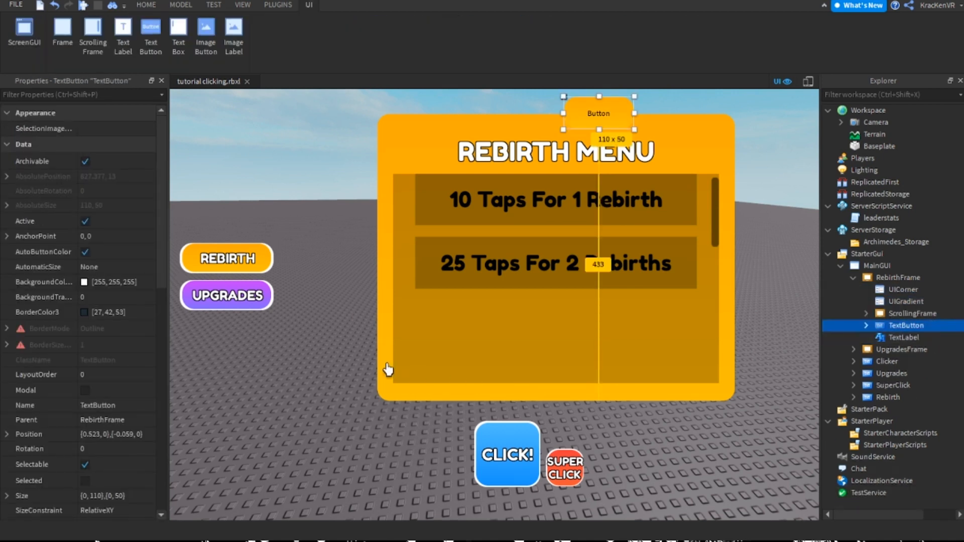
pyautogui.scroll(-5, 120, 395)
pyautogui.scroll(5, 115, 394)
pyautogui.click(45, 282)
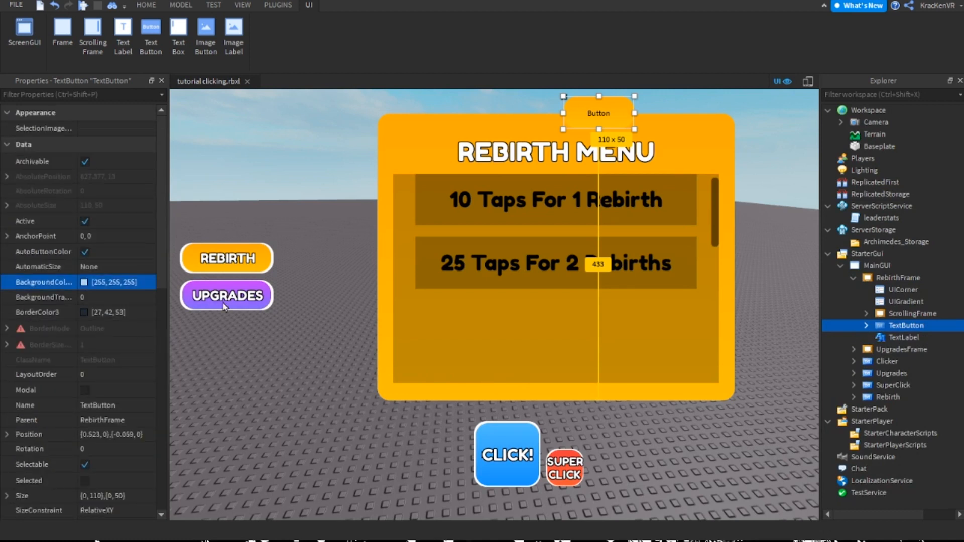
pyautogui.moveTo(453, 247); pyautogui.dragTo(452, 265)
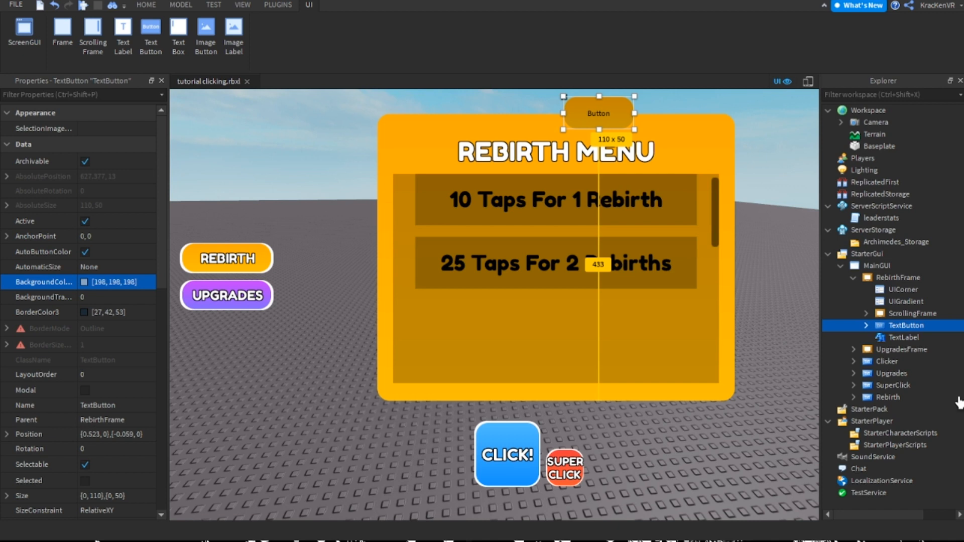
# Rename the TextButton in RebirthFrame to RebirthMenu
pyautogui.click(903, 337)
pyautogui.click(904, 326)
pyautogui.click(865, 325)
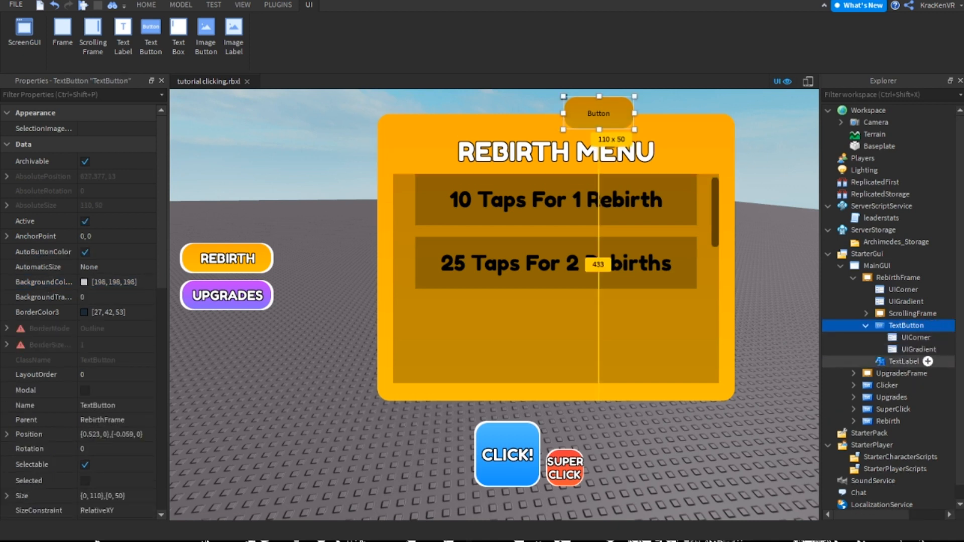
pyautogui.press('F2')
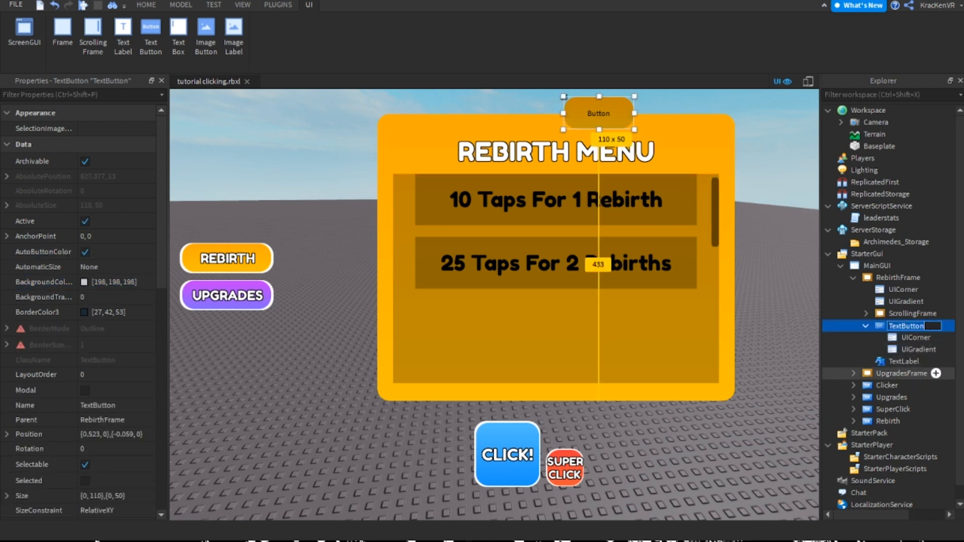
pyautogui.write('R')
pyautogui.write('ebirtyjh')
pyautogui.write('nu')
pyautogui.press('Return')
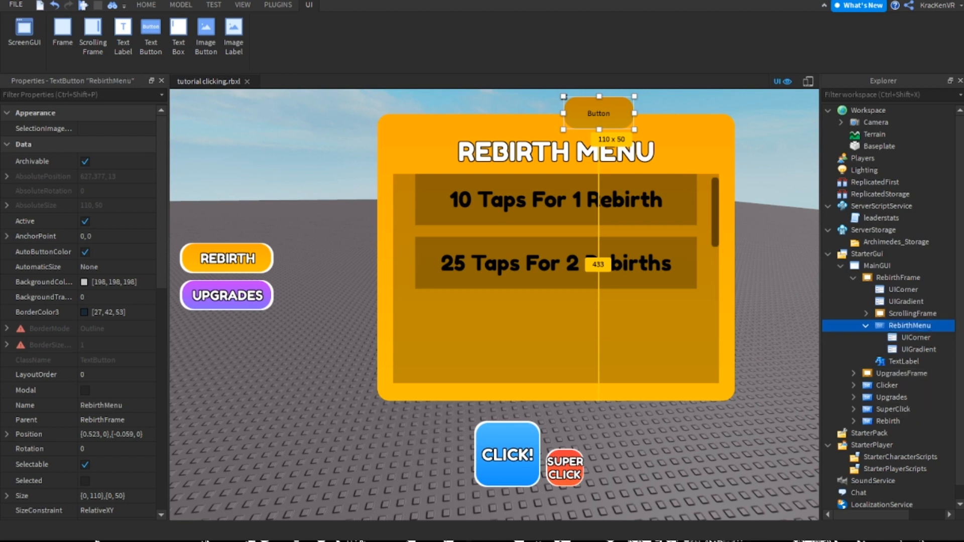
# Add a text label inside the RebirthMenu button with background transparency 1, and size it to fill the button
pyautogui.moveTo(939, 325)
pyautogui.click(124, 40)
pyautogui.click(115, 281)
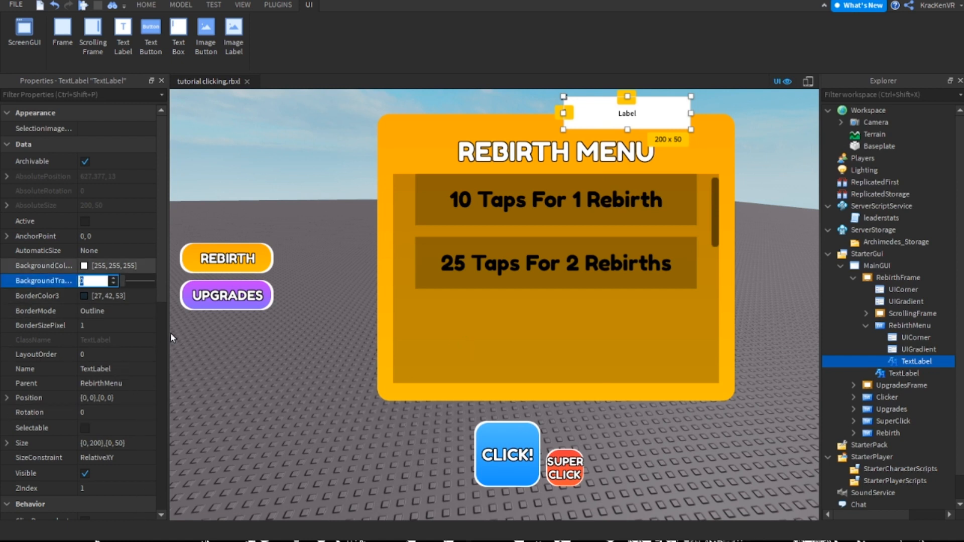
pyautogui.write('1')
pyautogui.press('Return')
pyautogui.click(103, 443)
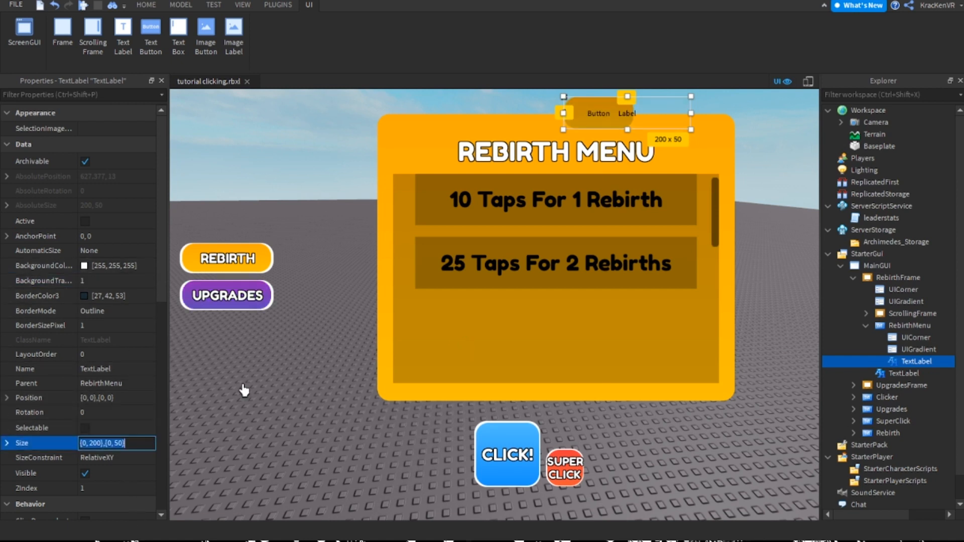
pyautogui.write('1,0,1,0')
pyautogui.press('Return')
# Set the new label's font to Garamond, enable TextScaled, and set its text color to 255, 255, 255
pyautogui.scroll(-8, 47, 406)
pyautogui.click(118, 310)
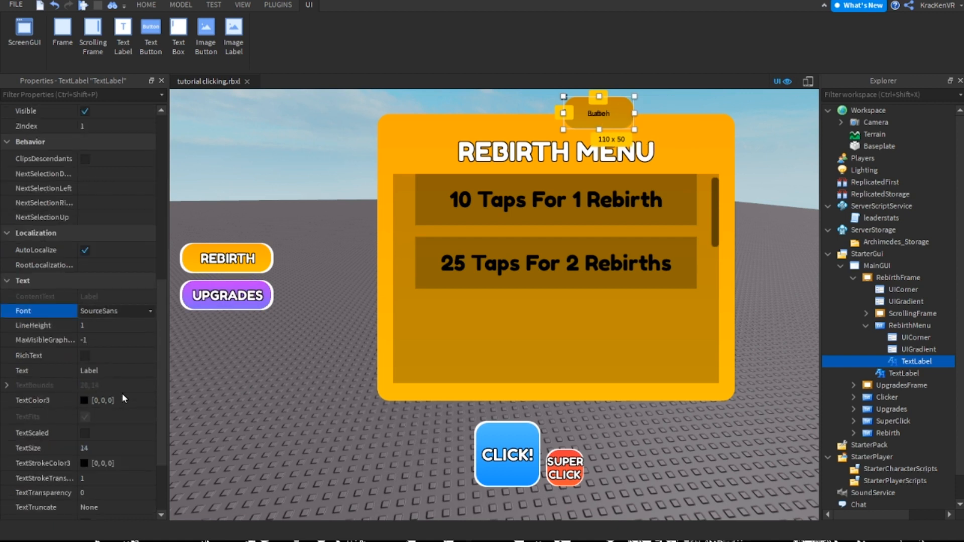
pyautogui.click(130, 341)
pyautogui.scroll(-3, 137, 391)
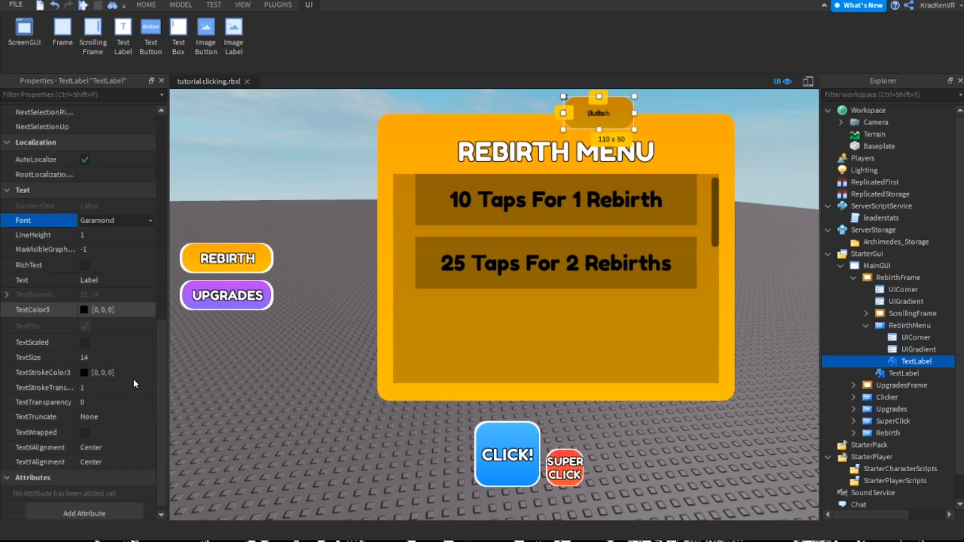
pyautogui.click(85, 342)
pyautogui.click(85, 310)
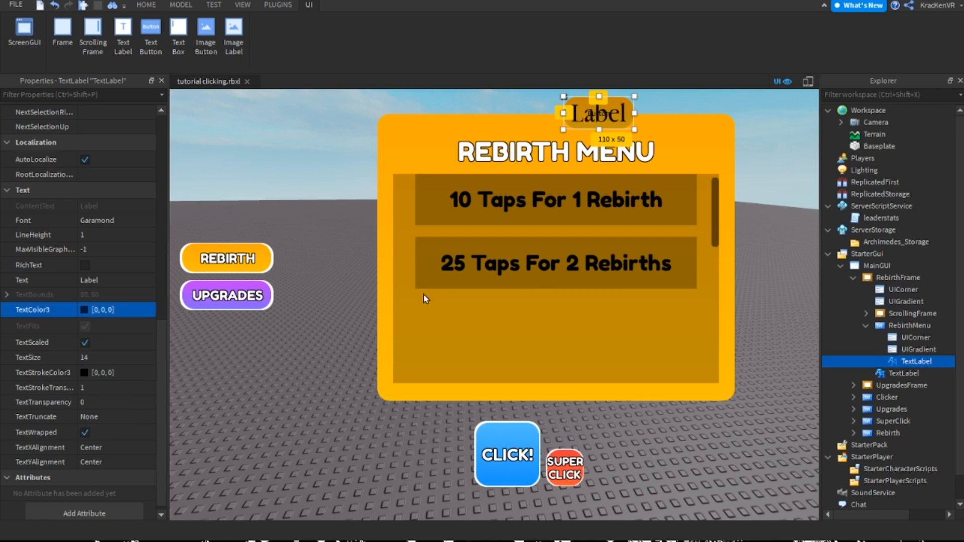
pyautogui.click(783, 199)
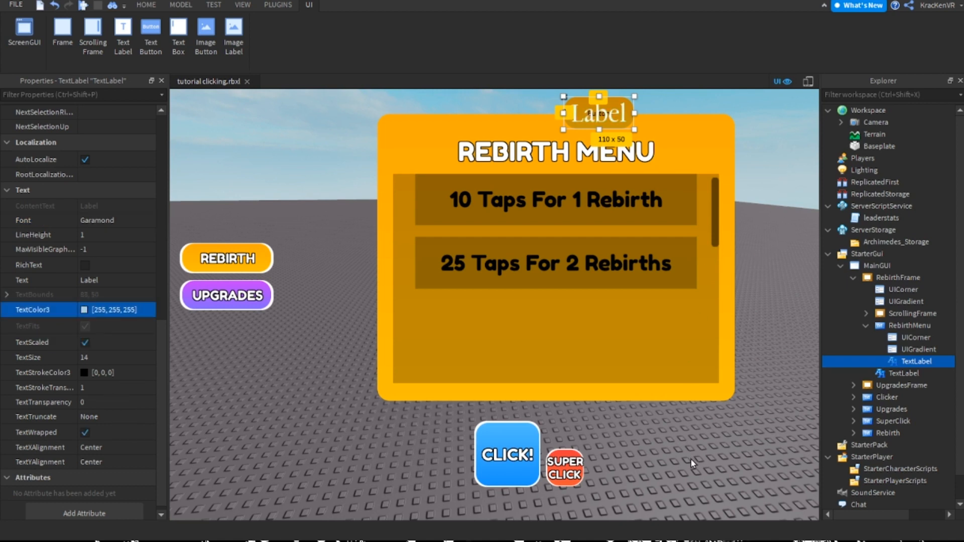
# Change the label's font to FredokaOne and set its text stroke transparency to 0
pyautogui.click(115, 221)
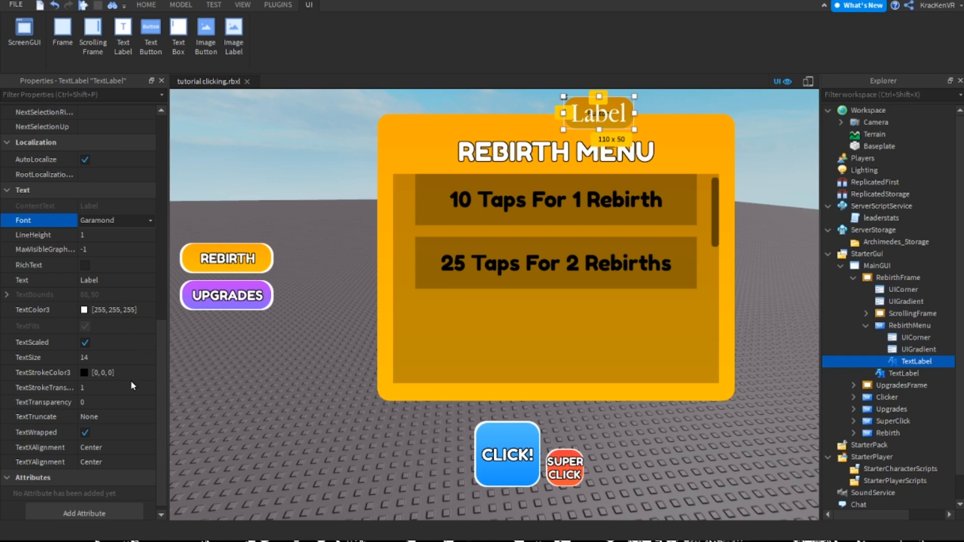
pyautogui.click(137, 369)
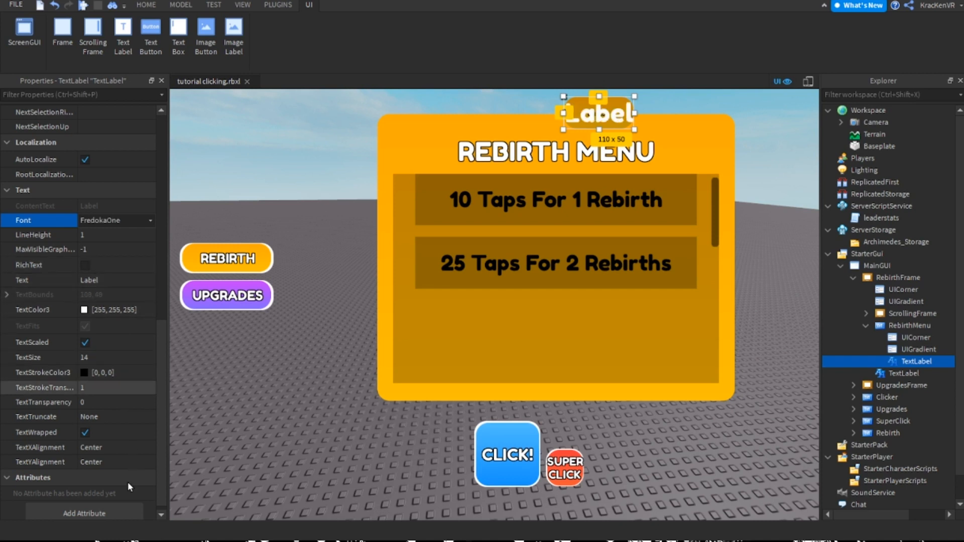
pyautogui.click(111, 388)
pyautogui.write('0')
pyautogui.press('Return')
# Set the label's text to Rebirths
pyautogui.click(115, 280)
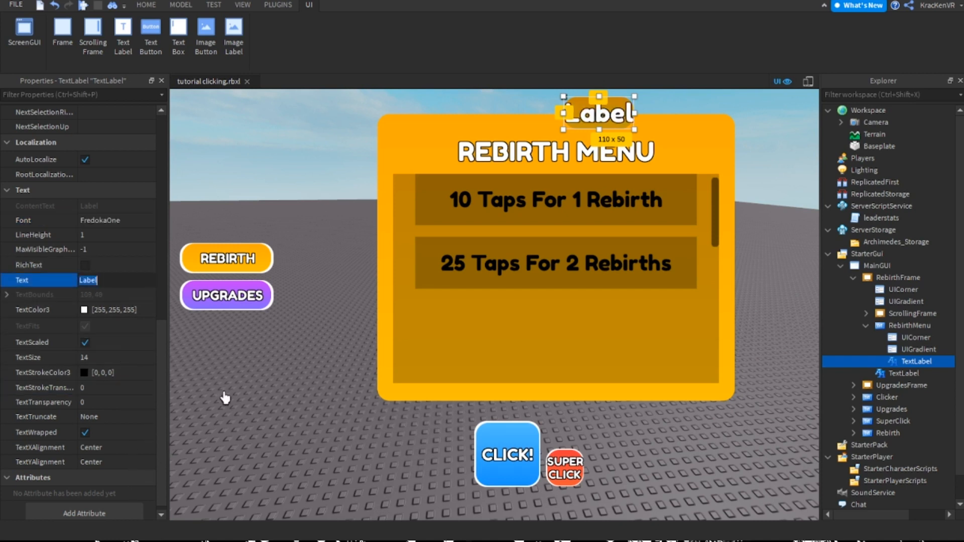
pyautogui.write('Rebirths')
pyautogui.press('Return')
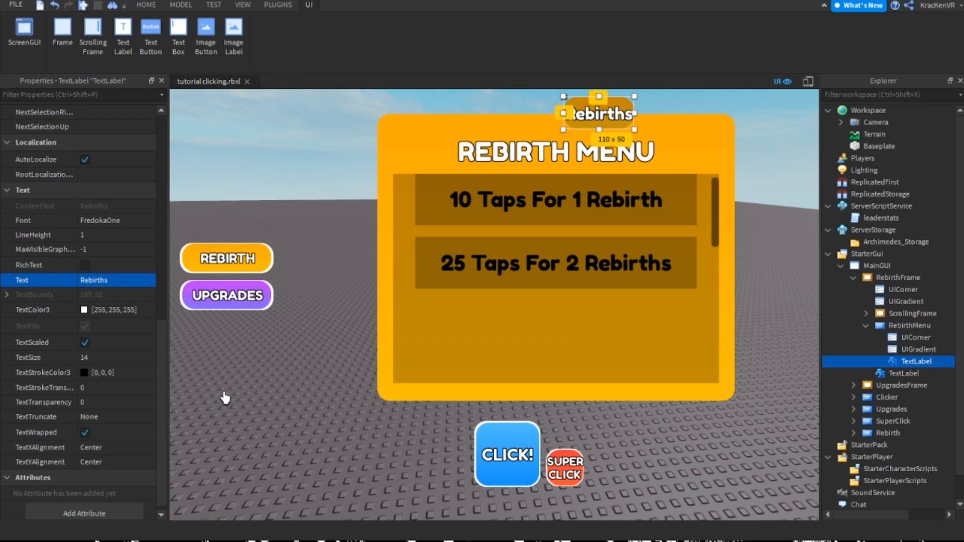
# Rename the RebirthMenu button inside RebirthFrame to Rebirths
pyautogui.click(524, 305)
pyautogui.click(598, 114)
pyautogui.doubleClick(909, 325)
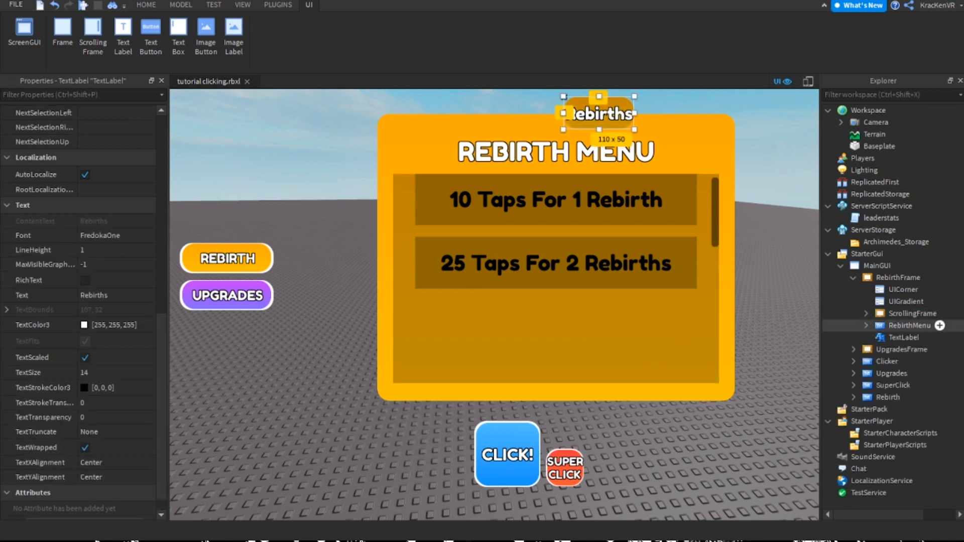
pyautogui.click(912, 314)
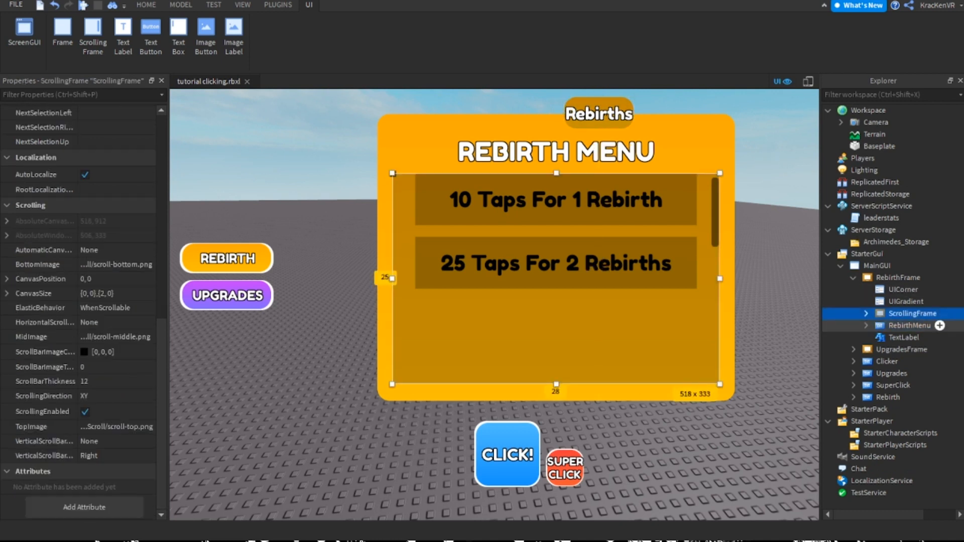
pyautogui.click(909, 325)
pyautogui.press('F2')
pyautogui.press('BackSpace')
pyautogui.press('BackSpace')
pyautogui.press('BackSpace')
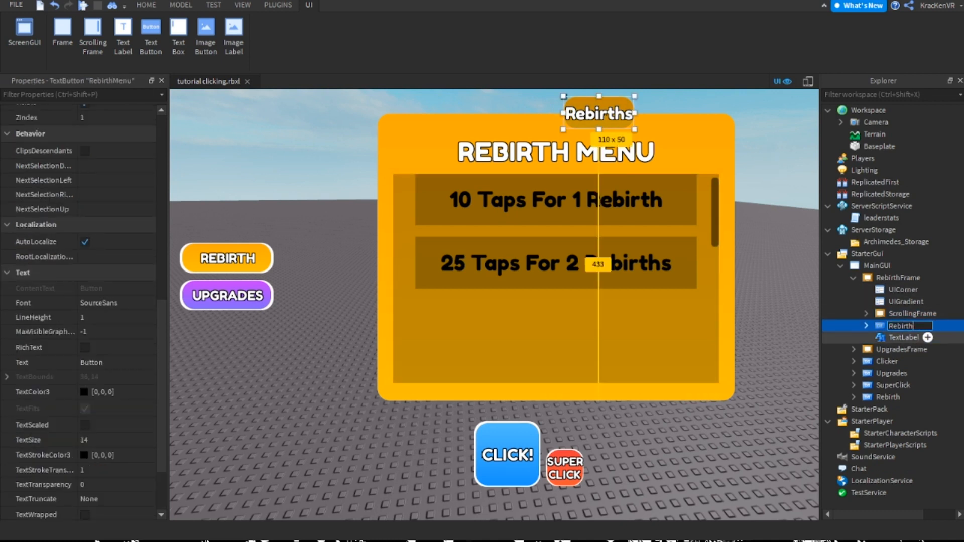
pyautogui.write('s')
pyautogui.press('Return')
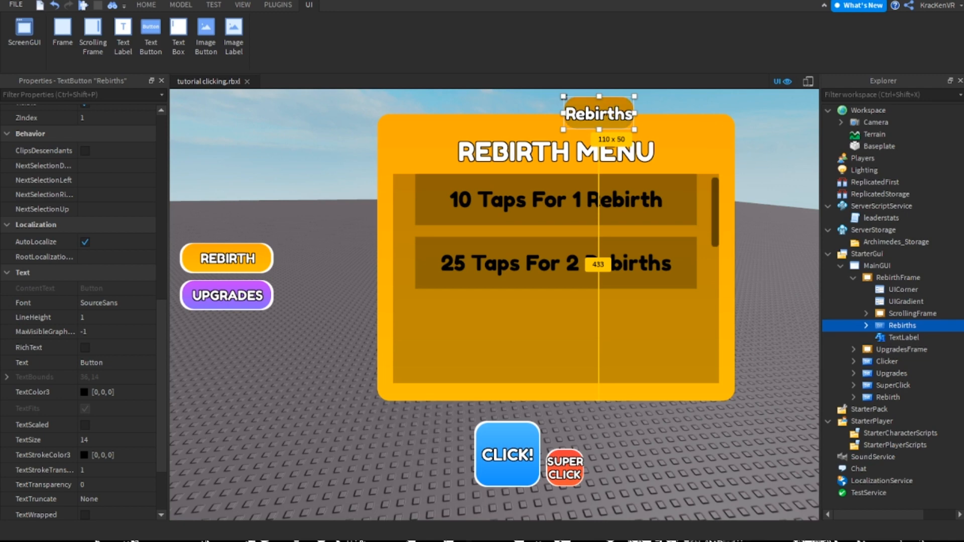
pyautogui.click(161, 81)
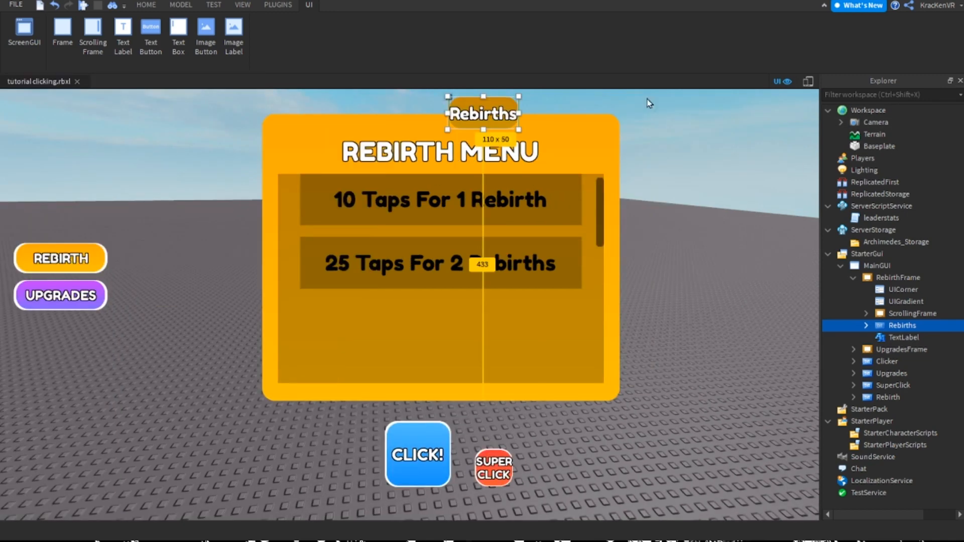
pyautogui.click(959, 81)
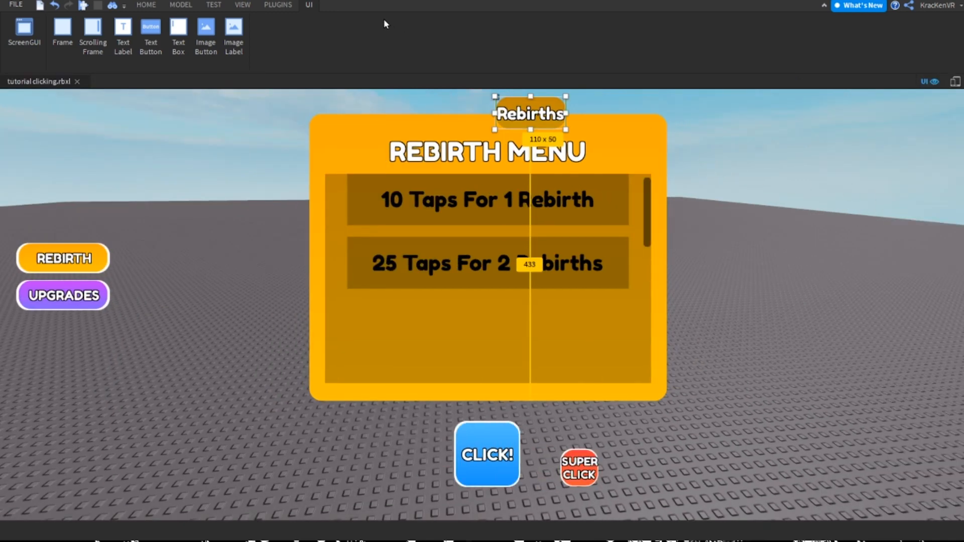
pyautogui.click(242, 5)
pyautogui.click(61, 39)
pyautogui.click(24, 38)
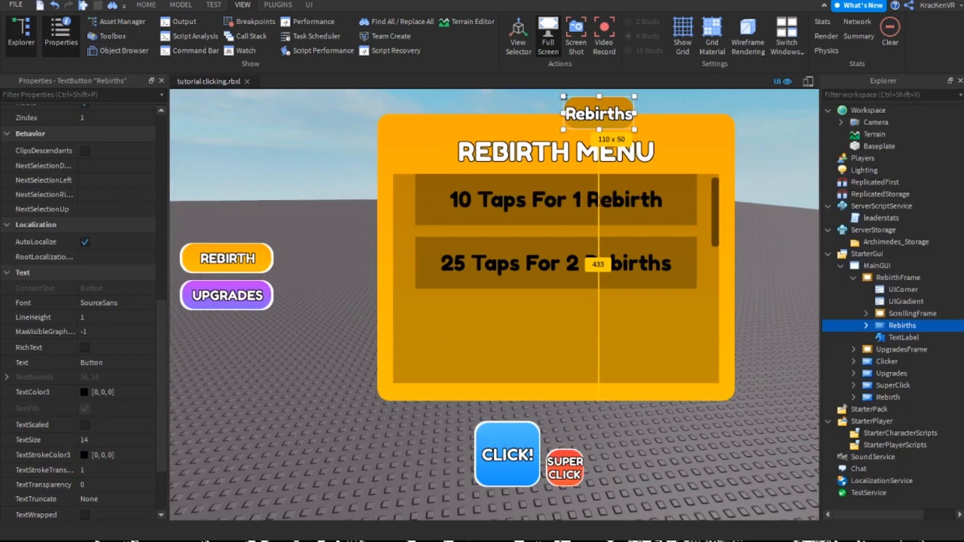
pyautogui.click(960, 80)
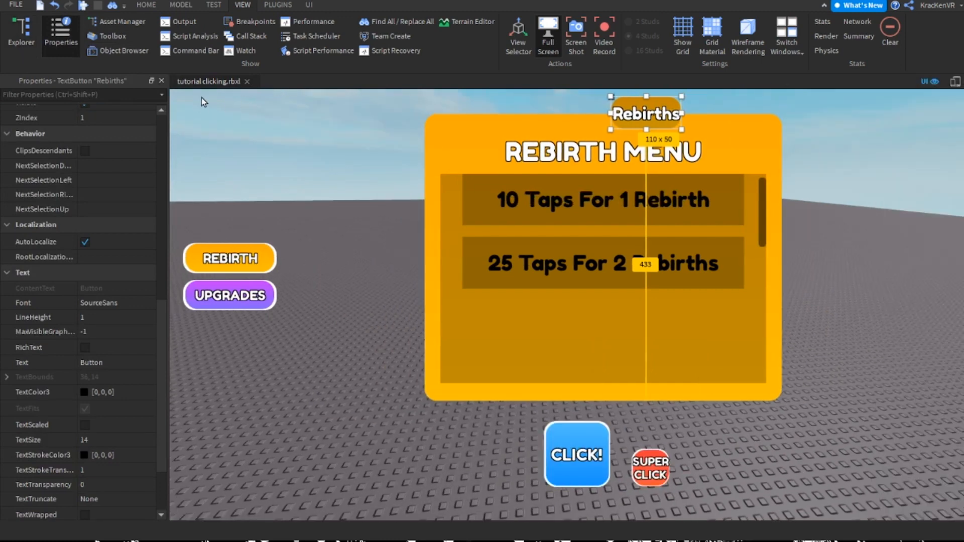
pyautogui.click(161, 80)
pyautogui.moveTo(678, 144); pyautogui.dragTo(686, 144)
pyautogui.hotkey('ctrl', 'z')
pyautogui.click(242, 5)
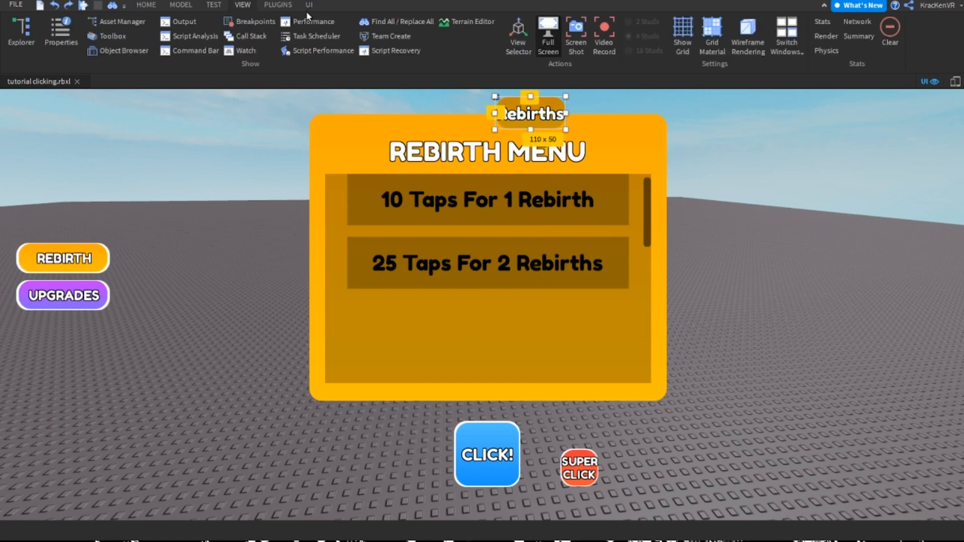
pyautogui.click(60, 44)
pyautogui.click(22, 40)
# Duplicate the Rebirths tab button with its label and place the copy just left of the original, at the same height
pyautogui.keyDown('ctrl'); pyautogui.click(902, 326); pyautogui.keyUp('ctrl')
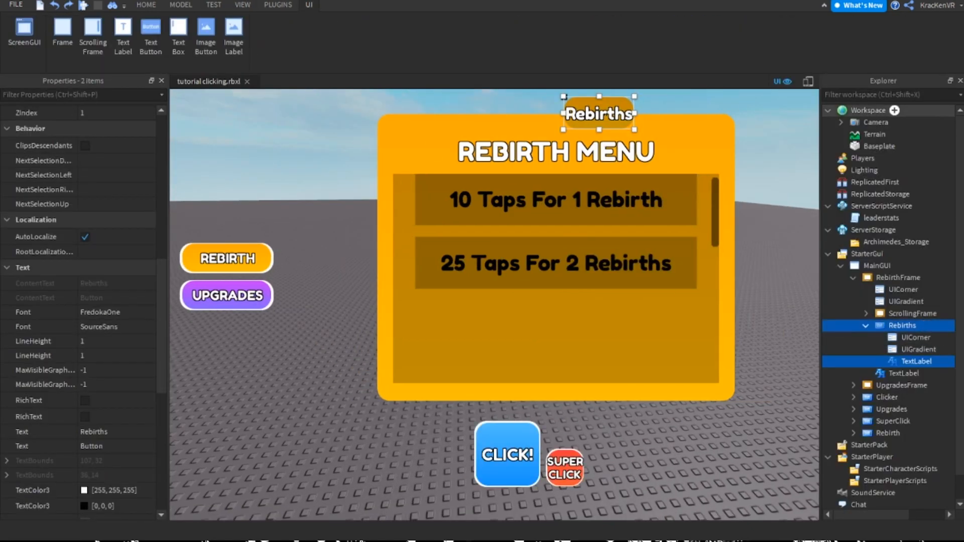
pyautogui.click(960, 80)
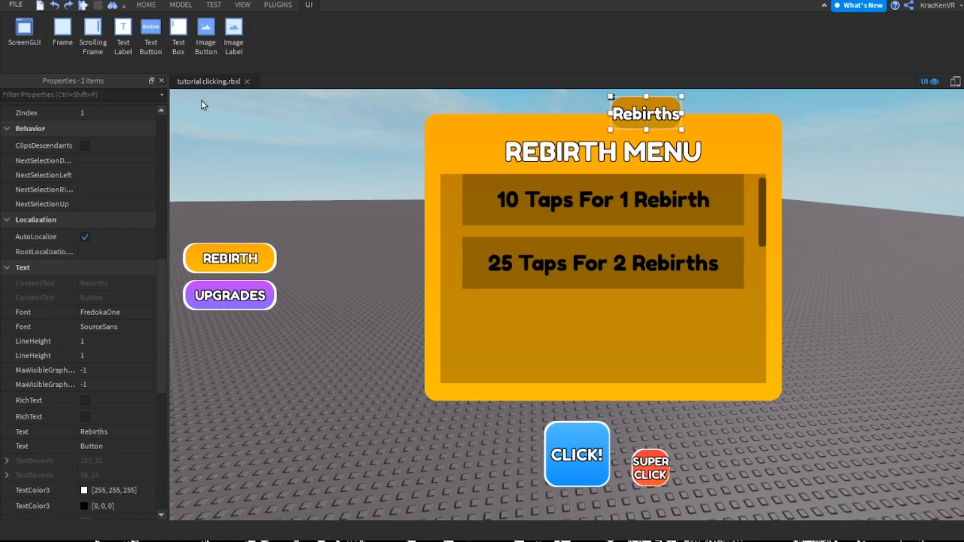
pyautogui.click(161, 80)
pyautogui.hotkey('ctrl', 'd')
pyautogui.moveTo(680, 144); pyautogui.dragTo(587, 143)
pyautogui.keyDown('ctrl'); pyautogui.click(677, 145); pyautogui.keyUp('ctrl')
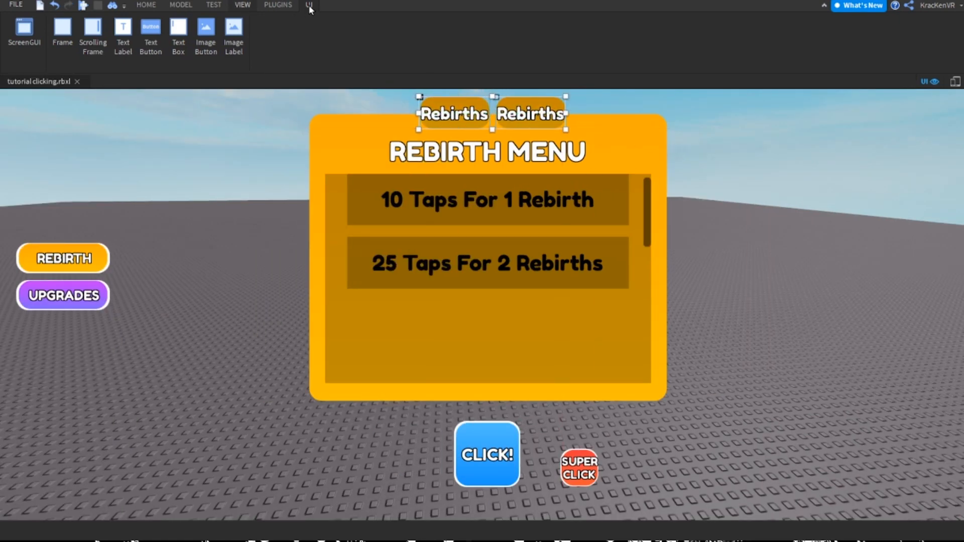
# Set the text of the duplicated tab's label to Super Rebirths
pyautogui.click(243, 7)
pyautogui.click(53, 40)
pyautogui.click(23, 38)
pyautogui.keyDown('ctrl'); pyautogui.click(902, 326); pyautogui.keyUp('ctrl')
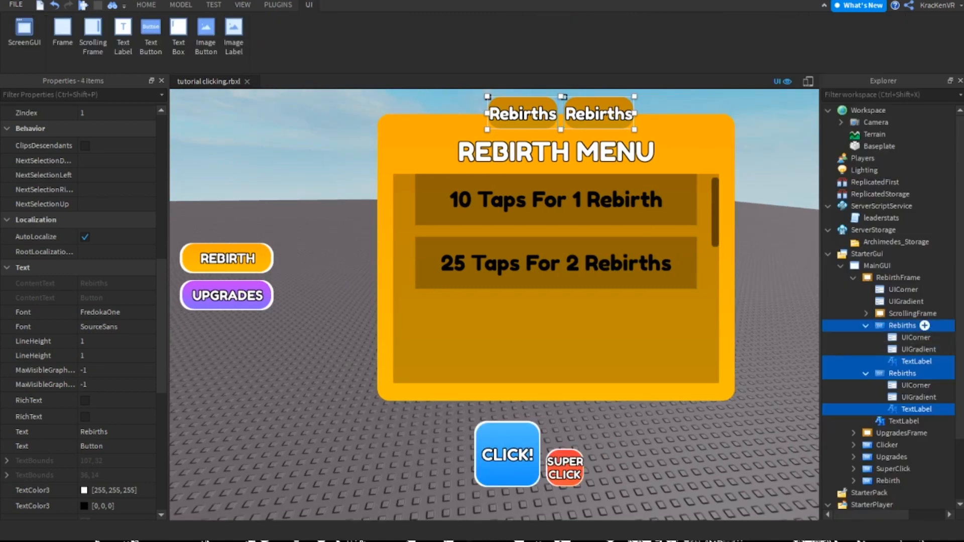
pyautogui.click(960, 80)
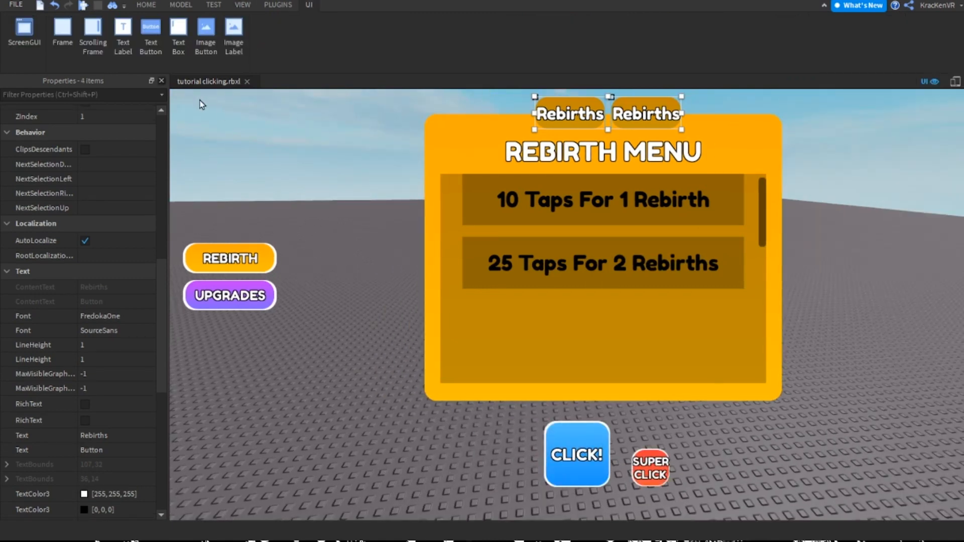
pyautogui.click(161, 80)
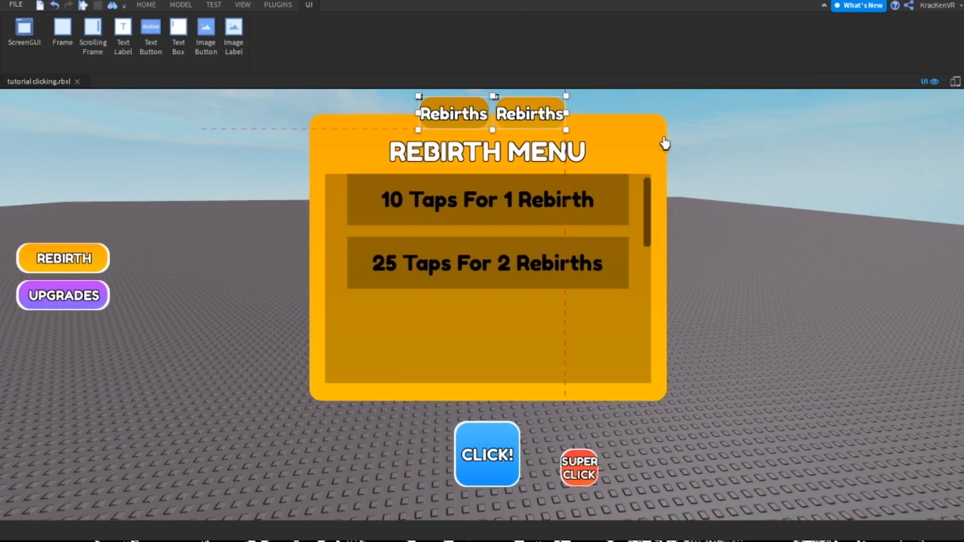
pyautogui.click(710, 241)
pyautogui.doubleClick(583, 136)
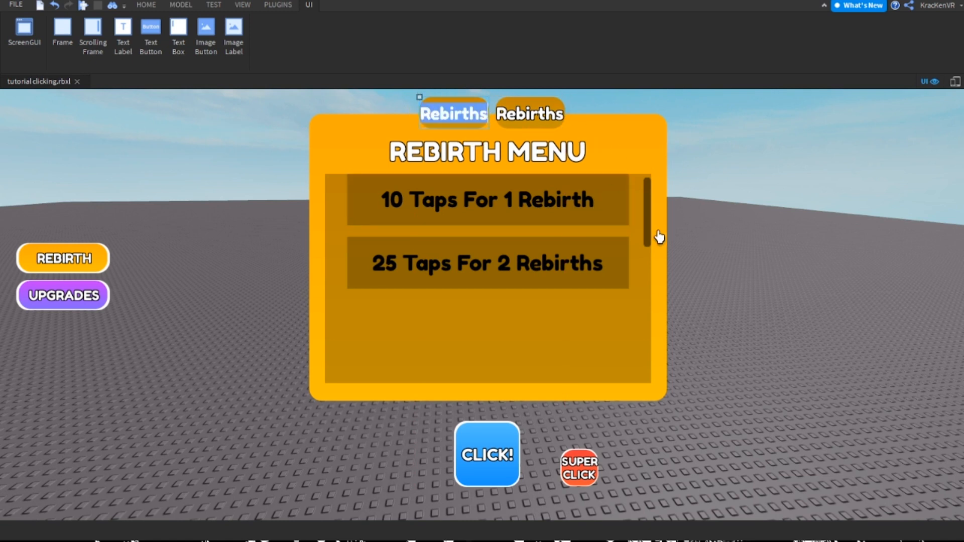
pyautogui.write('Supe')
pyautogui.write('r Rebirths')
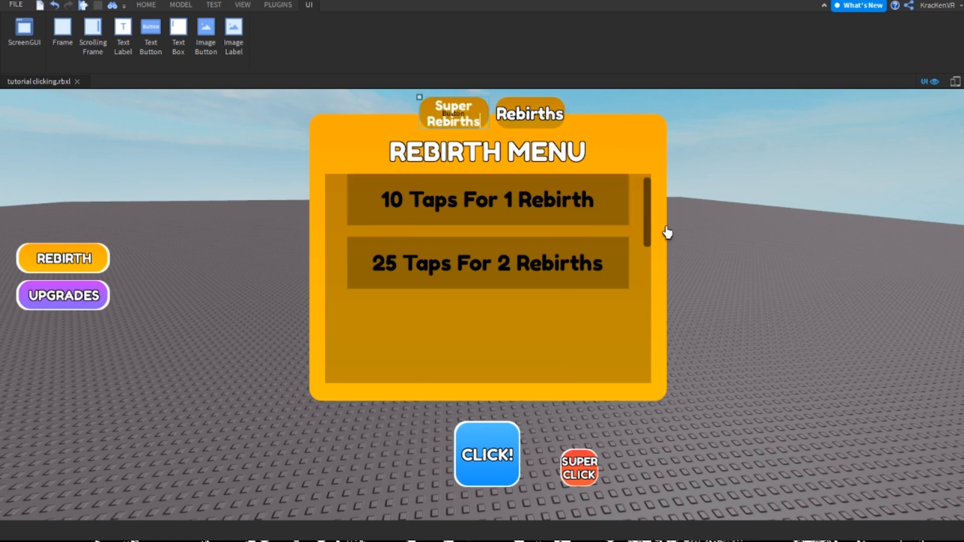
pyautogui.press('Return')
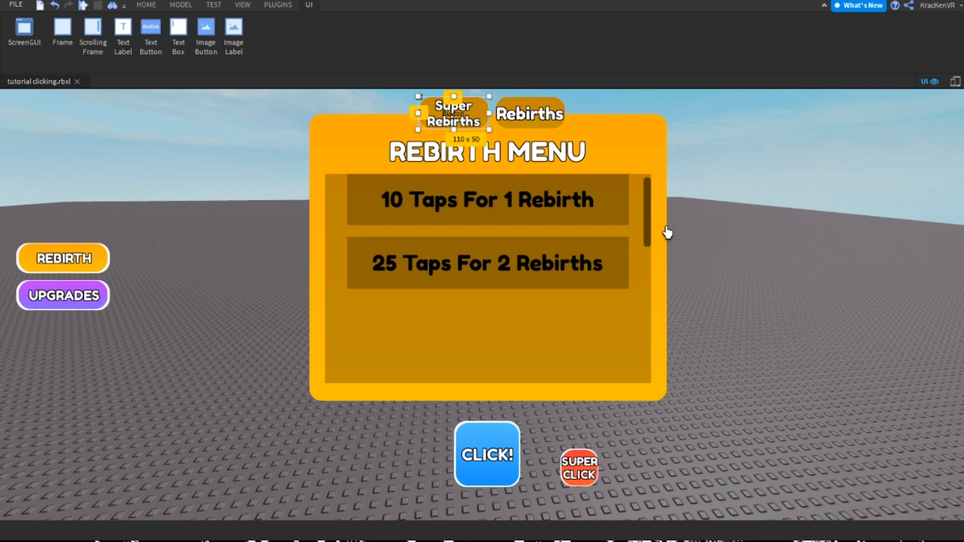
# Clear the default Button text from both Rebirths tab buttons in RebirthFrame at once
pyautogui.click(242, 5)
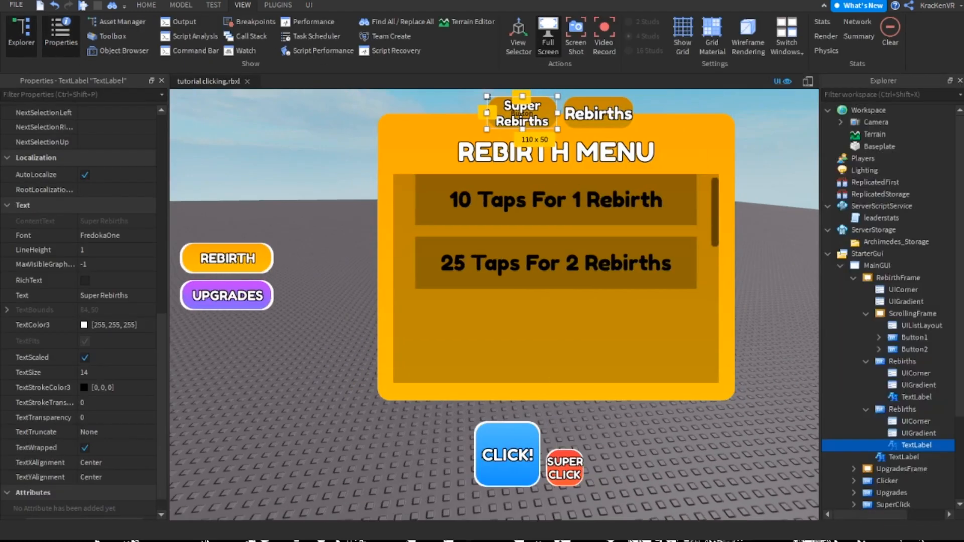
pyautogui.scroll(-3, 894, 409)
pyautogui.click(902, 342)
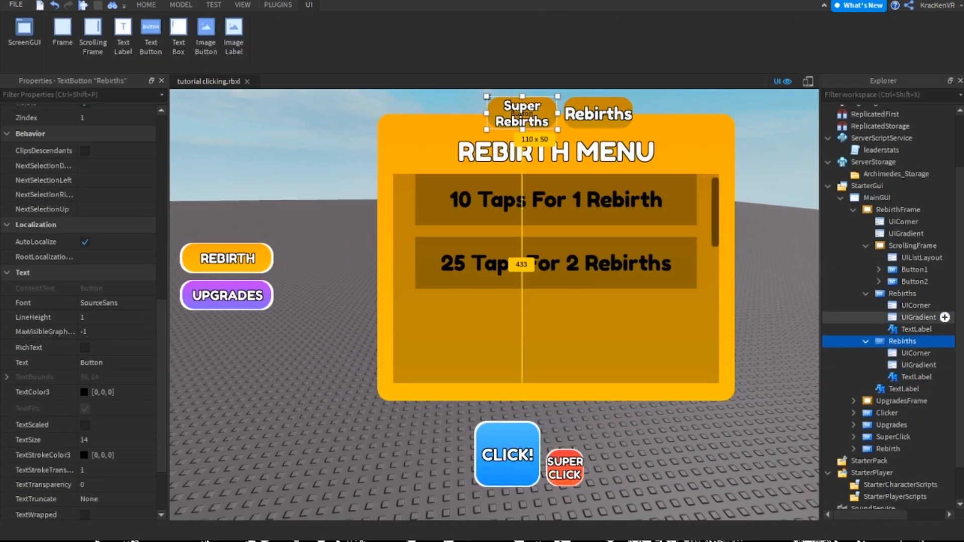
pyautogui.keyDown('ctrl'); pyautogui.click(902, 293); pyautogui.keyUp('ctrl')
pyautogui.scroll(-3, 107, 448)
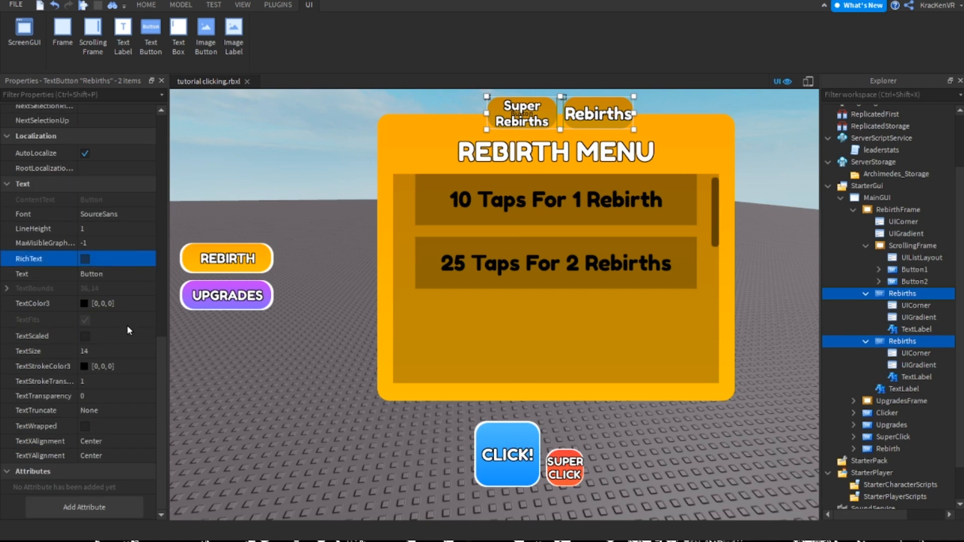
pyautogui.click(111, 274)
pyautogui.press('BackSpace')
pyautogui.press('Return')
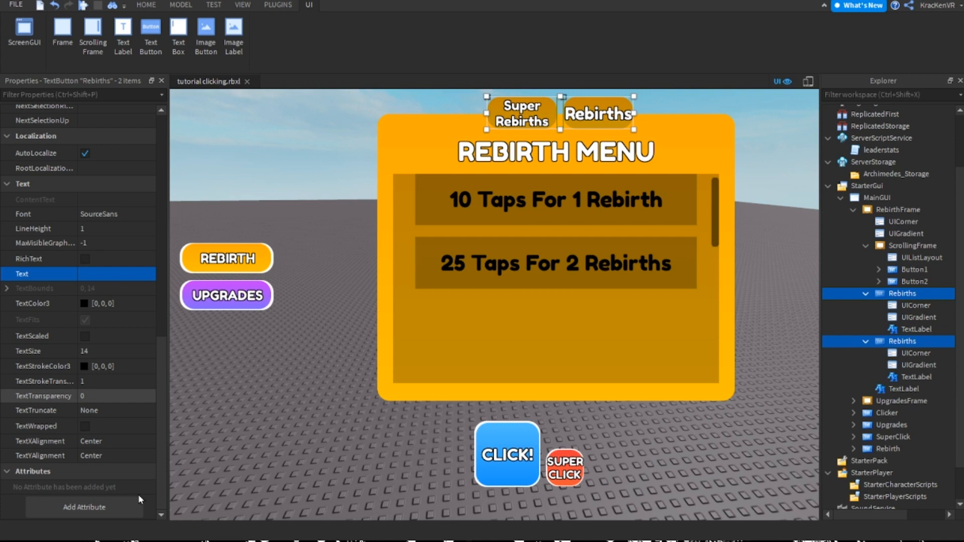
# Set the text transparency of both tab buttons to 1
pyautogui.click(116, 395)
pyautogui.write('1')
pyautogui.press('Return')
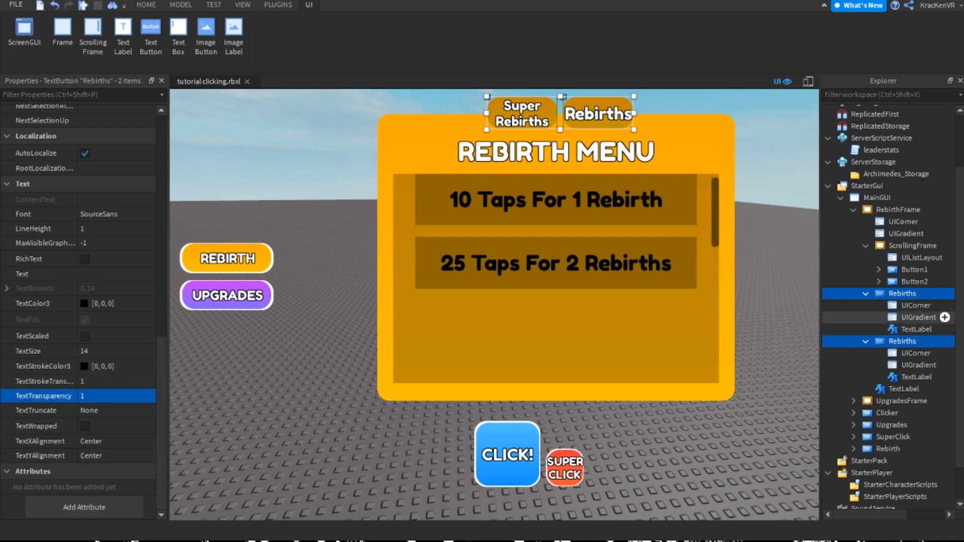
pyautogui.click(917, 317)
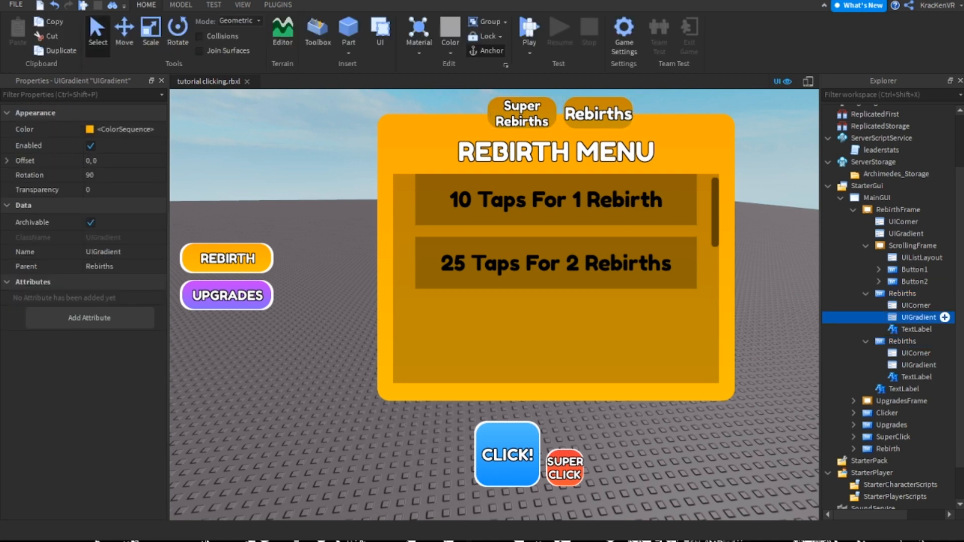
pyautogui.click(902, 294)
pyautogui.click(916, 329)
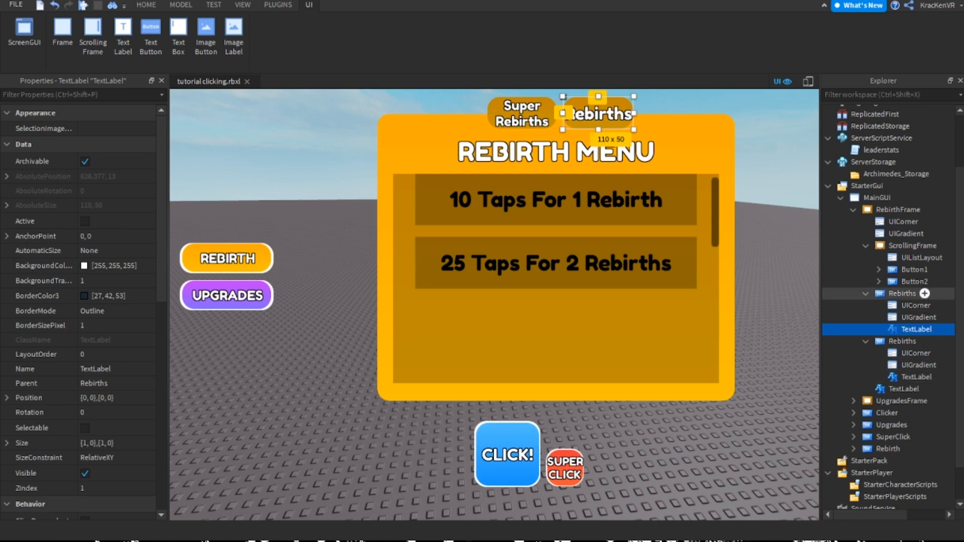
pyautogui.click(902, 294)
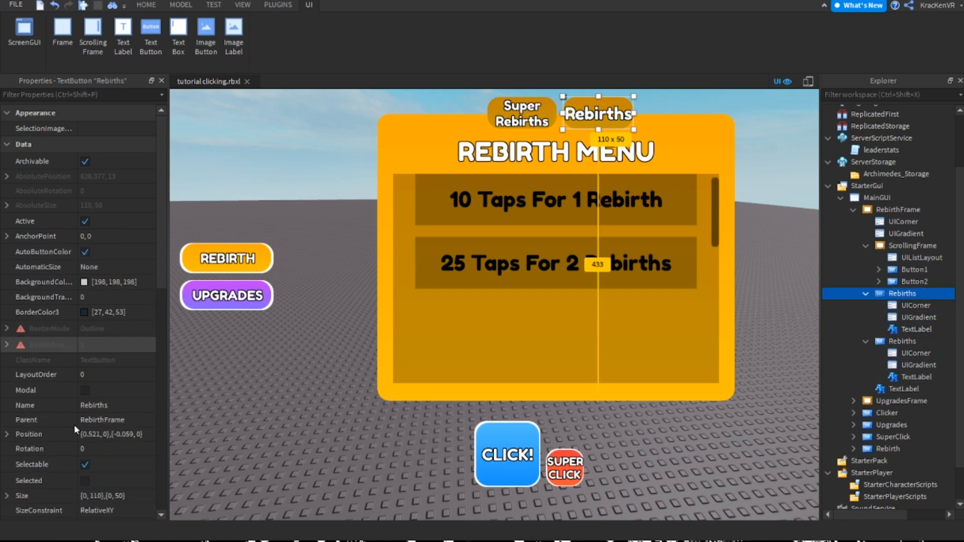
pyautogui.scroll(-10, 76, 423)
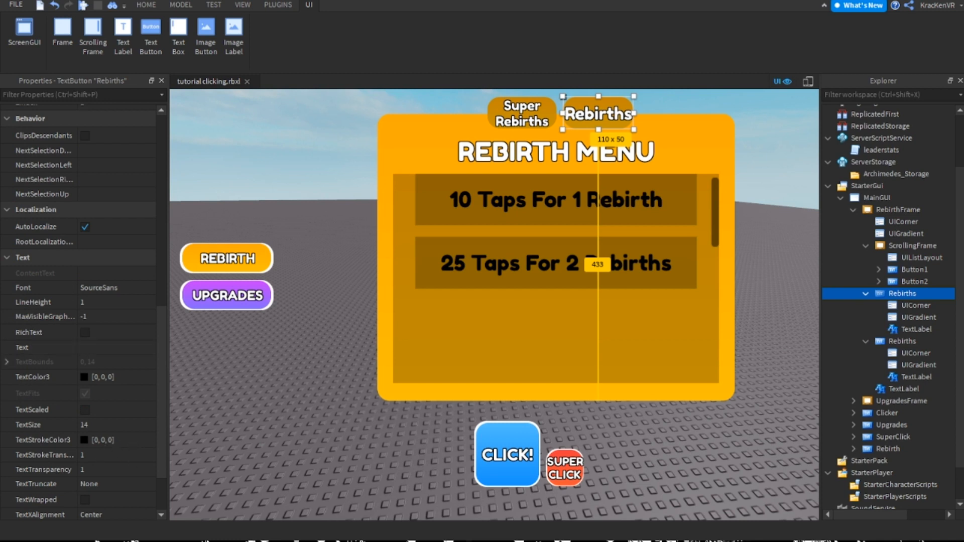
pyautogui.click(866, 294)
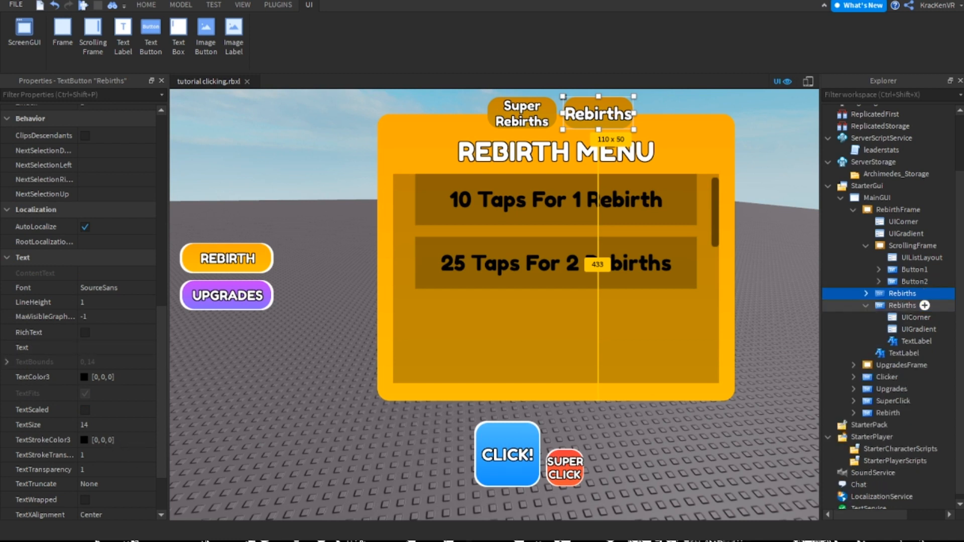
pyautogui.moveTo(902, 294); pyautogui.dragTo(913, 282)
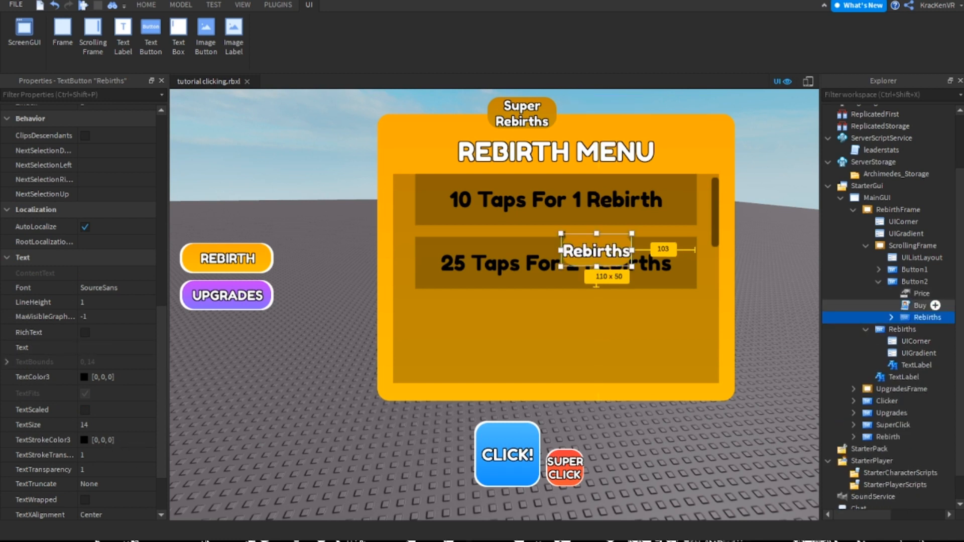
pyautogui.hotkey('ctrl', 'z')
pyautogui.click(878, 283)
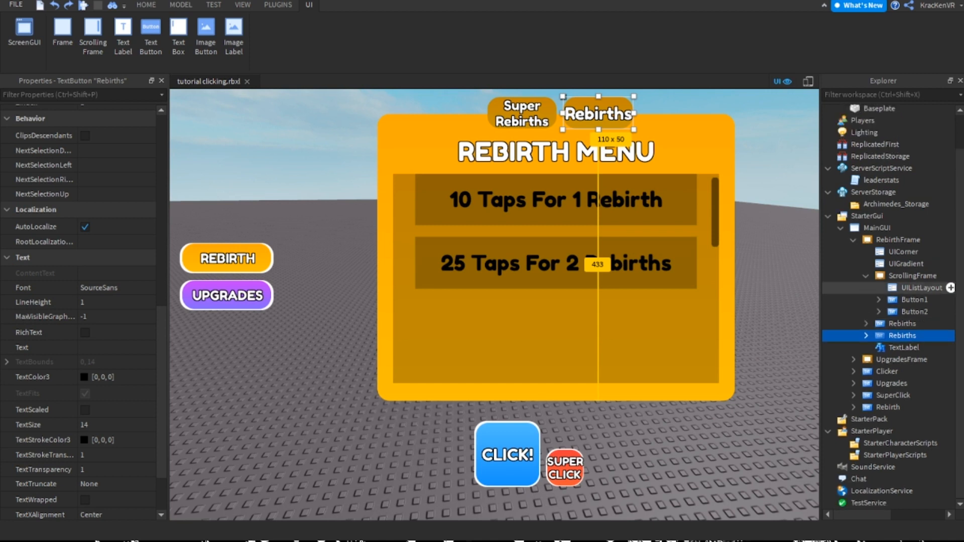
# Rename the button that holds the Super Rebirths label to SuperRebirths
pyautogui.click(903, 323)
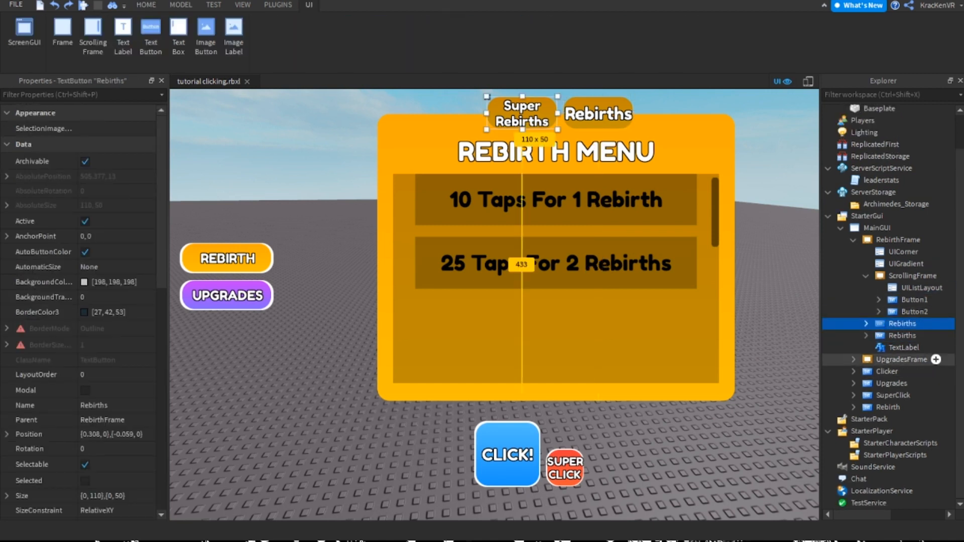
pyautogui.press('F2')
pyautogui.write('SuperRebirths')
pyautogui.press('Return')
# Change the color sequence of the SuperRebirths button's UIGradient to green
pyautogui.click(866, 323)
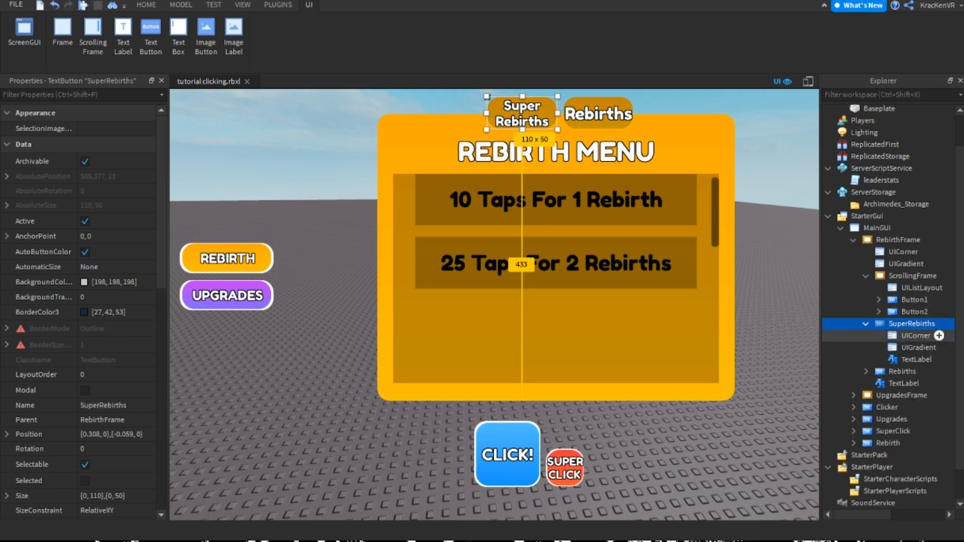
pyautogui.click(918, 348)
pyautogui.click(132, 129)
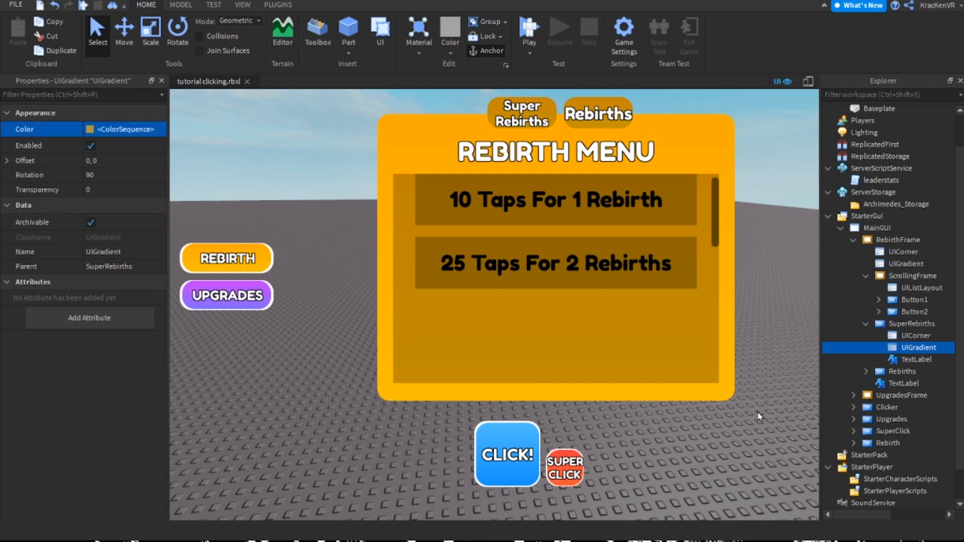
pyautogui.click(440, 190)
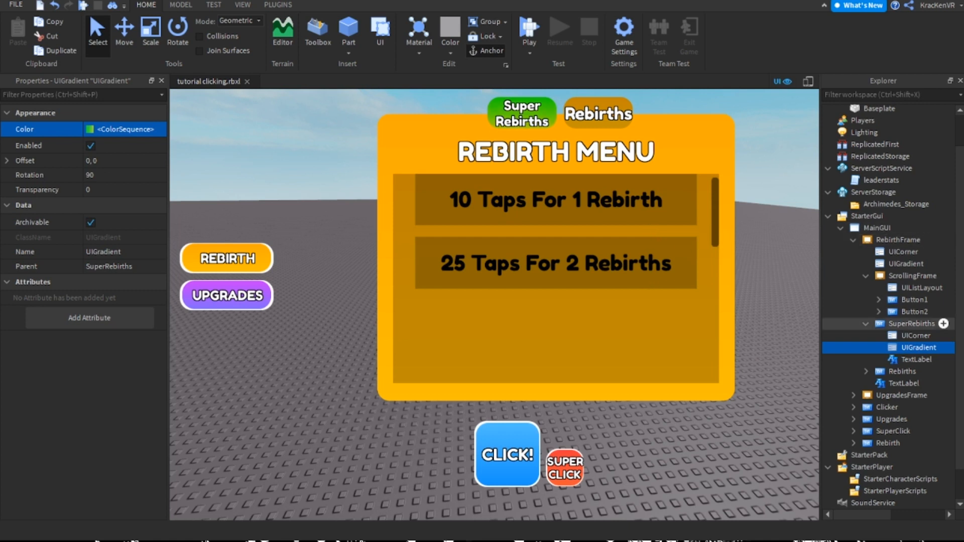
pyautogui.click(911, 324)
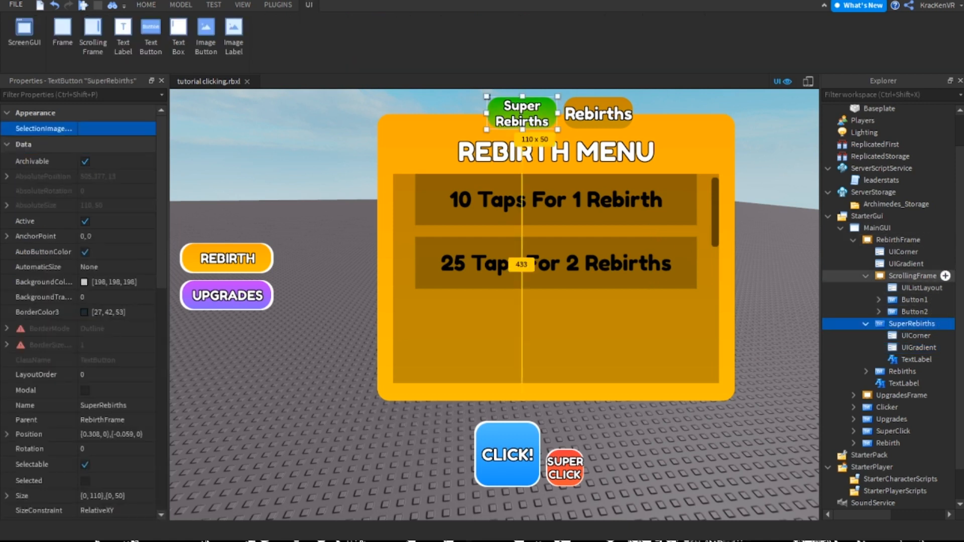
# Add a LocalScript inside the SuperRebirths button of RebirthFrame
pyautogui.click(865, 276)
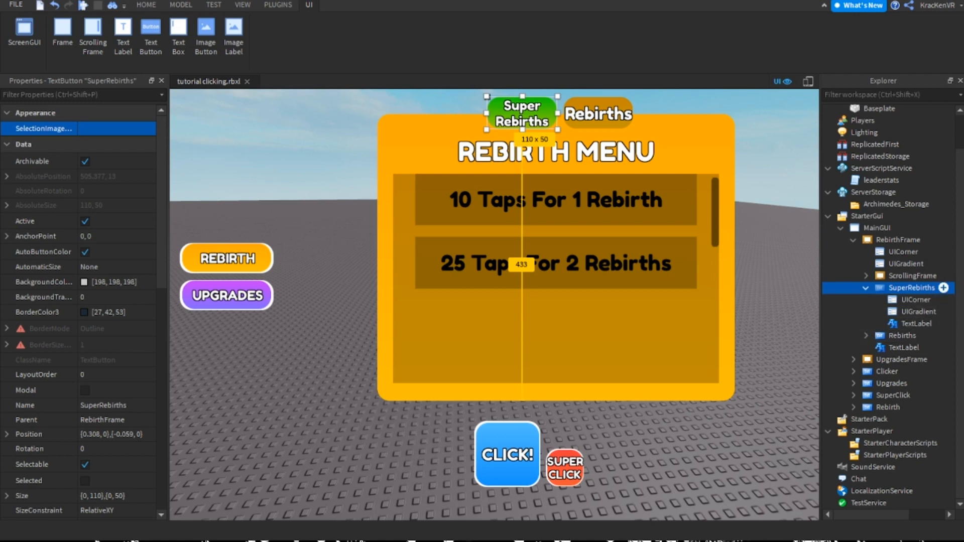
pyautogui.click(915, 300)
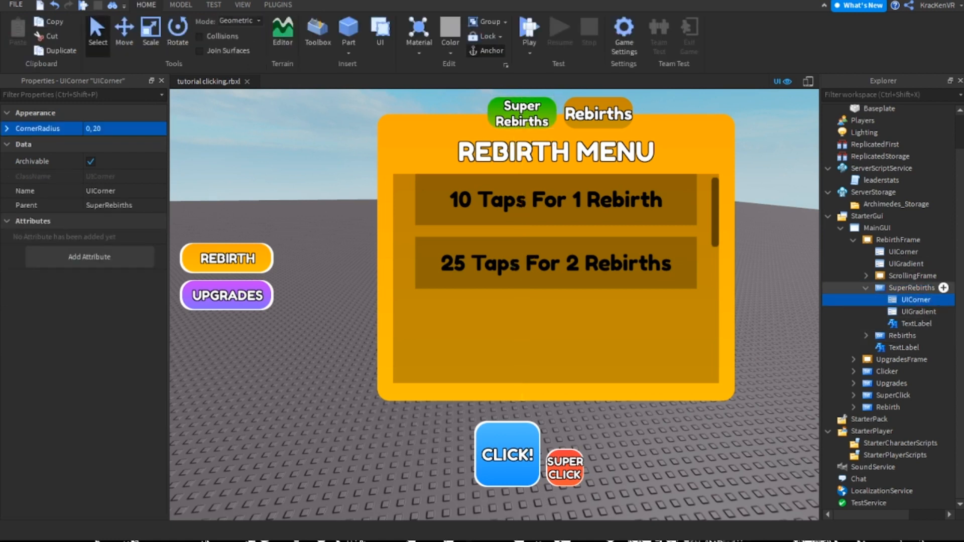
pyautogui.click(865, 288)
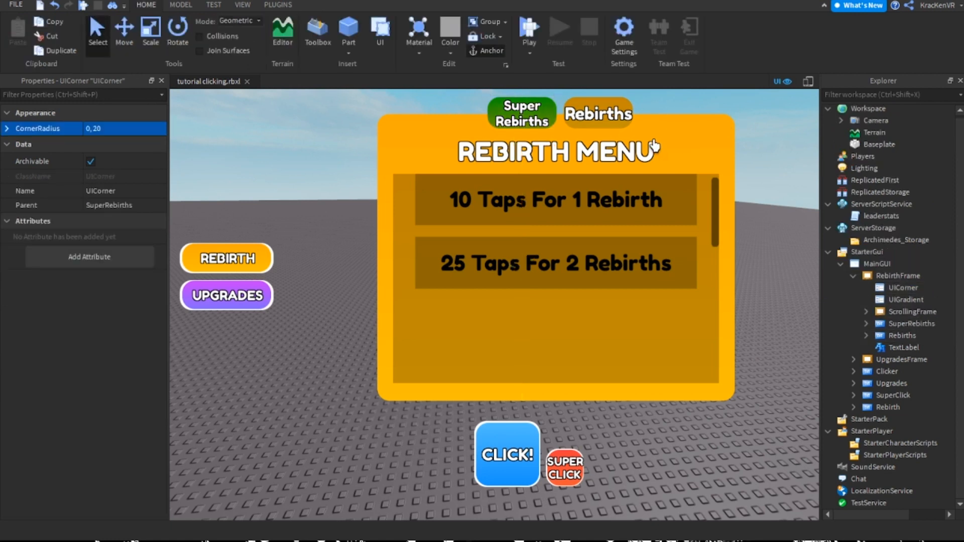
pyautogui.doubleClick(912, 323)
pyautogui.click(866, 324)
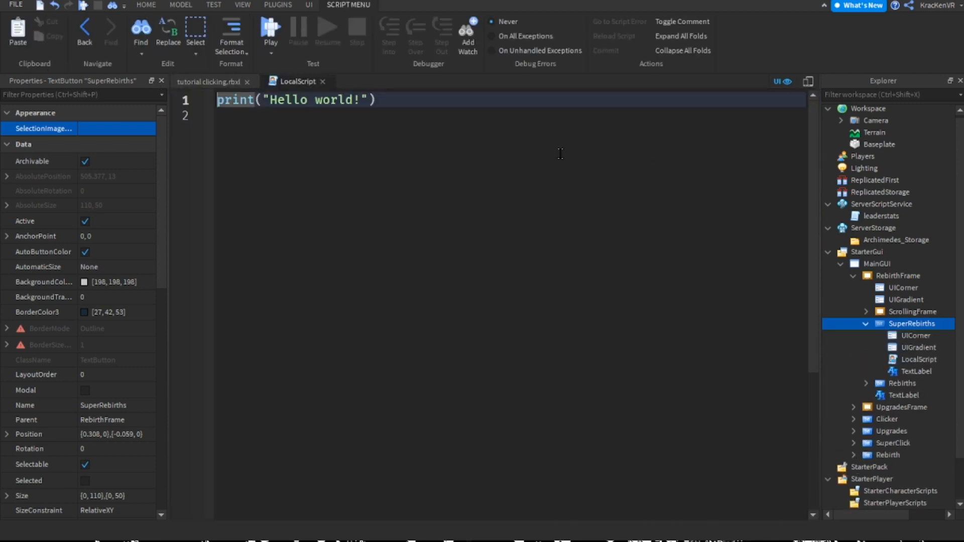
pyautogui.click(208, 81)
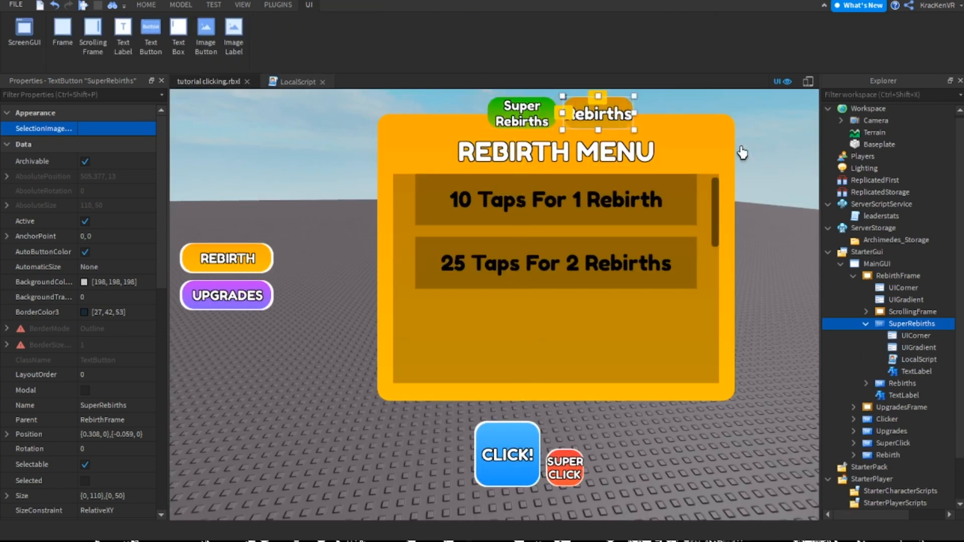
# Move the LocalScript from the SuperRebirths button into the Rebirths button of RebirthFrame
pyautogui.scroll(-2, 918, 314)
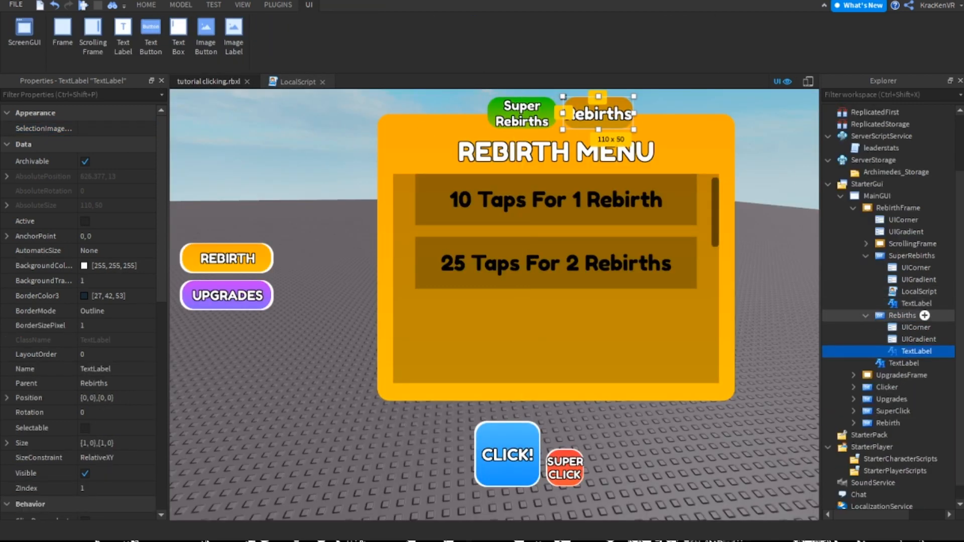
pyautogui.moveTo(916, 351); pyautogui.dragTo(918, 292)
pyautogui.hotkey('ctrl', 'z')
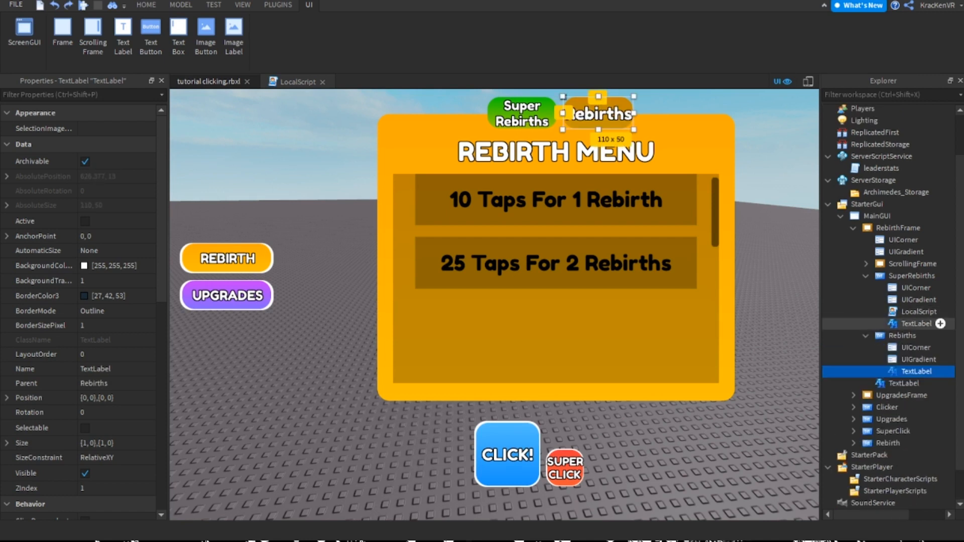
pyautogui.click(919, 311)
pyautogui.moveTo(919, 312); pyautogui.dragTo(904, 335)
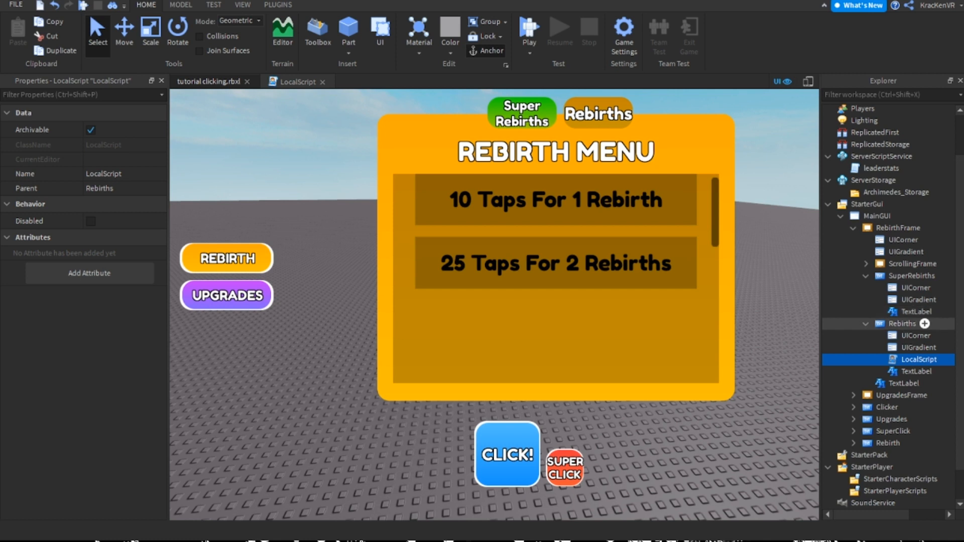
pyautogui.doubleClick(911, 276)
pyautogui.doubleClick(902, 287)
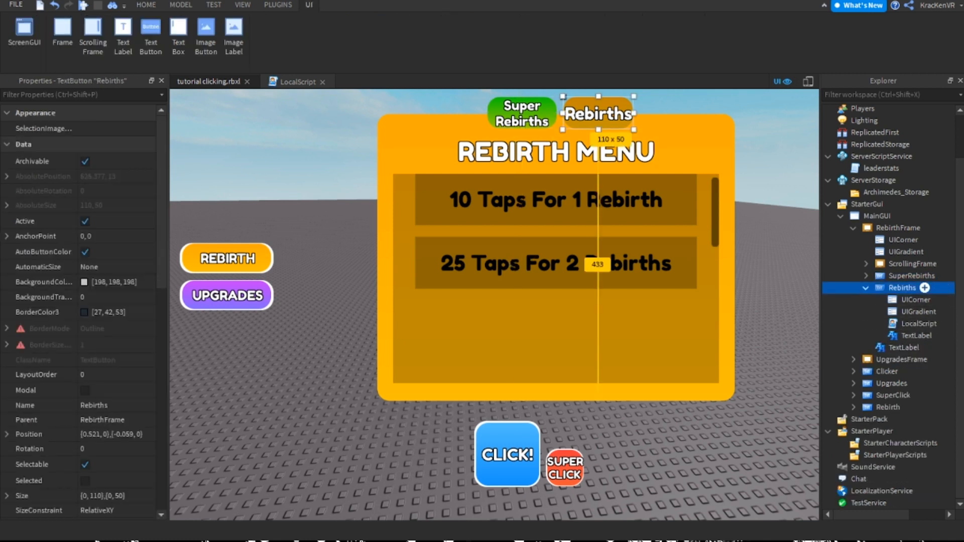
# Duplicate RebirthFrame within MainGUI and make one of the two frames invisible
pyautogui.scroll(2, 903, 281)
pyautogui.click(914, 275)
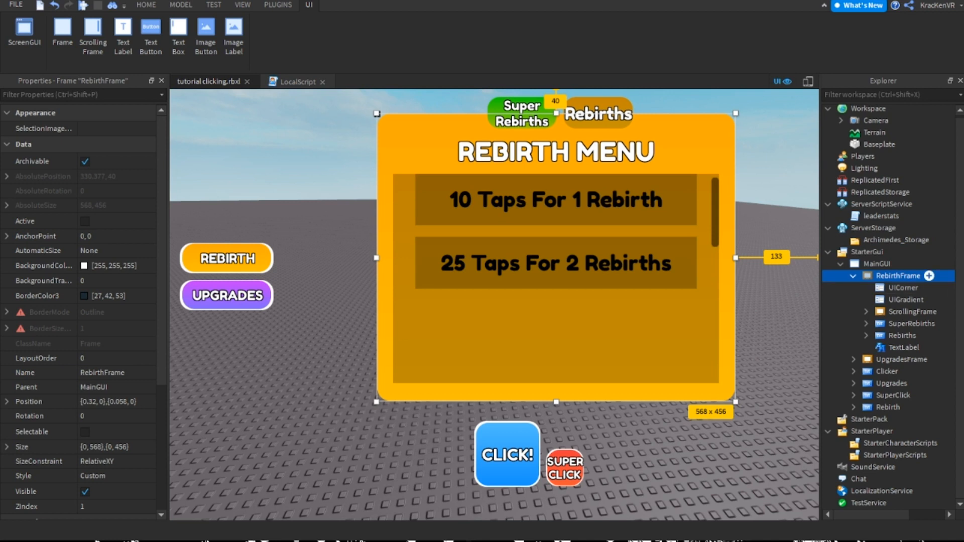
pyautogui.click(853, 277)
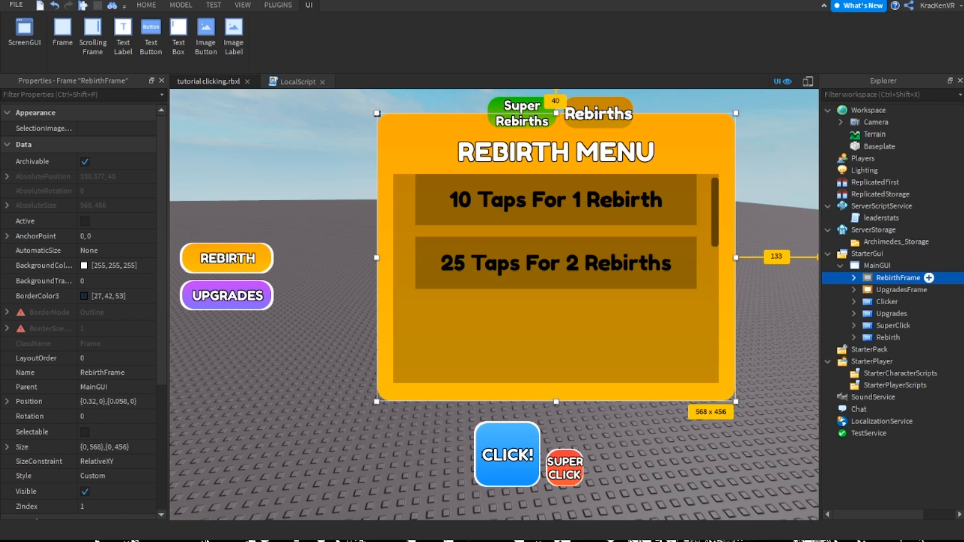
pyautogui.hotkey('ctrl', 'd')
pyautogui.click(85, 492)
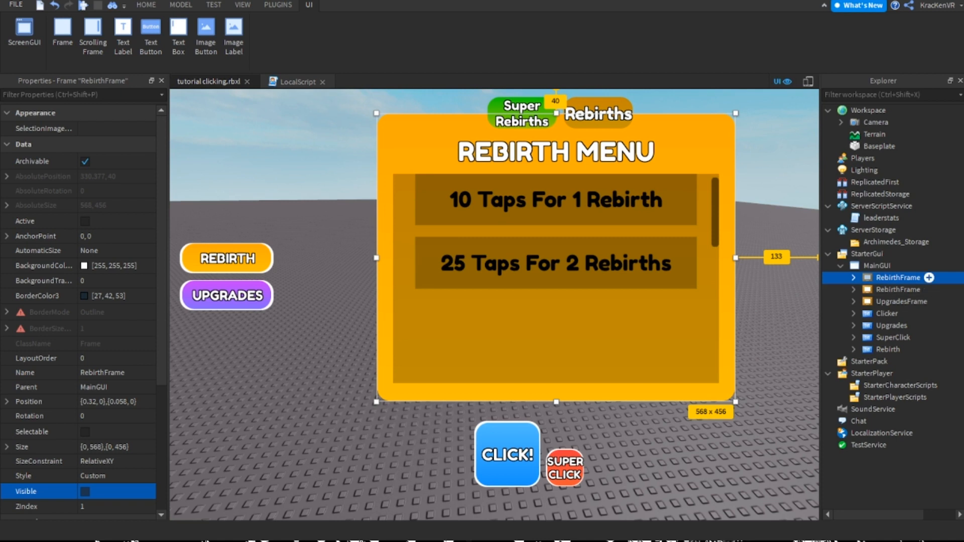
# Rename the RebirthFrame that is still visible to SuperRebirthFrame
pyautogui.click(898, 289)
pyautogui.click(853, 289)
pyautogui.press('F2')
pyautogui.write('SuperR')
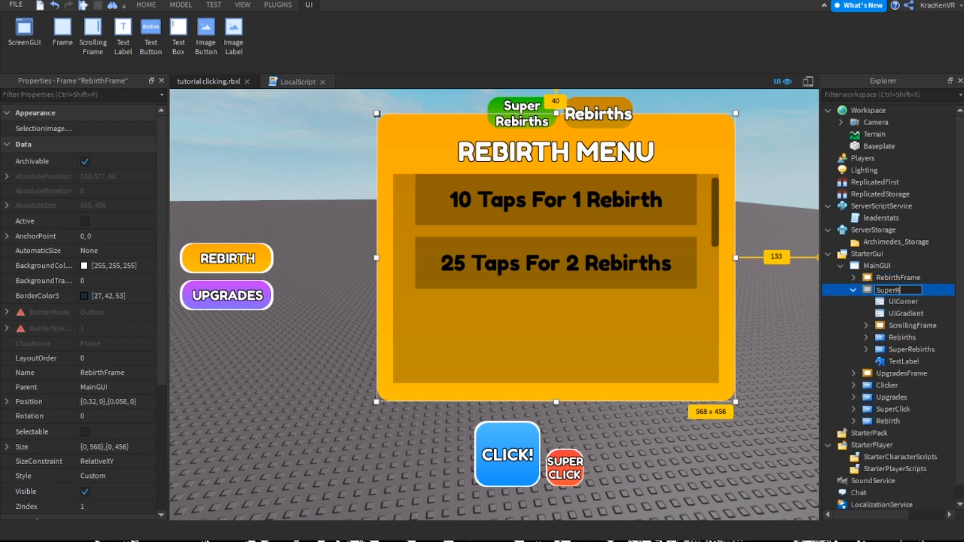
pyautogui.write('ebirthFrame')
pyautogui.press('Return')
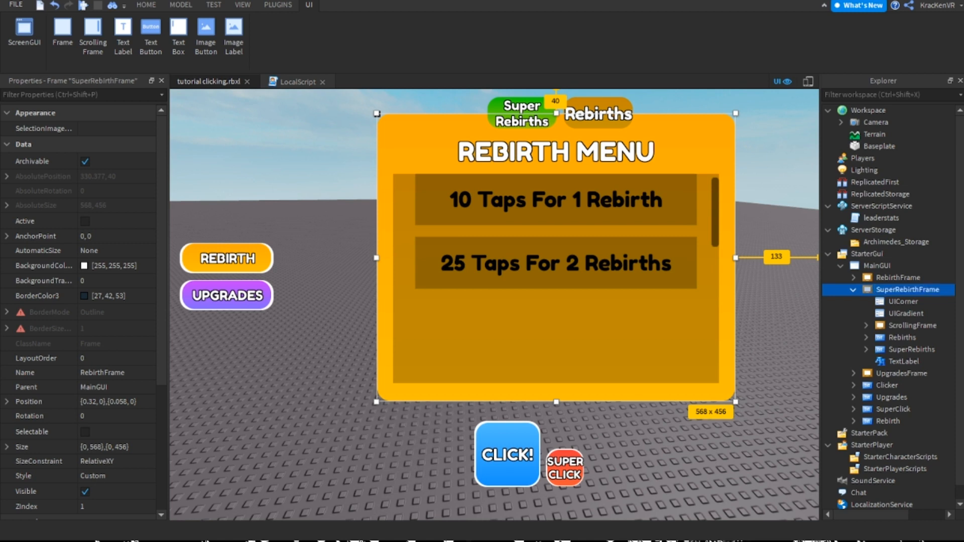
# Change the title label of SuperRebirthFrame to "SUPER REBIRTH MENU"
pyautogui.click(711, 194)
pyautogui.doubleClick(712, 194)
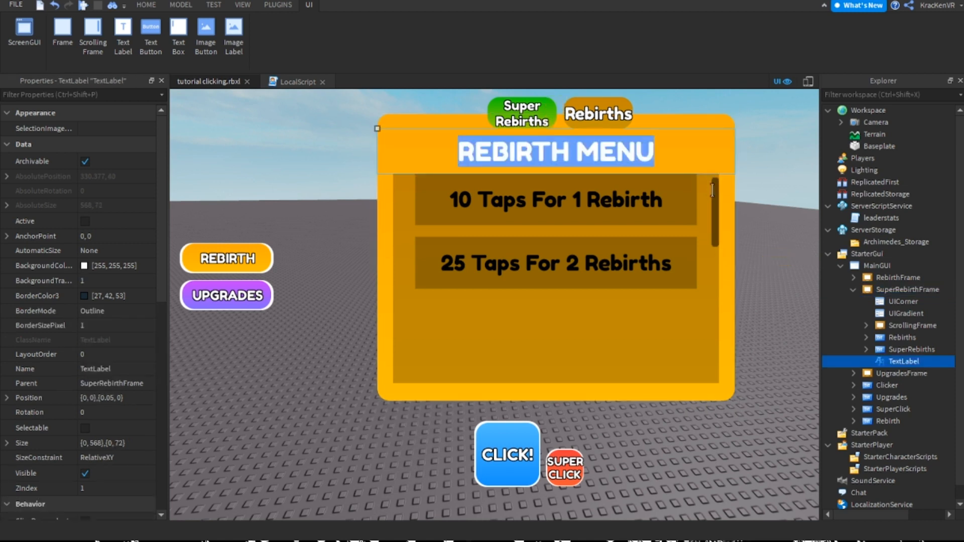
pyautogui.write('SUPER ')
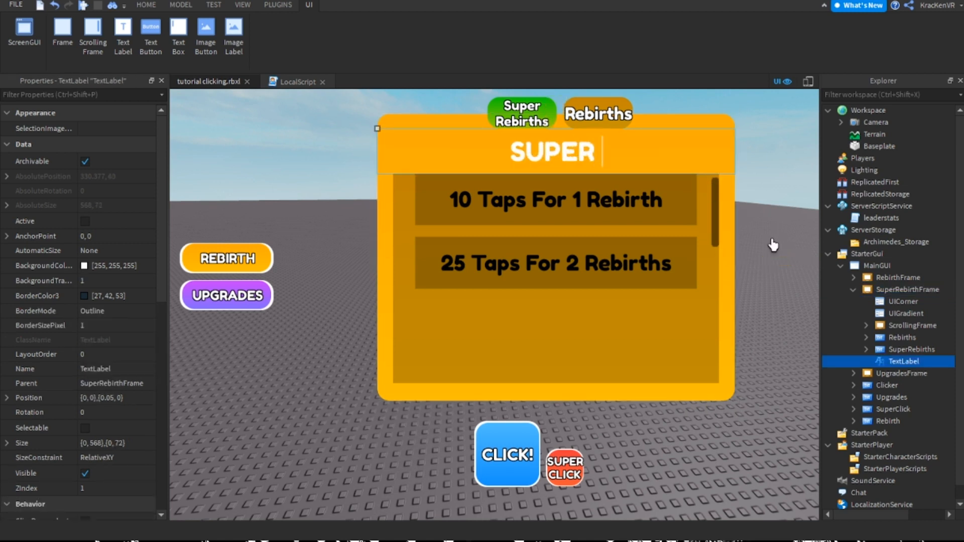
pyautogui.write('REBIRTH MENU')
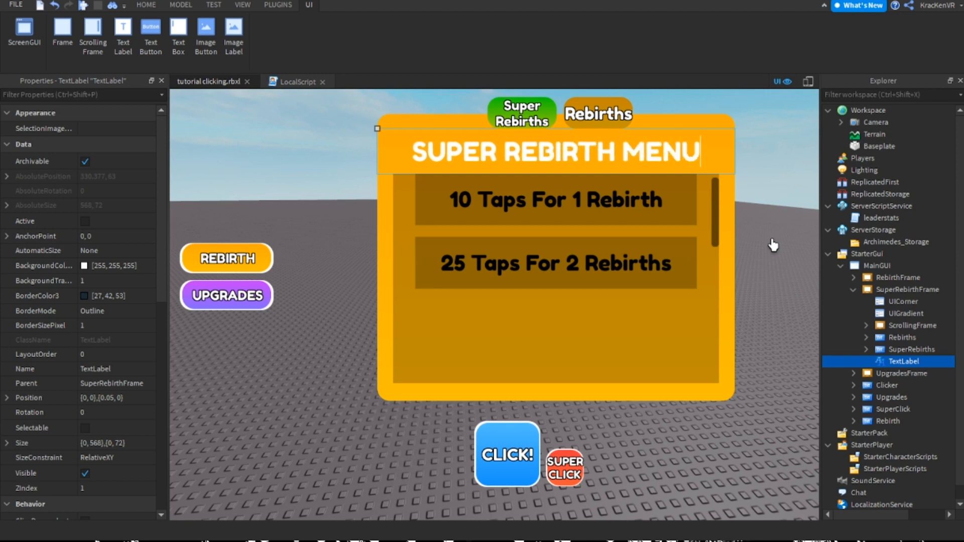
pyautogui.press('Return')
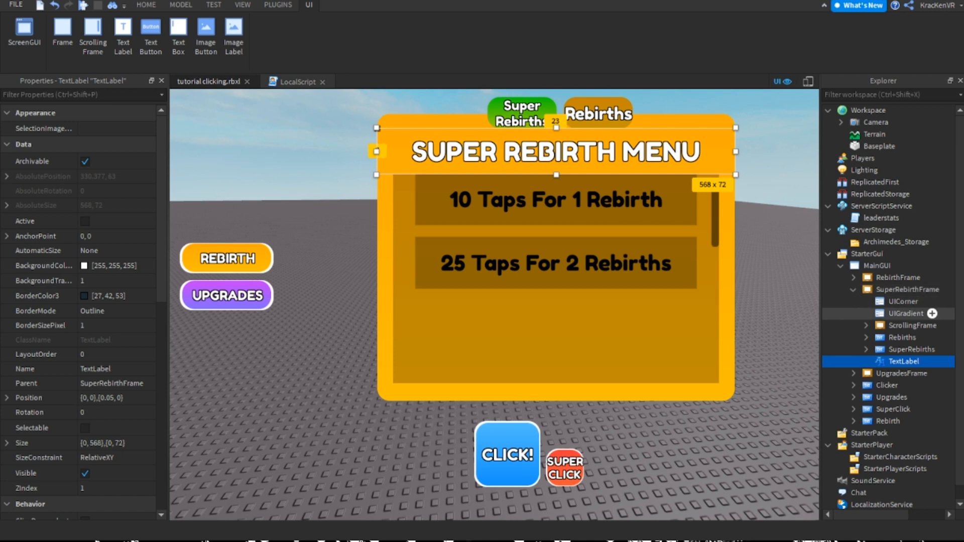
# Replace the orange UIGradient of SuperRebirthFrame with a copy of the SuperRebirths button's green UIGradient
pyautogui.click(909, 326)
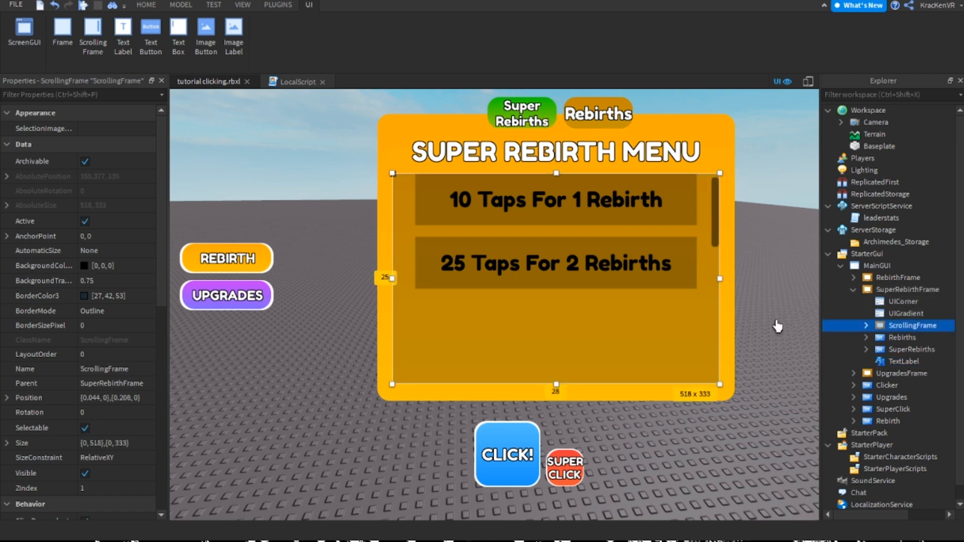
pyautogui.click(773, 498)
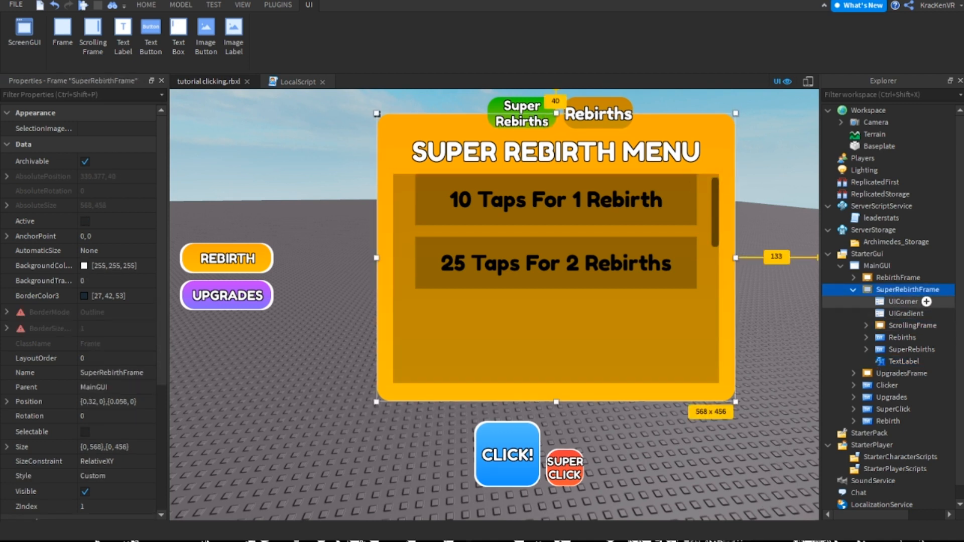
pyautogui.click(524, 114)
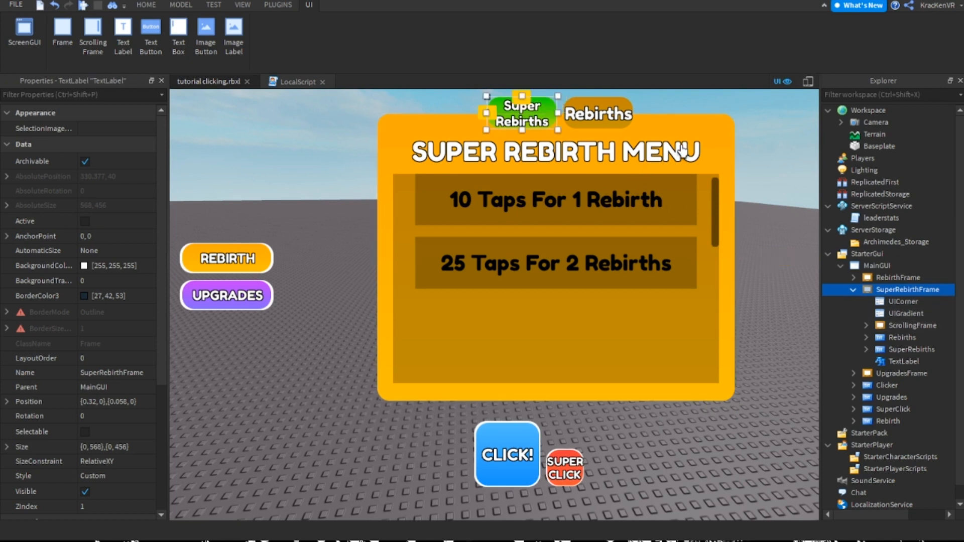
pyautogui.click(915, 362)
pyautogui.click(918, 374)
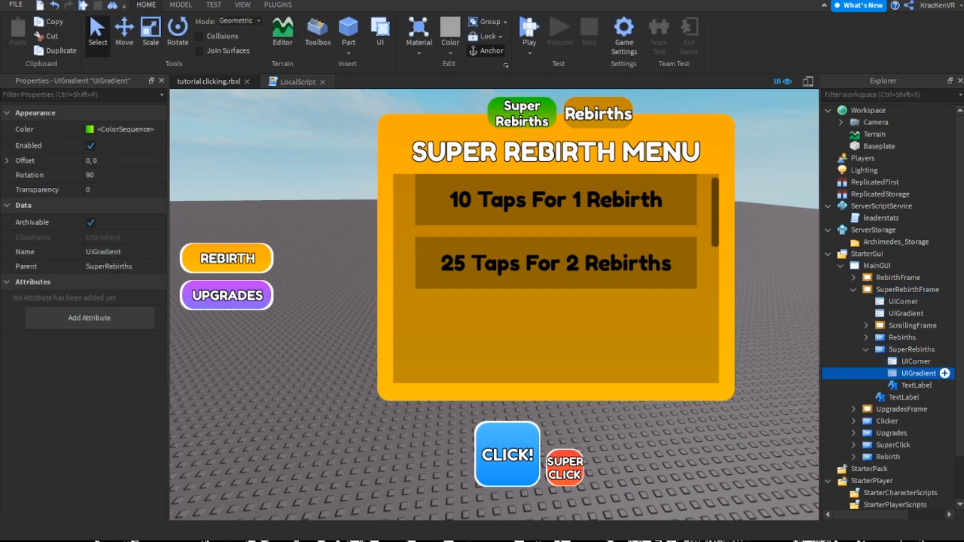
pyautogui.hotkey('ctrl', 'd')
pyautogui.moveTo(918, 385); pyautogui.dragTo(908, 290)
pyautogui.click(905, 314)
pyautogui.press('Delete')
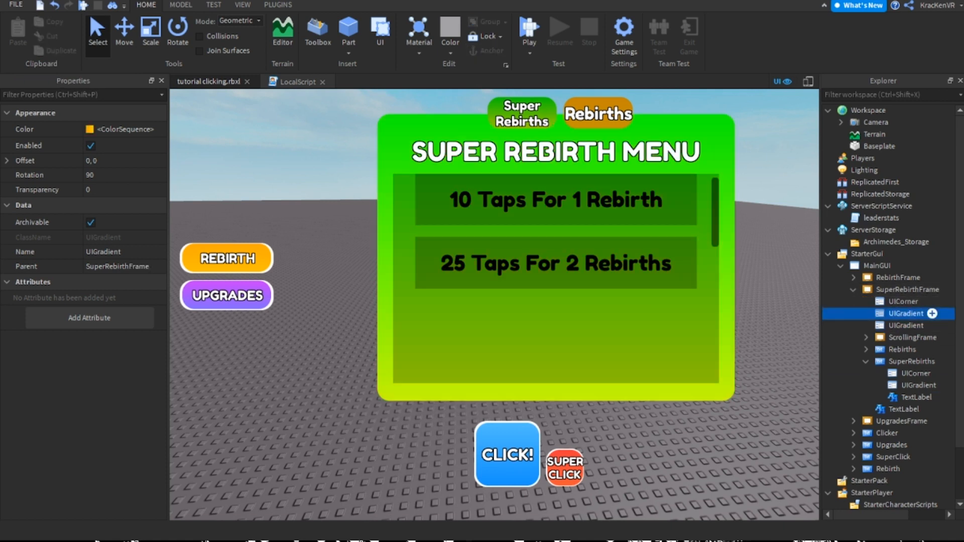
pyautogui.click(853, 289)
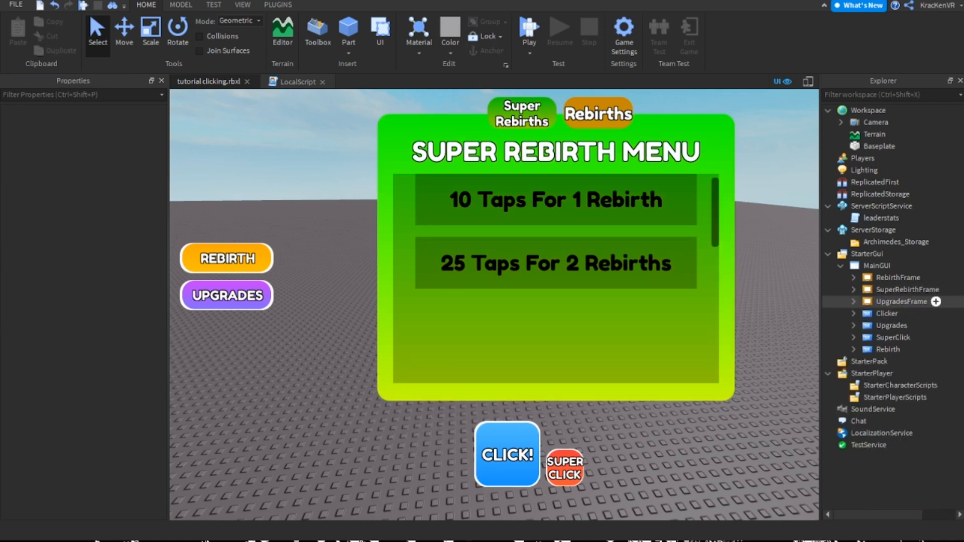
pyautogui.click(853, 289)
pyautogui.click(853, 290)
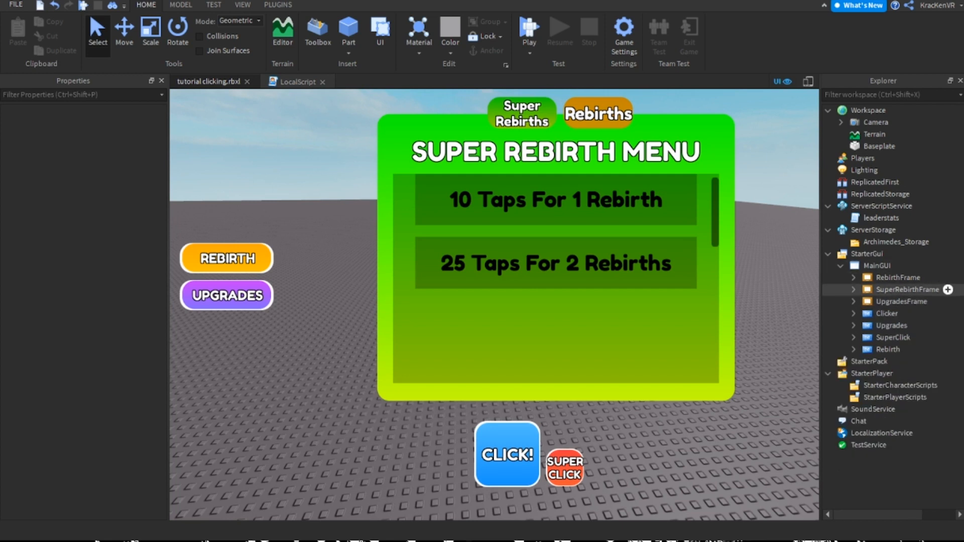
pyautogui.click(907, 290)
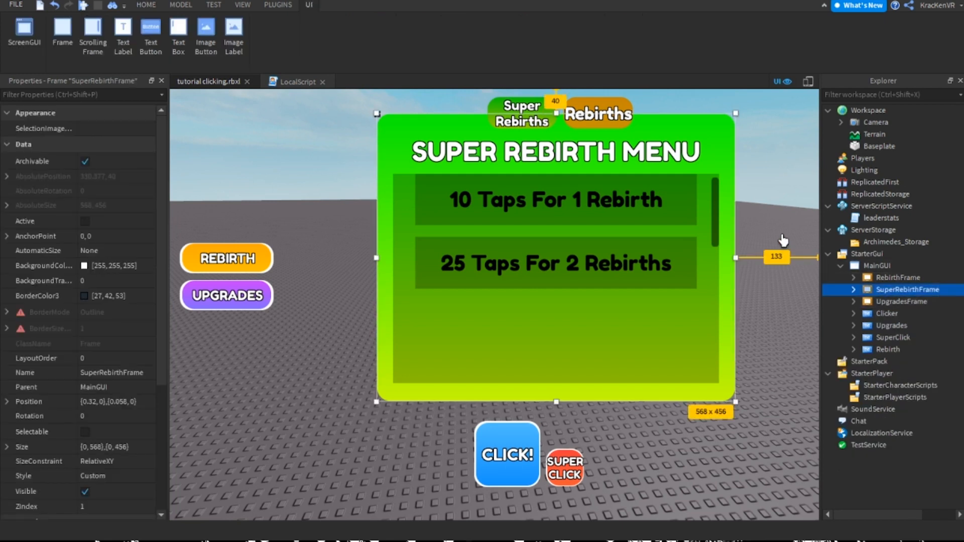
# Set the text of Button1 in SuperRebirthFrame to "10 Rebirths For 1 Super Rebirths"
pyautogui.click(673, 204)
pyautogui.hotkey('ctrl', 'a')
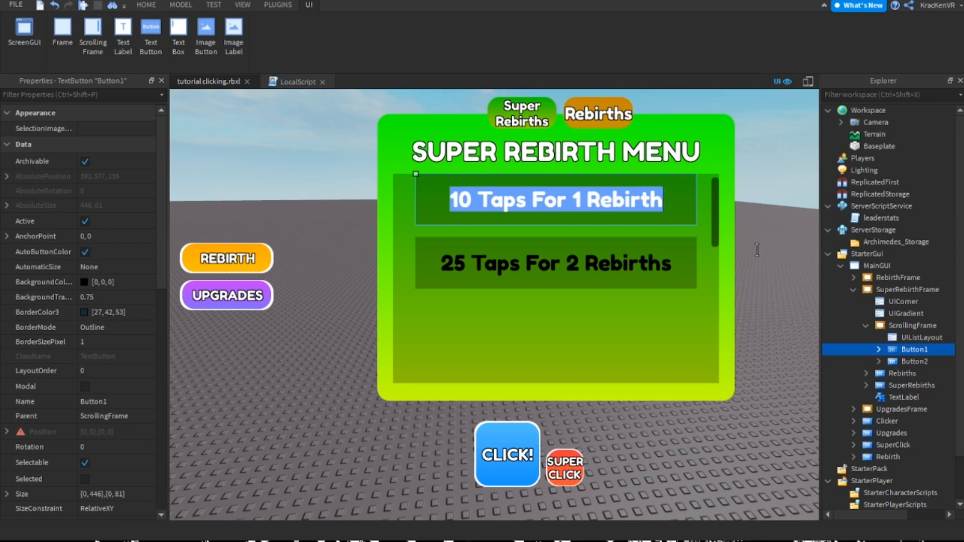
pyautogui.write('10 r')
pyautogui.press('BackSpace')
pyautogui.write('Rebirths')
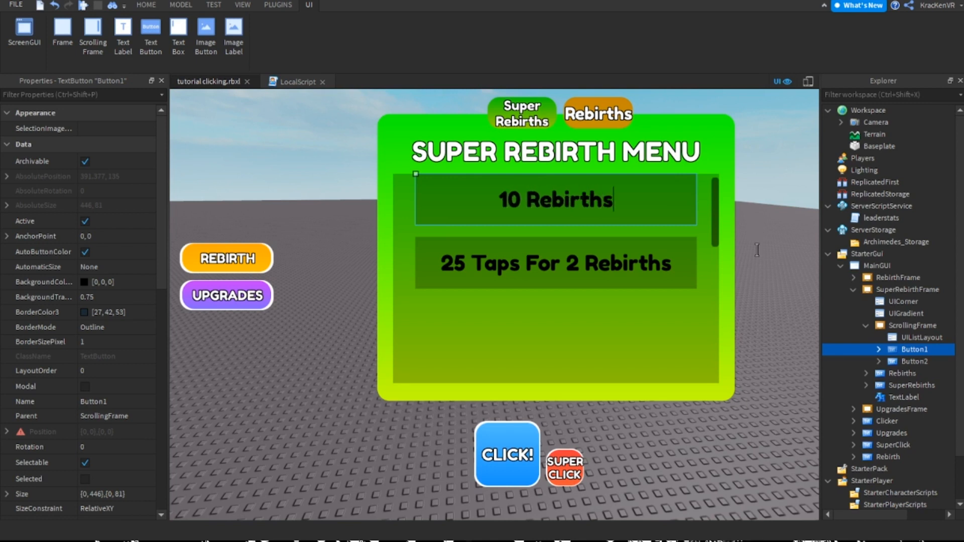
pyautogui.write(' For 1 DS')
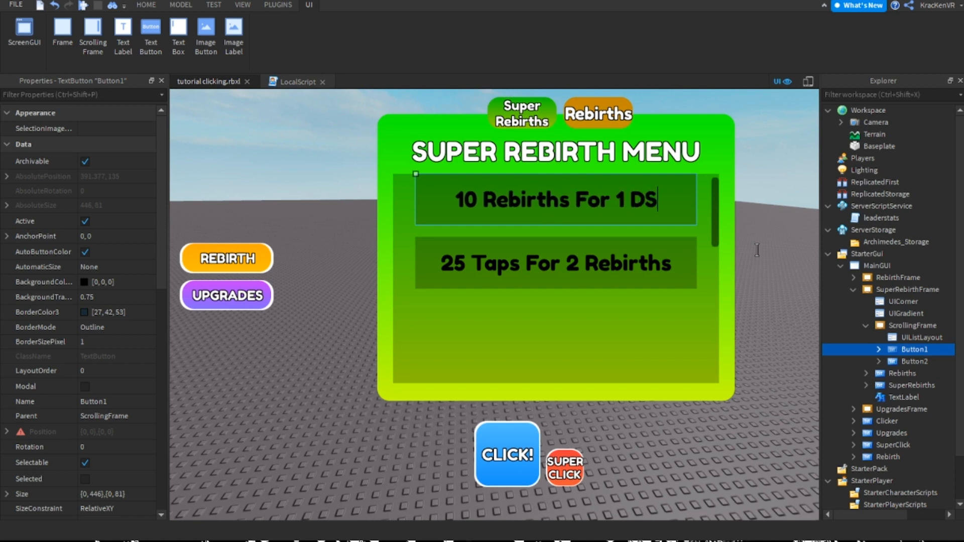
pyautogui.press('BackSpace')
pyautogui.press('BackSpace')
pyautogui.write('Super')
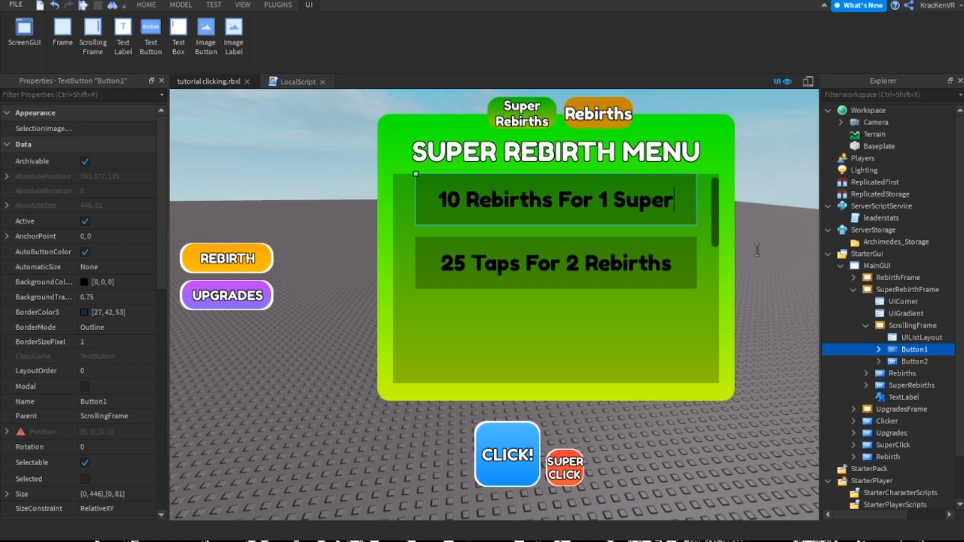
pyautogui.write(' Rebirth')
pyautogui.press('Return')
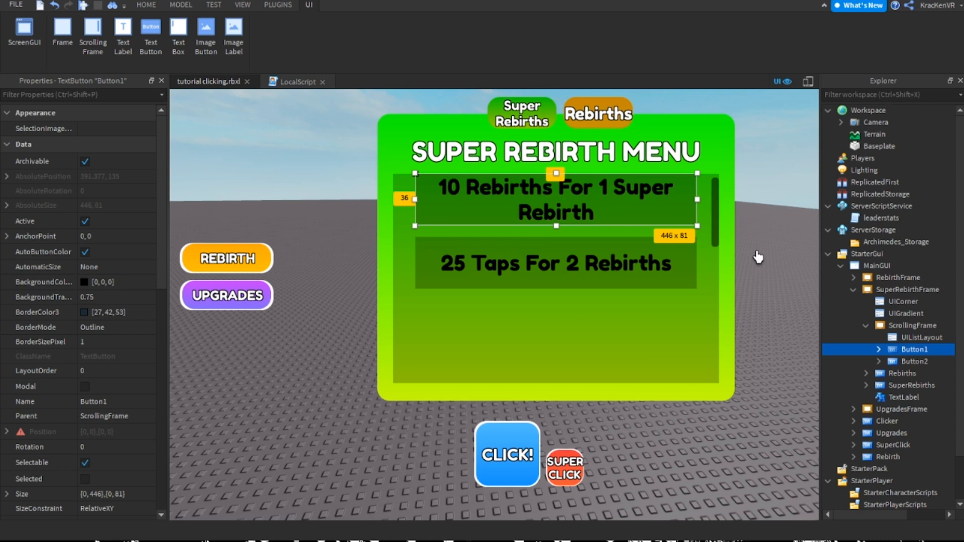
pyautogui.doubleClick(602, 207)
pyautogui.write('s')
pyautogui.press('Return')
# Copy Button1's text into Button2 of SuperRebirthFrame and edit it to "25 Rebirths For 2 Super Rebirths"
pyautogui.click(545, 264)
pyautogui.click(572, 218)
pyautogui.doubleClick(586, 198)
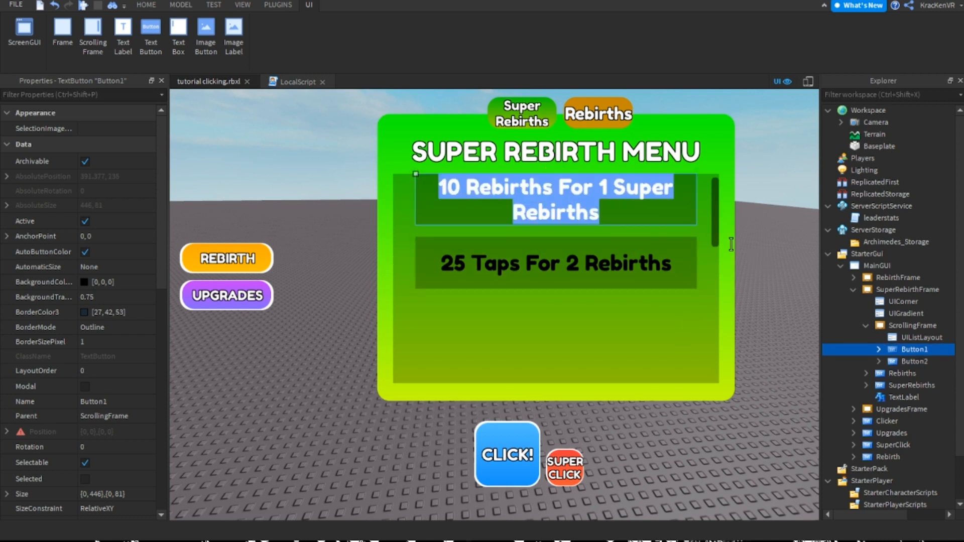
pyautogui.click(592, 278)
pyautogui.click(553, 183)
pyautogui.doubleClick(688, 221)
pyautogui.hotkey('ctrl', 'c')
pyautogui.doubleClick(683, 281)
pyautogui.hotkey('ctrl', 'v')
pyautogui.press('BackSpace')
pyautogui.press('BackSpace')
pyautogui.write('25')
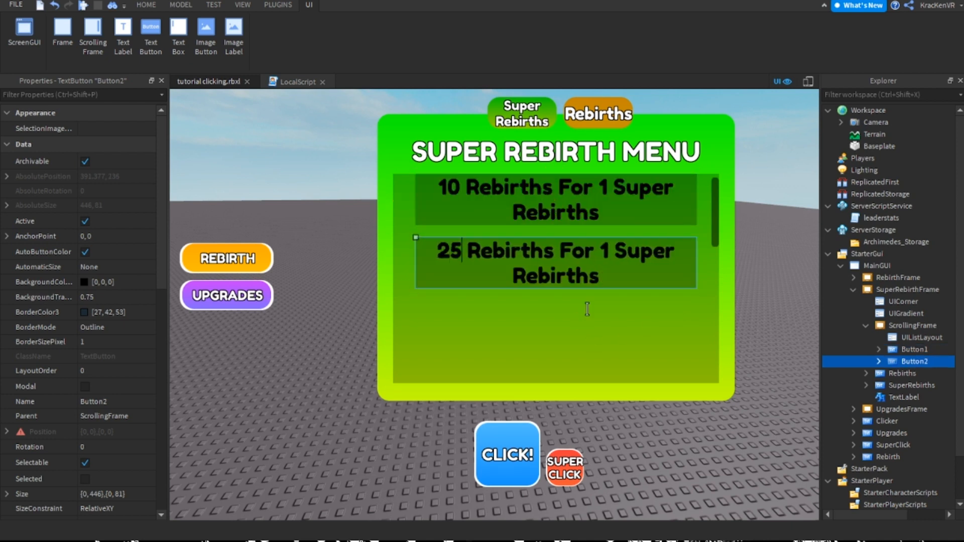
pyautogui.press('BackSpace')
pyautogui.write('2')
pyautogui.press('Return')
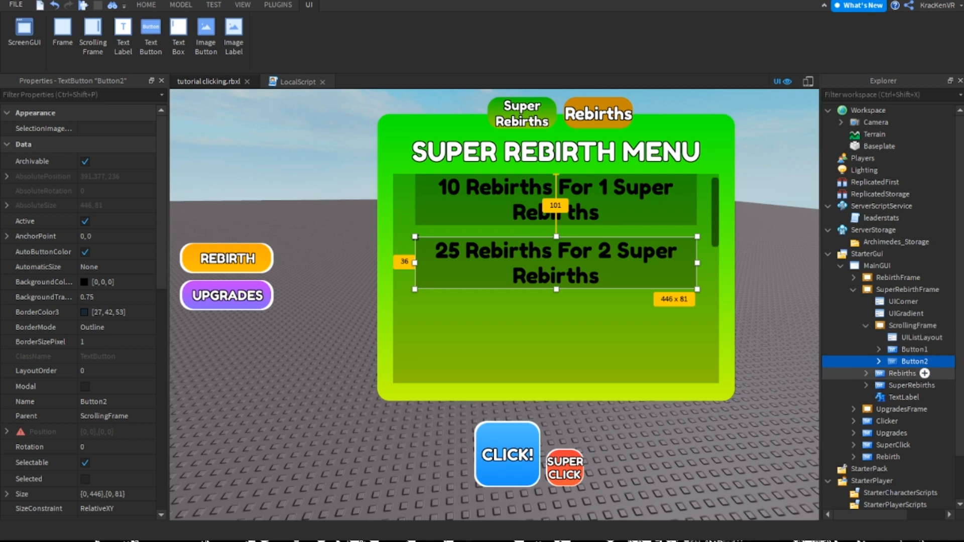
# Inspect the contents of Button1 and Button2 in SuperRebirthFrame, including Button1's Price value
pyautogui.click(878, 362)
pyautogui.doubleClick(914, 362)
pyautogui.doubleClick(914, 349)
pyautogui.click(921, 361)
pyautogui.click(878, 350)
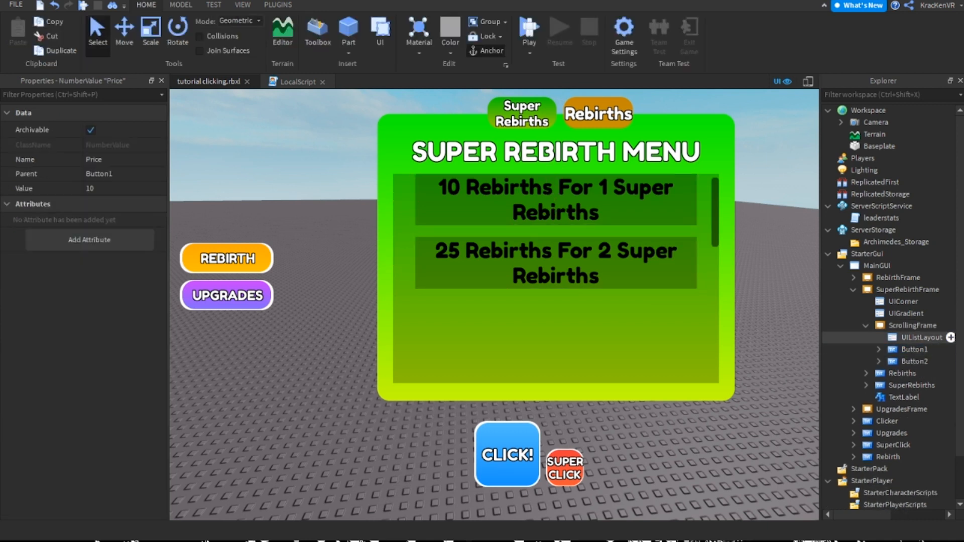
# Hide SuperRebirthFrame and make RebirthFrame visible in MainGUI
pyautogui.click(912, 326)
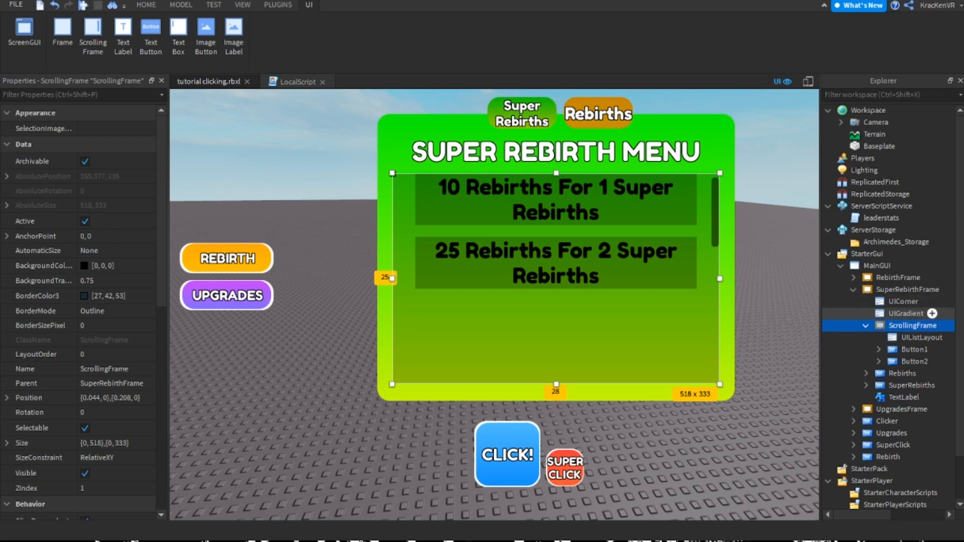
pyautogui.doubleClick(913, 326)
pyautogui.doubleClick(907, 289)
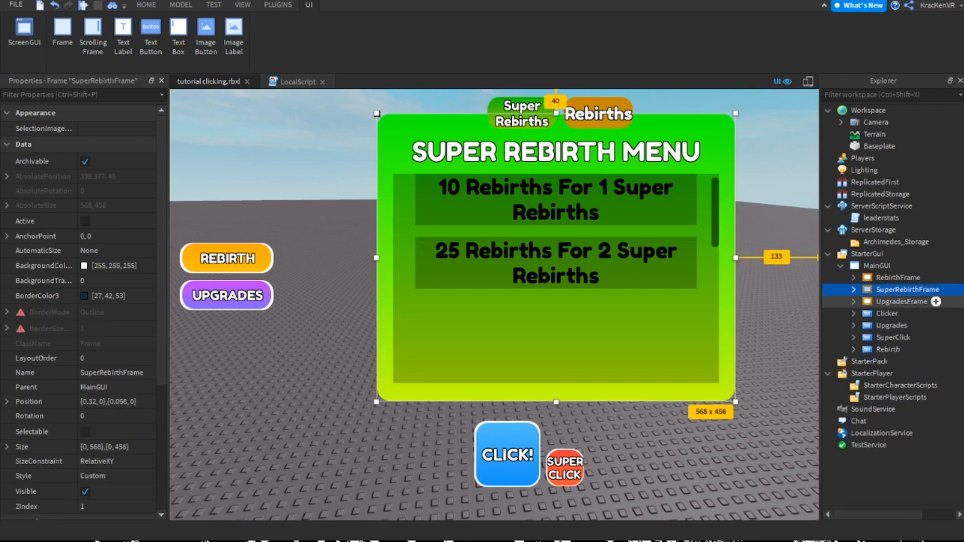
pyautogui.click(85, 491)
pyautogui.click(898, 278)
pyautogui.click(85, 491)
pyautogui.click(85, 491)
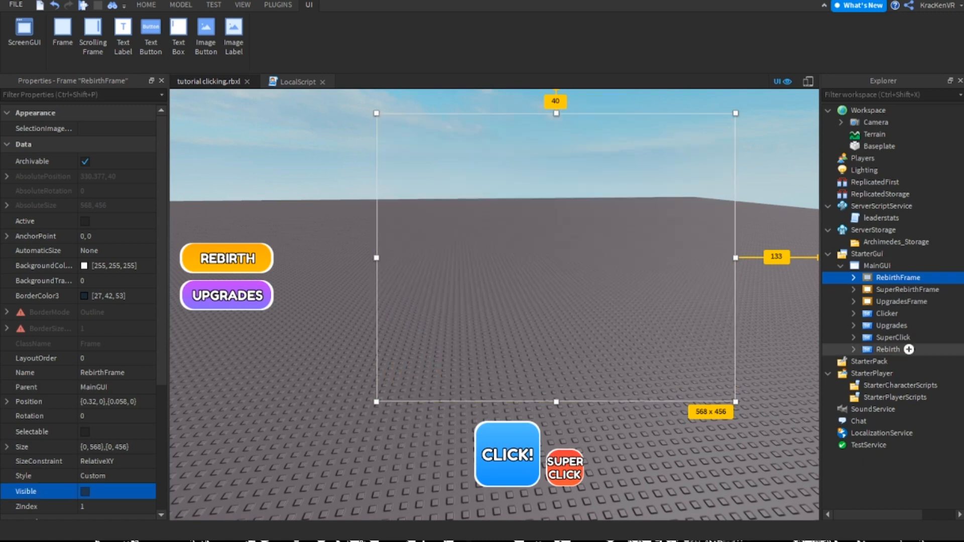
pyautogui.click(853, 278)
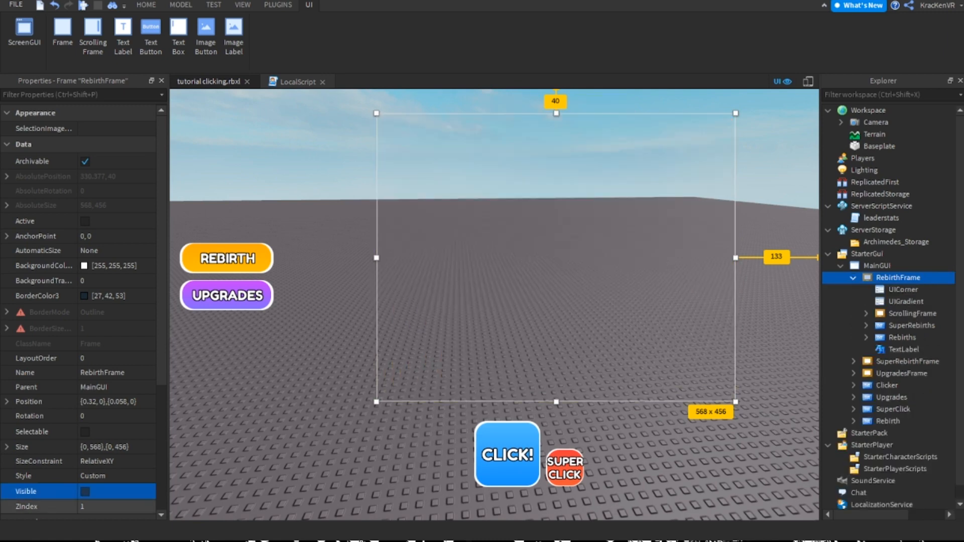
pyautogui.click(85, 491)
# Replace the code in the LocalScript of RebirthFrame's Rebirths button with a script.Parent.Activated:Connect(function() handler
pyautogui.click(598, 113)
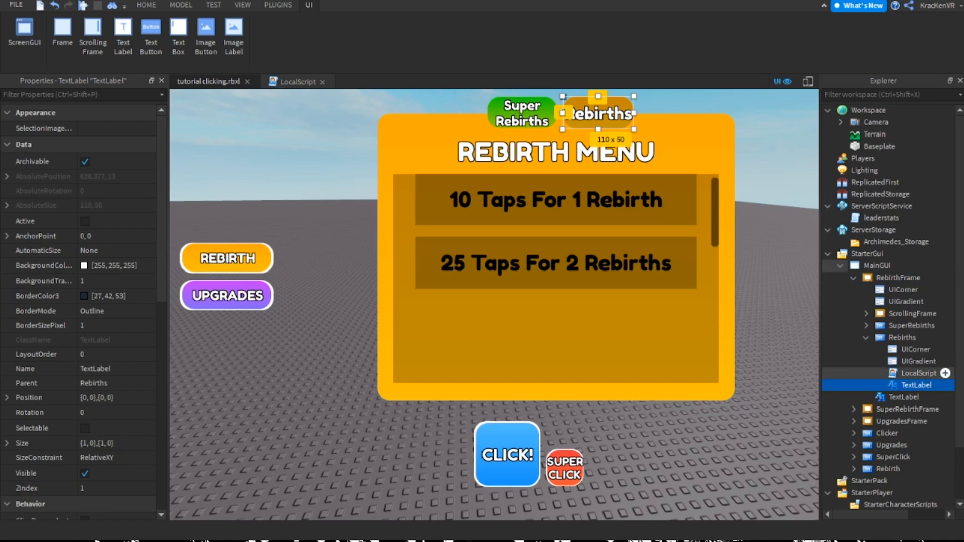
pyautogui.click(902, 337)
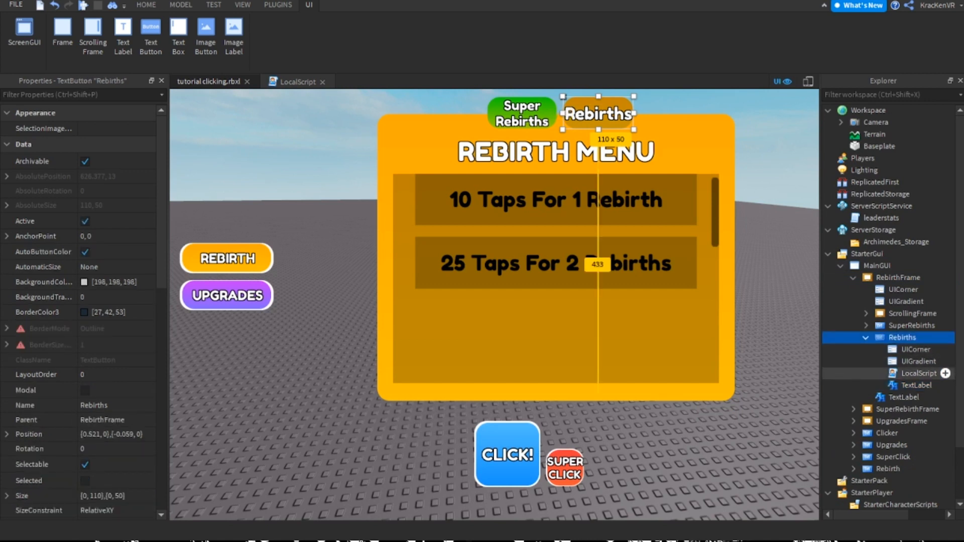
pyautogui.doubleClick(919, 373)
pyautogui.click(216, 82)
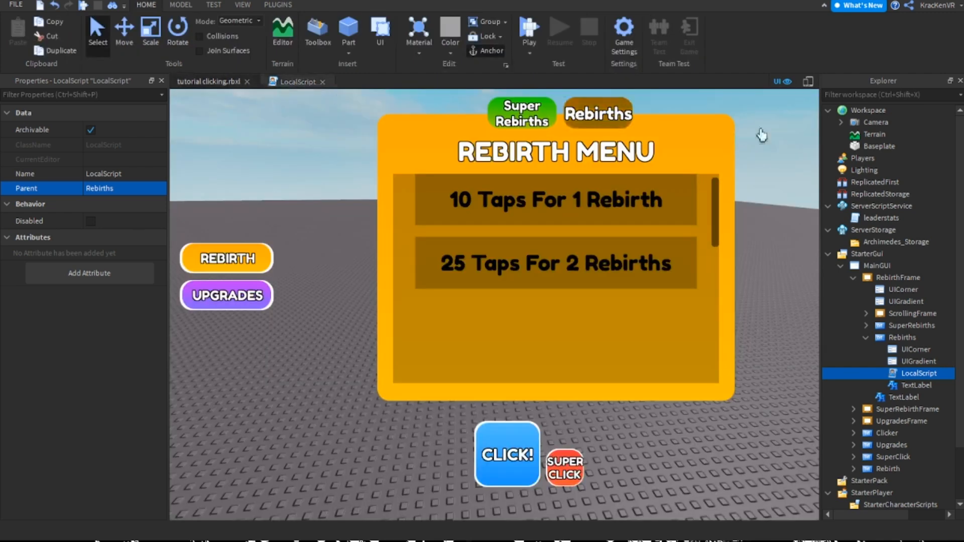
pyautogui.click(297, 82)
pyautogui.hotkey('ctrl', 'a')
pyautogui.press('BackSpace')
pyautogui.write('script.Parent.Activated:Connect(f')
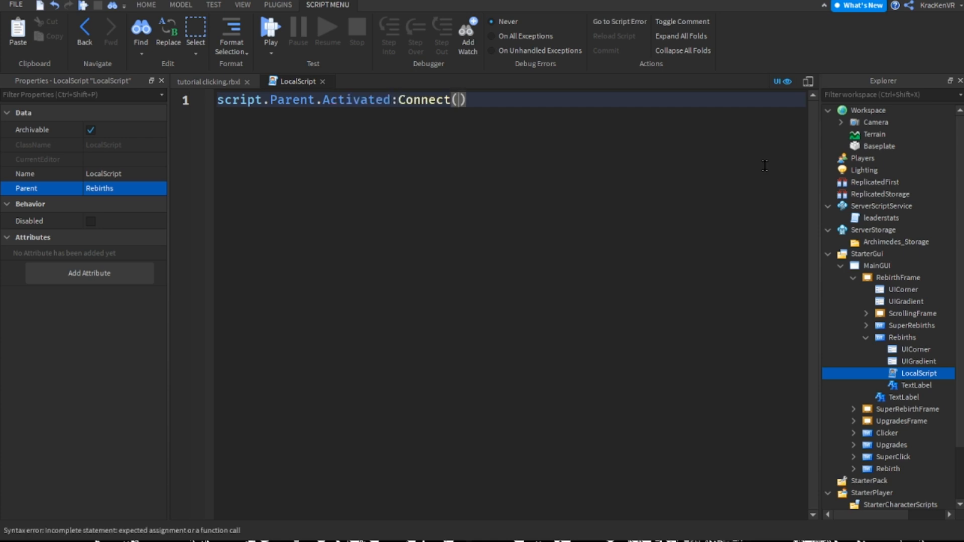
pyautogui.write('unction())')
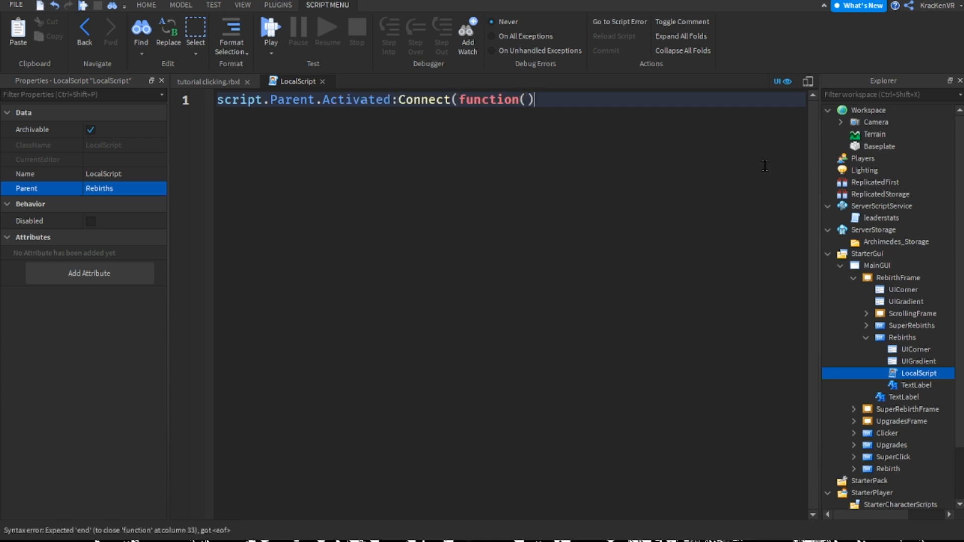
pyautogui.press('Return')
# Inside the handler, write script.Parent.Parent.Parent.SuperRebirthFrame.Visible = false and script.Parent.Parent.Visible = true
pyautogui.write('script.Parent.Parent.Parent')
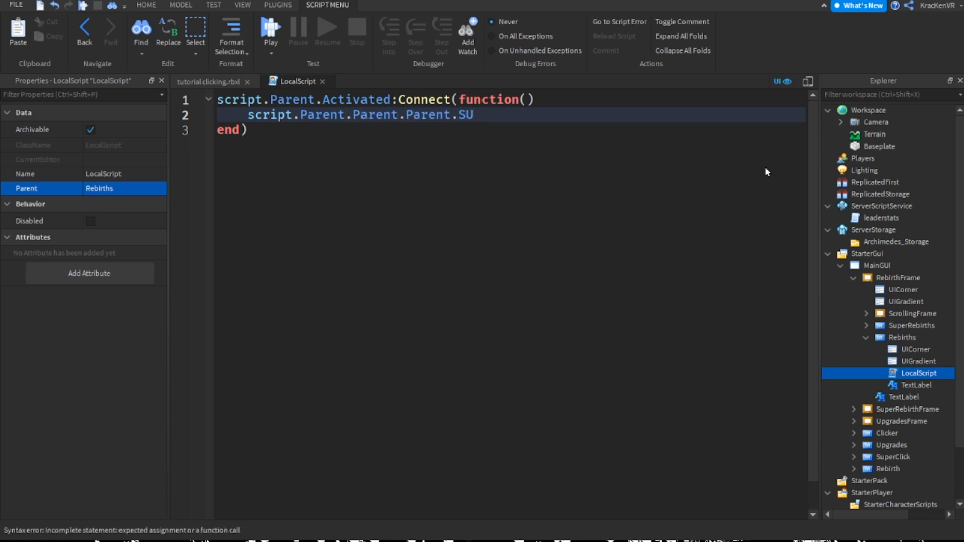
pyautogui.write('.SU')
pyautogui.press('Tab')
pyautogui.write('.Visible = false')
pyautogui.press('Return')
pyautogui.write('script.Parent.Parent.')
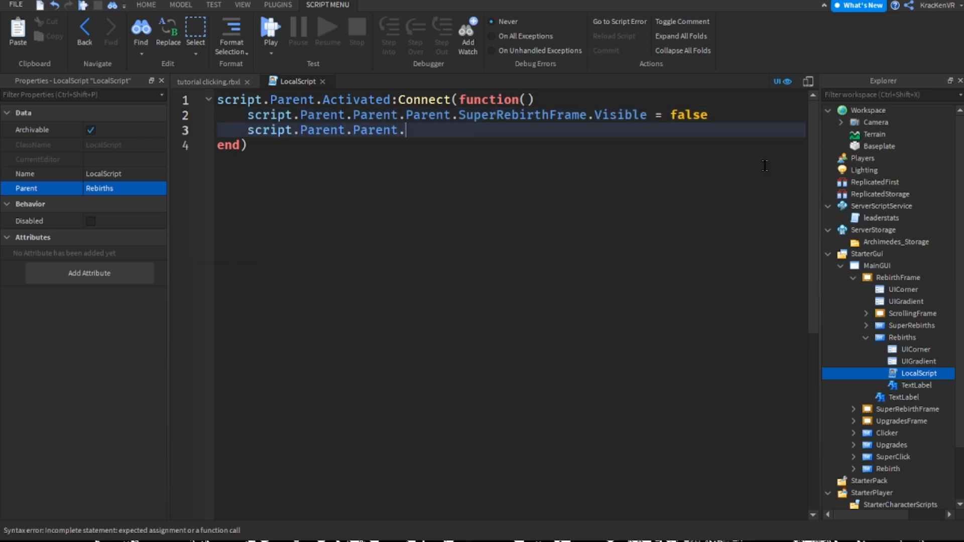
pyautogui.write('Visible = true')
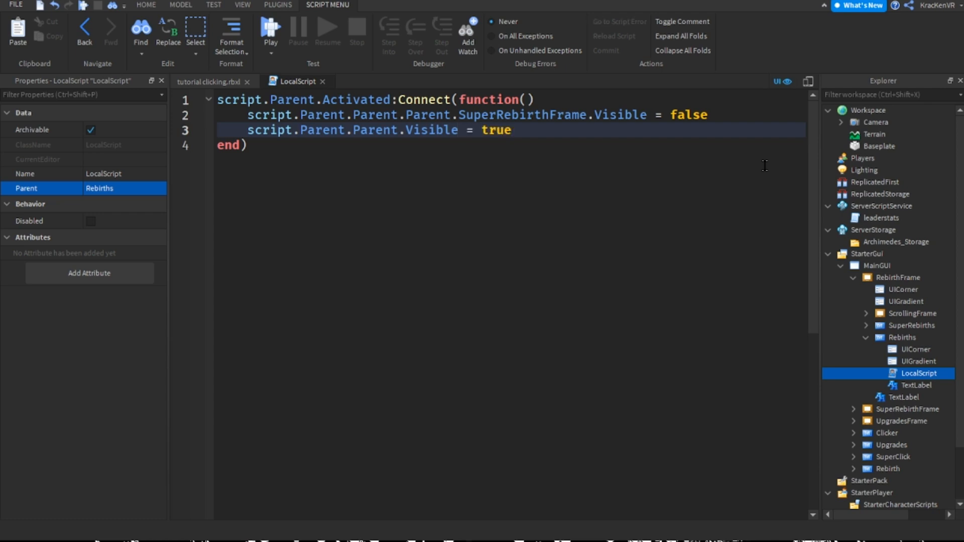
pyautogui.moveTo(374, 181); pyautogui.dragTo(163, 114)
pyautogui.click(286, 160)
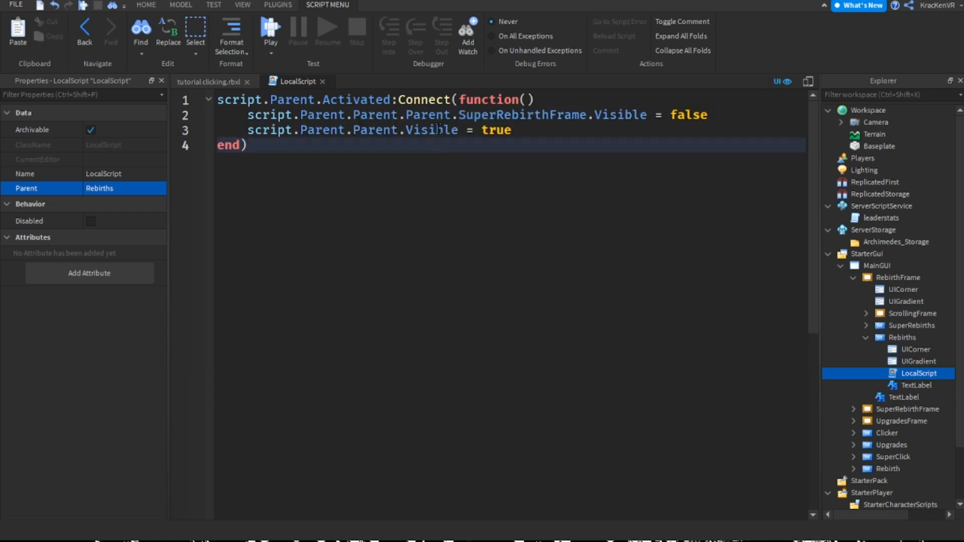
# Duplicate the Rebirths button's LocalScript and move the copy into the SuperRebirths button of RebirthFrame
pyautogui.click(322, 81)
pyautogui.hotkey('ctrl', 'd')
pyautogui.moveTo(918, 385); pyautogui.dragTo(911, 326)
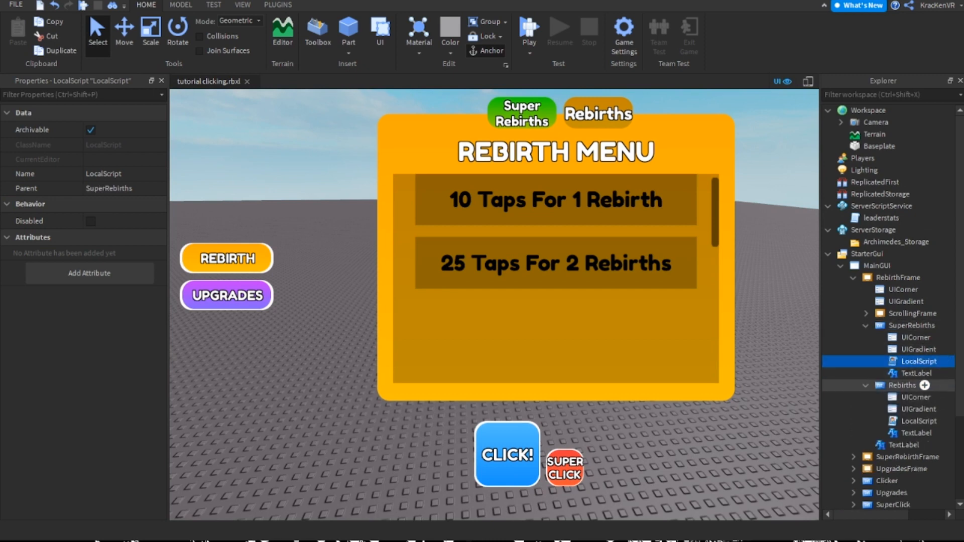
pyautogui.click(865, 385)
pyautogui.click(911, 325)
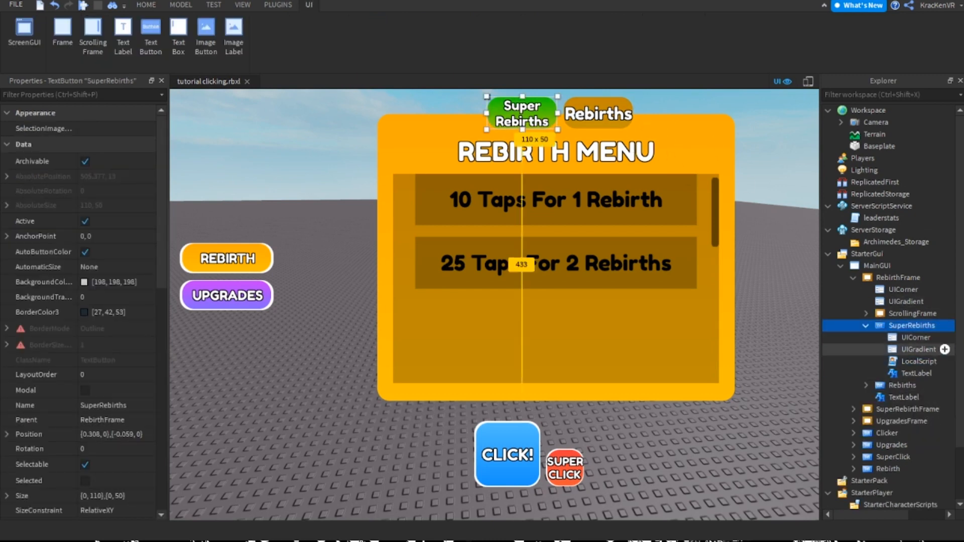
# In the SuperRebirths button's LocalScript, set SuperRebirthFrame.Visible to true and script.Parent.Parent.Visible to false
pyautogui.doubleClick(919, 361)
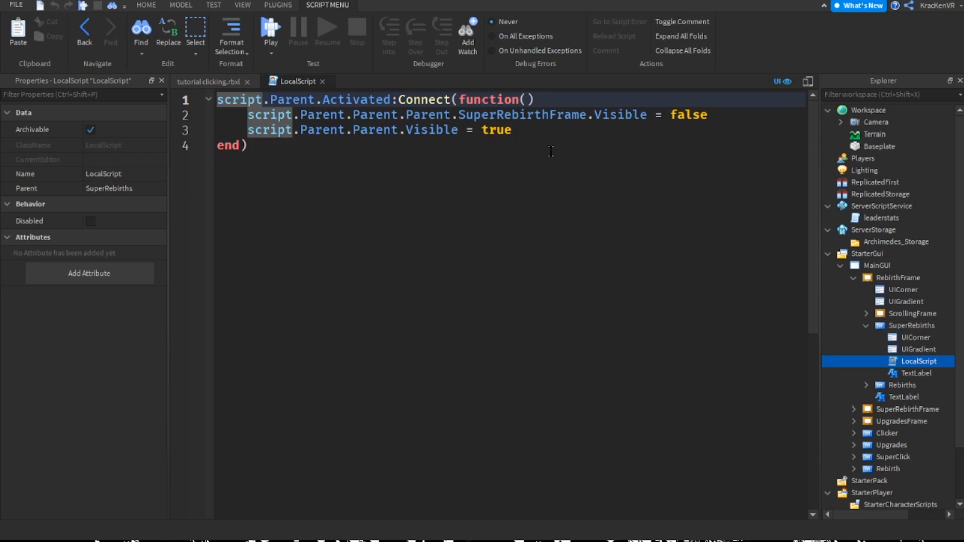
pyautogui.doubleClick(499, 128)
pyautogui.doubleClick(698, 114)
pyautogui.write('true')
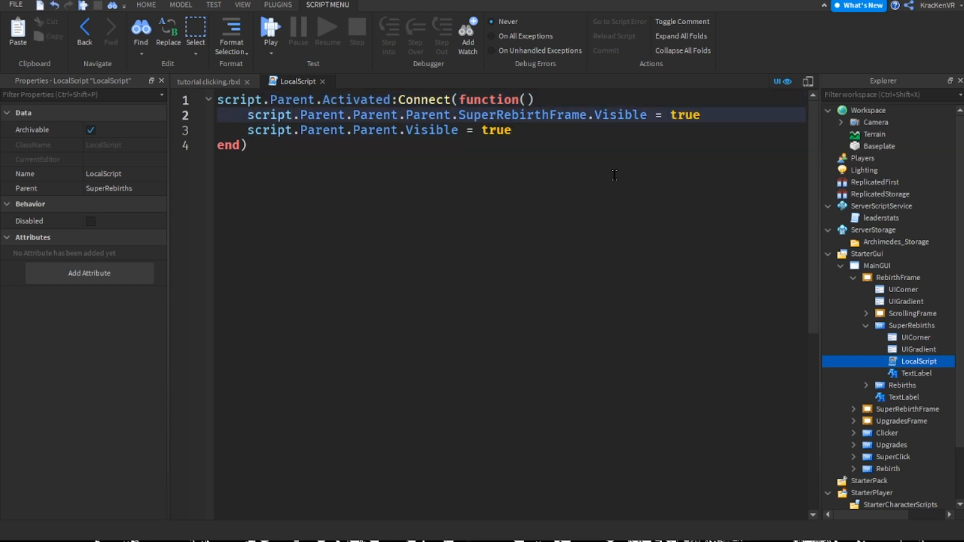
pyautogui.press('Down')
pyautogui.hotkey('ctrl', 'shift', 'Left')
pyautogui.write('false')
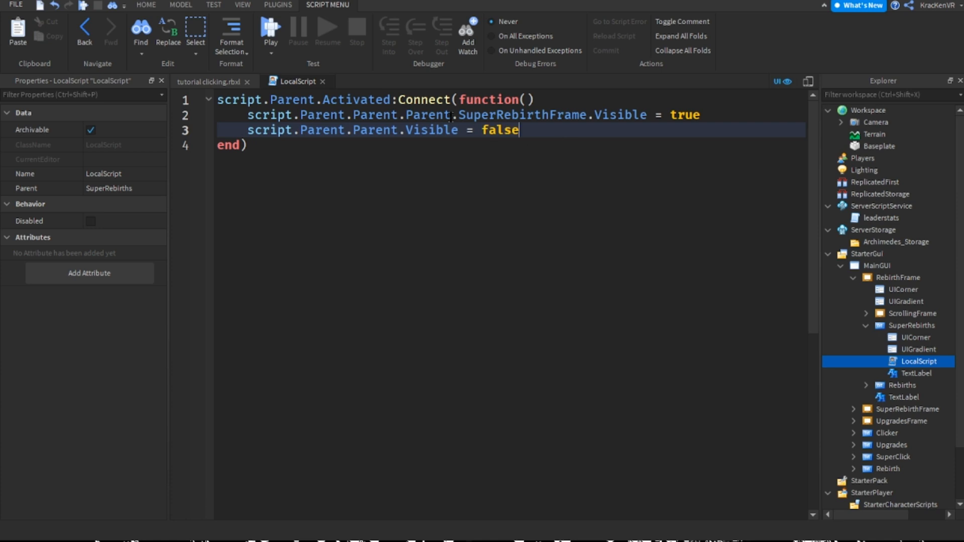
pyautogui.click(323, 81)
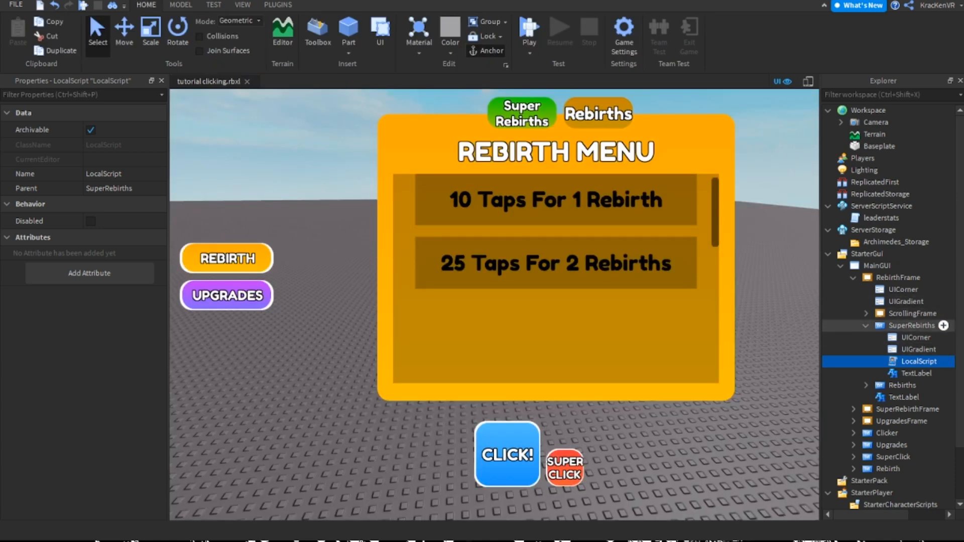
# Duplicate the SuperRebirths button's LocalScript and cut the duplicate to the clipboard
pyautogui.hotkey('ctrl', 'd')
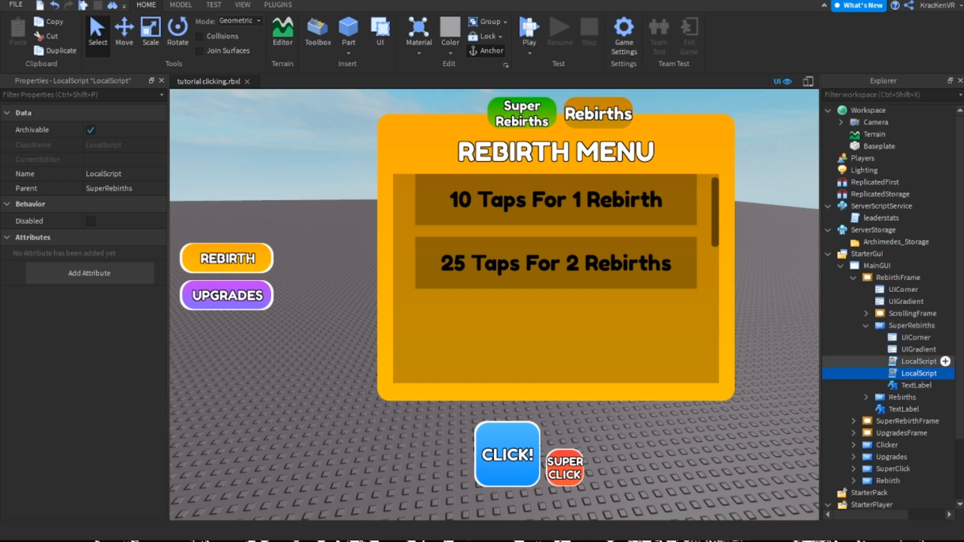
pyautogui.hotkey('ctrl', 'x')
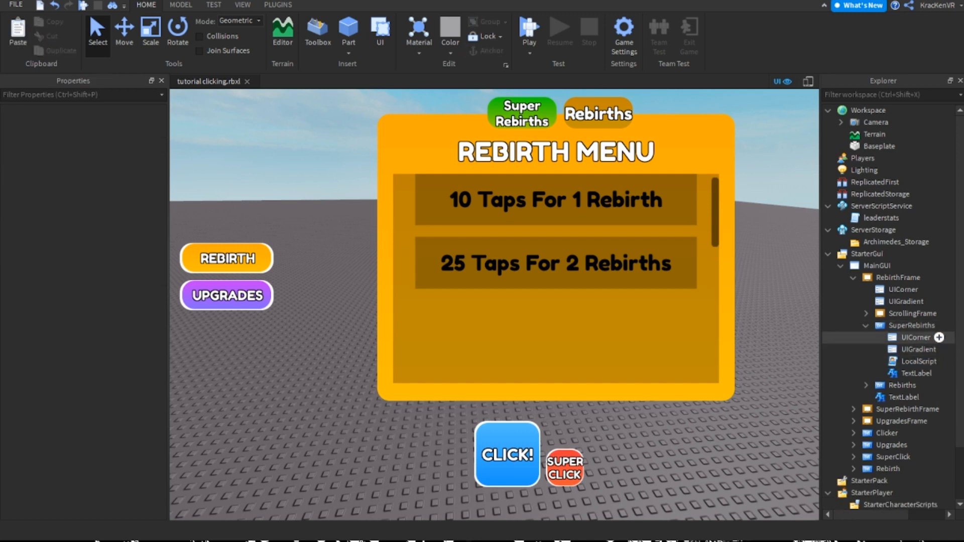
pyautogui.click(866, 326)
pyautogui.click(853, 278)
# Hide RebirthFrame and make SuperRebirthFrame visible
pyautogui.click(898, 277)
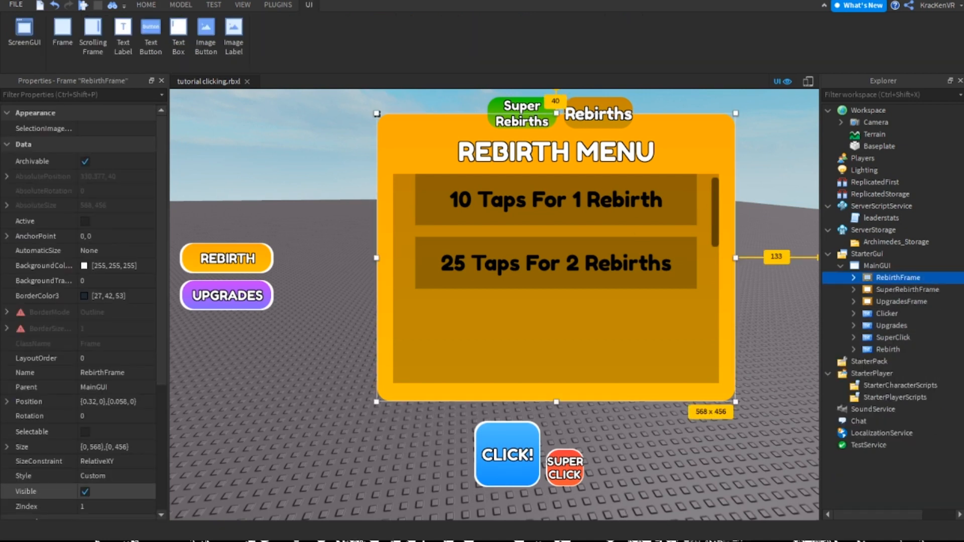
pyautogui.click(85, 492)
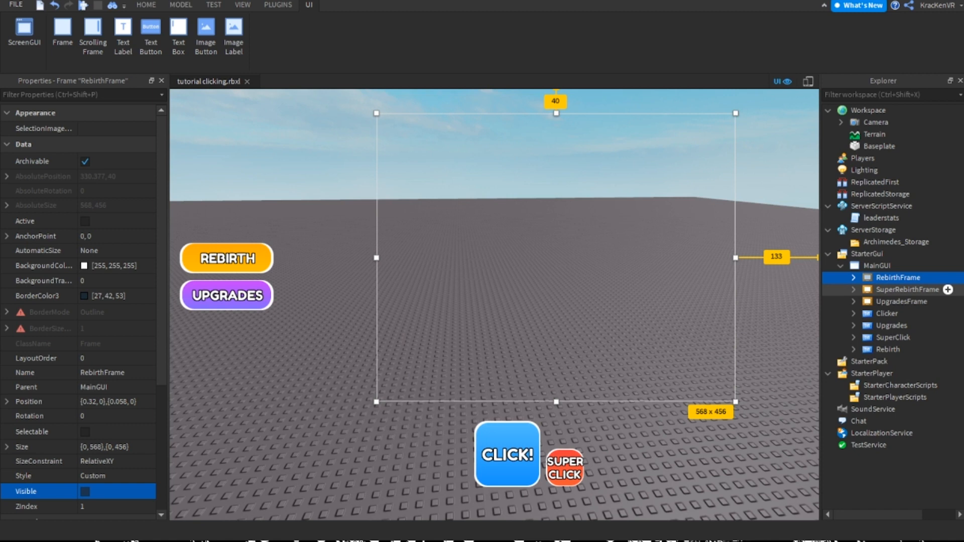
pyautogui.click(908, 290)
pyautogui.click(85, 491)
# Replace the "Hello world!" LocalScript in SuperRebirthFrame's Rebirths button with the cut script
pyautogui.click(597, 113)
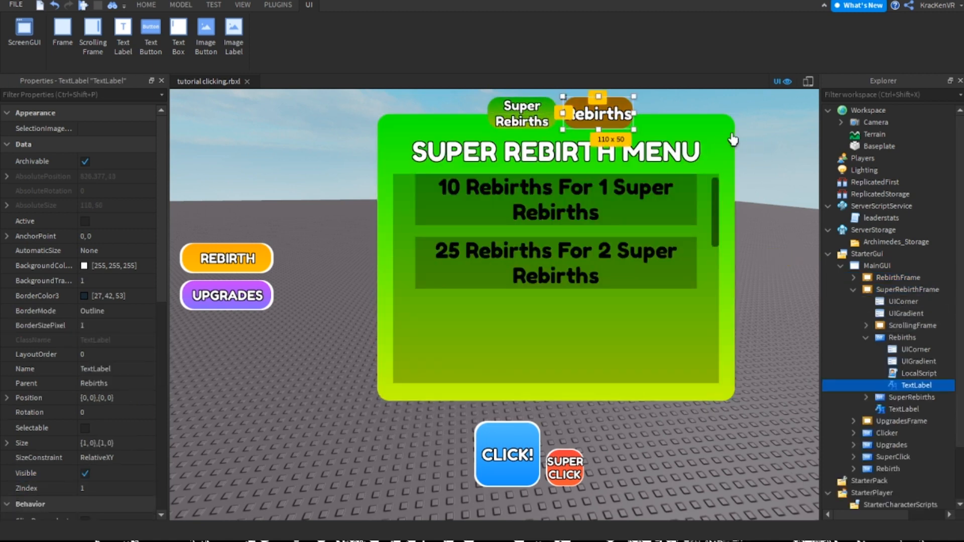
pyautogui.doubleClick(918, 373)
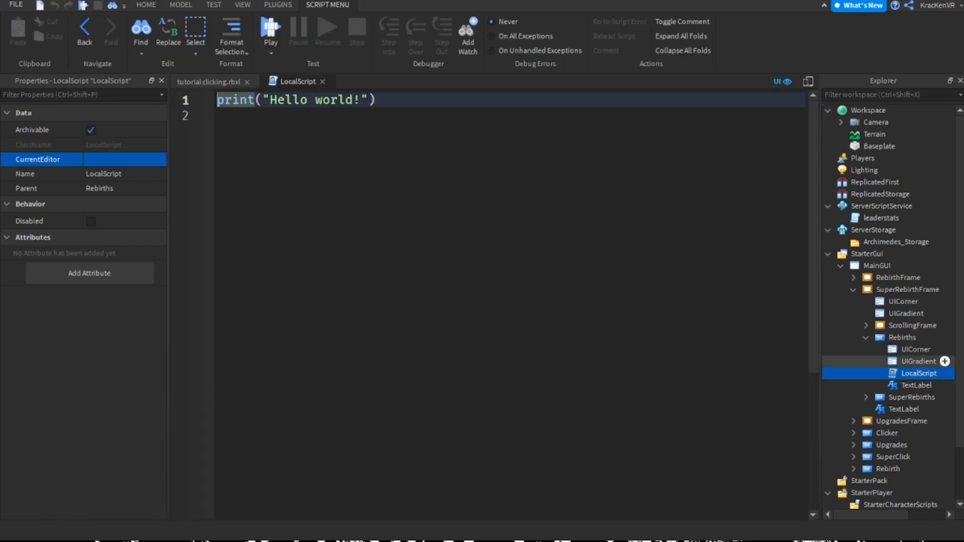
pyautogui.click(450, 145)
pyautogui.tripleClick(368, 106)
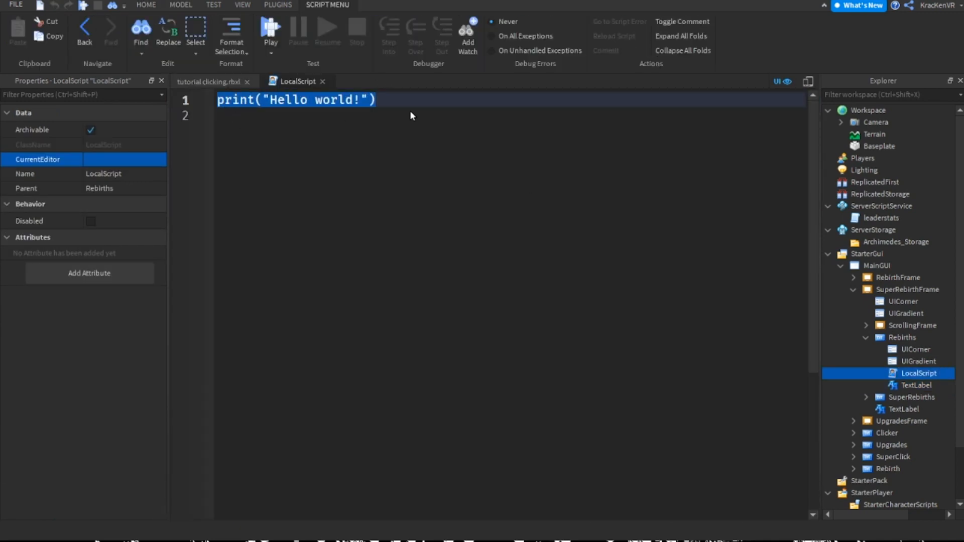
pyautogui.click(322, 81)
pyautogui.press('Delete')
pyautogui.click(902, 337)
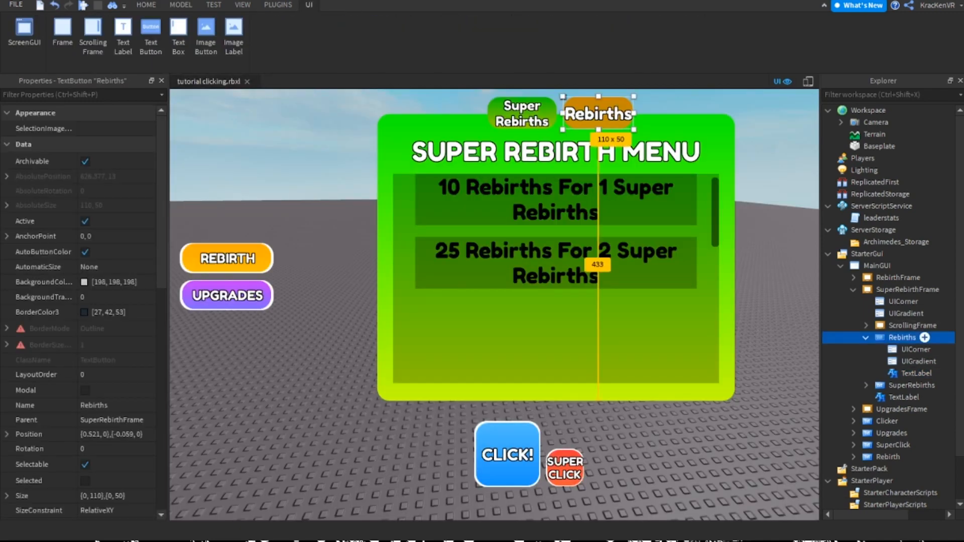
pyautogui.hotkey('ctrl', 'z')
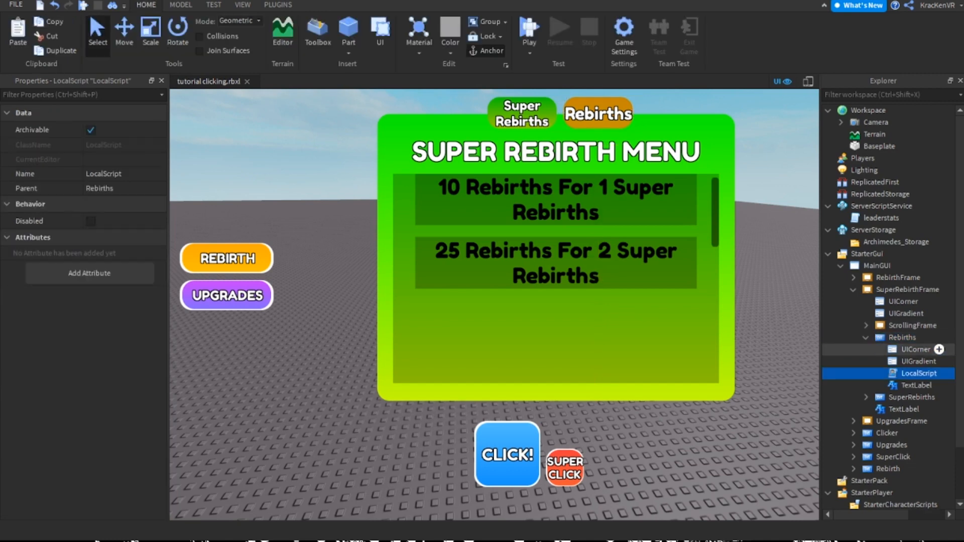
# Delete the two Visible lines inside the Activated handler of the pasted Rebirths LocalScript
pyautogui.doubleClick(919, 373)
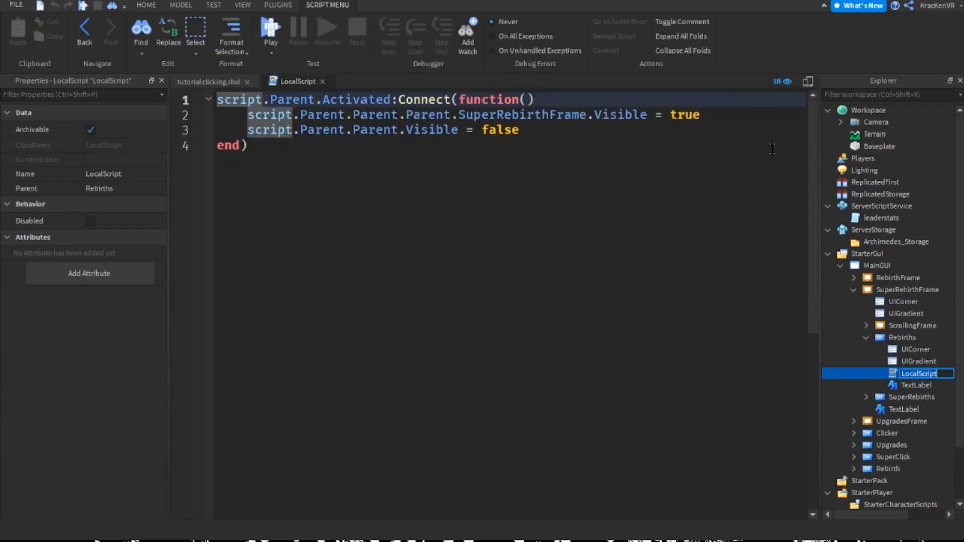
pyautogui.click(564, 117)
pyautogui.doubleClick(521, 114)
pyautogui.click(304, 118)
pyautogui.moveTo(522, 132); pyautogui.dragTo(223, 119)
pyautogui.click(452, 118)
pyautogui.moveTo(525, 132); pyautogui.dragTo(225, 120)
pyautogui.press('BackSpace')
pyautogui.press('Tab')
# Write script.Parent.Parent.Parent.RebirthFrame.Visible = true and script.Parent.Parent.Visible = false in the handler, and close the script
pyautogui.write('script.Parent.Parent.Parent.RE')
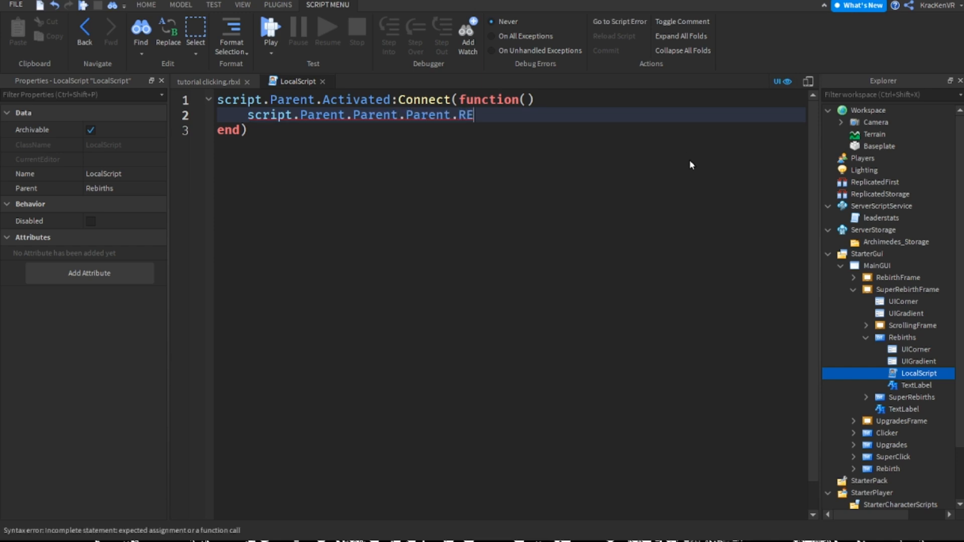
pyautogui.press('Tab')
pyautogui.write('.Visible')
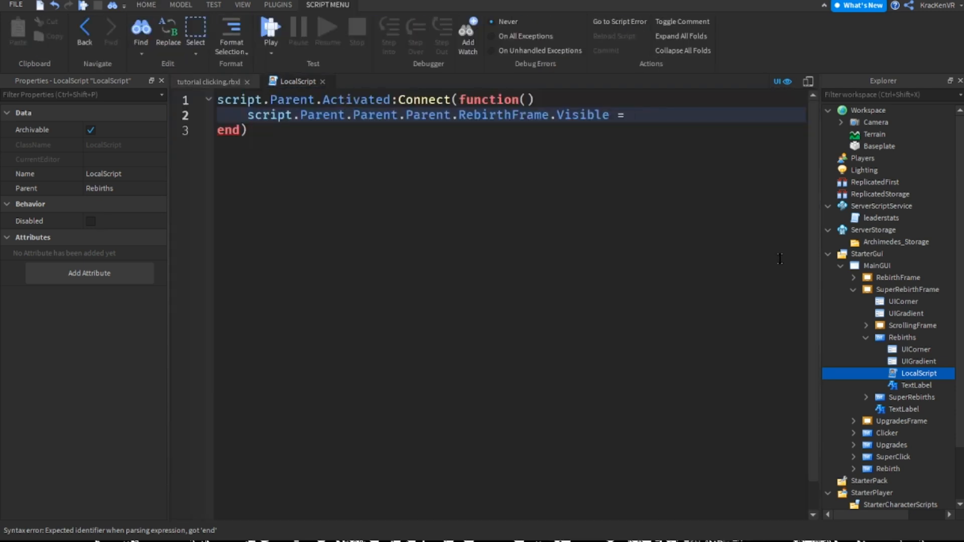
pyautogui.write('true')
pyautogui.press('Return')
pyautogui.write('script.')
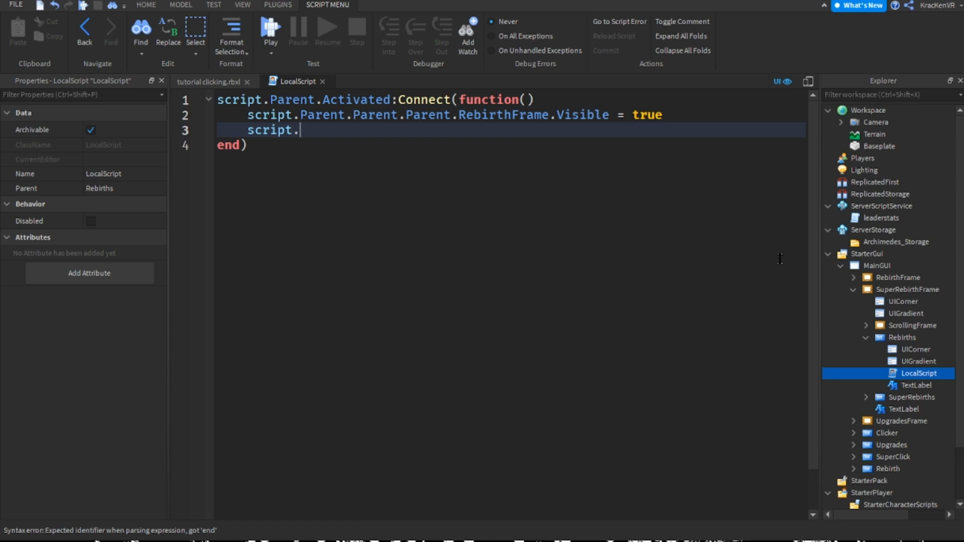
pyautogui.write('Parent.ParentVisible = false')
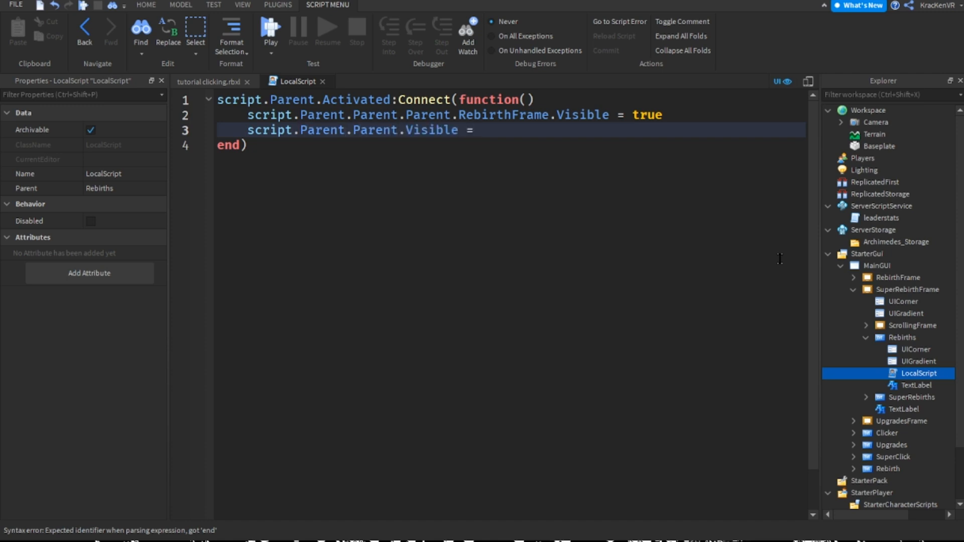
pyautogui.hotkey('ctrl', 'w')
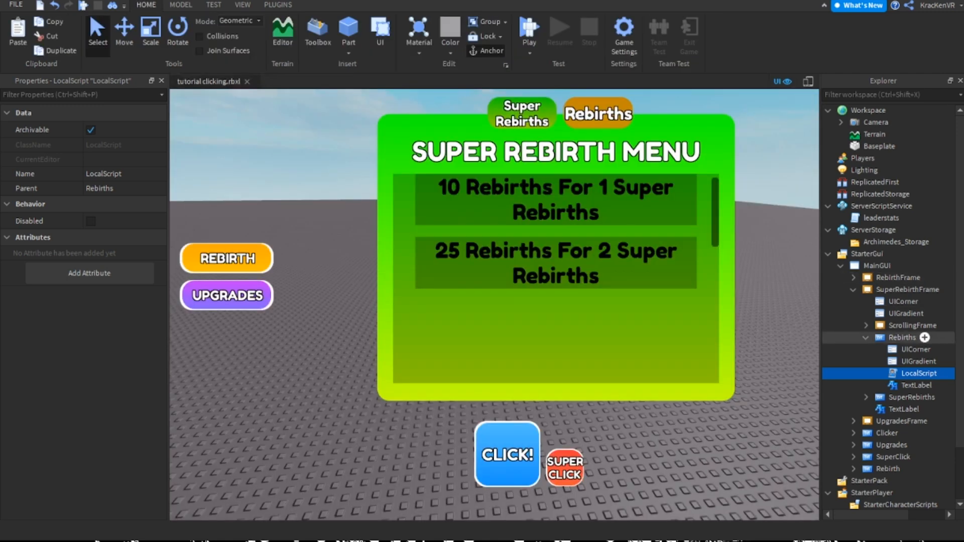
# Duplicate the Rebirths button's LocalScript and move the copy into the SuperRebirths button of SuperRebirthFrame
pyautogui.scroll(-3, 904, 324)
pyautogui.hotkey('ctrl', 'd')
pyautogui.moveTo(919, 324); pyautogui.dragTo(914, 347)
pyautogui.click(902, 275)
pyautogui.click(865, 275)
pyautogui.click(911, 288)
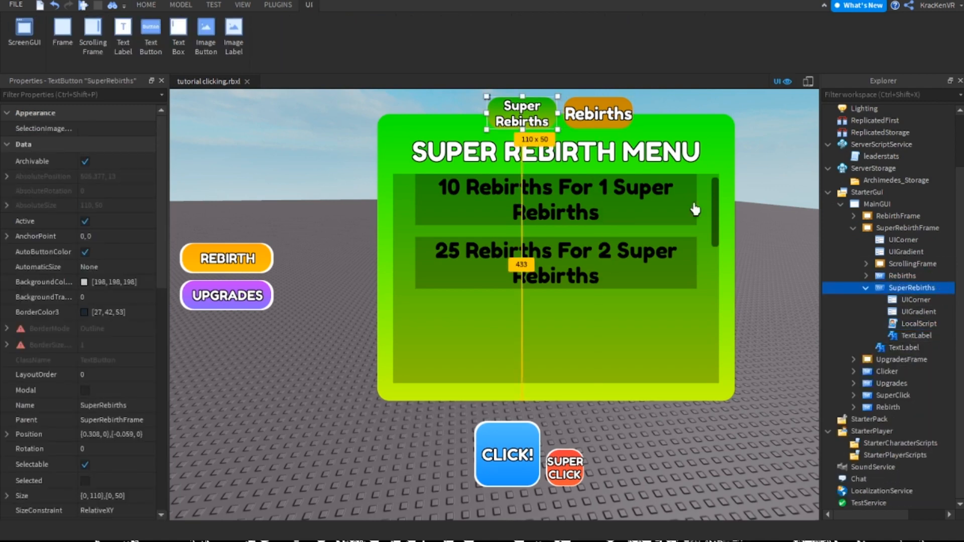
# In the SuperRebirths button's LocalScript, set RebirthFrame.Visible to false and script.Parent.Parent.Visible to true, and close the script
pyautogui.doubleClick(918, 323)
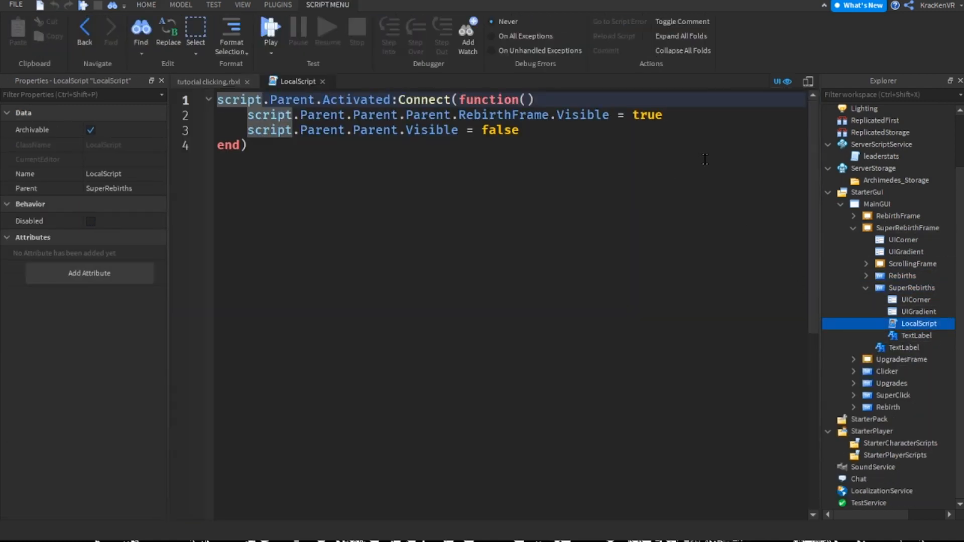
pyautogui.click(652, 134)
pyautogui.doubleClick(641, 114)
pyautogui.write('false$')
pyautogui.press('BackSpace')
pyautogui.press('Down')
pyautogui.hotkey('ctrl', 'shift', 'Left')
pyautogui.write('true')
pyautogui.click(322, 81)
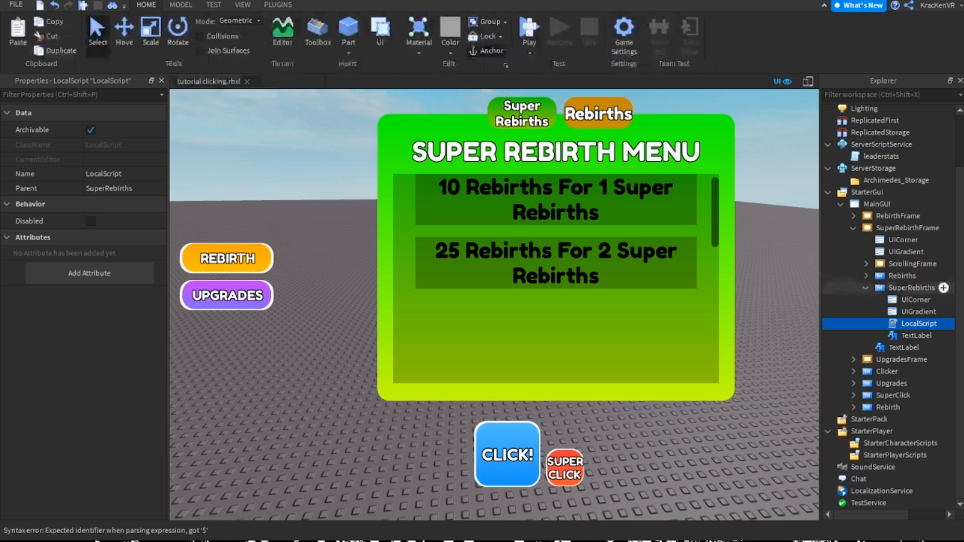
# Collapse SuperRebirthFrame in the object tree and turn off its Visible property
pyautogui.click(865, 288)
pyautogui.click(898, 276)
pyautogui.click(853, 275)
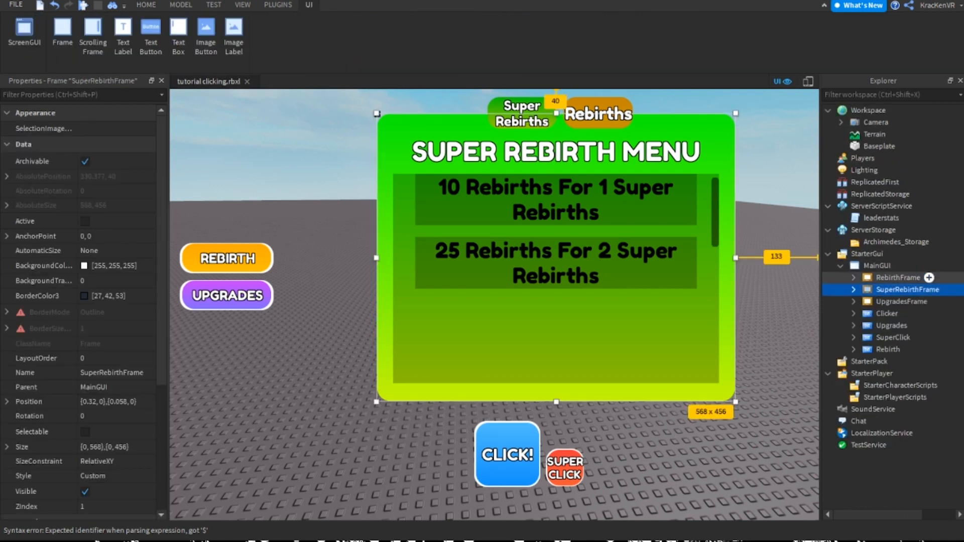
pyautogui.click(85, 492)
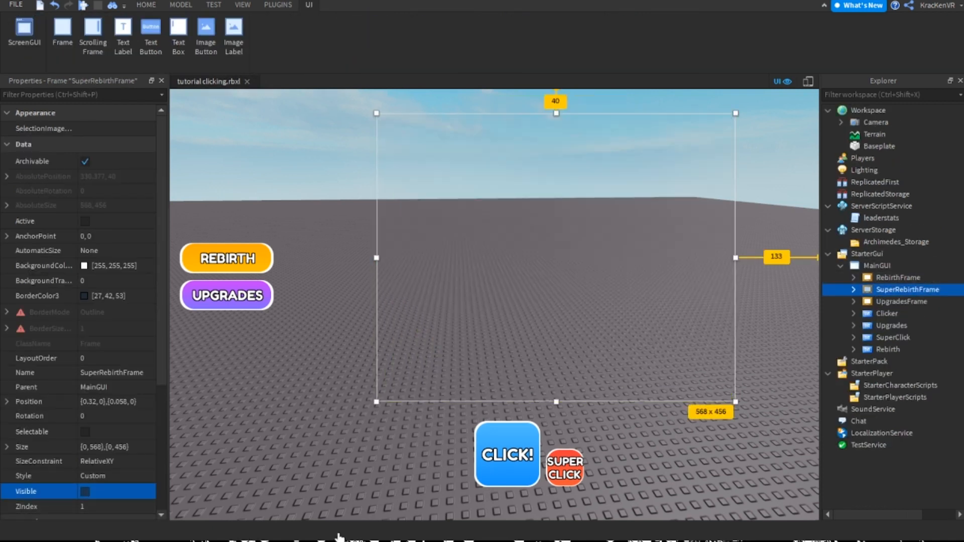
pyautogui.click(329, 338)
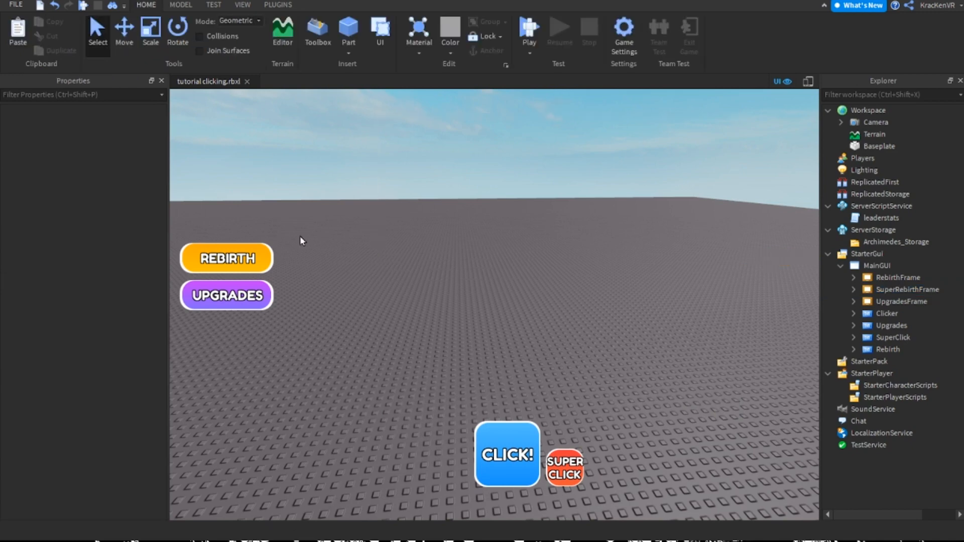
# Playtest the game, open the Rebirth menu and switch repeatedly between the Super Rebirths and Rebirths tabs
pyautogui.press('F5')
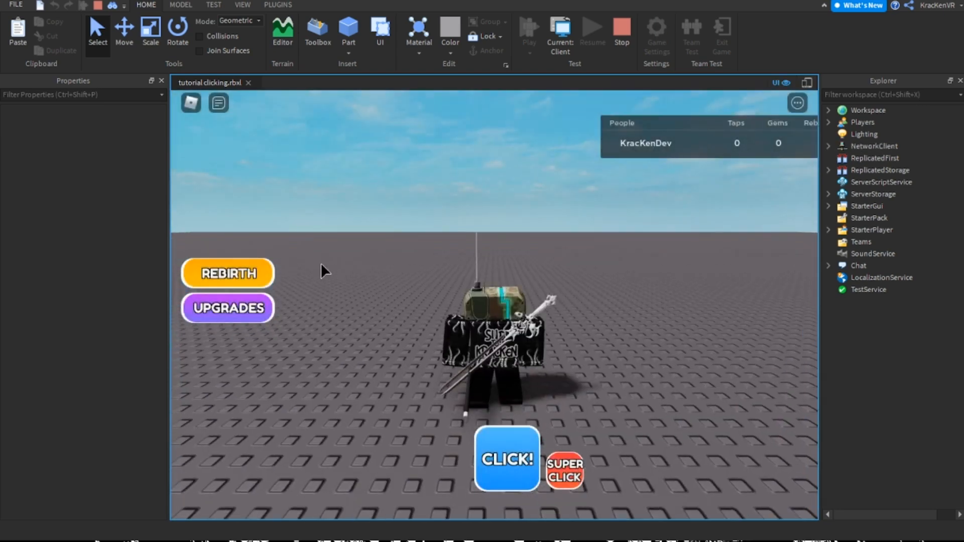
pyautogui.click(239, 277)
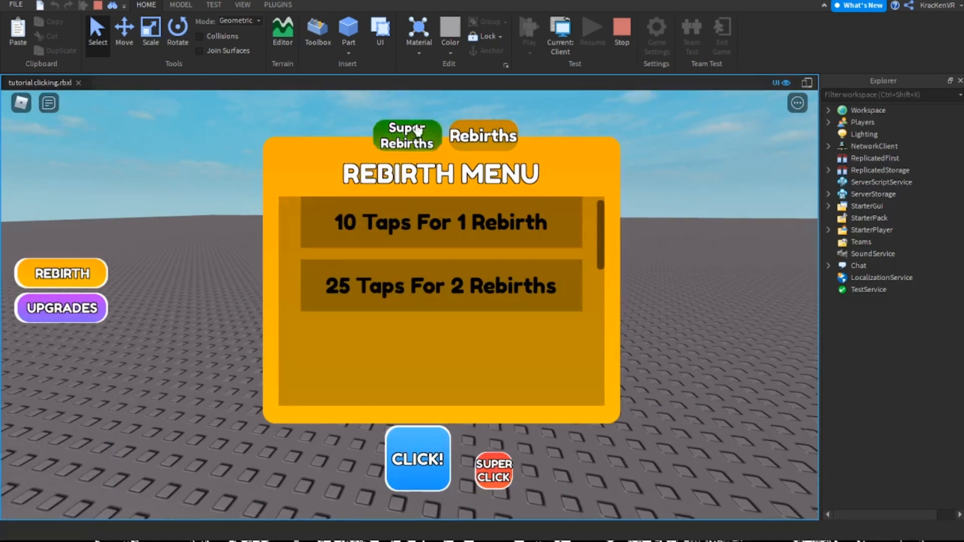
pyautogui.click(407, 135)
pyautogui.click(474, 139)
pyautogui.click(427, 142)
pyautogui.click(467, 141)
pyautogui.click(432, 146)
pyautogui.click(476, 145)
pyautogui.click(418, 145)
pyautogui.click(478, 140)
pyautogui.click(420, 143)
pyautogui.click(489, 142)
pyautogui.click(410, 140)
pyautogui.click(477, 144)
pyautogui.click(430, 146)
pyautogui.click(477, 144)
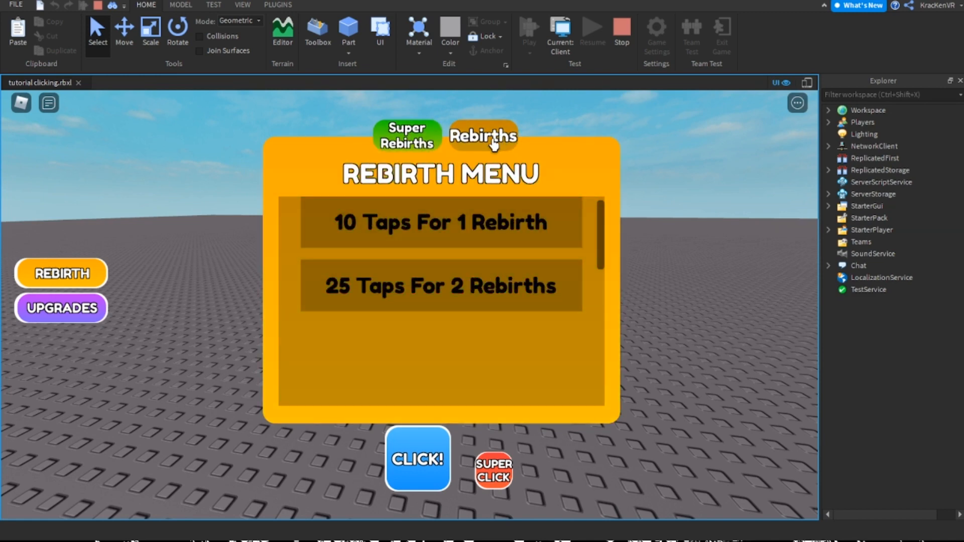
pyautogui.click(417, 142)
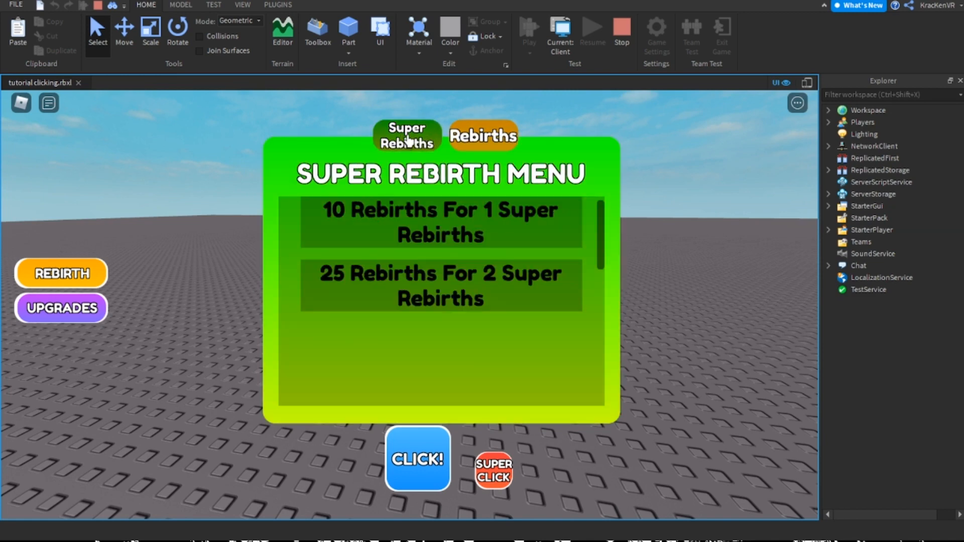
pyautogui.click(423, 145)
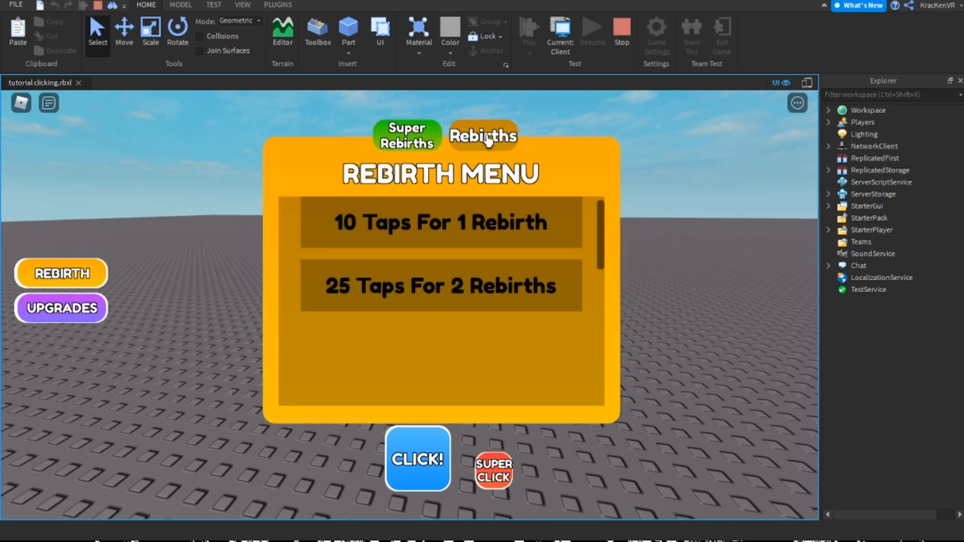
pyautogui.click(419, 145)
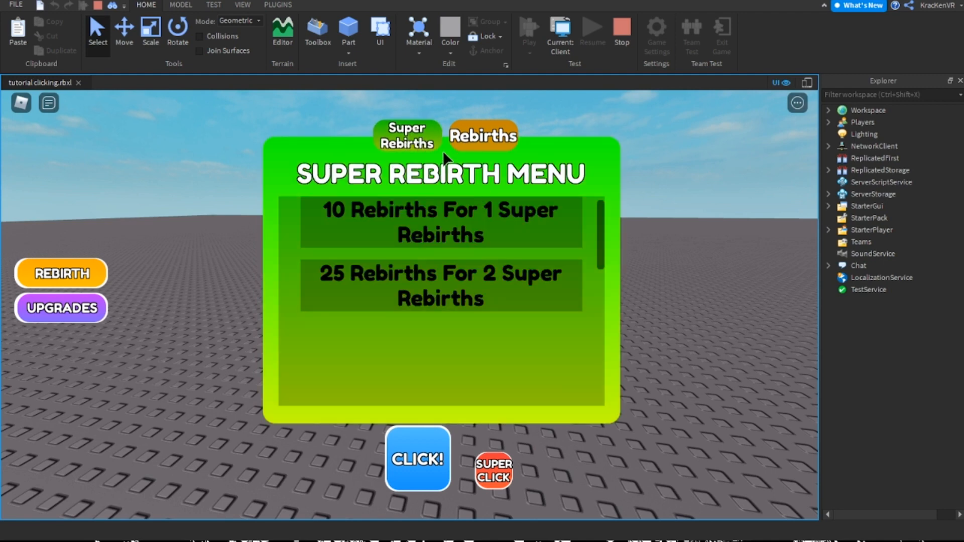
# Test the REBIRTH button from the Super Rebirth menu, switch tabs again, close the menu and stop the playtest
pyautogui.click(77, 280)
pyautogui.click(431, 128)
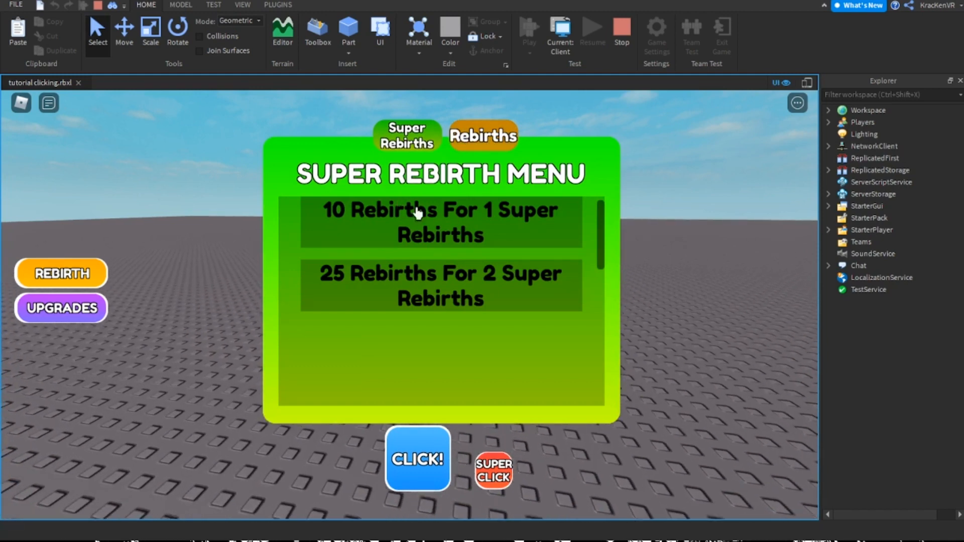
pyautogui.click(483, 136)
pyautogui.click(88, 274)
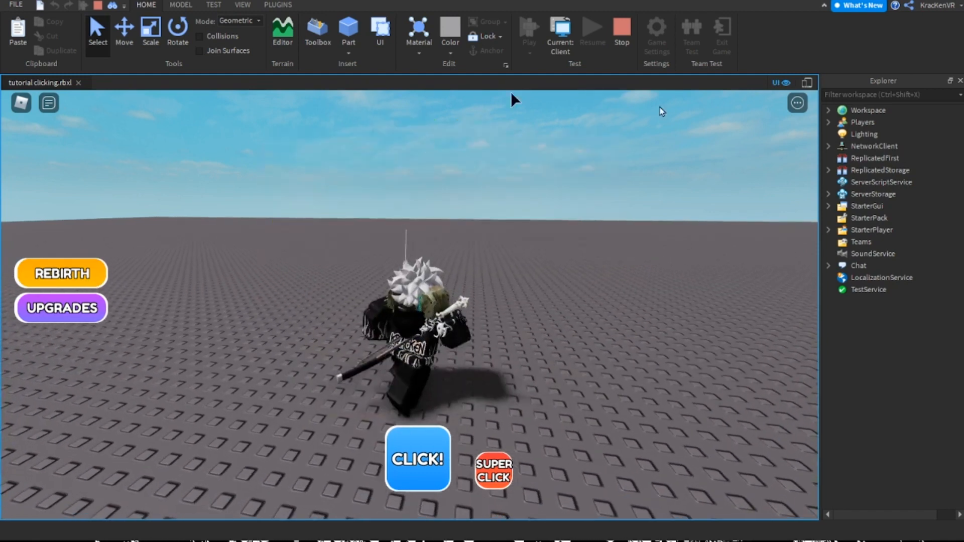
pyautogui.click(622, 36)
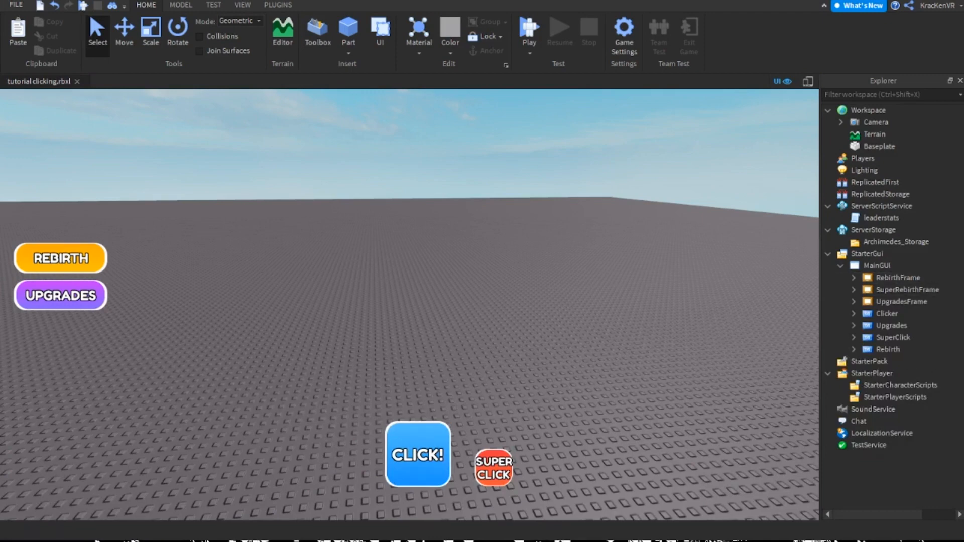
# Save the tutorial clicking.rbxl place file
pyautogui.moveTo(788, 413); pyautogui.dragTo(793, 402, button='right')
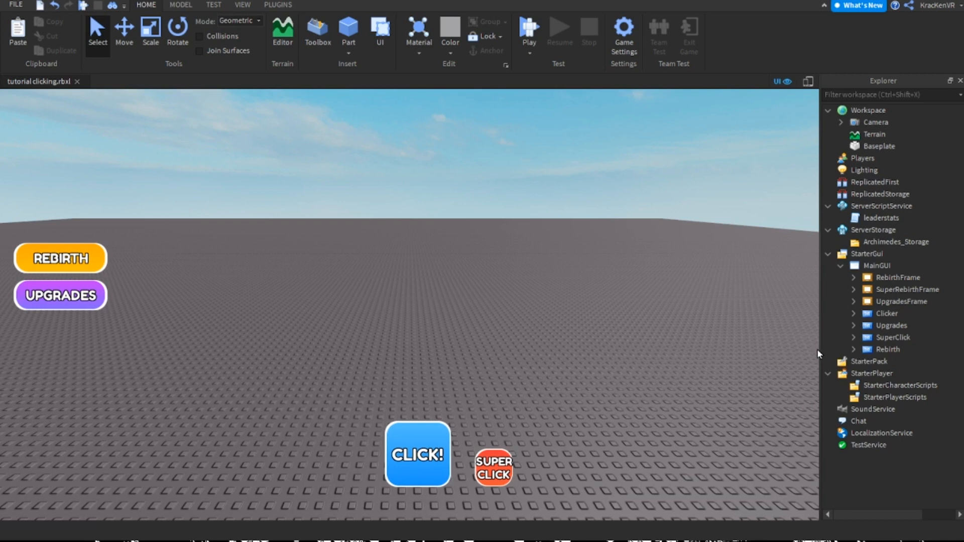
pyautogui.hotkey('ctrl', 's')
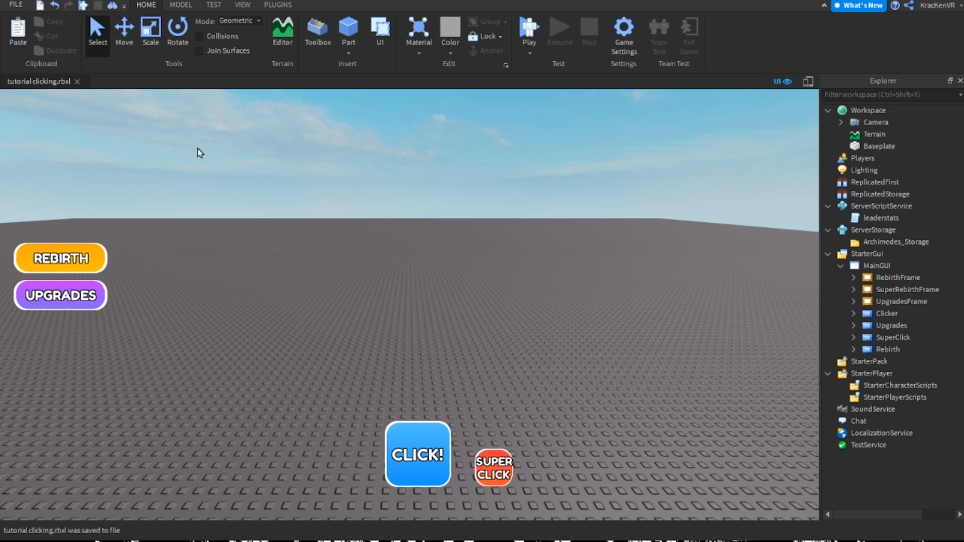